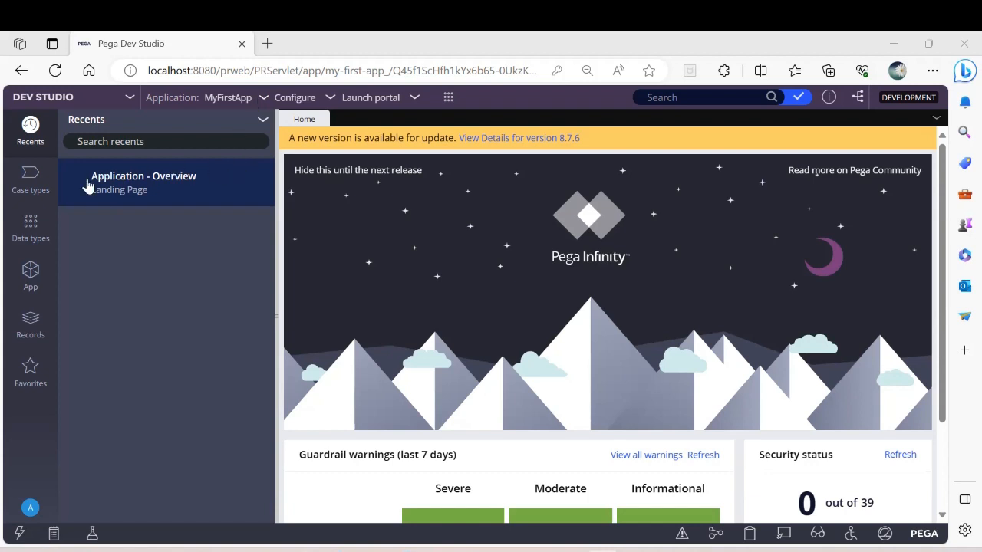
# Step: Create a new case type named Insurance Claim, keeping the default advanced settings
pyautogui.click(27, 184)
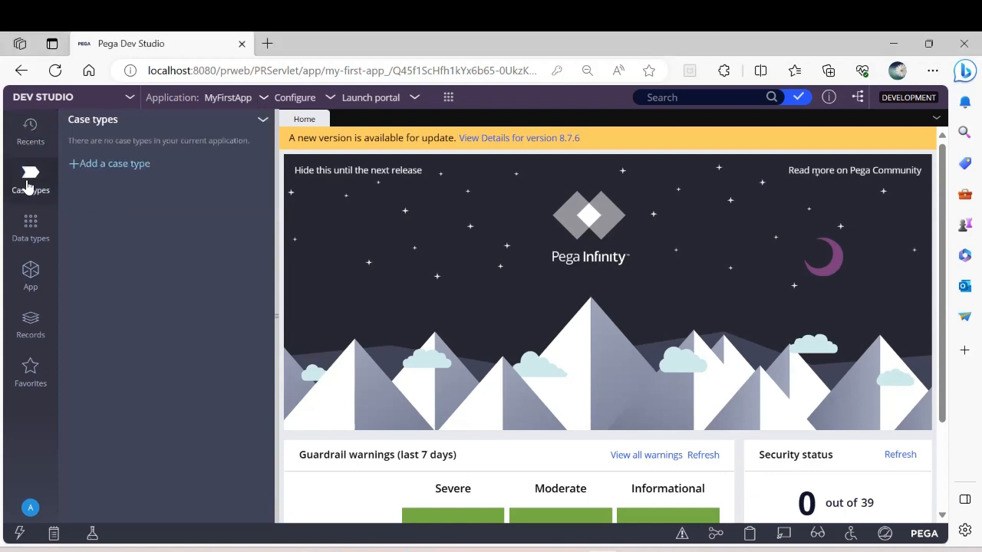
pyautogui.click(119, 170)
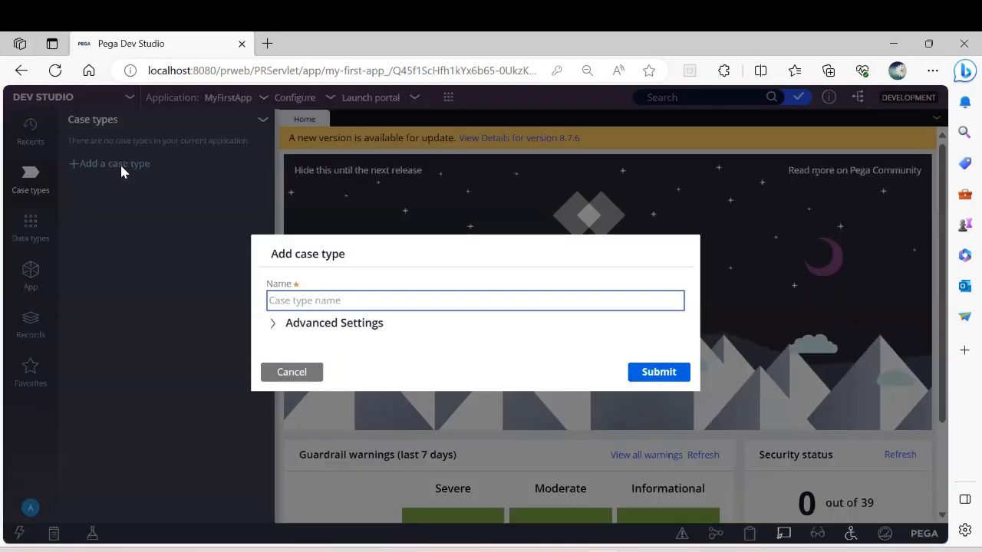
pyautogui.click(294, 300)
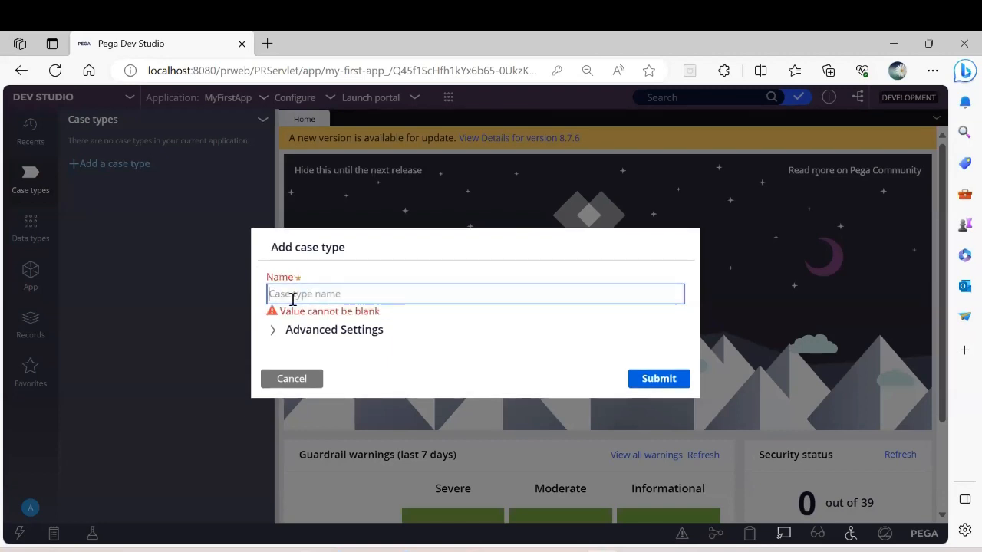
pyautogui.write('Insurance Clai')
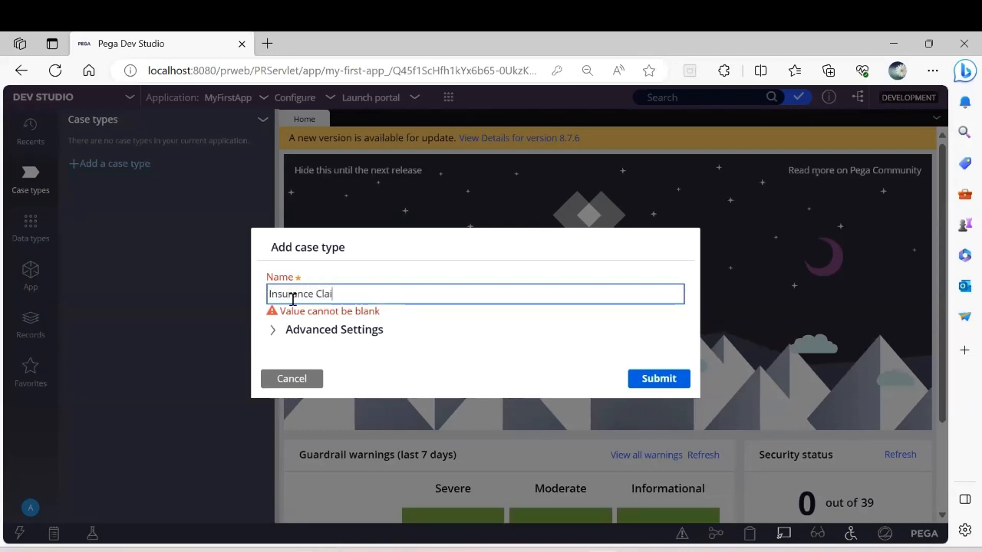
pyautogui.write('m')
pyautogui.click(274, 335)
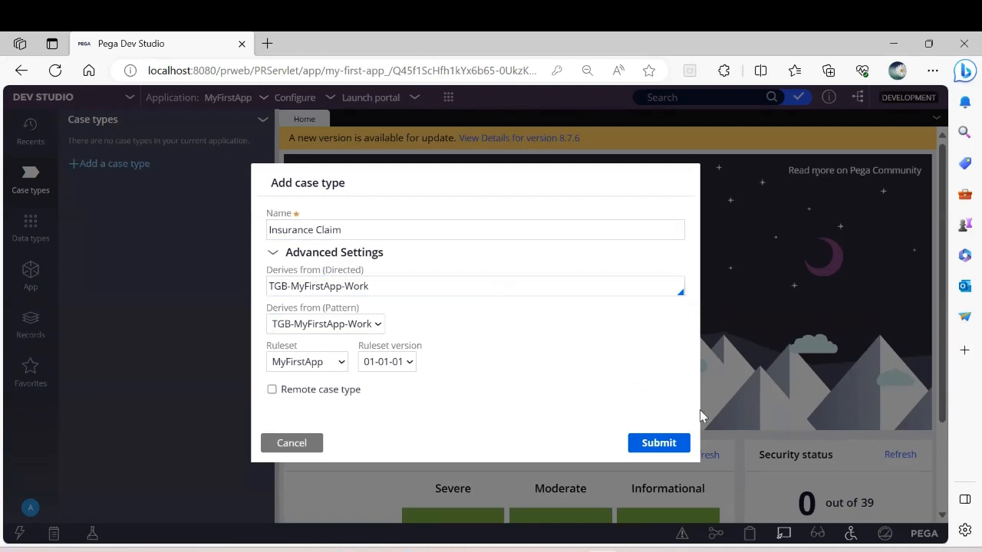
pyautogui.click(660, 444)
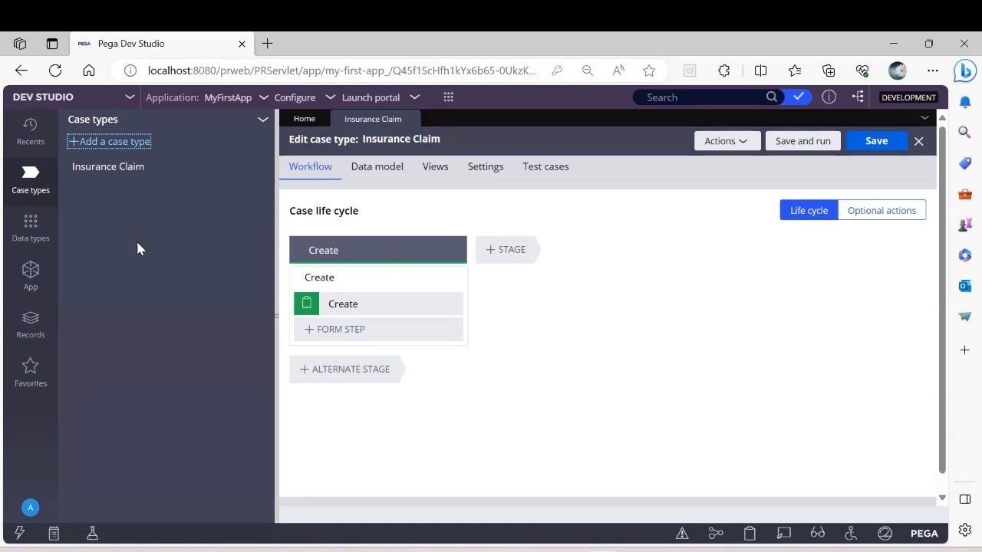
# Step: Add another case type named Health Insurance Claim to the application
pyautogui.click(129, 143)
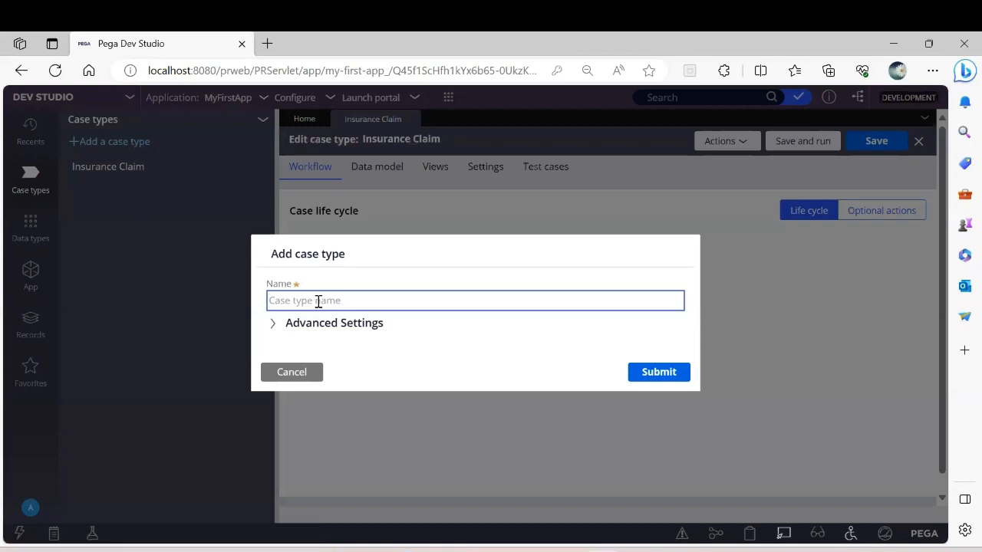
pyautogui.write('Health Insurance Claim')
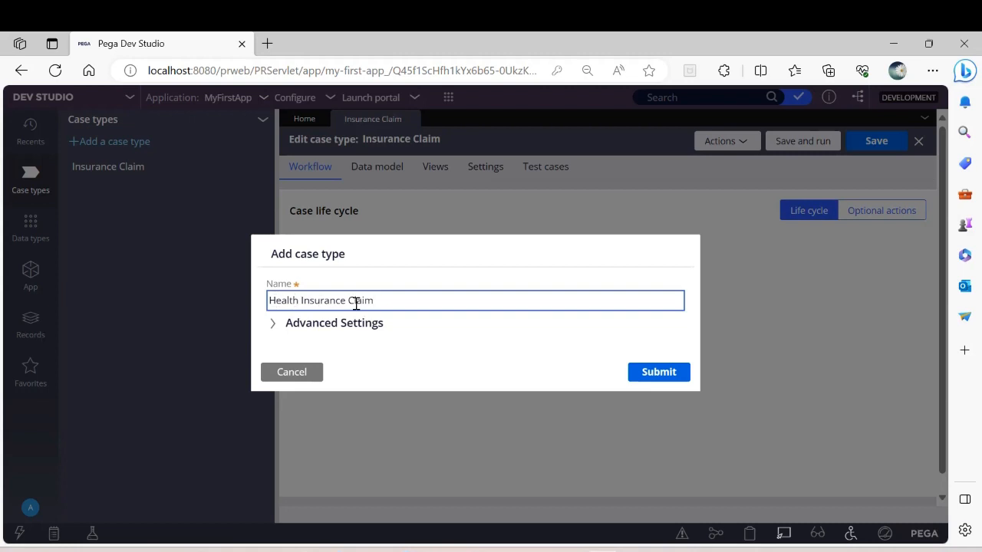
pyautogui.click(672, 379)
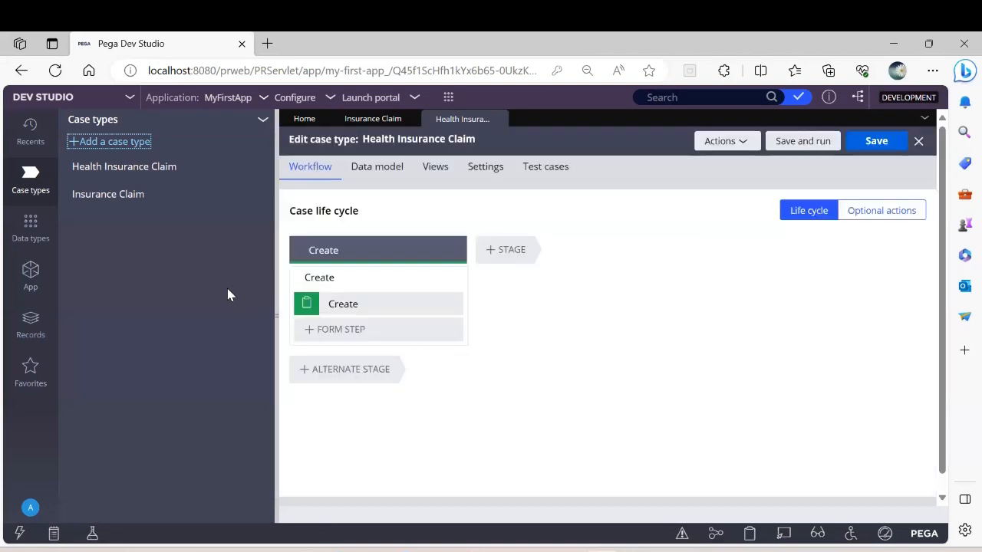
# Step: Add a further case type named Vehicle Insurance Claim to the application
pyautogui.click(125, 144)
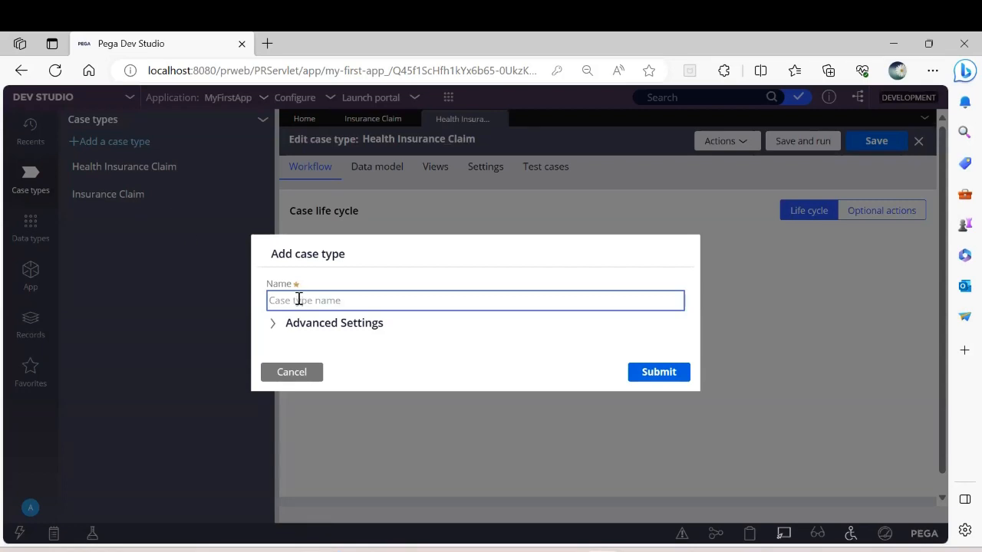
pyautogui.write('Vehicle Insuracne')
pyautogui.press('BackSpace')
pyautogui.press('BackSpace')
pyautogui.press('BackSpace')
pyautogui.press('BackSpace')
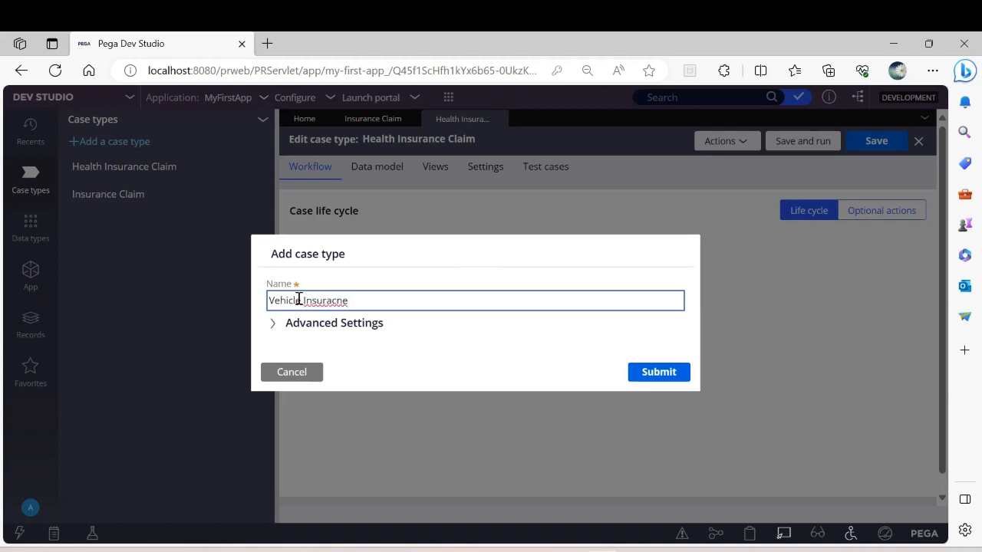
pyautogui.write('nce Claim')
pyautogui.click(643, 376)
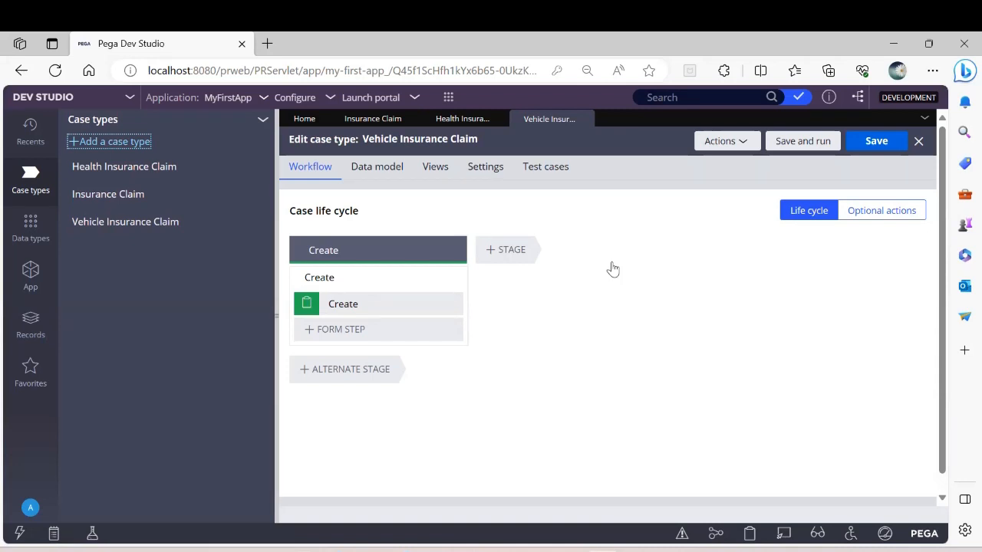
# Step: Add the existing Health Insurance Claim case type as a child of Insurance Claim
pyautogui.click(379, 121)
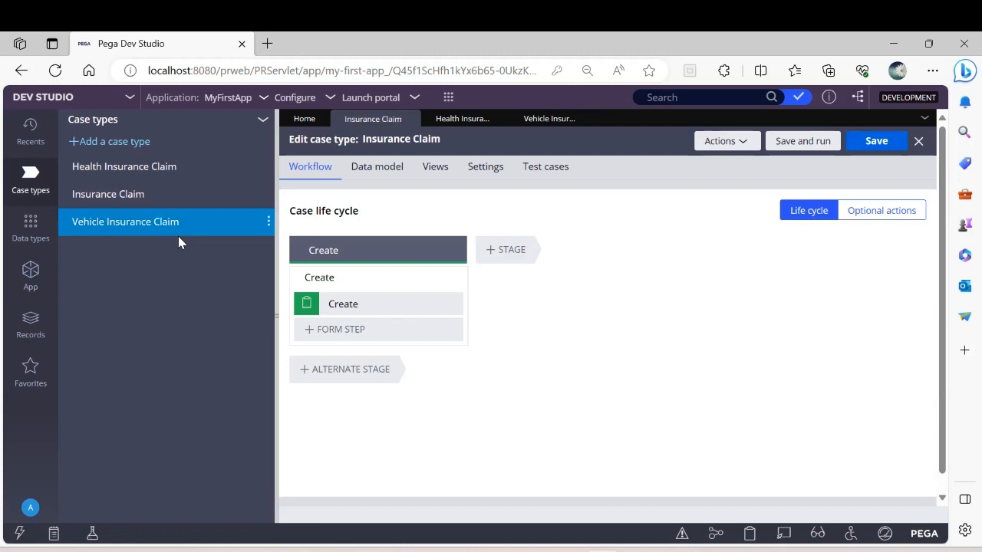
pyautogui.rightClick(110, 197)
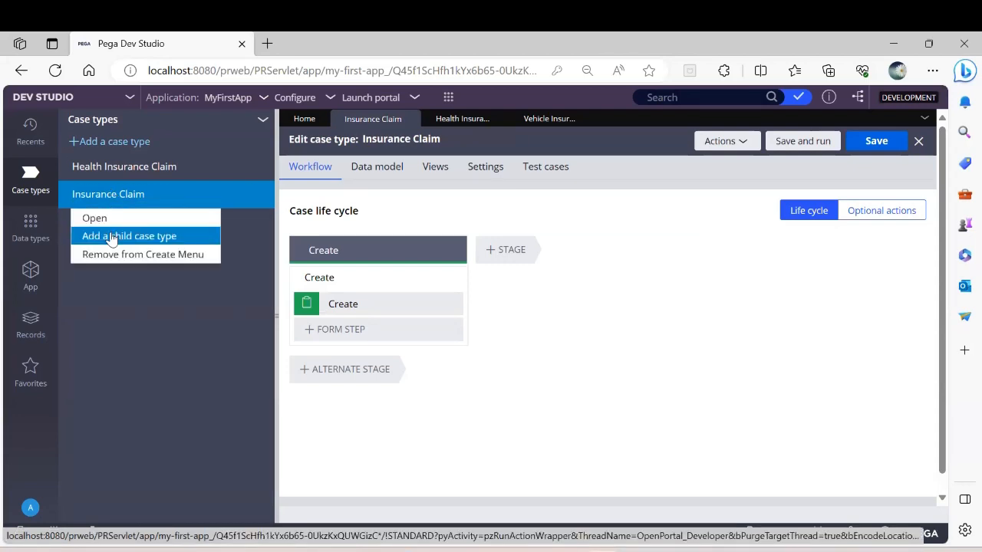
pyautogui.click(112, 237)
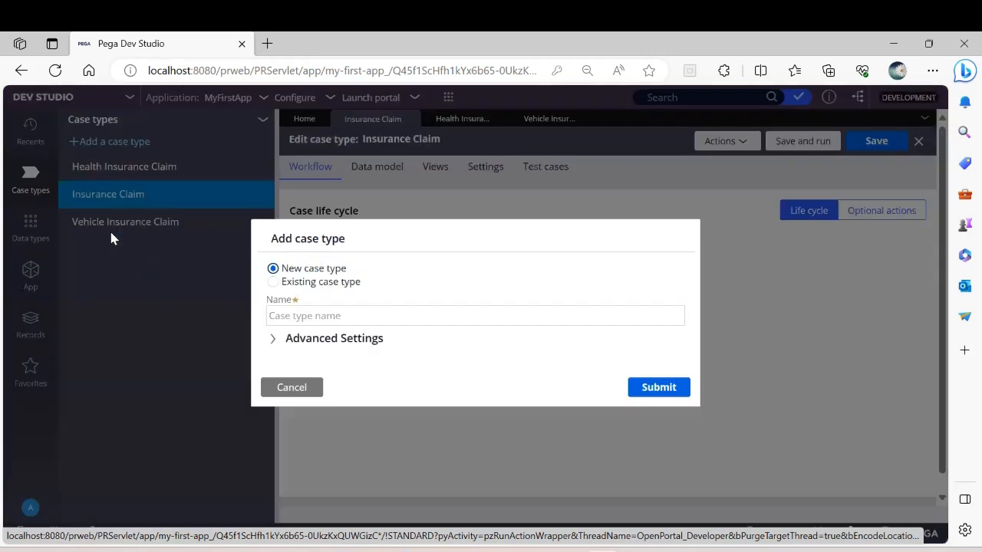
pyautogui.click(273, 282)
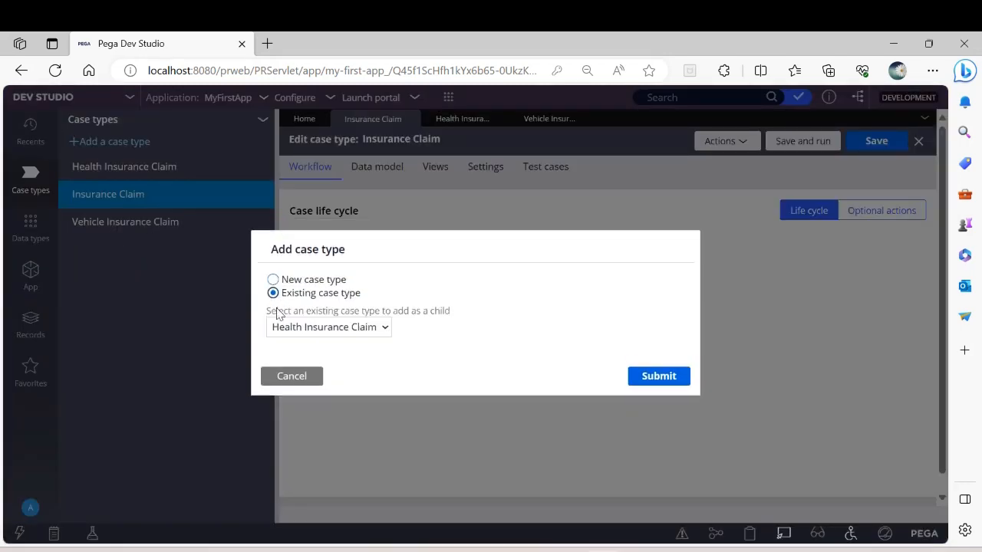
pyautogui.click(674, 377)
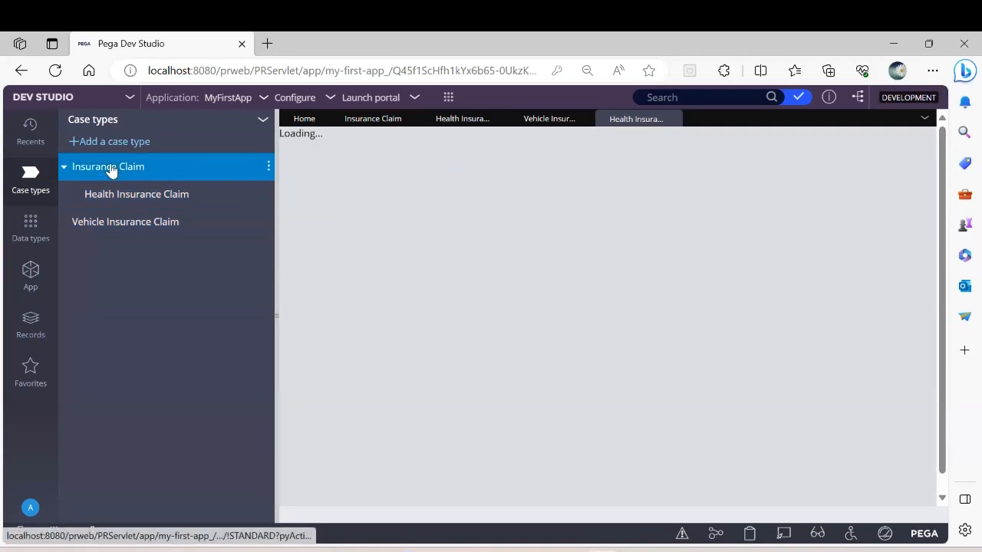
# Step: Add the existing Vehicle Insurance Claim case type as a child of Insurance Claim
pyautogui.rightClick(111, 170)
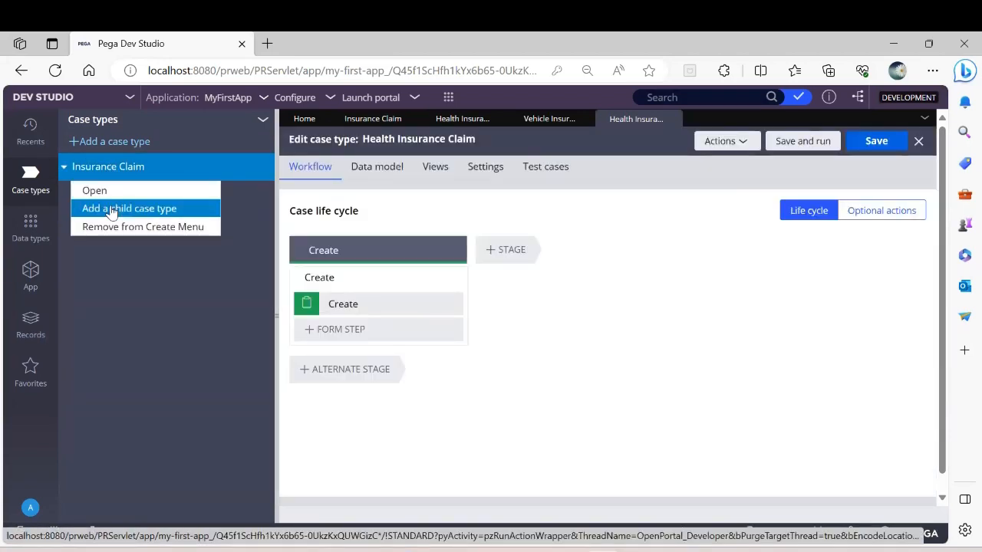
pyautogui.click(111, 209)
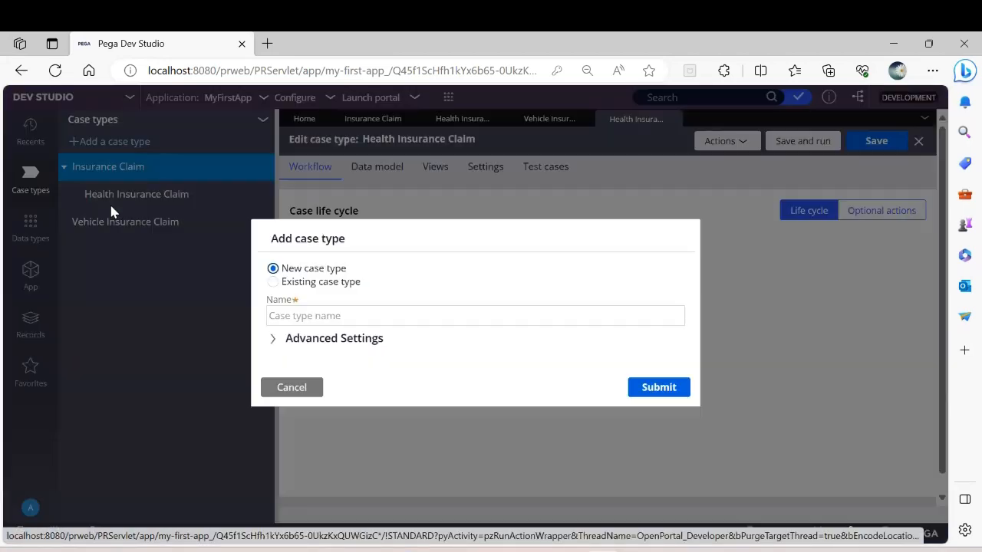
pyautogui.click(274, 282)
pyautogui.click(322, 329)
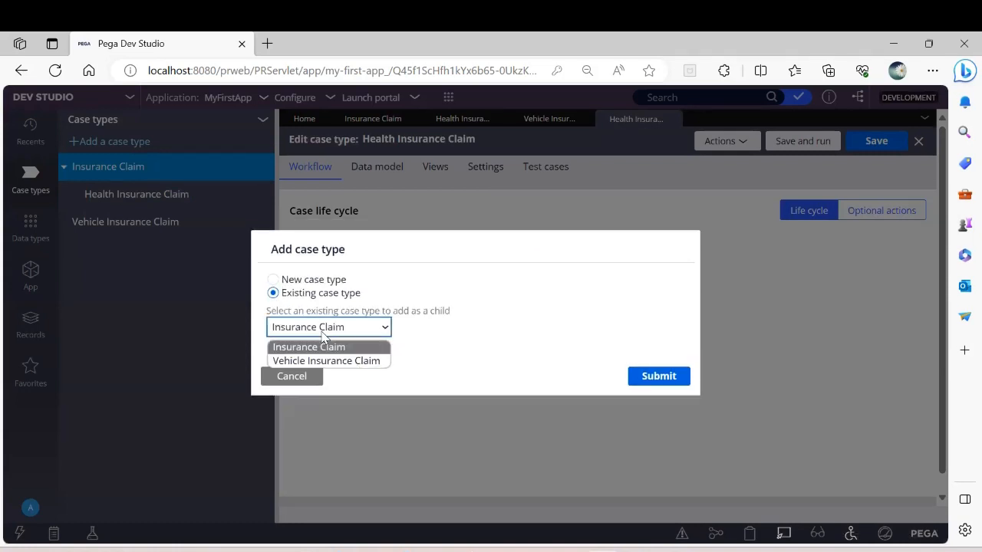
pyautogui.click(323, 361)
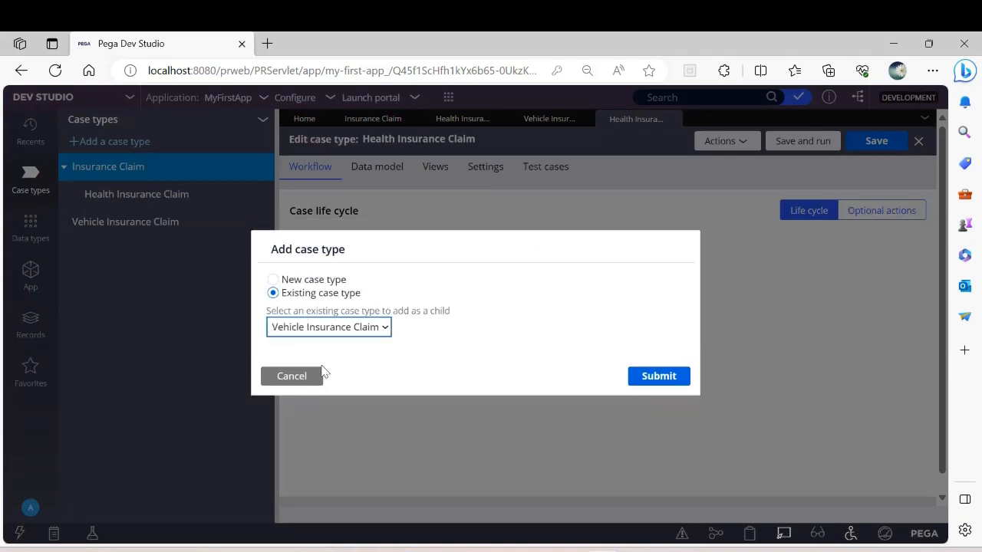
pyautogui.click(656, 381)
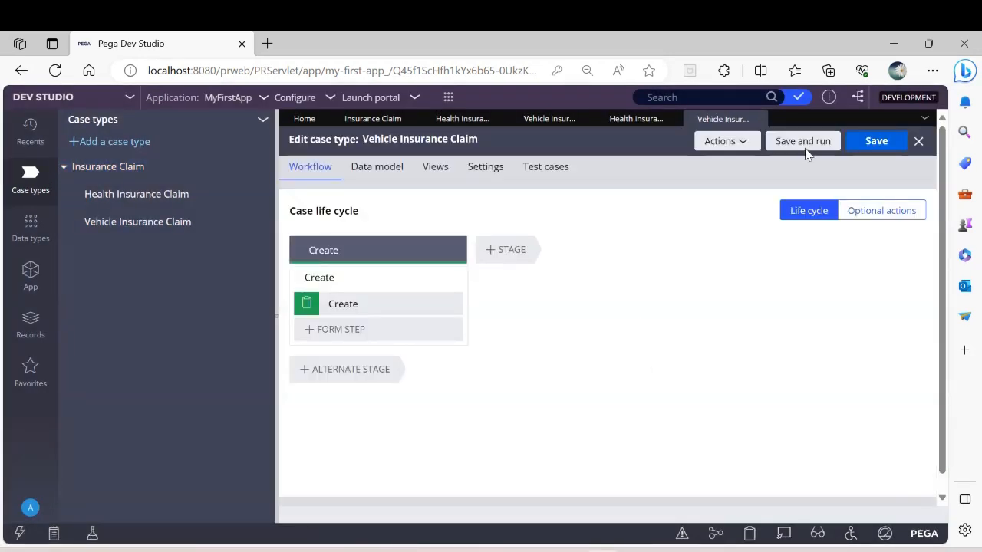
# Step: Close all open case type documents, then open Insurance Claim alone with the case types explorer collapsed
pyautogui.click(925, 120)
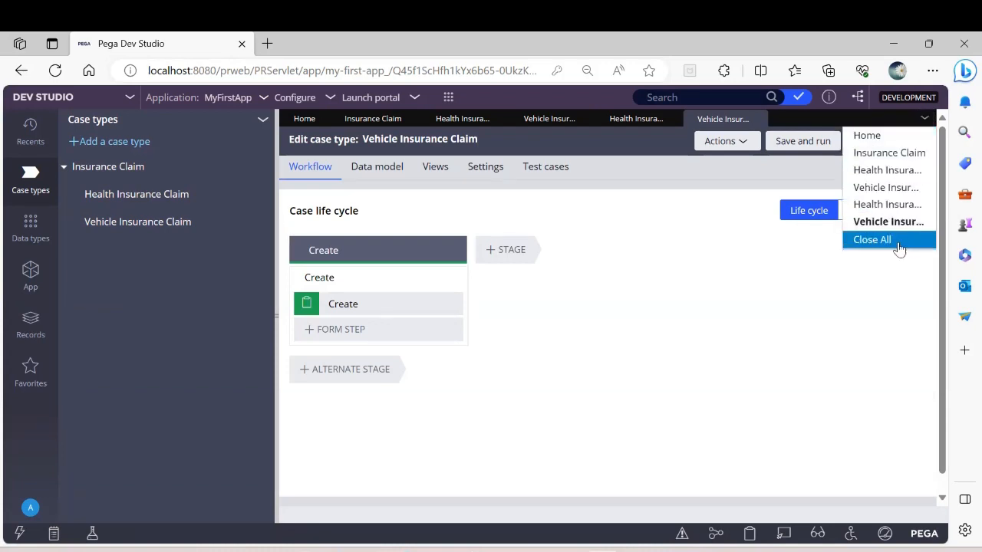
pyautogui.click(897, 240)
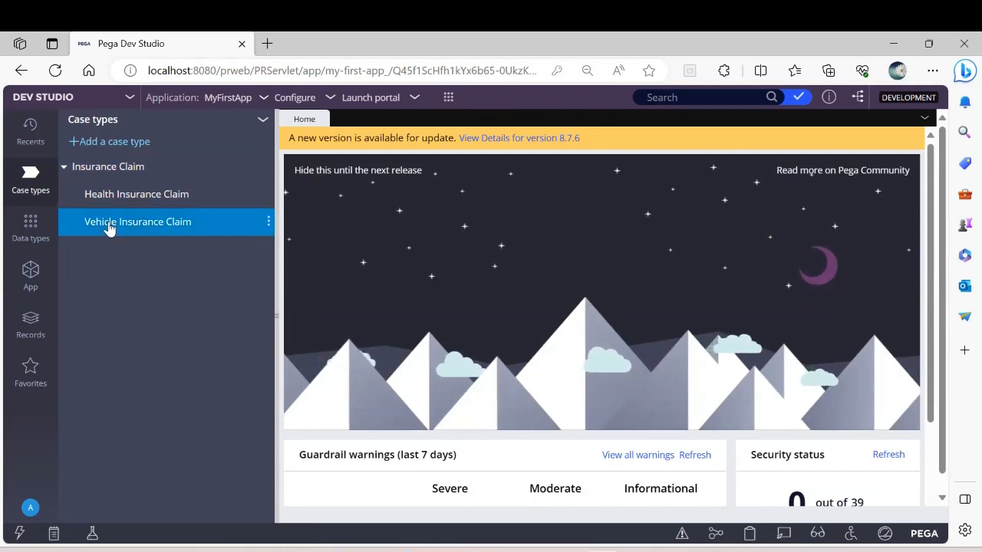
pyautogui.click(111, 170)
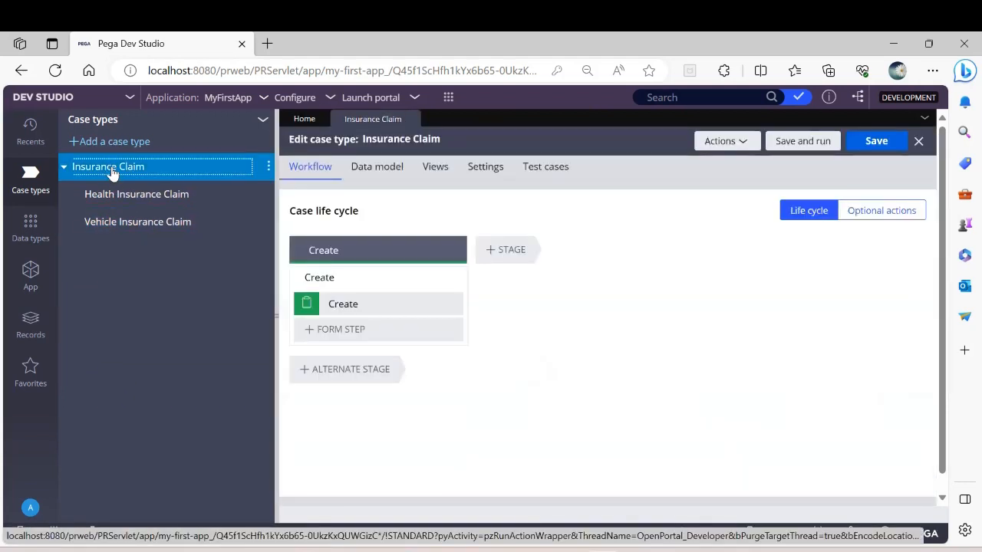
pyautogui.click(277, 315)
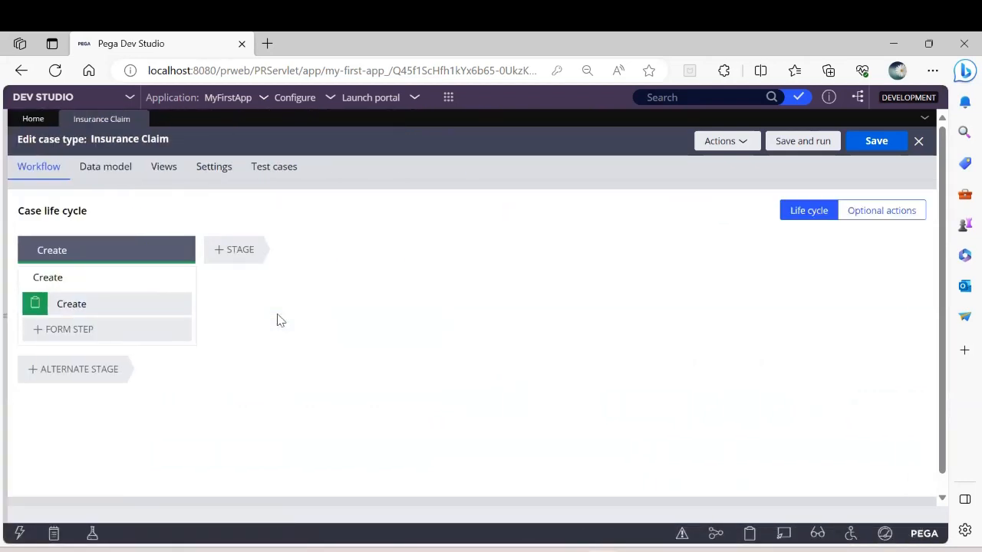
# Step: Add two stages named Submission and Settlement after the Create stage in the Insurance Claim life cycle
pyautogui.click(238, 249)
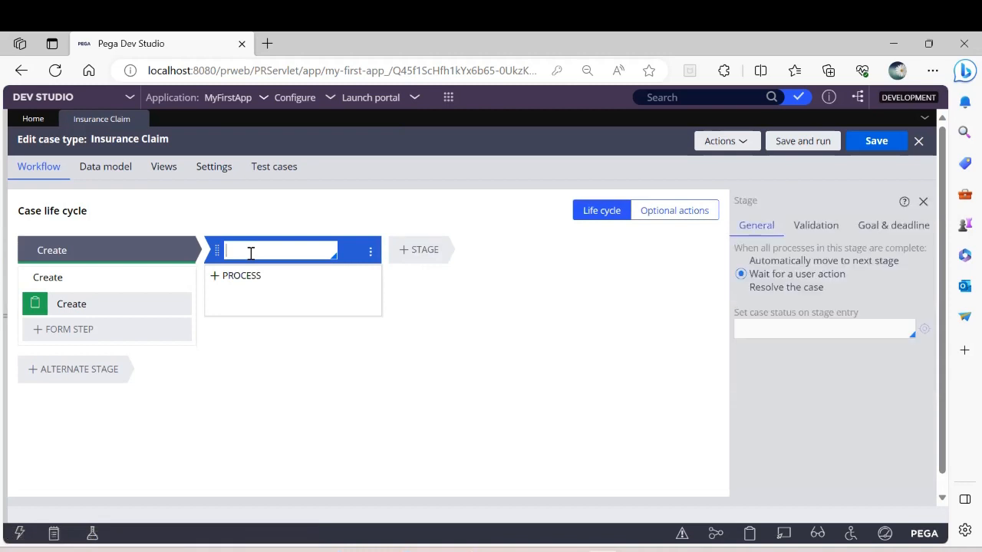
pyautogui.write('Submission')
pyautogui.click(410, 250)
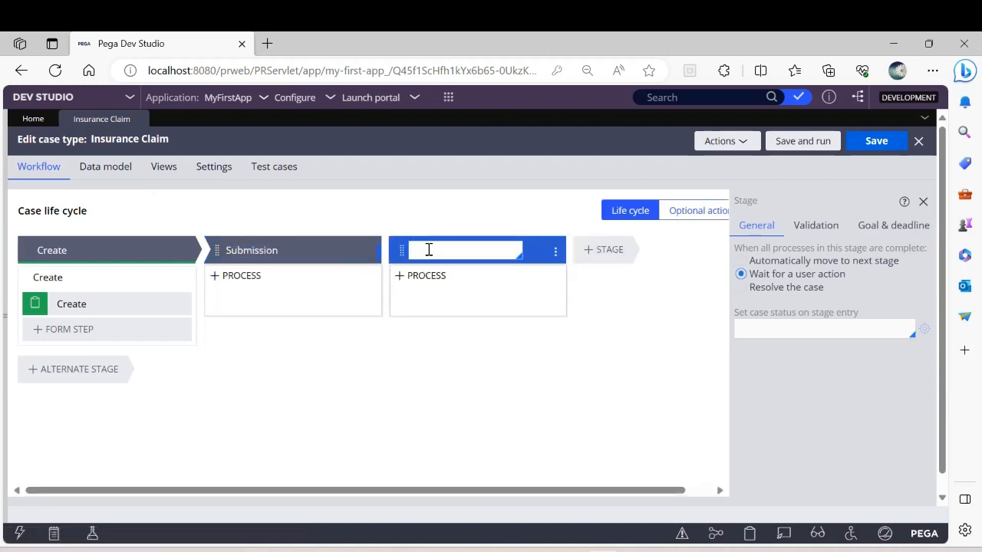
pyautogui.write('Settlement')
# Step: Add a stage named Invoice after Settlement and save the Insurance Claim case type
pyautogui.click(608, 251)
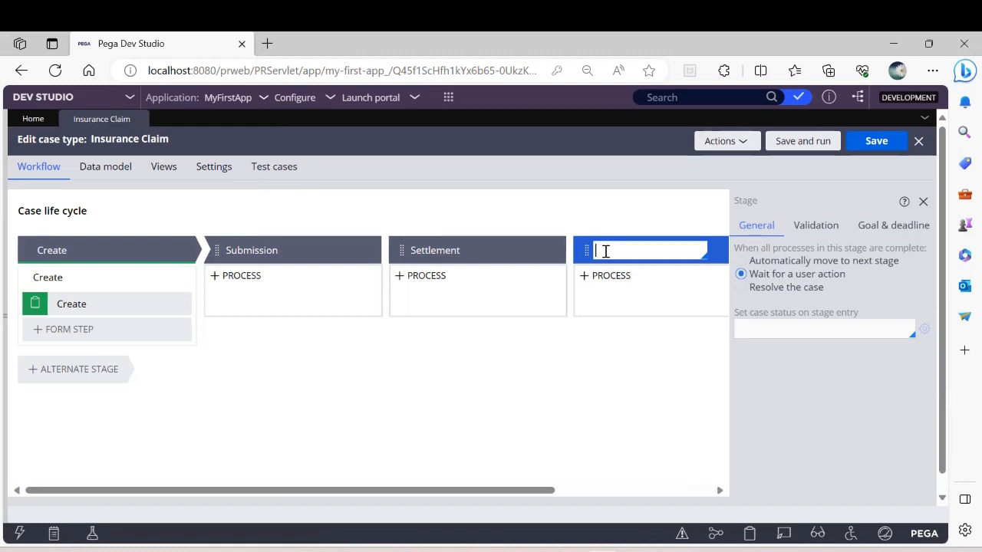
pyautogui.write('Fulfillm')
pyautogui.press('BackSpace')
pyautogui.press('BackSpace')
pyautogui.write('lfillment')
pyautogui.press('BackSpace')
pyautogui.press('BackSpace')
pyautogui.press('BackSpace')
pyautogui.press('BackSpace')
pyautogui.press('BackSpace')
pyautogui.press('BackSpace')
pyautogui.press('BackSpace')
pyautogui.press('BackSpace')
pyautogui.press('BackSpace')
pyautogui.press('BackSpace')
pyautogui.write('Invoice')
pyautogui.click(865, 150)
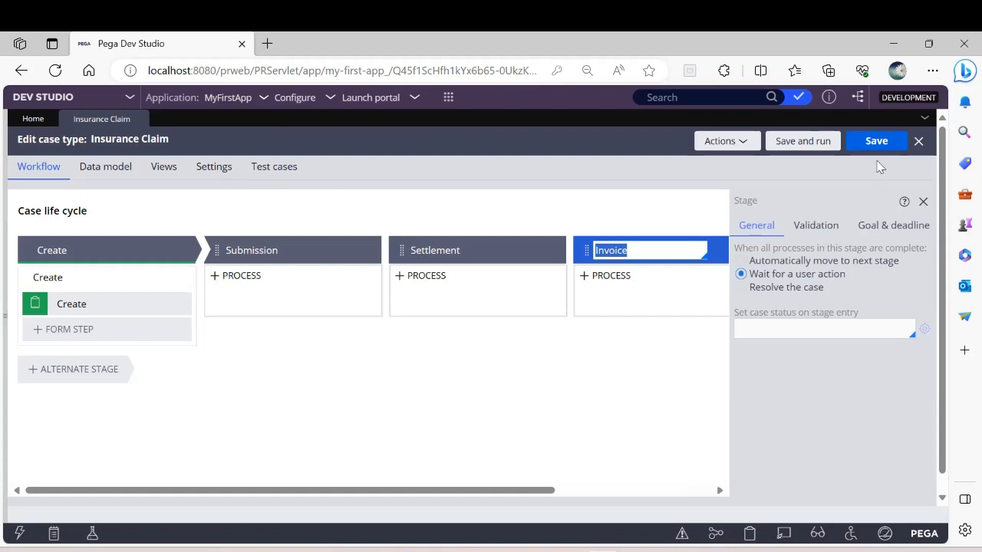
pyautogui.click(878, 144)
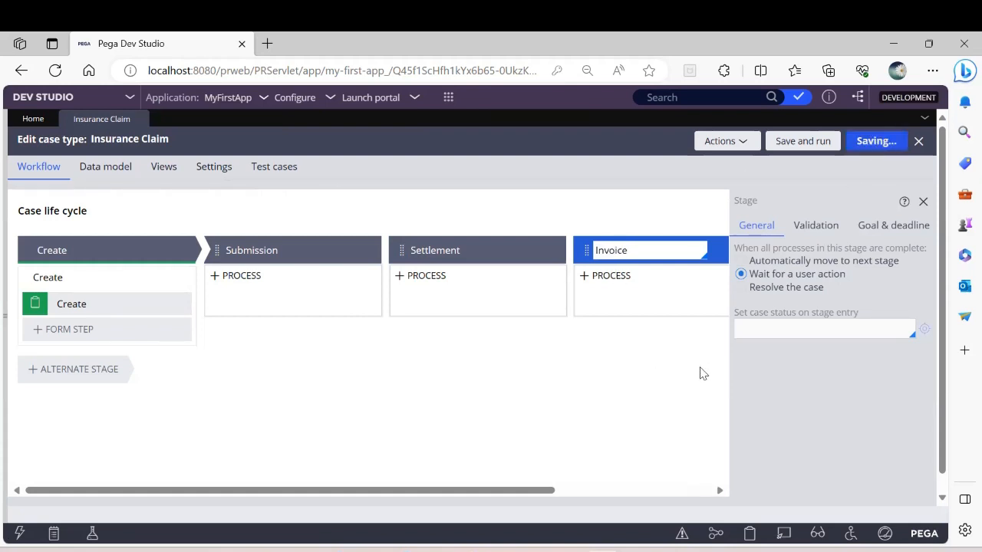
# Step: Set the Submission stage to automatically move to the next stage when all its processes are complete
pyautogui.click(280, 248)
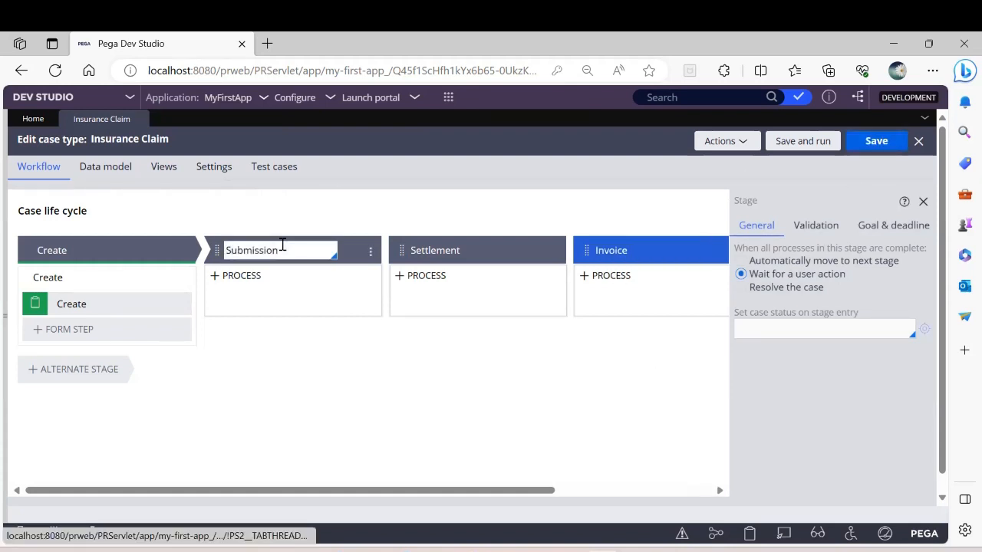
pyautogui.doubleClick(282, 248)
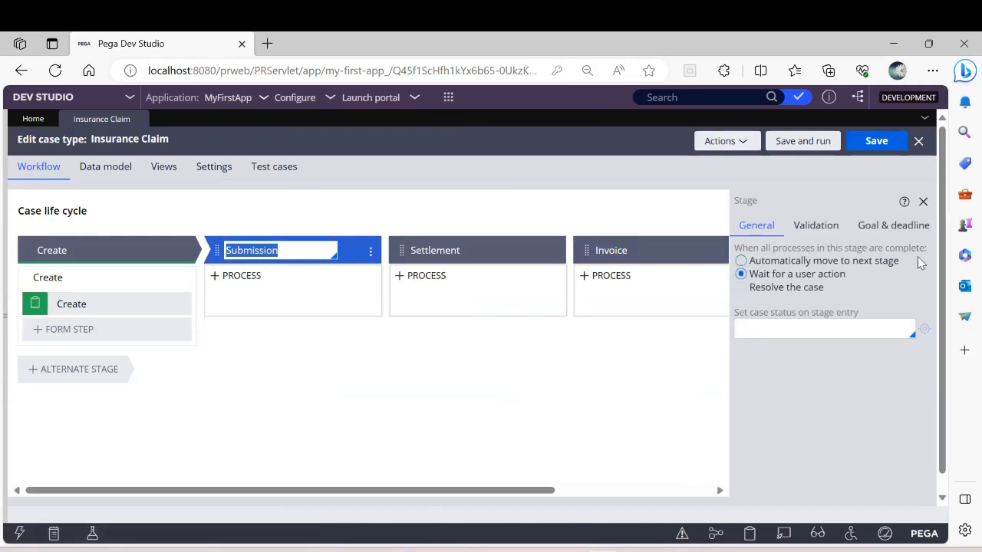
pyautogui.moveTo(711, 282)
pyautogui.click(741, 260)
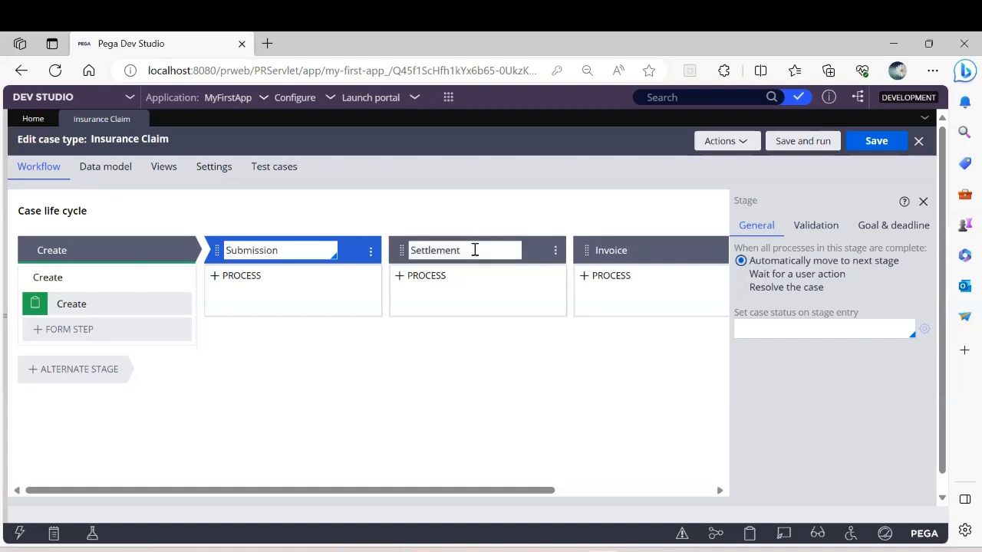
# Step: Set the Settlement stage to automatically move to the next stage and the Invoice stage to resolve the case, saving the case type
pyautogui.click(473, 250)
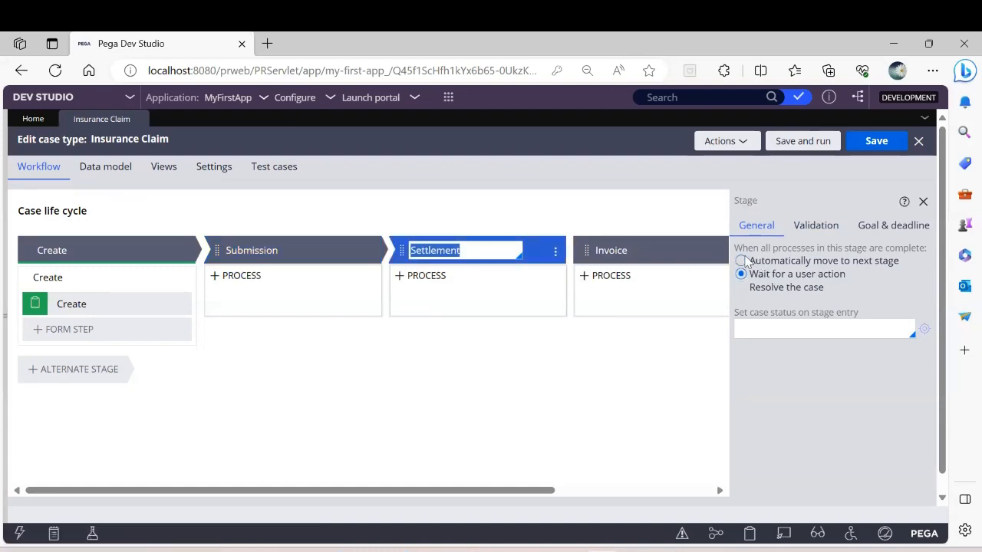
pyautogui.click(741, 261)
pyautogui.click(630, 250)
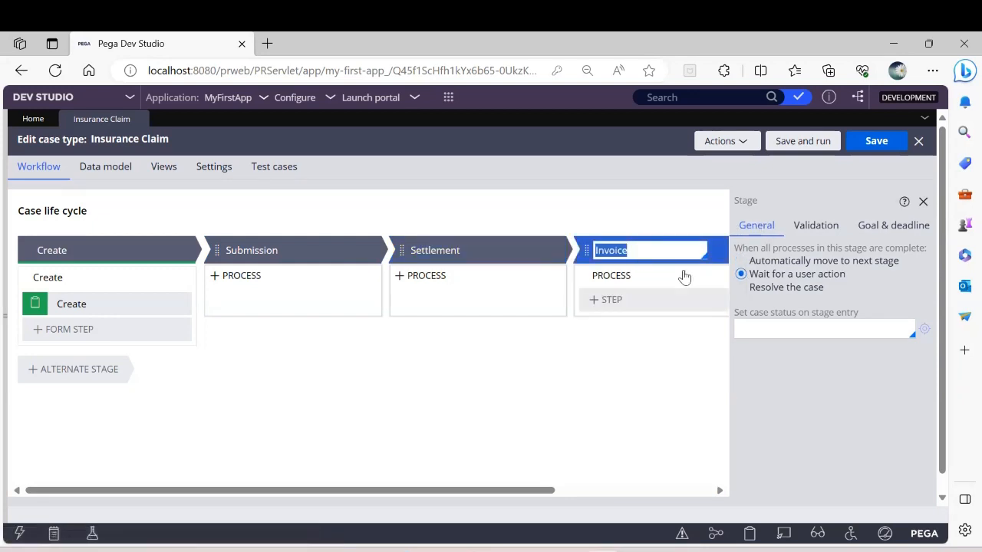
pyautogui.click(740, 288)
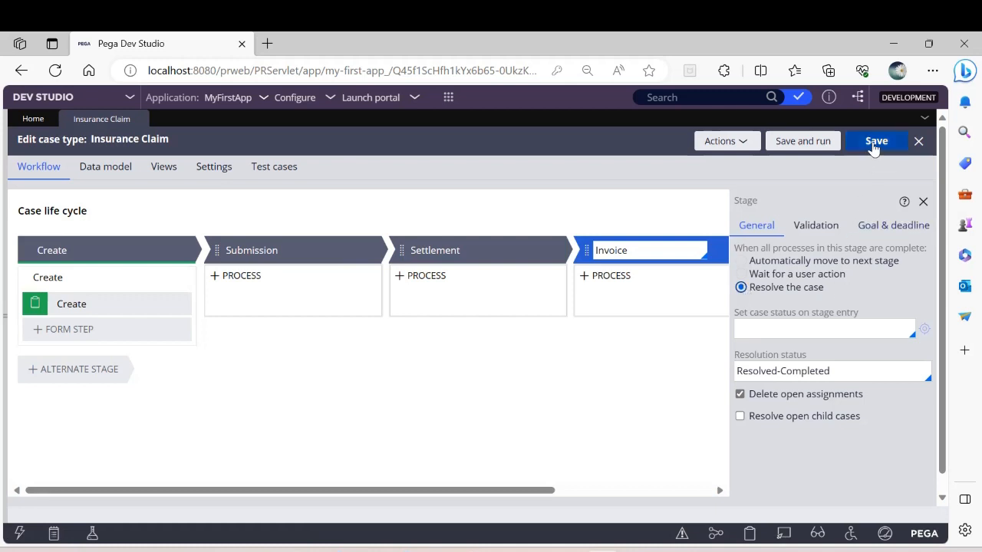
pyautogui.click(873, 144)
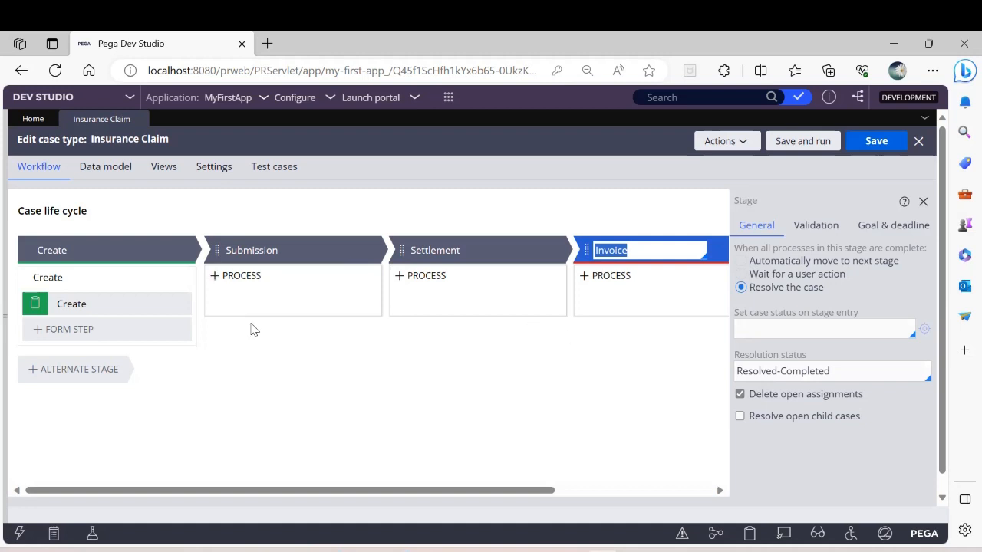
# Step: Add a Collect information step named Collect Policy Details to the Submission stage
pyautogui.click(247, 299)
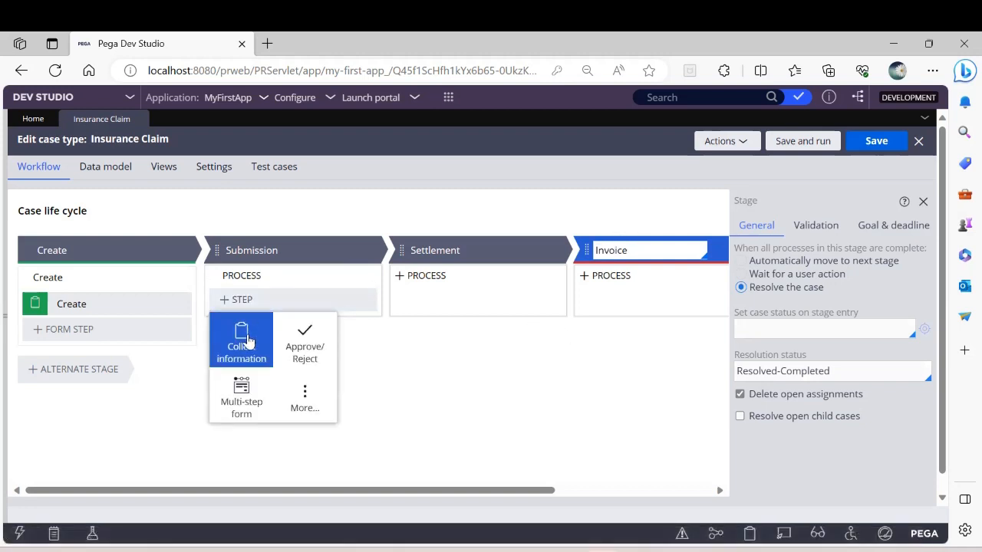
pyautogui.press('Escape')
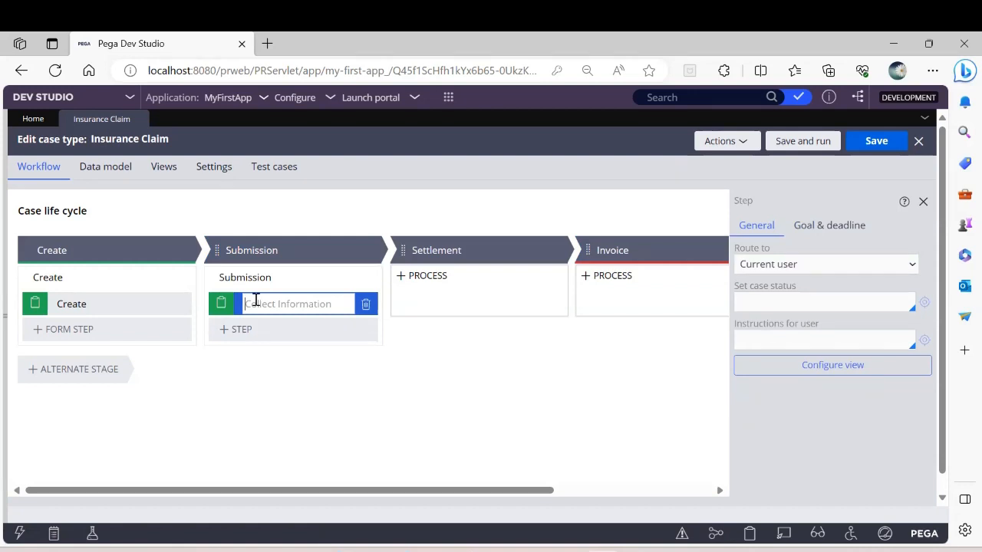
pyautogui.write('Collect Policy Details')
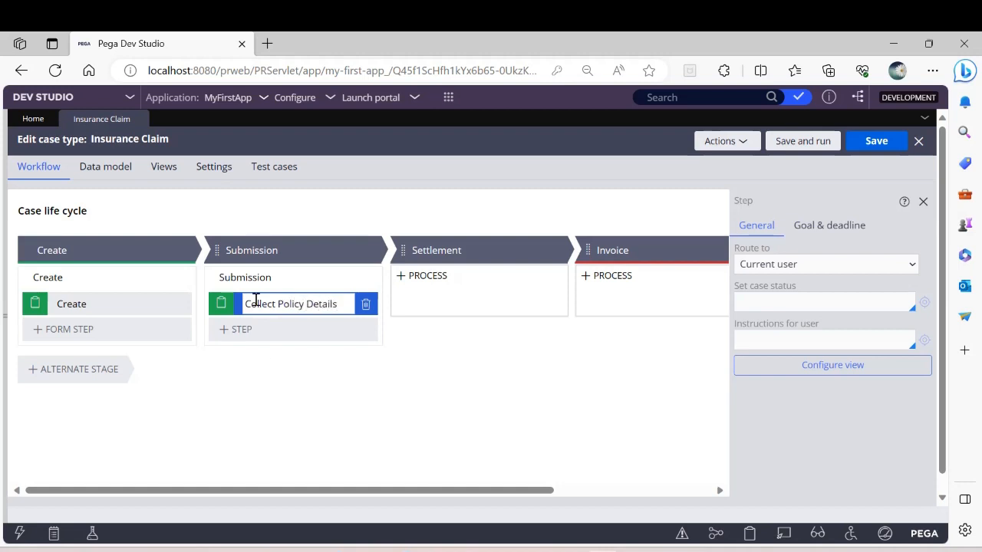
# Step: Add a second Collect information step named Select Claim to the Submission stage and save the case type
pyautogui.click(263, 331)
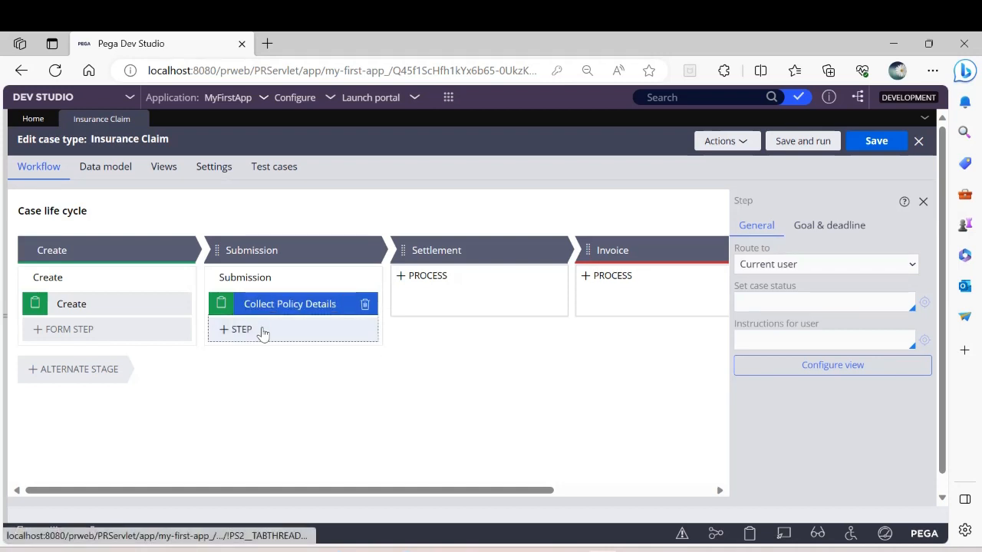
pyautogui.click(238, 373)
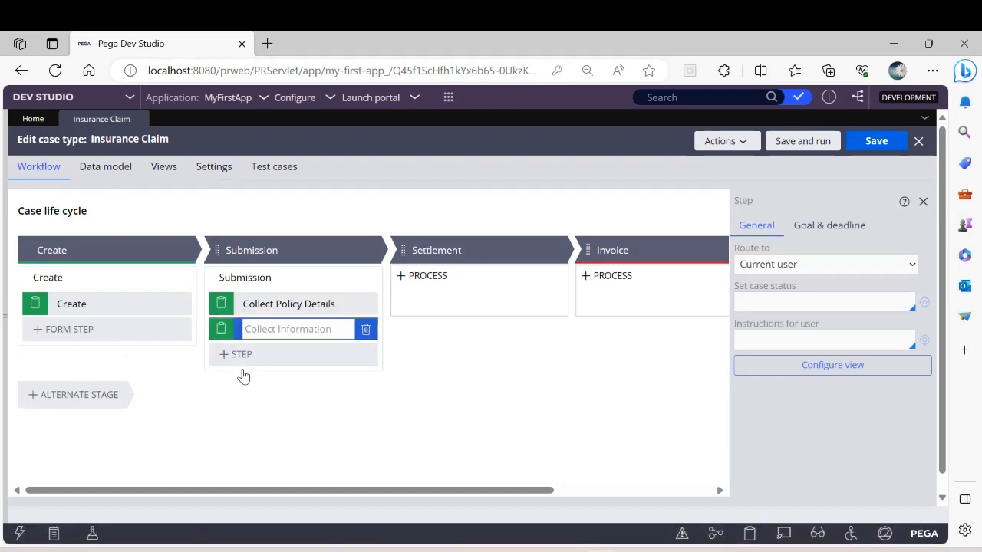
pyautogui.write('S')
pyautogui.write('to')
pyautogui.press('BackSpace')
pyautogui.press('BackSpace')
pyautogui.write('elect Claim')
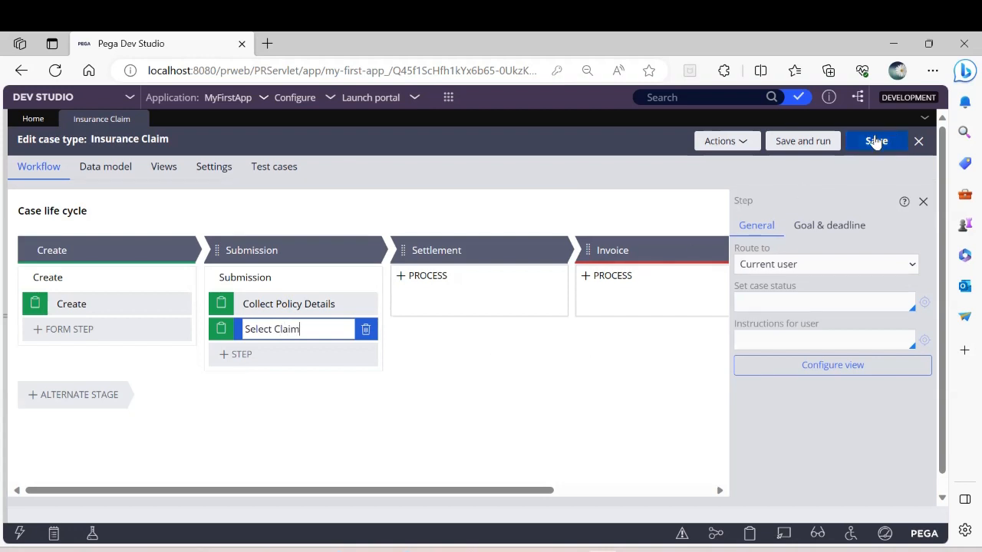
pyautogui.click(874, 141)
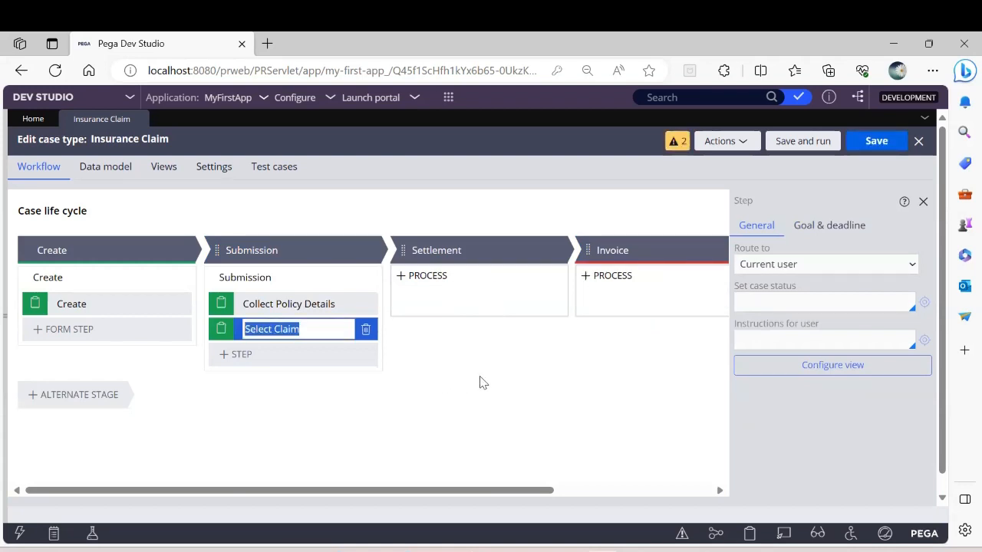
# Step: Configure the view of the Collect Policy Details step with a single-line text field named Policy Number
pyautogui.click(307, 302)
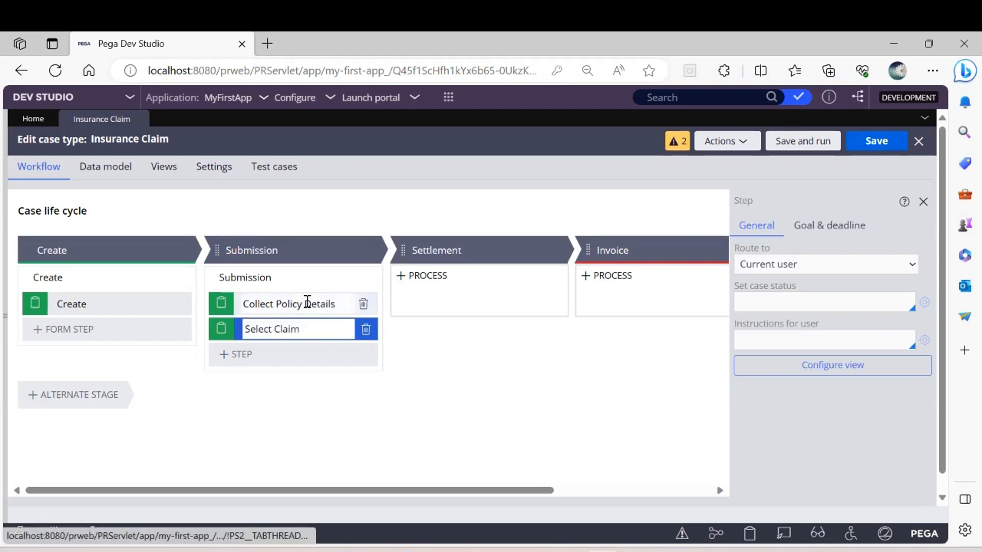
pyautogui.click(306, 302)
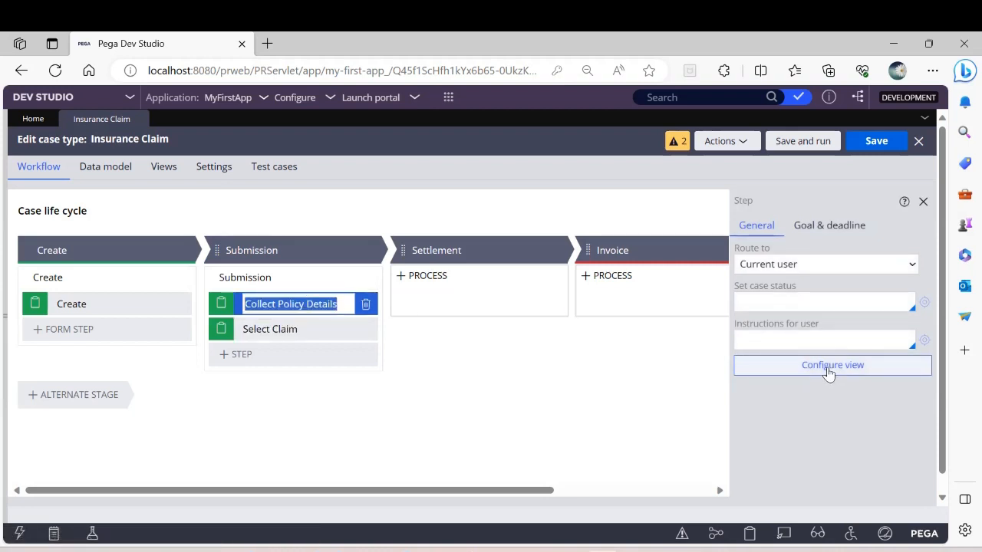
pyautogui.click(828, 373)
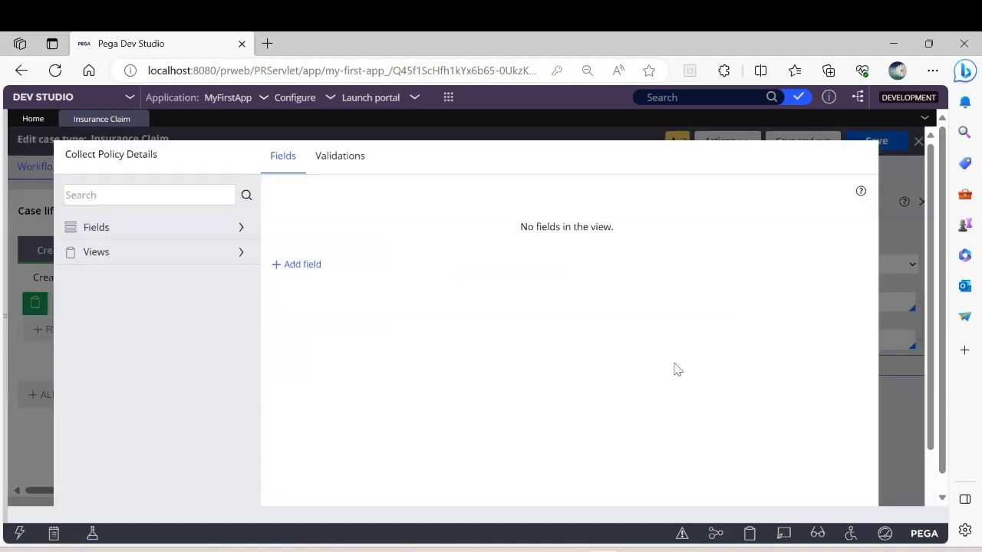
pyautogui.click(310, 265)
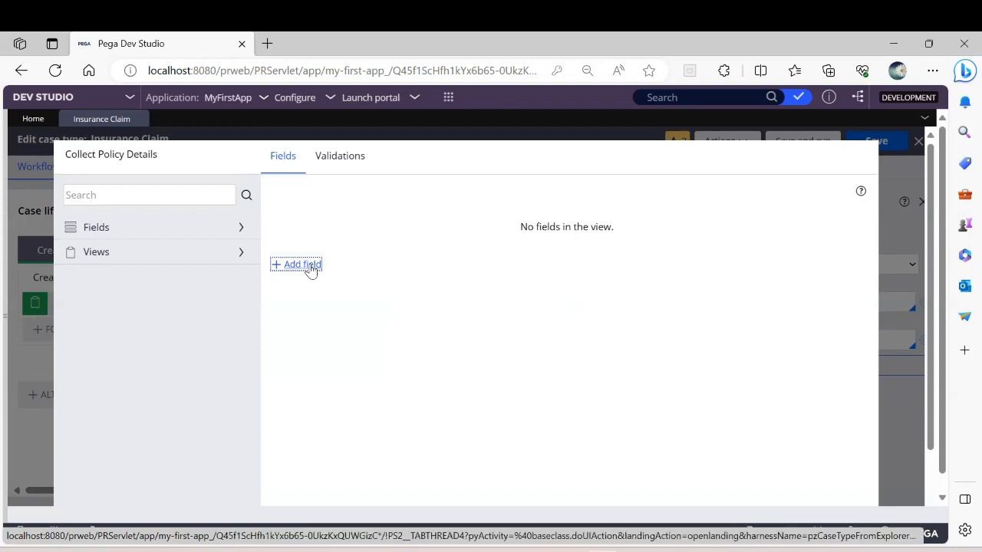
pyautogui.click(310, 266)
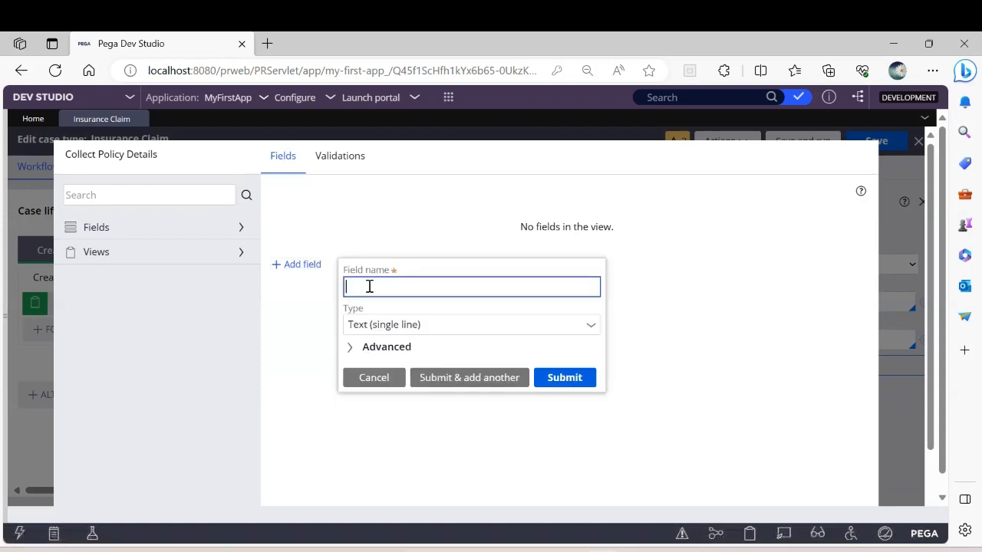
pyautogui.write('Policy Number')
pyautogui.click(451, 383)
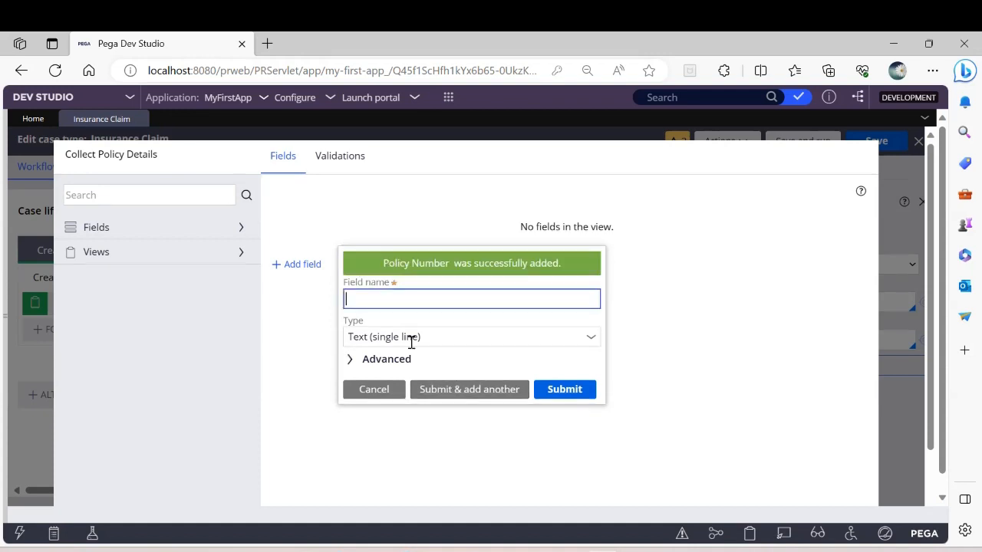
# Step: Add a single-line text field called Name to the Collect Policy Details view and submit the view
pyautogui.write('Name')
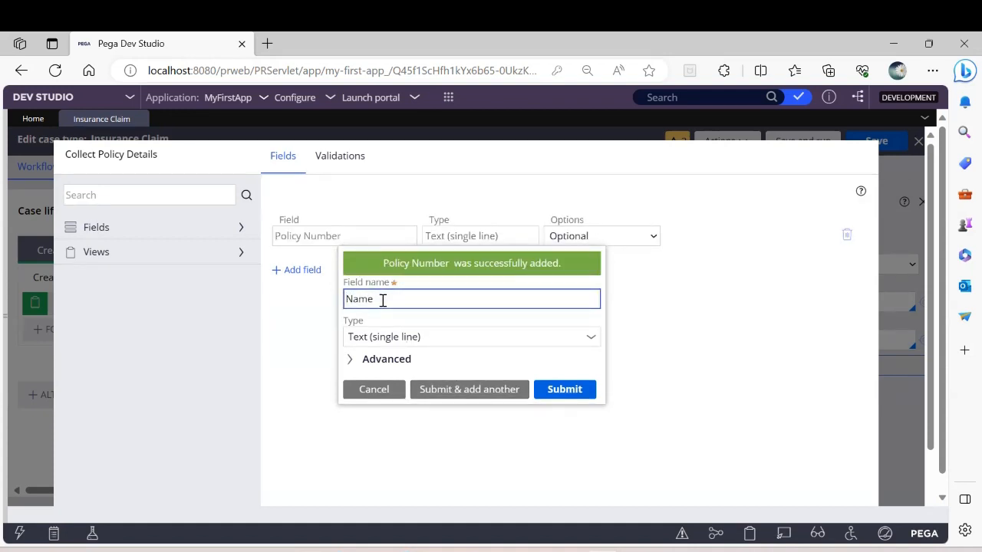
pyautogui.click(565, 390)
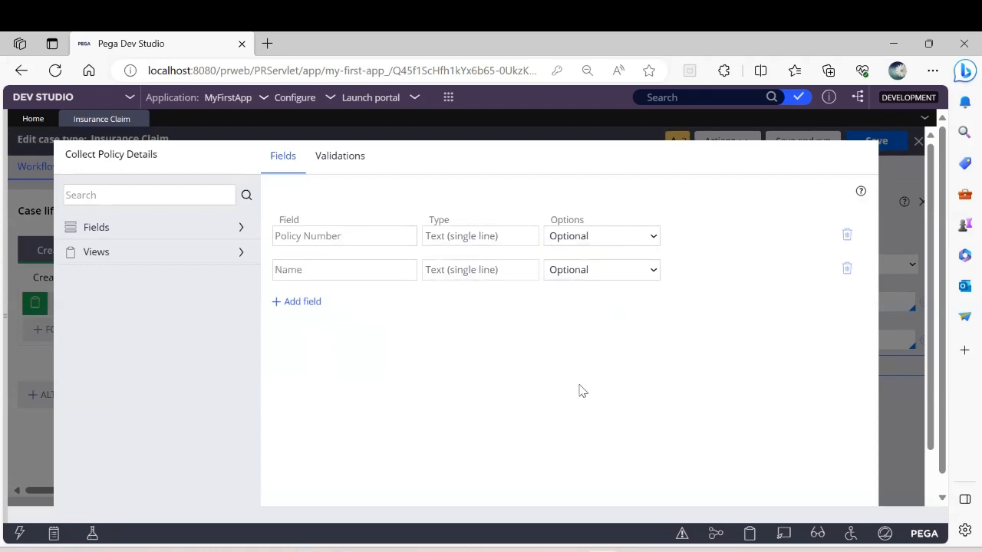
pyautogui.scroll(-2, 581, 391)
pyautogui.click(846, 503)
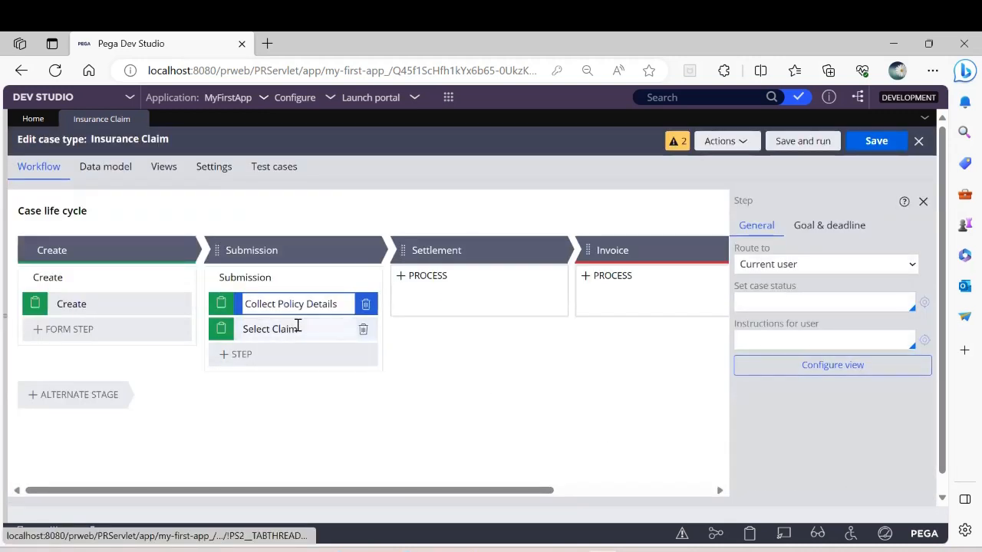
# Step: Configure the view of the Select Claim step with a Boolean field named IsHealthClaim
pyautogui.click(298, 328)
pyautogui.click(827, 367)
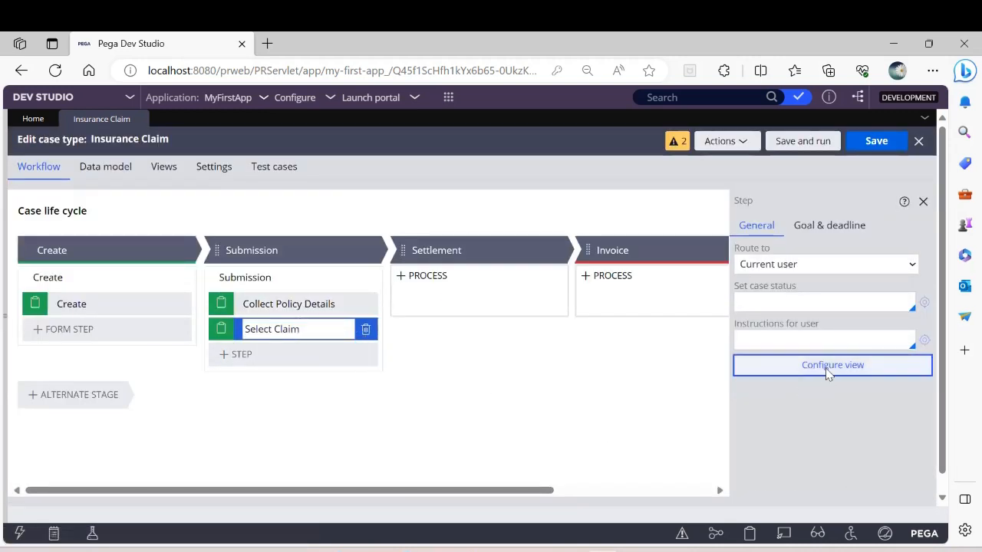
pyautogui.click(302, 252)
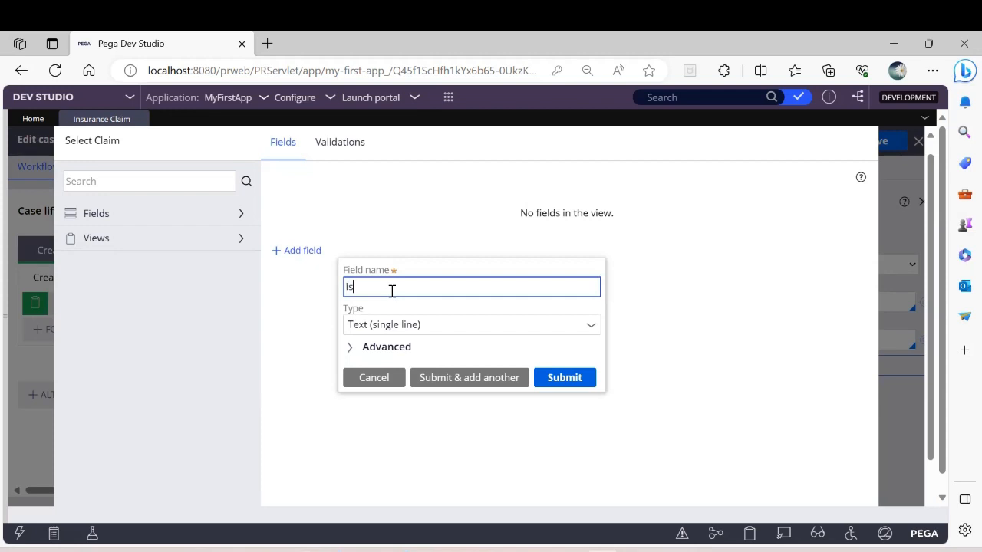
pyautogui.write('HealthClaim')
pyautogui.click(593, 328)
pyautogui.click(594, 328)
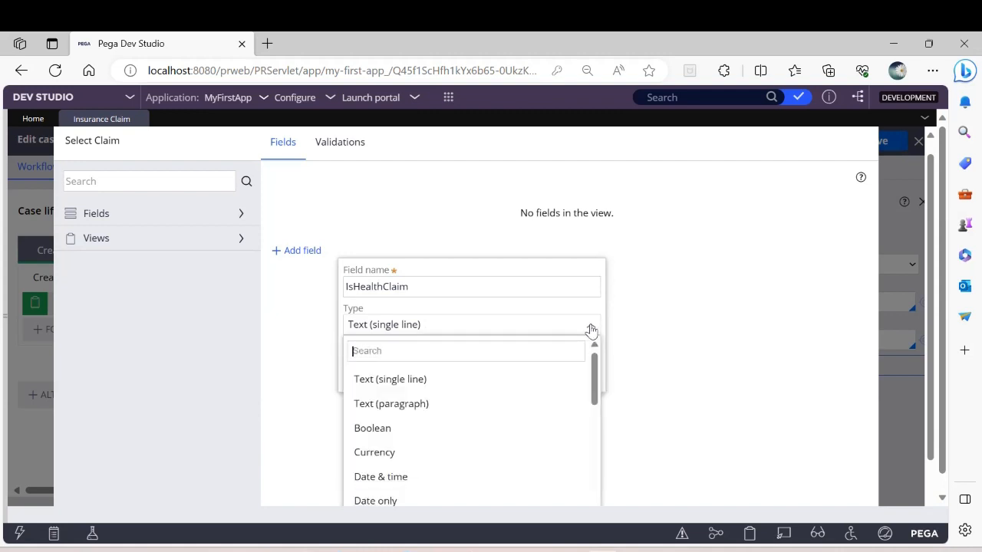
pyautogui.click(367, 431)
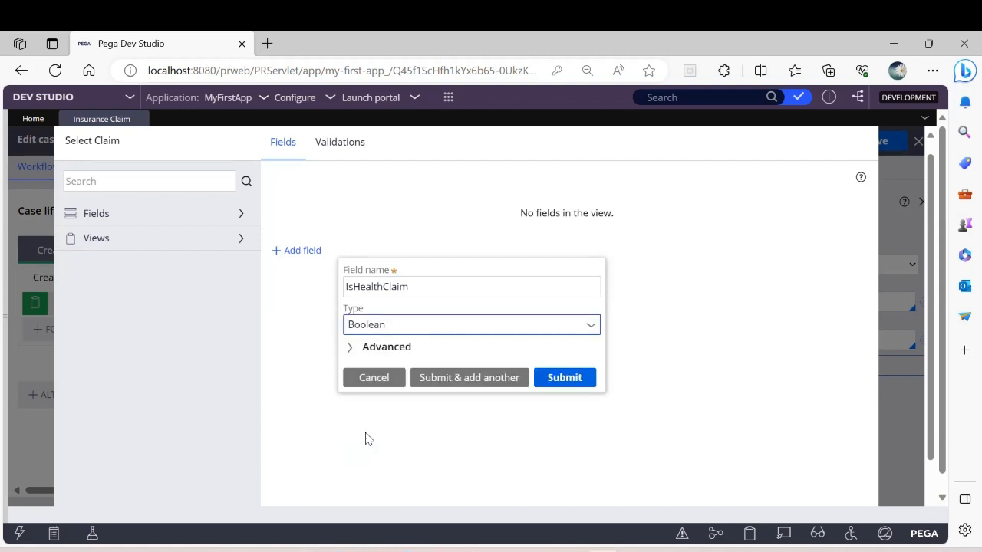
pyautogui.click(492, 377)
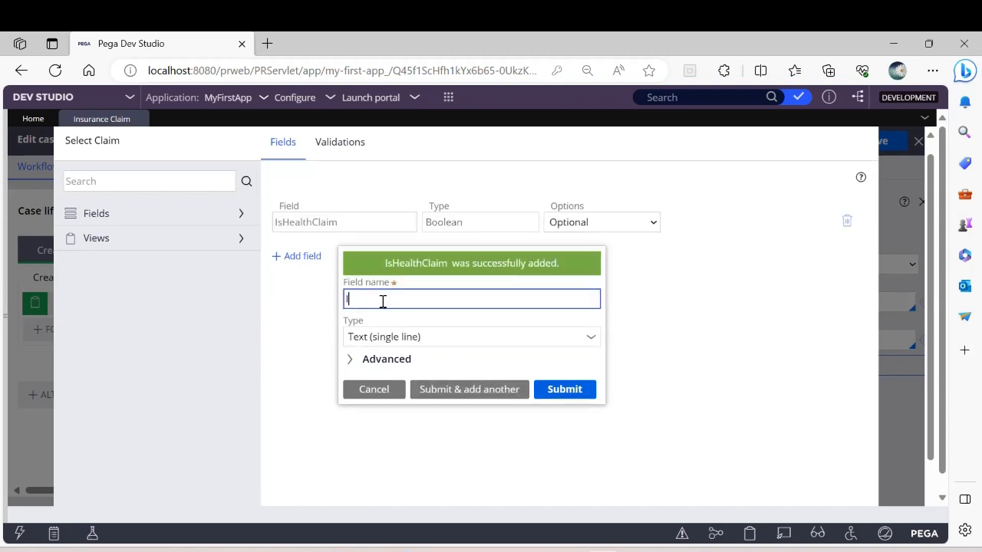
# Step: Add a Boolean field named IsVehicleClaim to the Select Claim view, submit the view and save the case type
pyautogui.write('IsVehicleClaim')
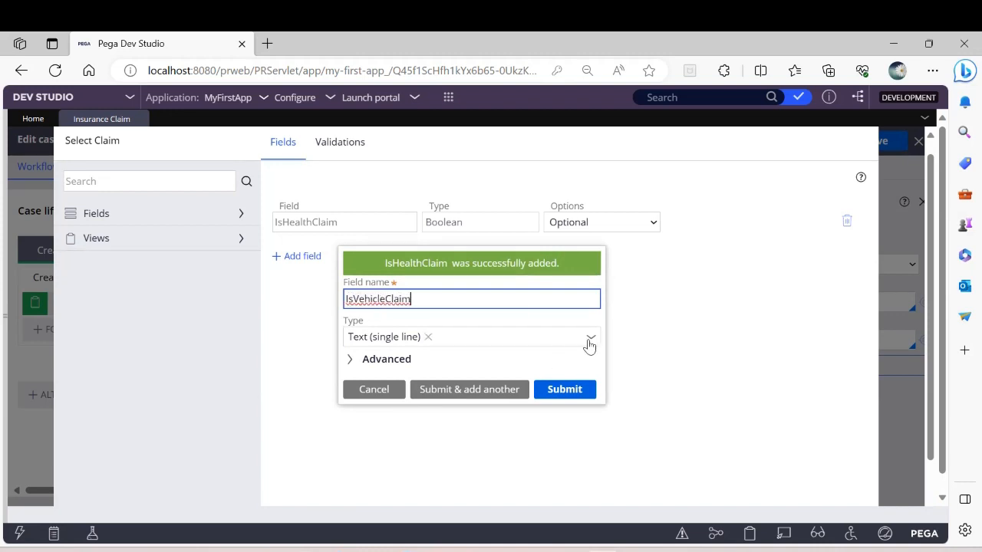
pyautogui.click(590, 339)
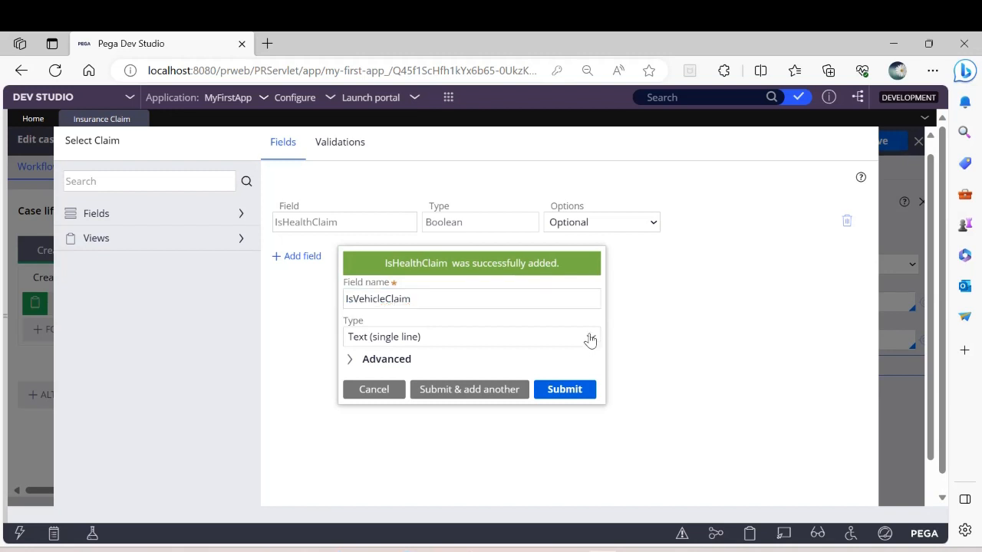
pyautogui.click(590, 341)
pyautogui.click(371, 215)
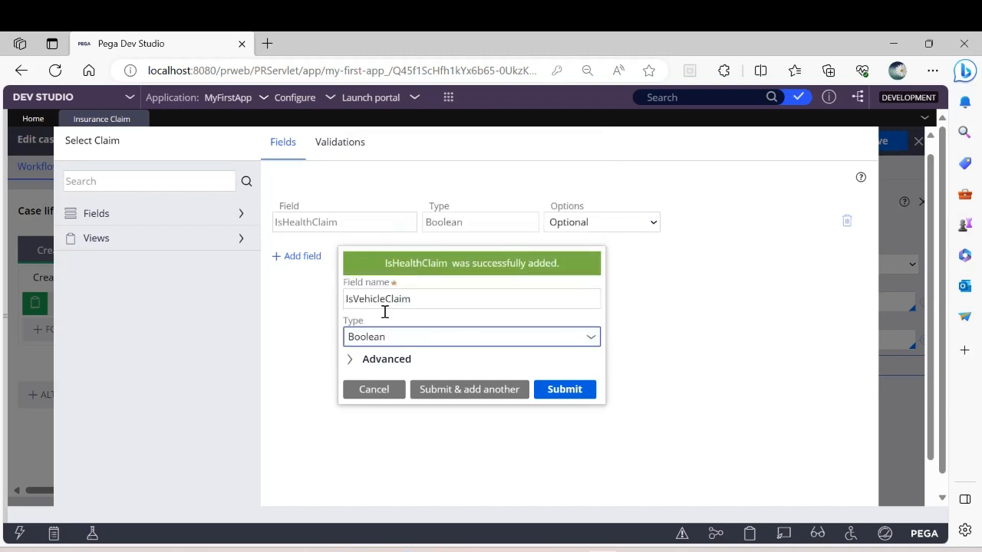
pyautogui.click(566, 390)
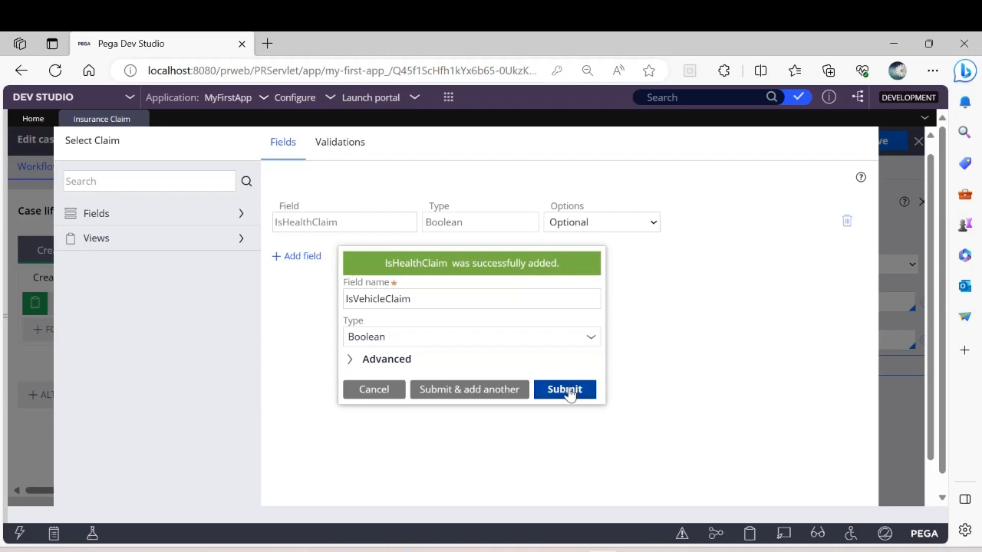
pyautogui.scroll(-1, 685, 402)
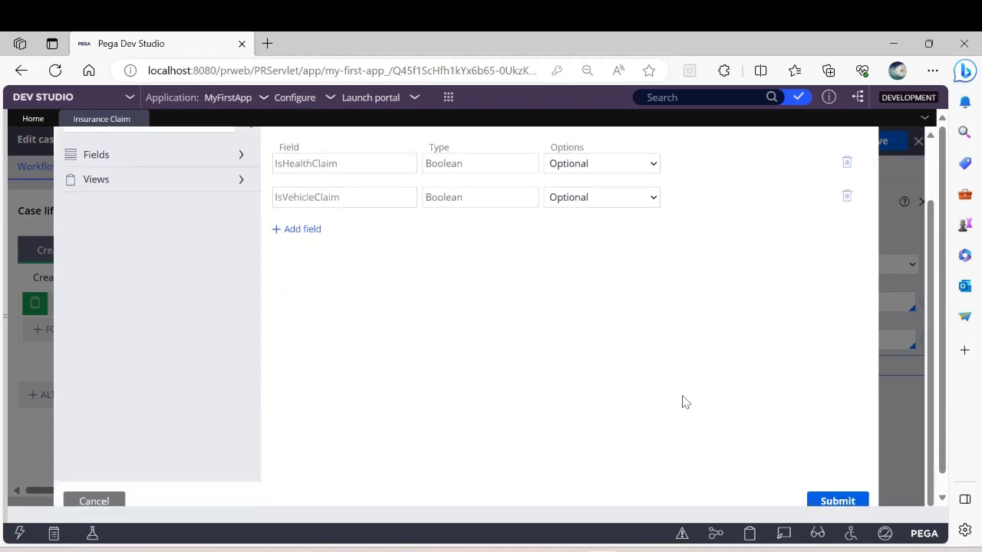
pyautogui.click(833, 500)
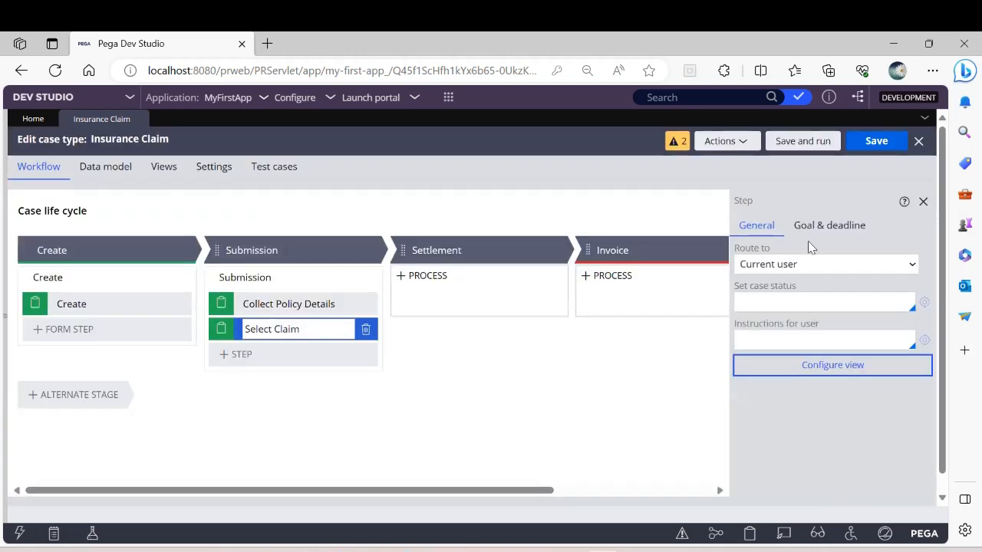
pyautogui.click(875, 146)
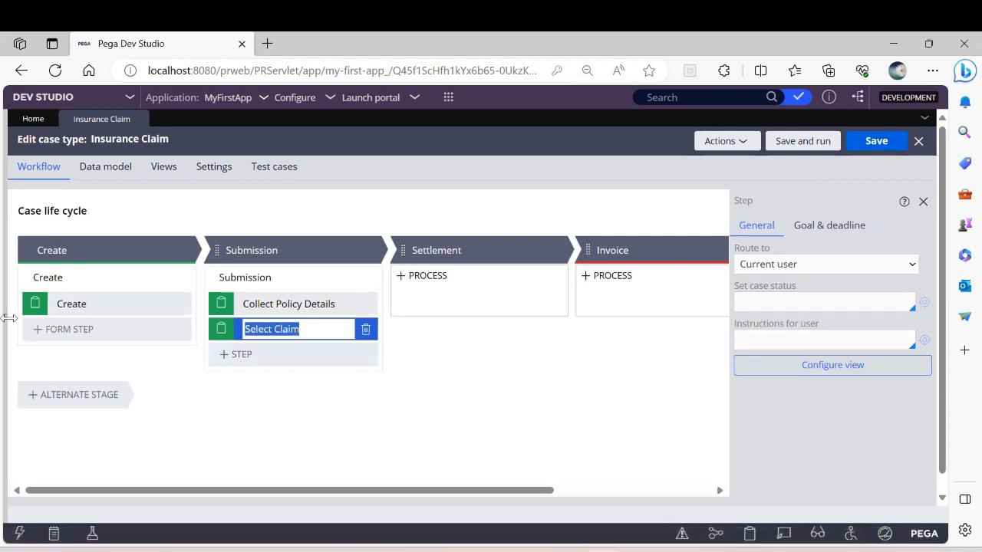
# Step: Open the SelectClaim section from the user interface rules of the InsuranceClaim class
pyautogui.click(7, 319)
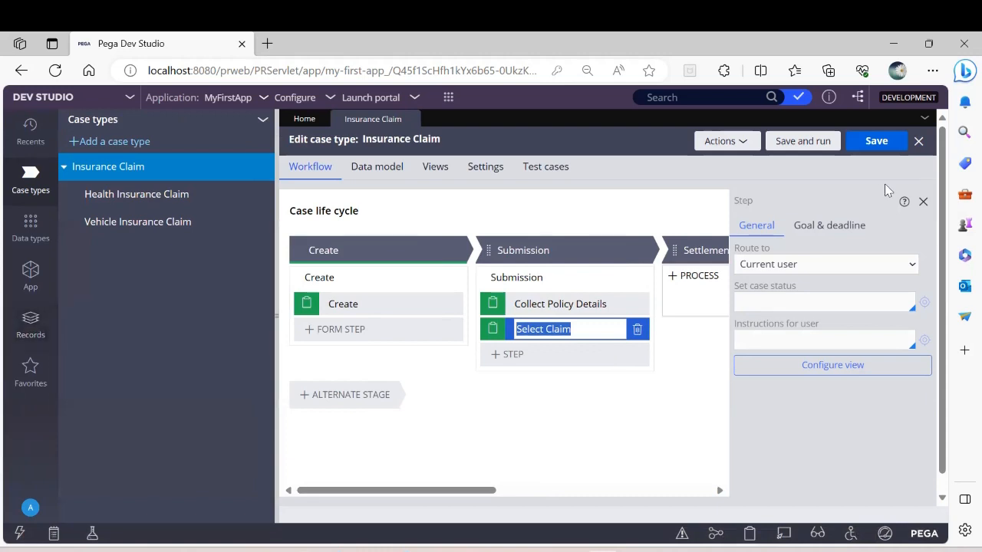
pyautogui.click(30, 282)
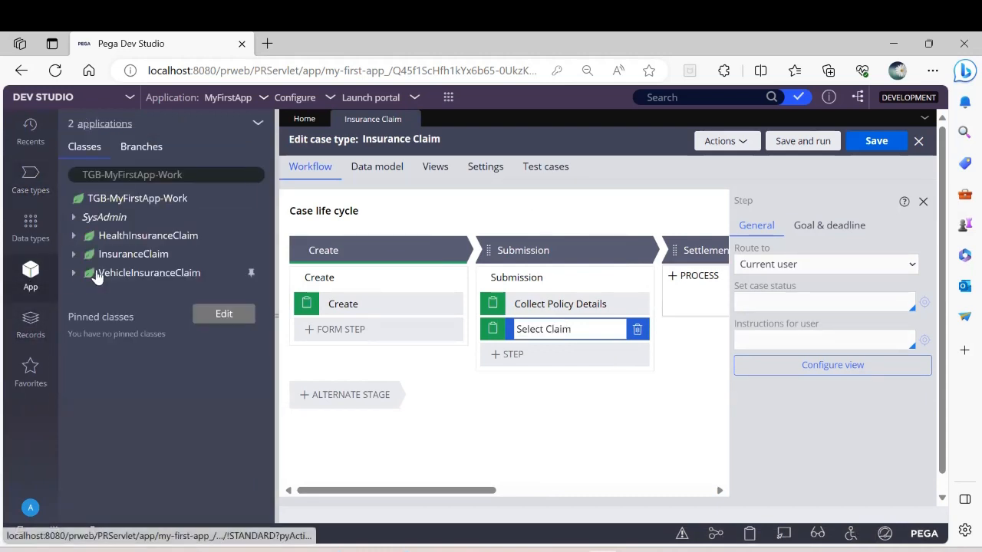
pyautogui.click(73, 255)
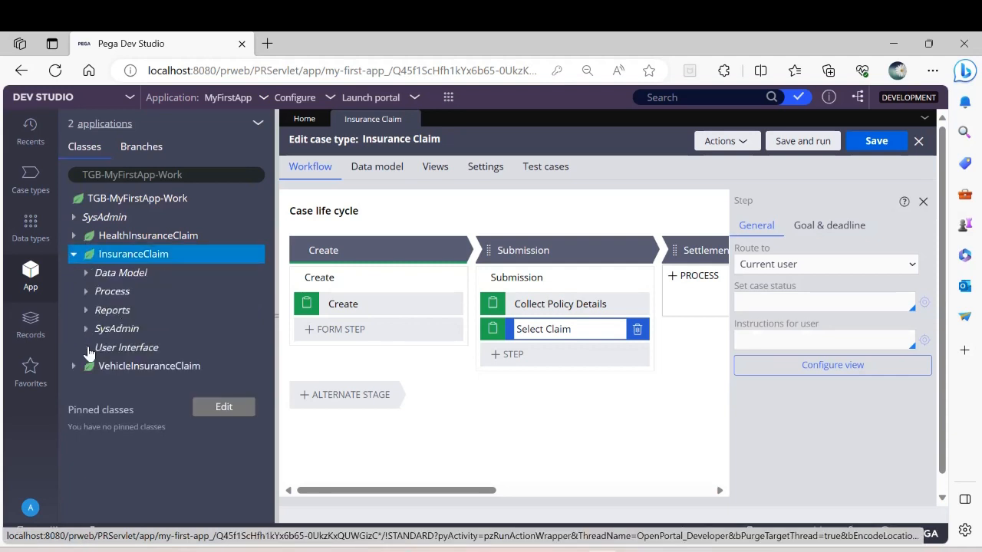
pyautogui.click(86, 347)
pyautogui.click(98, 366)
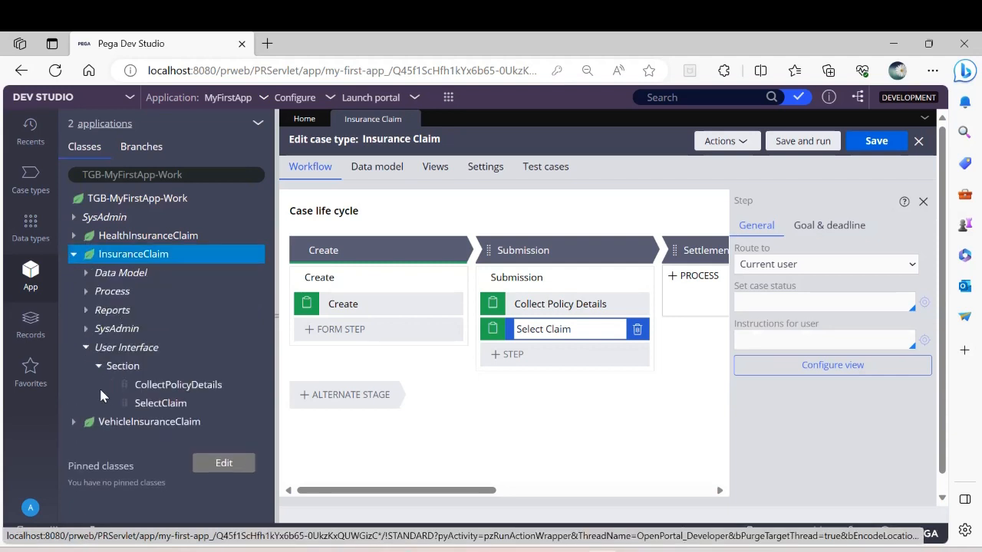
pyautogui.click(156, 409)
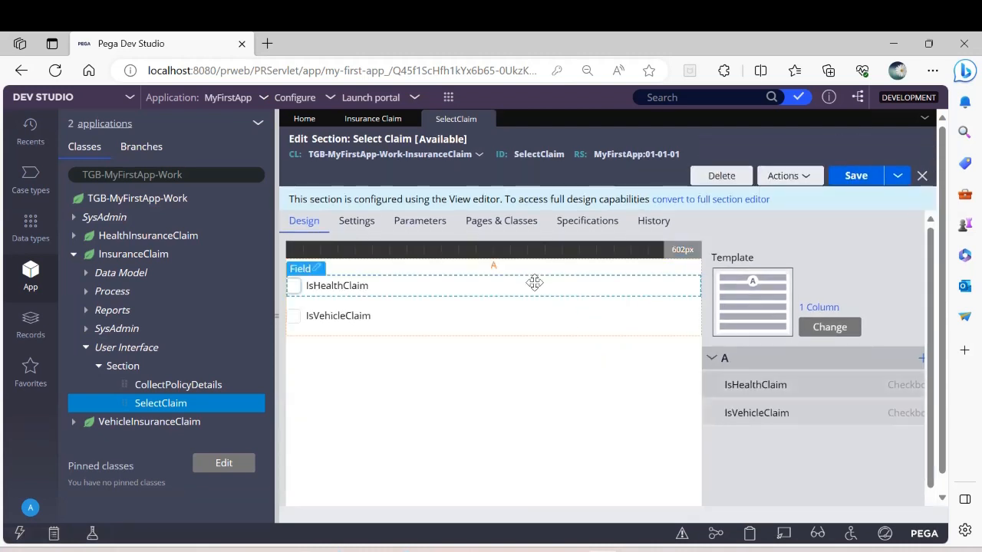
# Step: Set the caption of the IsHealthClaim checkbox to "Health Claim" and submit its cell properties
pyautogui.click(314, 272)
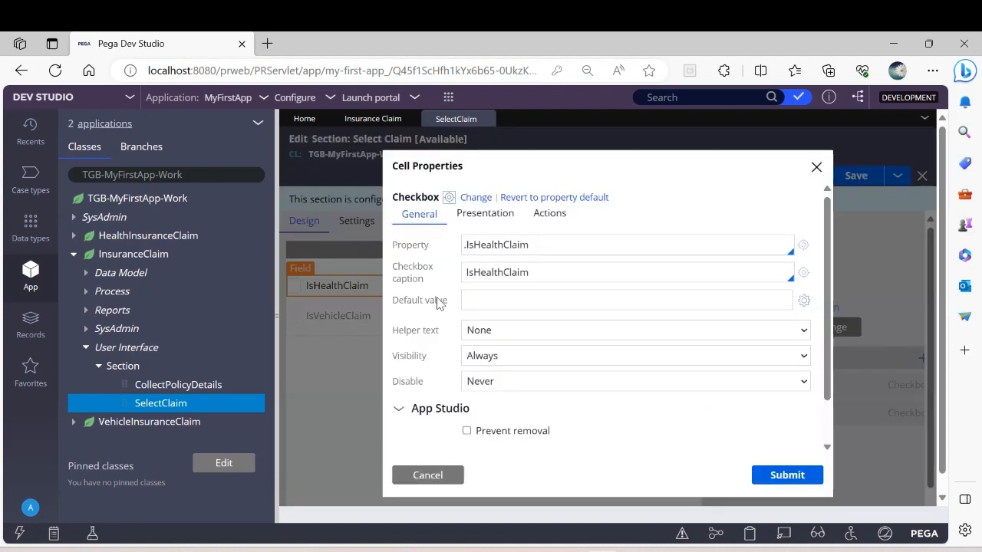
pyautogui.click(510, 274)
pyautogui.press('BackSpace')
pyautogui.press('BackSpace')
pyautogui.press('BackSpace')
pyautogui.press('BackSpace')
pyautogui.press('BackSpace')
pyautogui.press('BackSpace')
pyautogui.press('BackSpace')
pyautogui.press('BackSpace')
pyautogui.press('BackSpace')
pyautogui.press('BackSpace')
pyautogui.press('BackSpace')
pyautogui.press('BackSpace')
pyautogui.press('BackSpace')
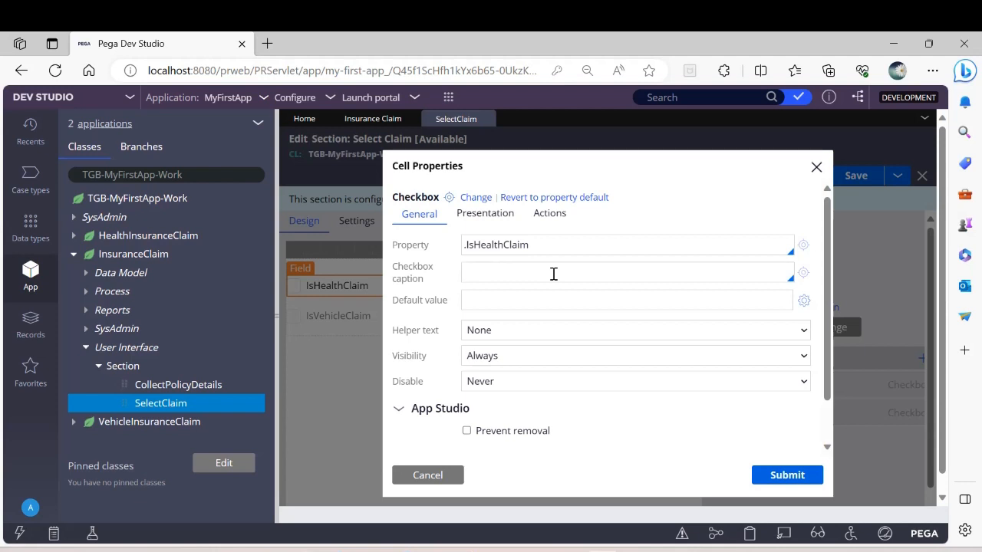
pyautogui.write('Selec')
pyautogui.write('t Hele')
pyautogui.press('BackSpace')
pyautogui.press('BackSpace')
pyautogui.press('BackSpace')
pyautogui.press('BackSpace')
pyautogui.press('BackSpace')
pyautogui.press('BackSpace')
pyautogui.press('BackSpace')
pyautogui.press('BackSpace')
pyautogui.press('BackSpace')
pyautogui.press('BackSpace')
pyautogui.write('elalth Claim')
pyautogui.click(784, 475)
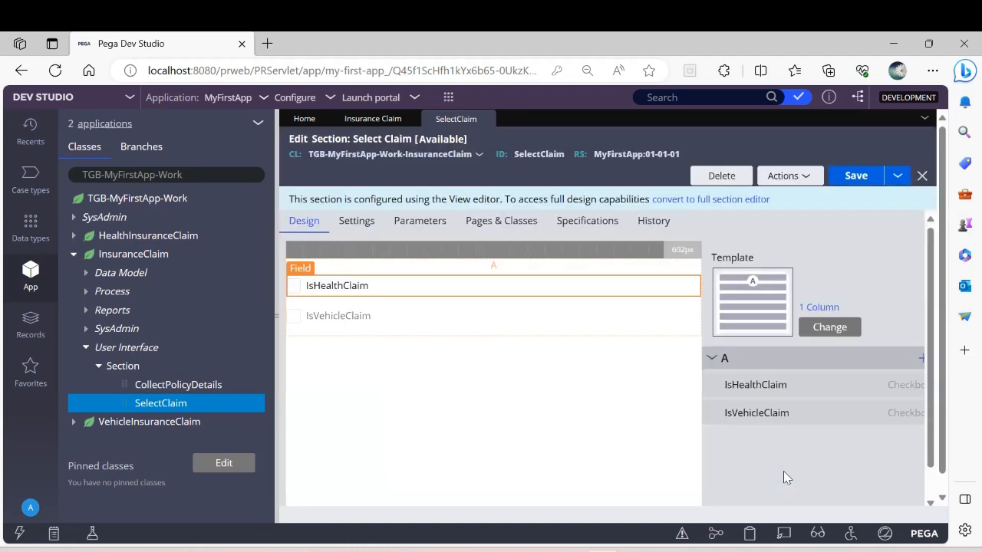
# Step: Set the caption of the IsVehicleClaim checkbox to "Vehicle Claim" and submit its cell properties
pyautogui.doubleClick(320, 305)
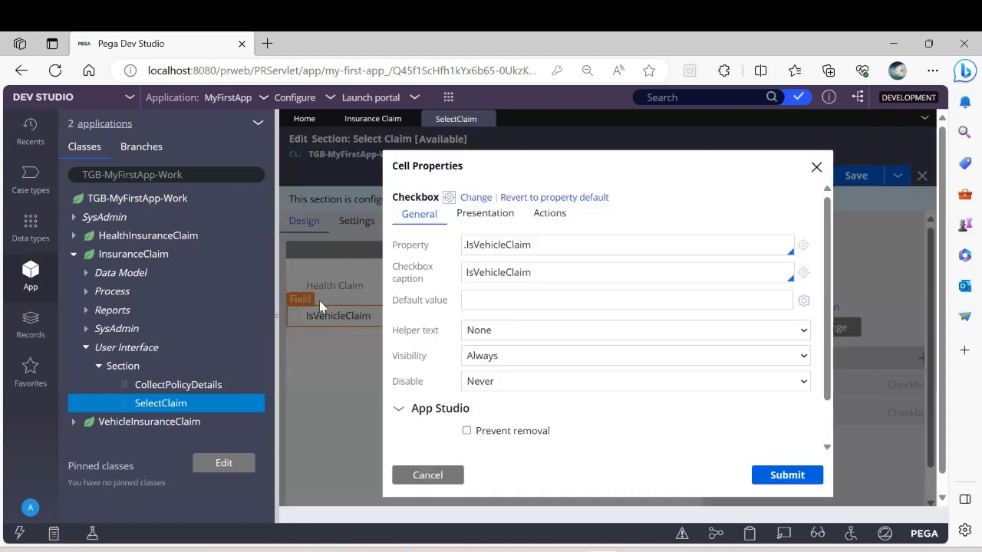
pyautogui.click(543, 277)
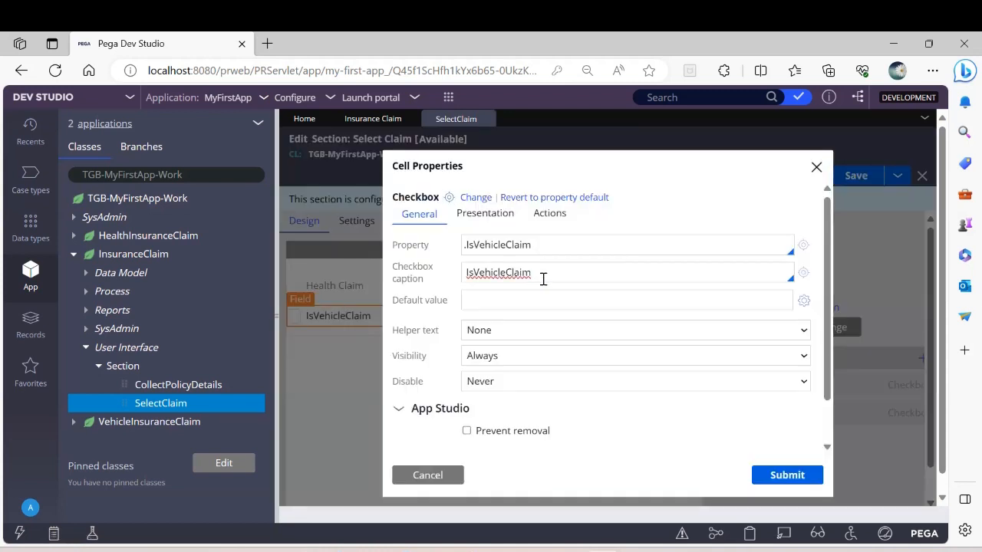
pyautogui.press('BackSpace')
pyautogui.press('BackSpace')
pyautogui.press('BackSpace')
pyautogui.press('BackSpace')
pyautogui.press('BackSpace')
pyautogui.press('BackSpace')
pyautogui.press('BackSpace')
pyautogui.press('BackSpace')
pyautogui.press('BackSpace')
pyautogui.press('BackSpace')
pyautogui.press('BackSpace')
pyautogui.press('BackSpace')
pyautogui.press('BackSpace')
pyautogui.press('BackSpace')
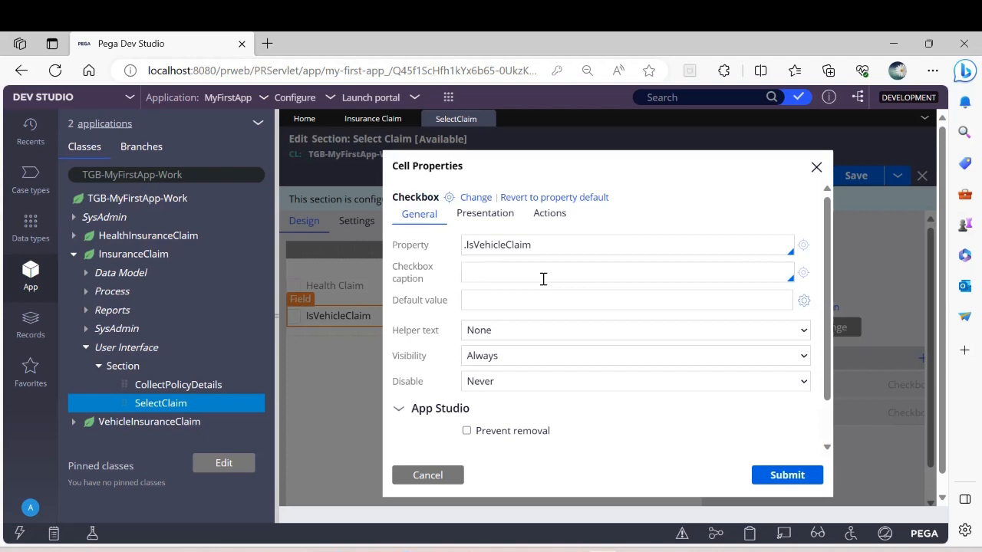
pyautogui.write('Vehicle Claim')
pyautogui.click(787, 478)
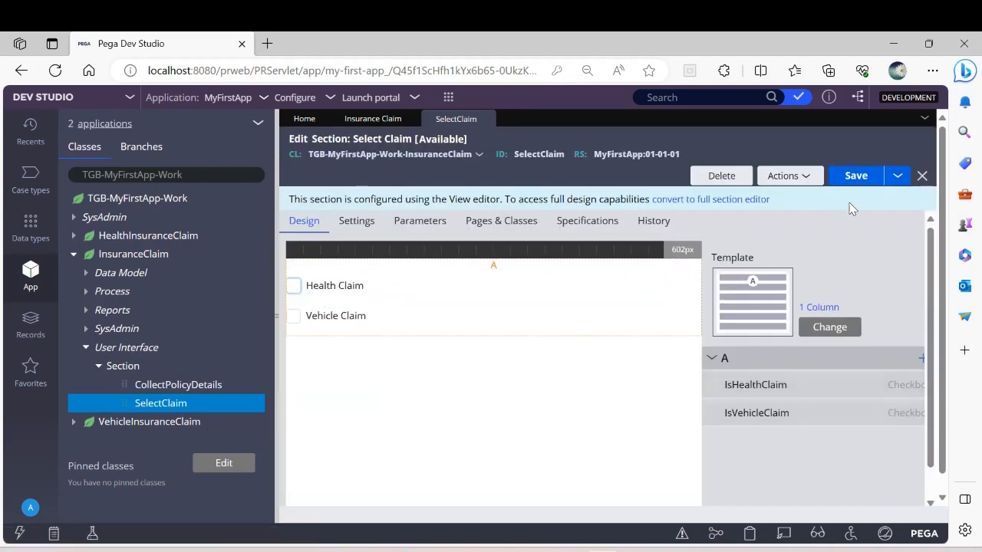
# Step: Save and close the Select Claim section, and return to the full-width Insurance Claim life cycle
pyautogui.click(868, 177)
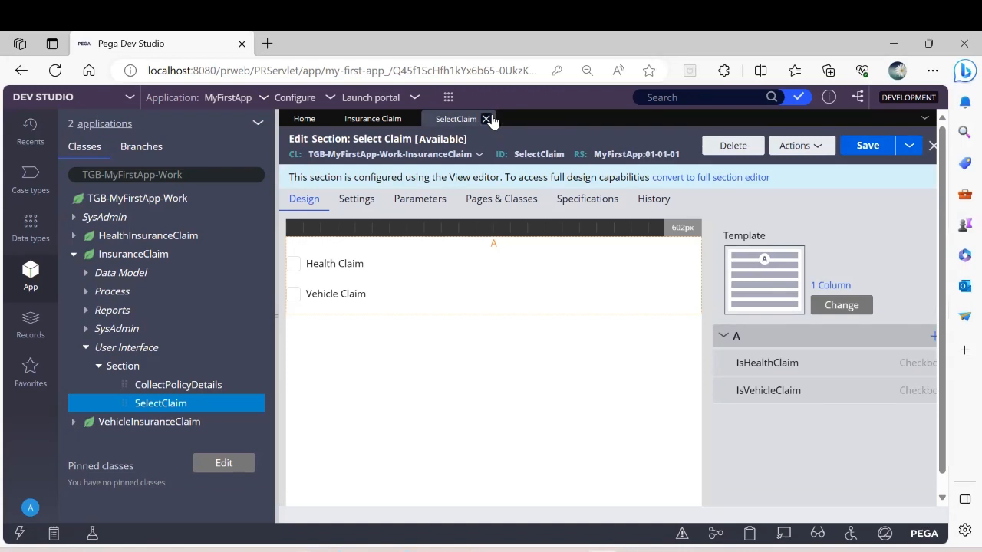
pyautogui.click(486, 118)
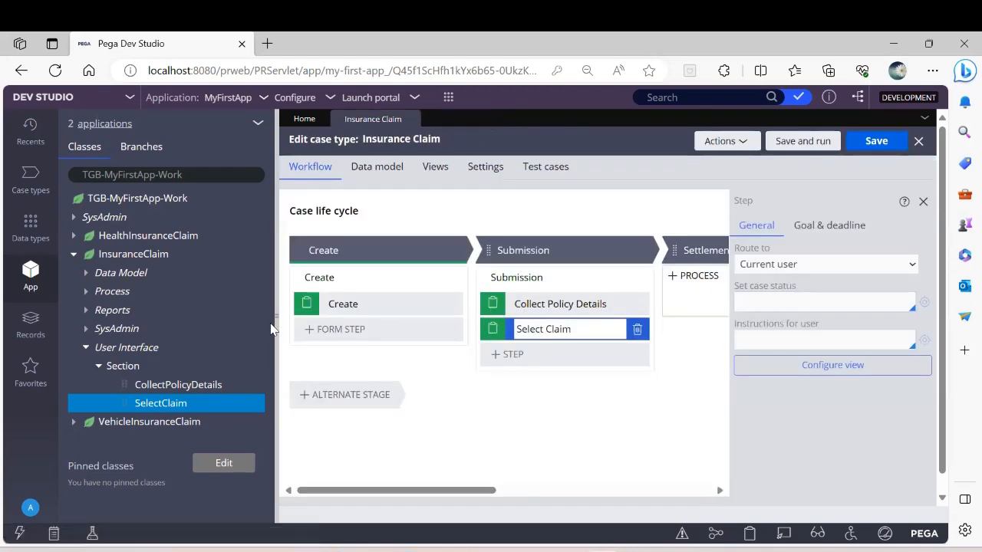
pyautogui.click(85, 346)
pyautogui.click(73, 254)
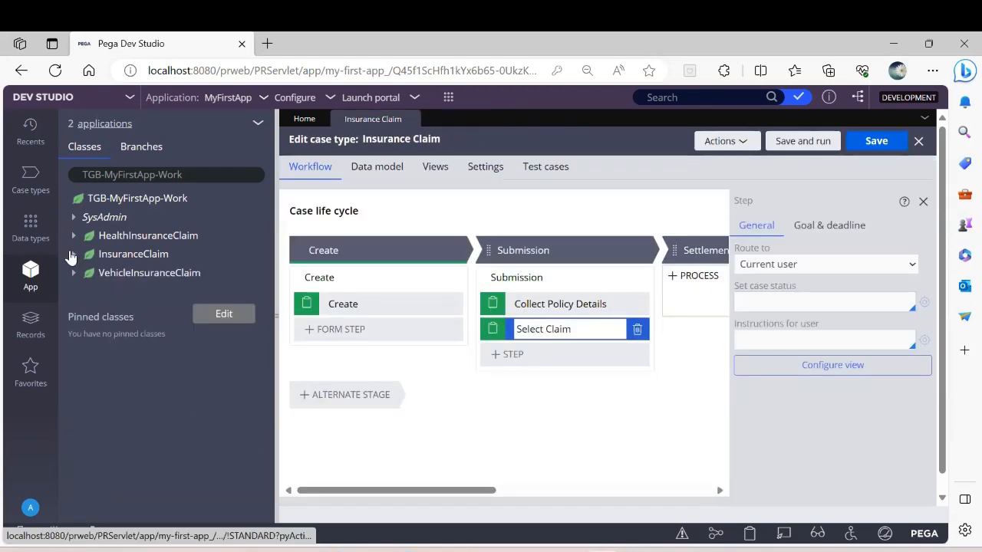
pyautogui.doubleClick(276, 259)
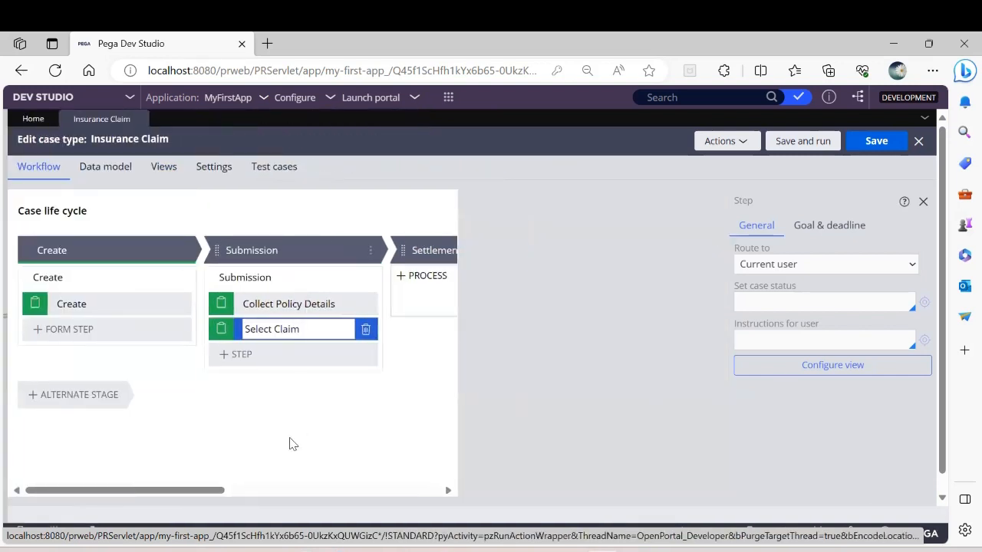
# Step: Add a new process to the Settlement stage of the Insurance Claim life cycle
pyautogui.moveTo(249, 491); pyautogui.dragTo(297, 491)
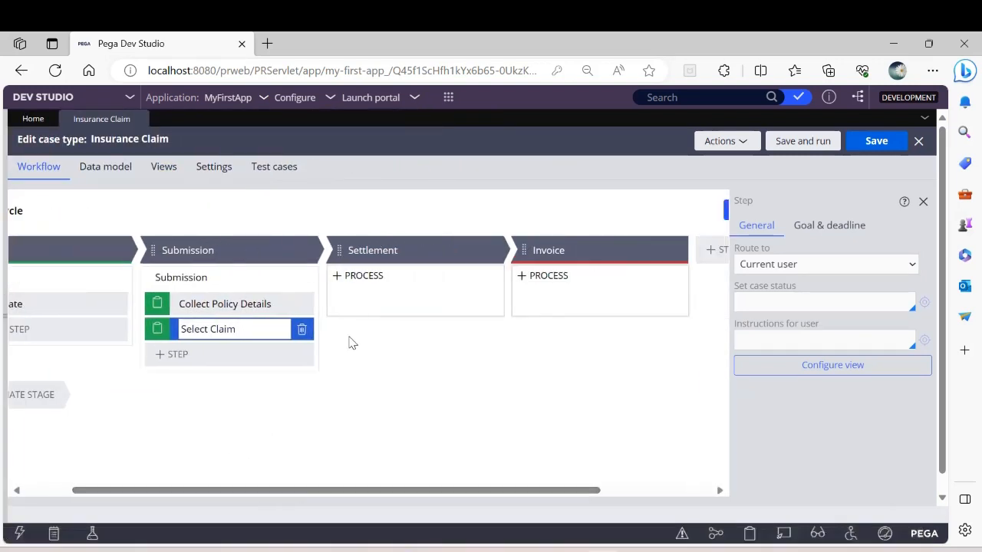
pyautogui.moveTo(360, 275)
pyautogui.click(367, 301)
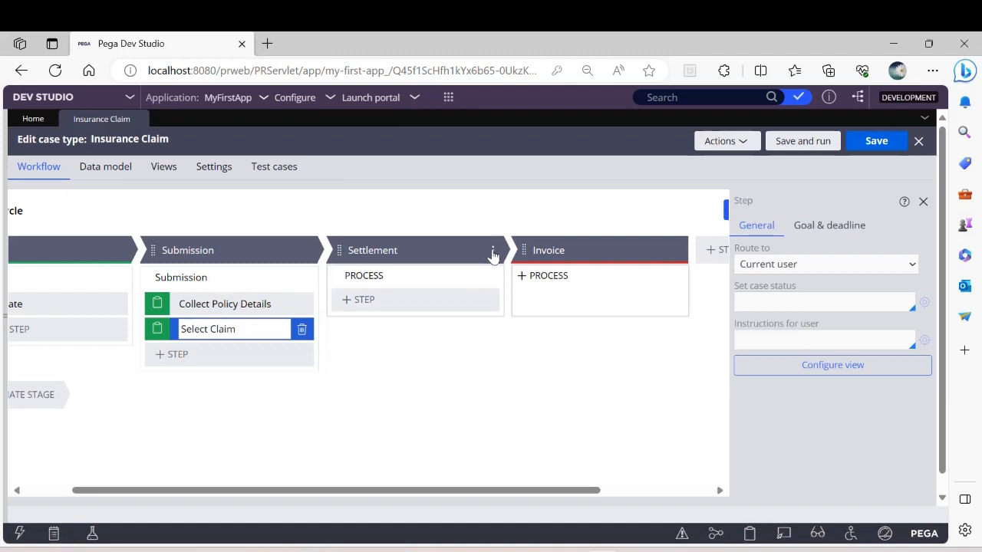
pyautogui.click(492, 254)
pyautogui.moveTo(451, 273)
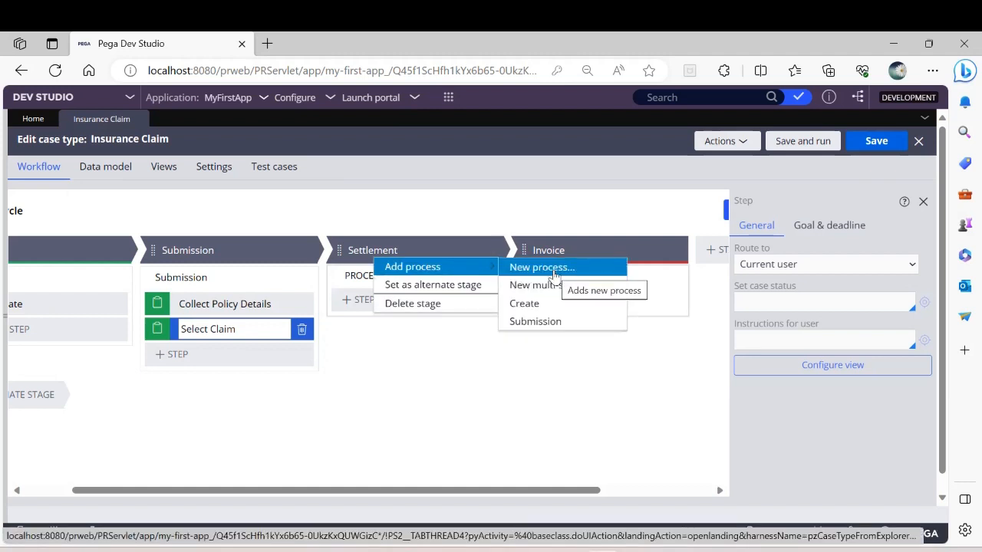
pyautogui.click(552, 271)
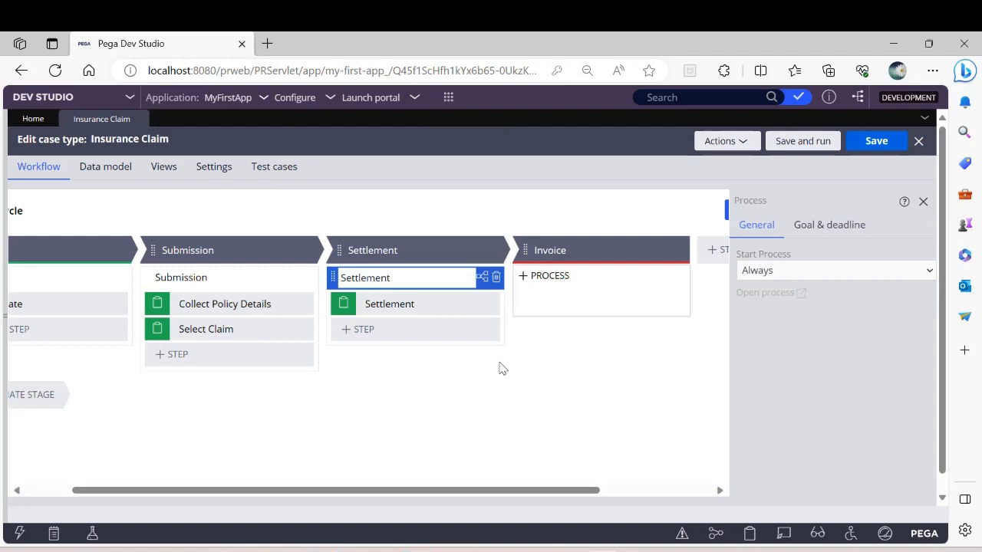
pyautogui.click(493, 250)
pyautogui.moveTo(485, 270)
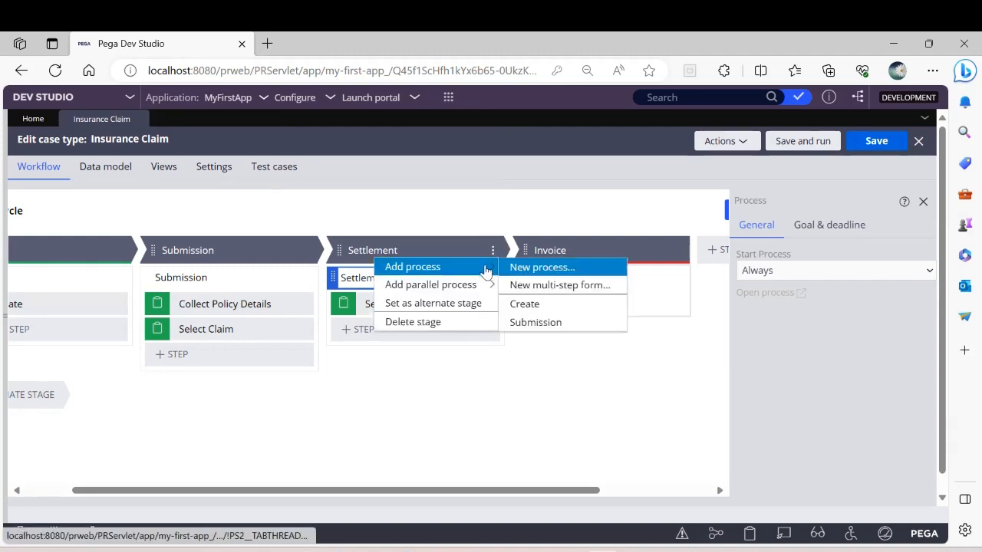
pyautogui.click(530, 267)
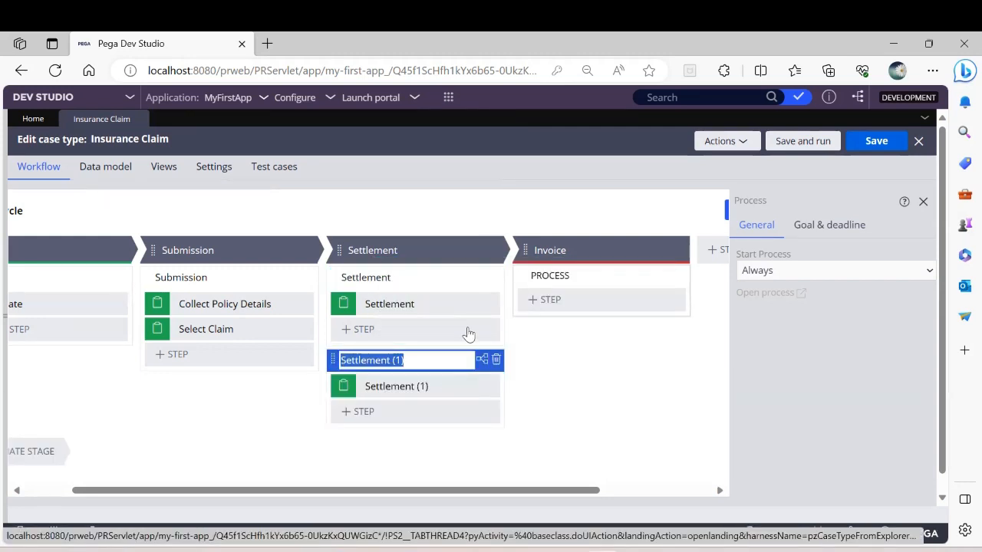
pyautogui.click(496, 360)
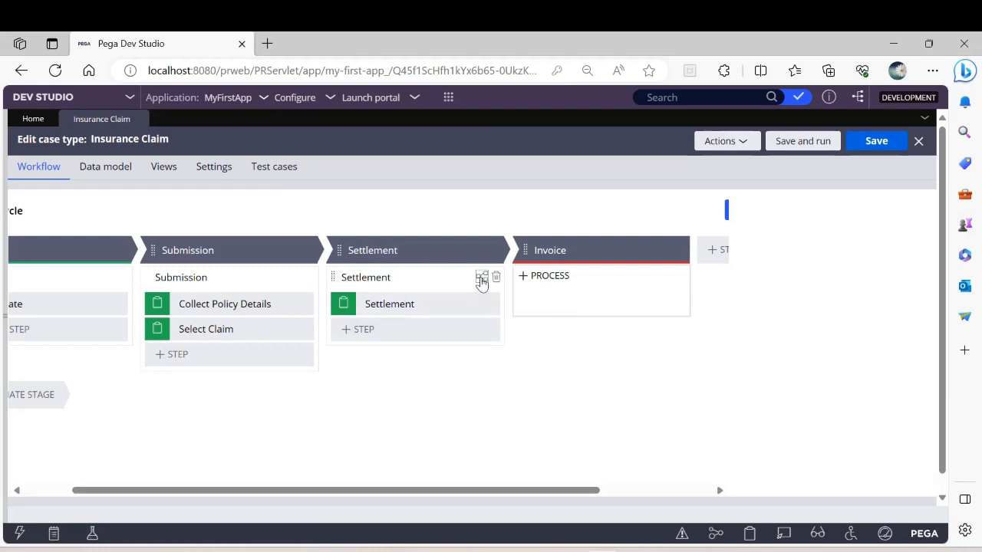
# Step: Save the case type with the Settlement process diagram displayed, and open that process as a full flow rule
pyautogui.click(481, 278)
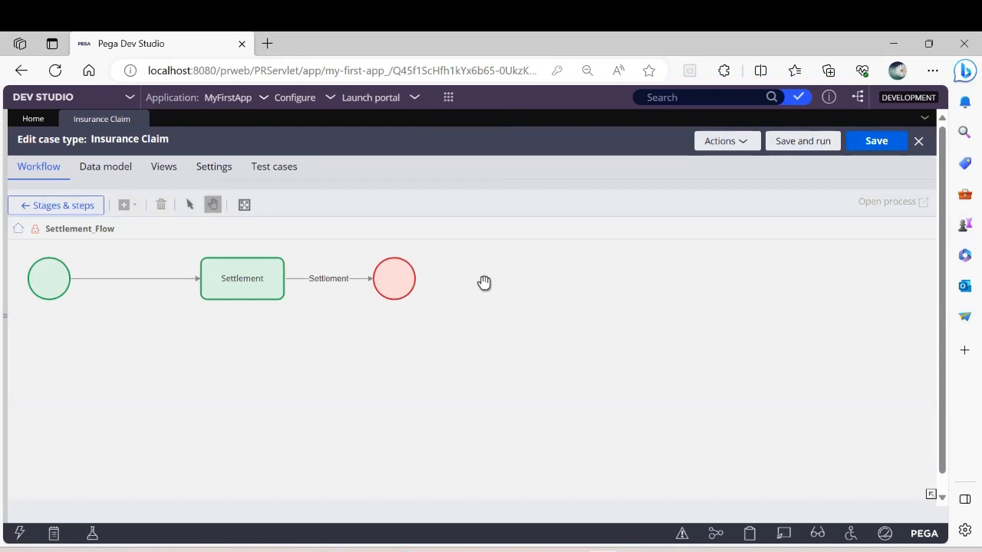
pyautogui.click(872, 143)
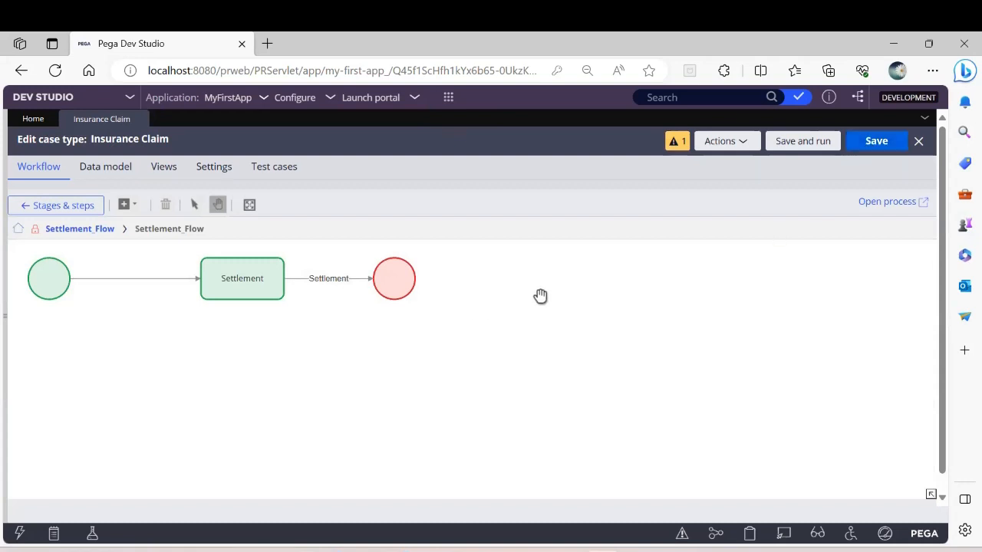
pyautogui.click(886, 203)
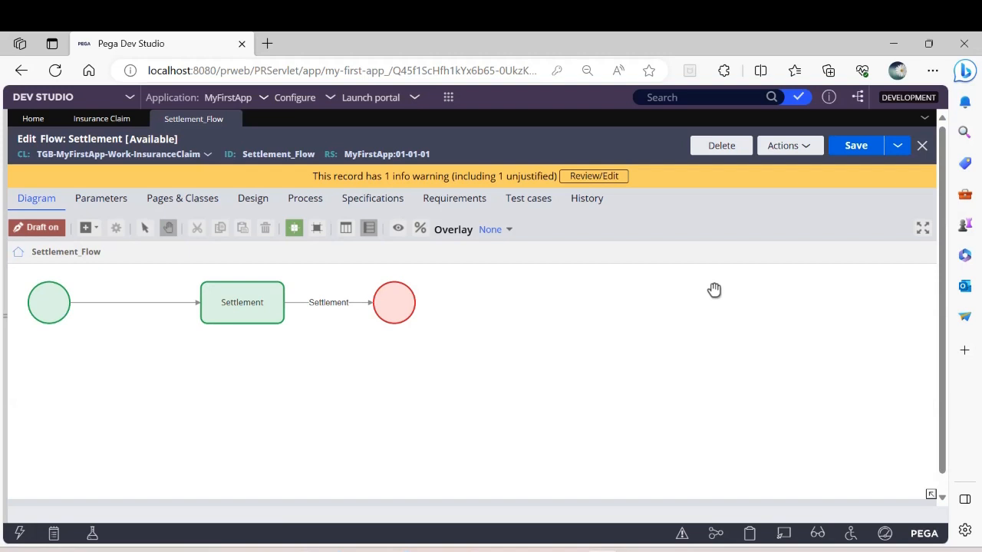
# Step: Delete the Settlement assignment shape from the Settlement flow diagram
pyautogui.click(260, 311)
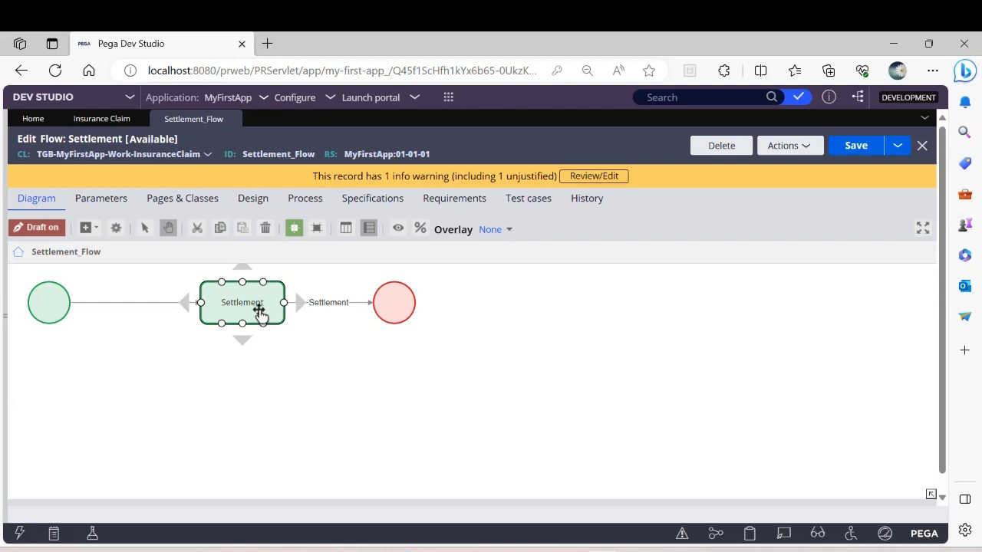
pyautogui.rightClick(260, 311)
pyautogui.click(311, 432)
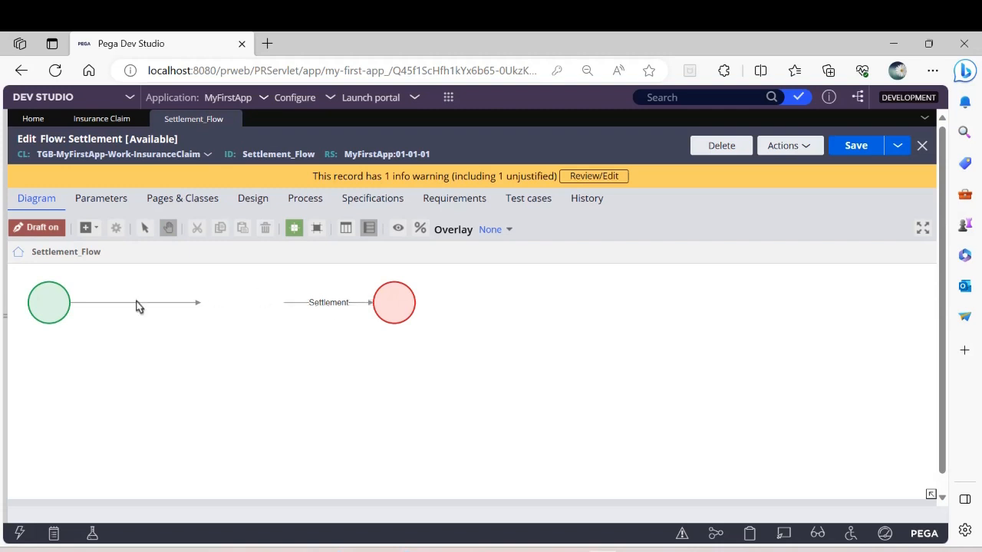
# Step: Add a Decision shape to the Settlement flow and attach the start shape's connector to it
pyautogui.click(94, 228)
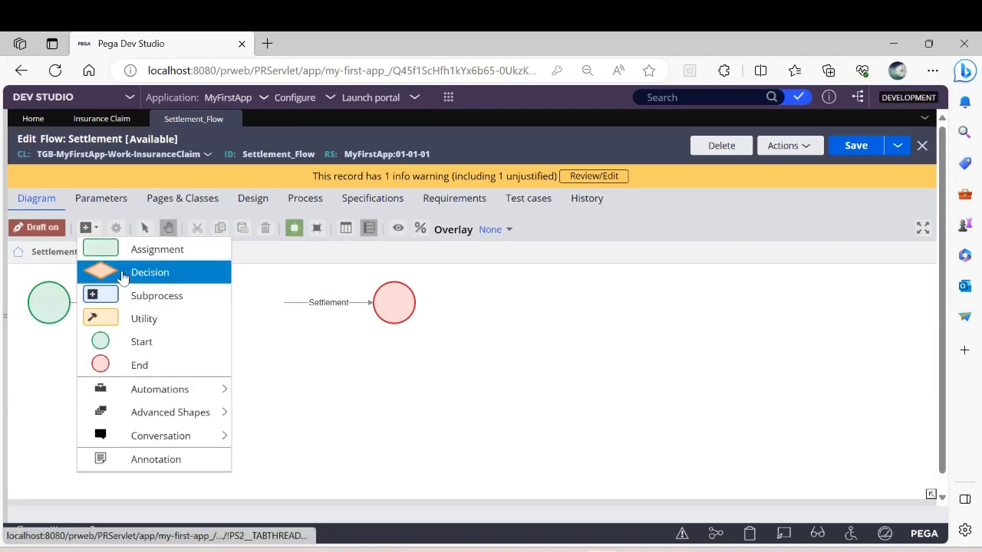
pyautogui.click(149, 272)
pyautogui.click(211, 356)
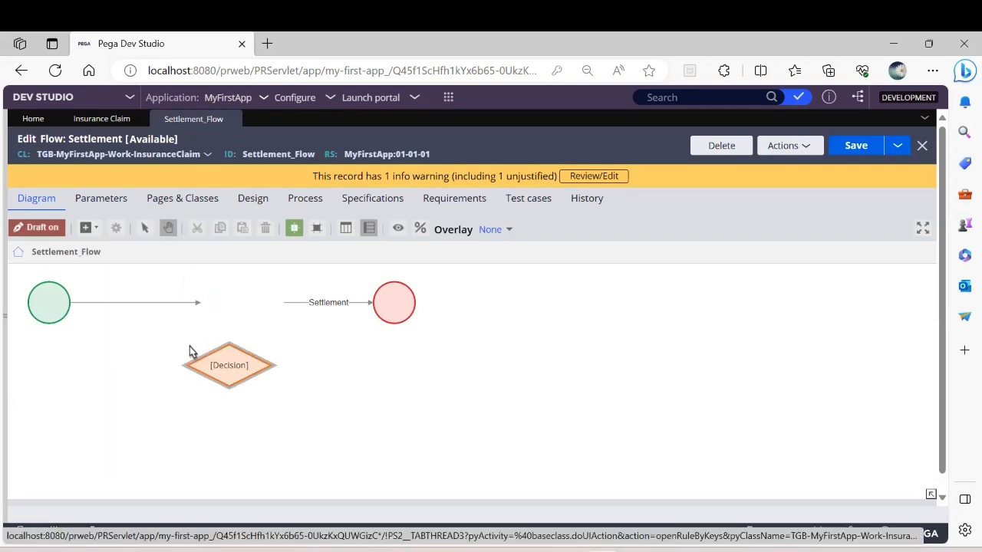
pyautogui.click(197, 303)
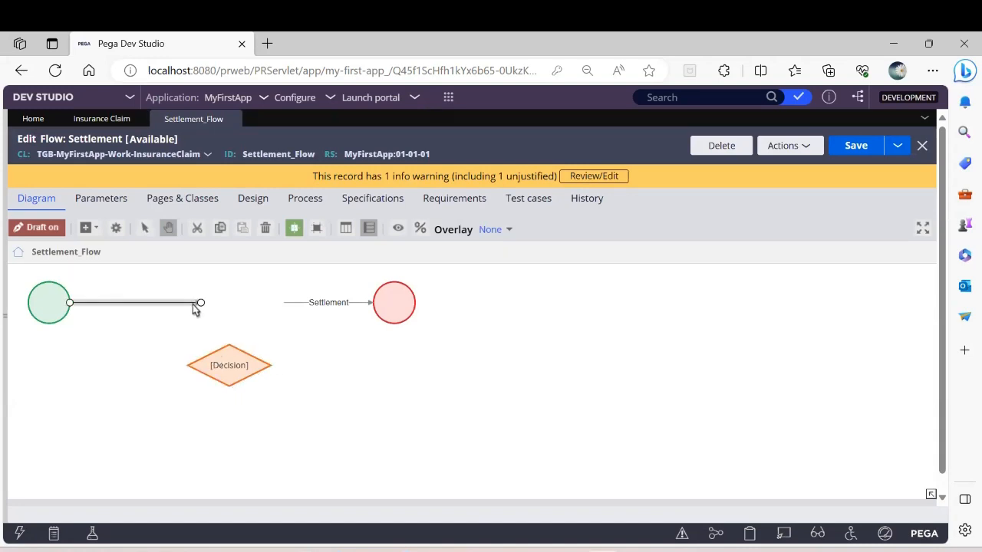
pyautogui.moveTo(203, 308); pyautogui.dragTo(206, 370)
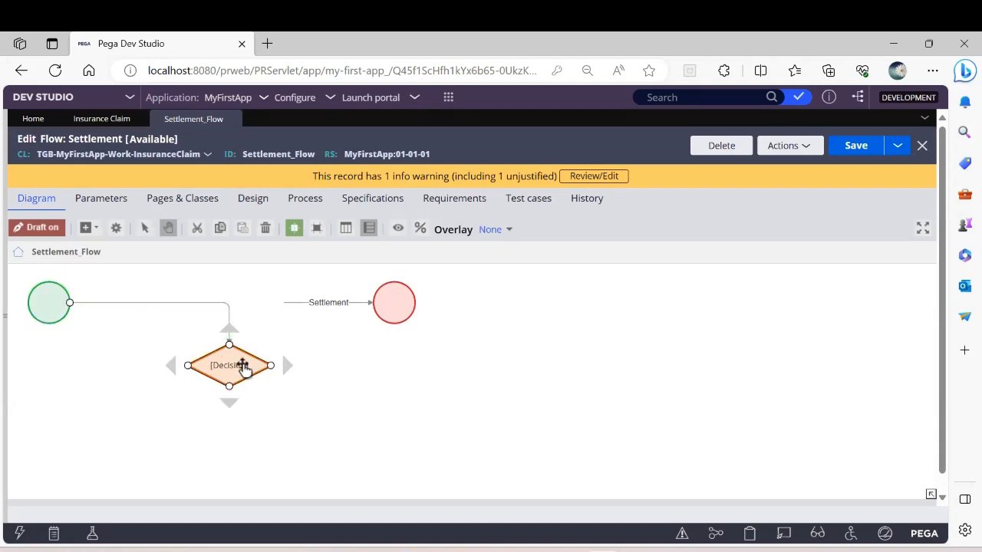
# Step: Delete the loose Settlement connector and reposition the end shape farther right and the Decision shape in line with the start shape
pyautogui.moveTo(401, 308); pyautogui.dragTo(602, 310)
pyautogui.click(415, 303)
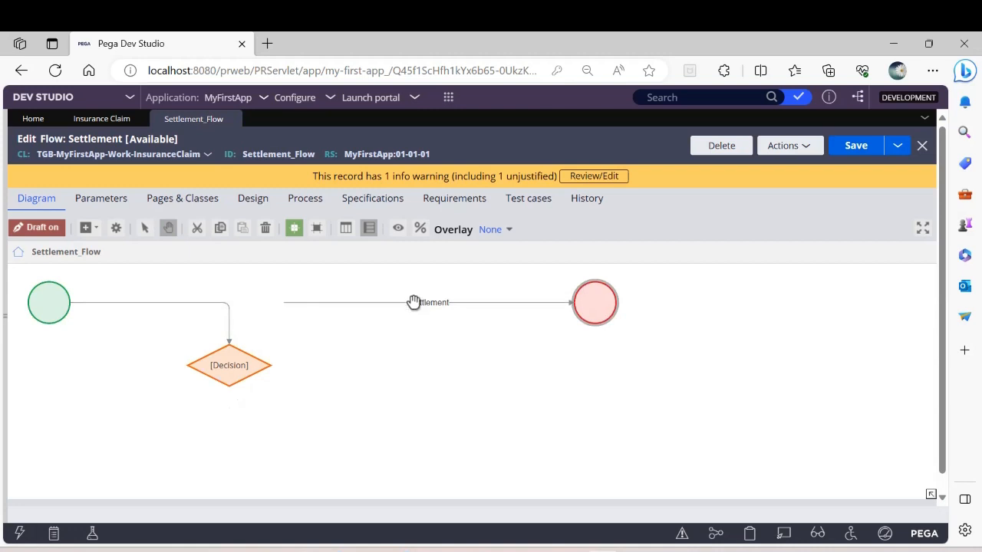
pyautogui.rightClick(413, 304)
pyautogui.click(462, 401)
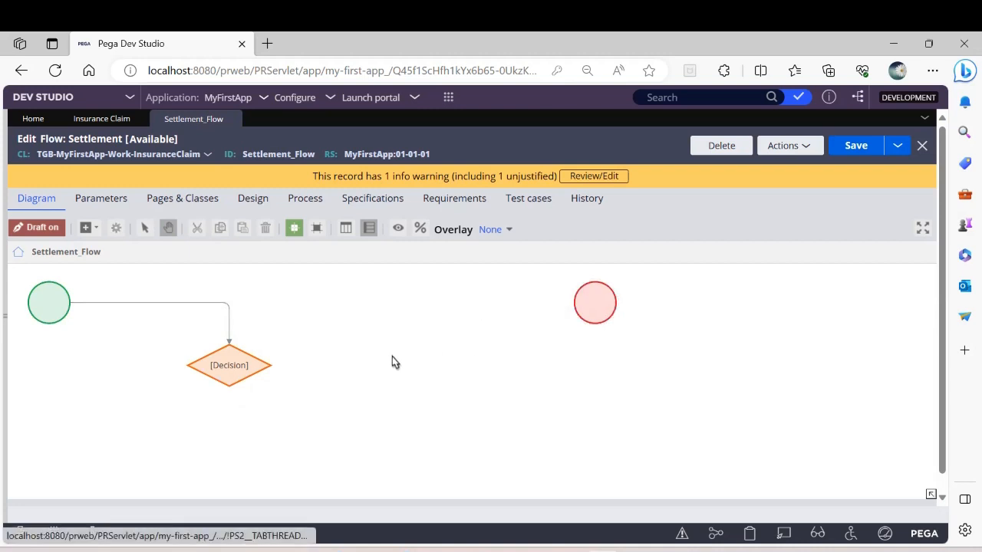
pyautogui.click(238, 366)
pyautogui.moveTo(238, 366); pyautogui.dragTo(247, 307)
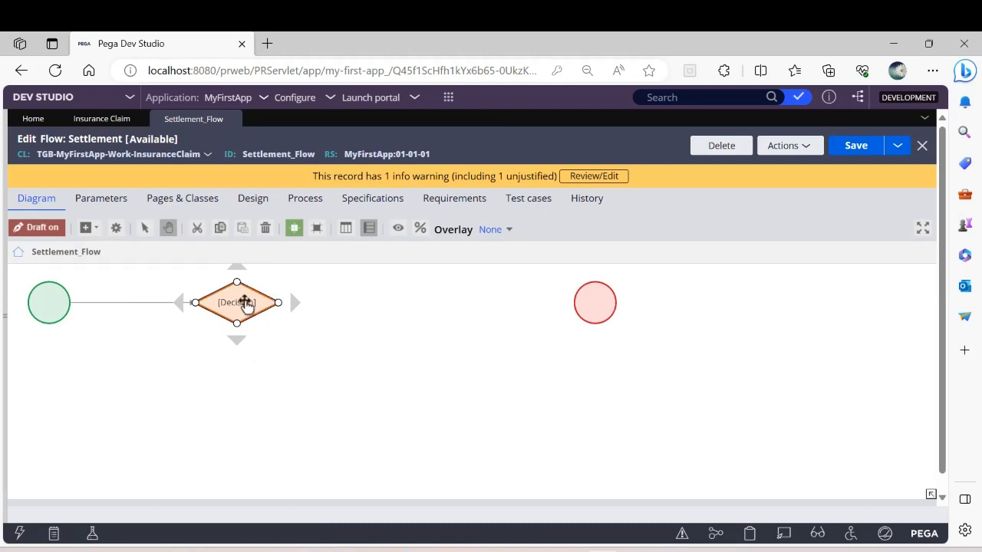
# Step: Open the Decision shape's properties in the Settlement flow and set its type to Boolean Expression
pyautogui.doubleClick(246, 302)
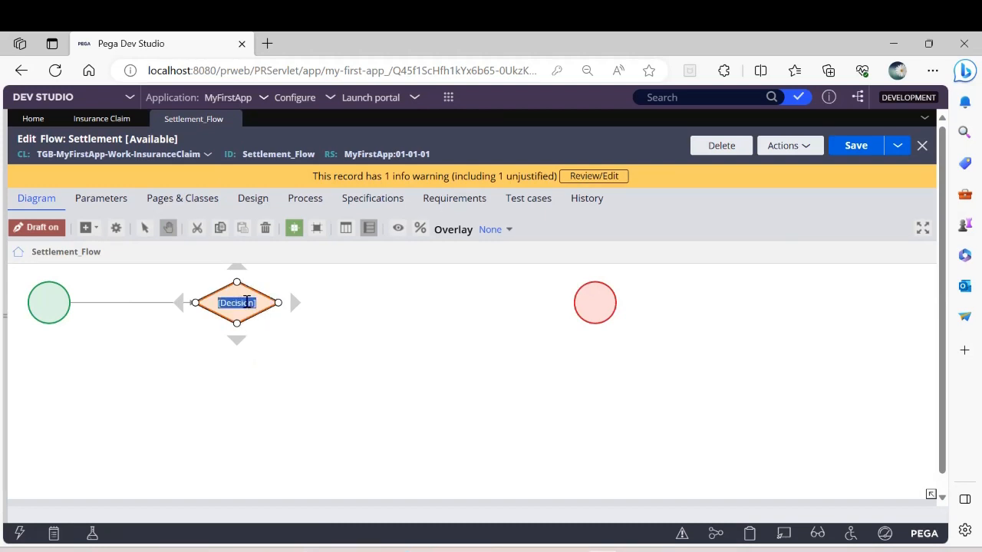
pyautogui.click(399, 333)
pyautogui.click(239, 303)
pyautogui.doubleClick(241, 304)
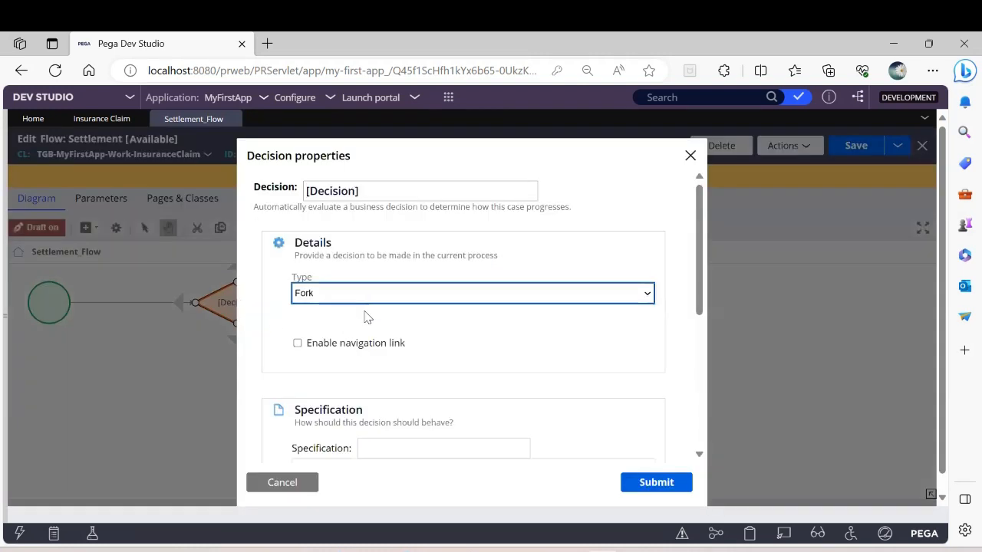
pyautogui.click(380, 299)
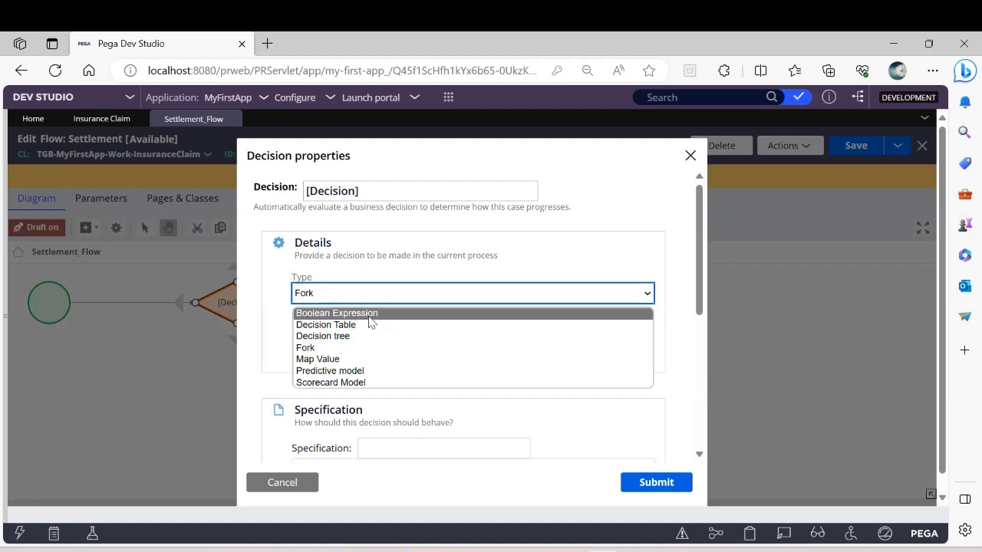
pyautogui.click(369, 316)
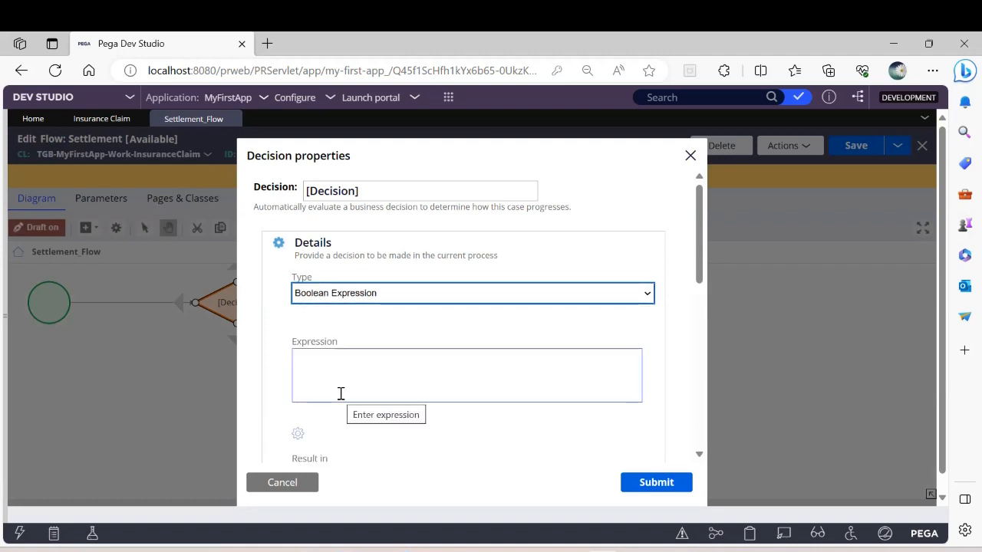
# Step: Build the decision's expression .IsHealthClaim==true in the expression builder and submit it
pyautogui.scroll(-2, 341, 393)
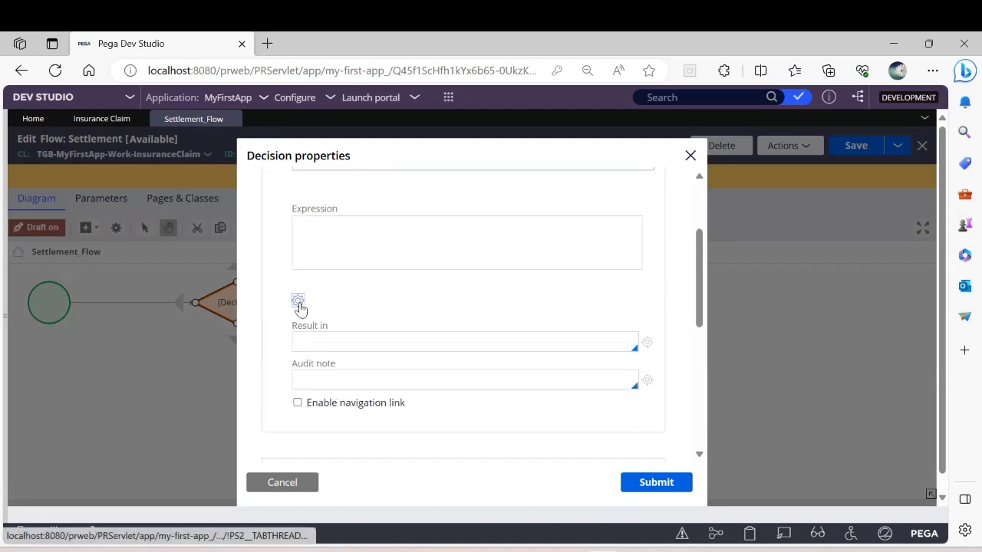
pyautogui.click(299, 301)
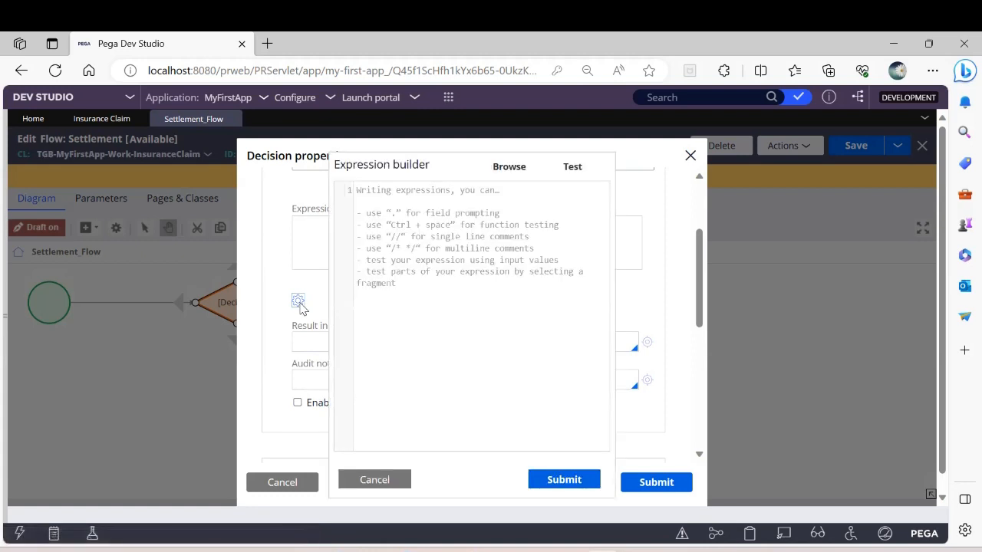
pyautogui.click(420, 204)
pyautogui.write('.')
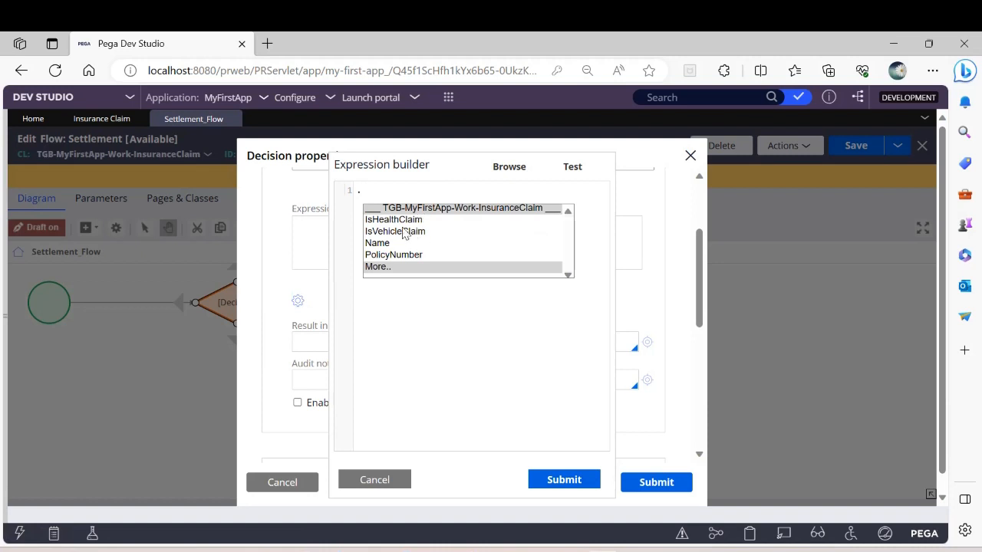
pyautogui.doubleClick(405, 220)
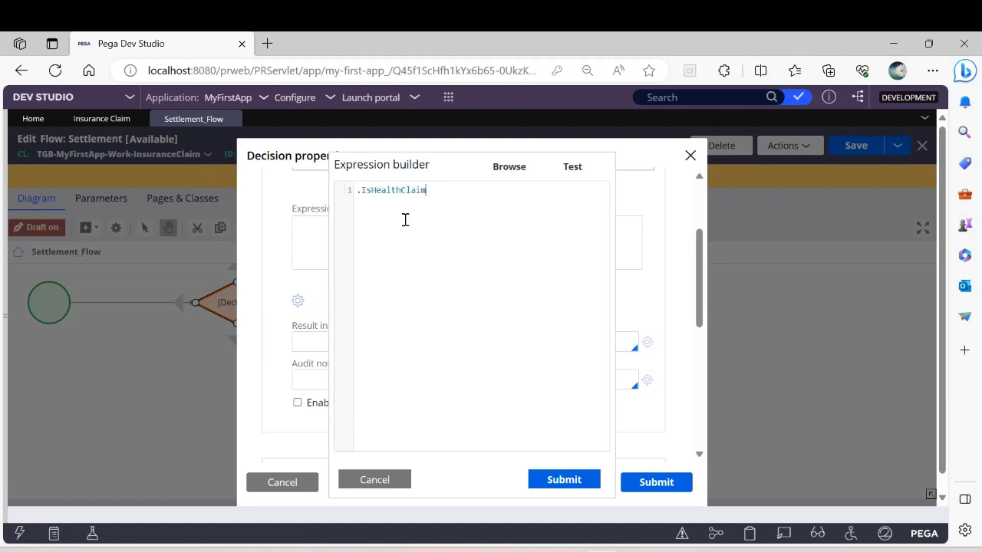
pyautogui.write('==true')
pyautogui.click(572, 482)
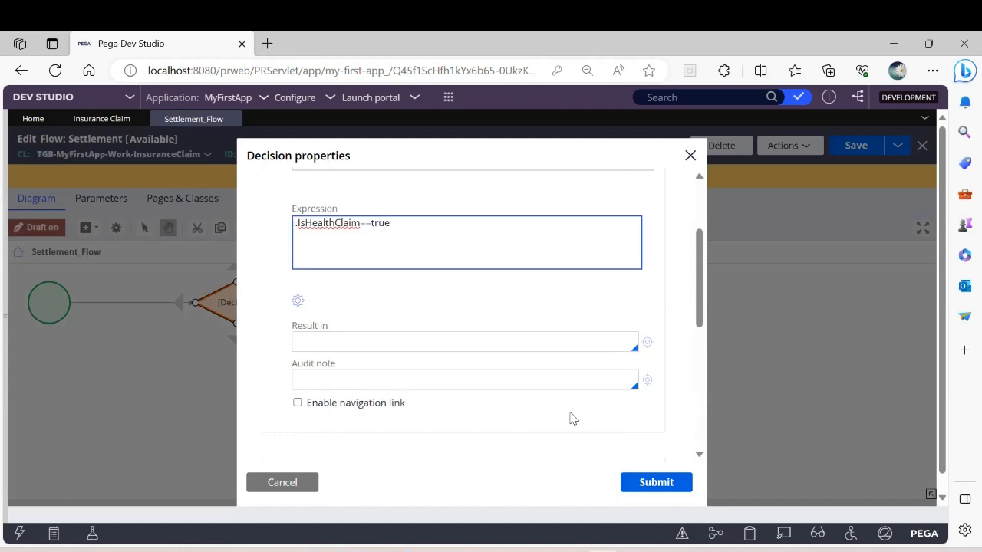
# Step: Name the decision "Is Health Claim ?" and submit its properties
pyautogui.scroll(1, 482, 335)
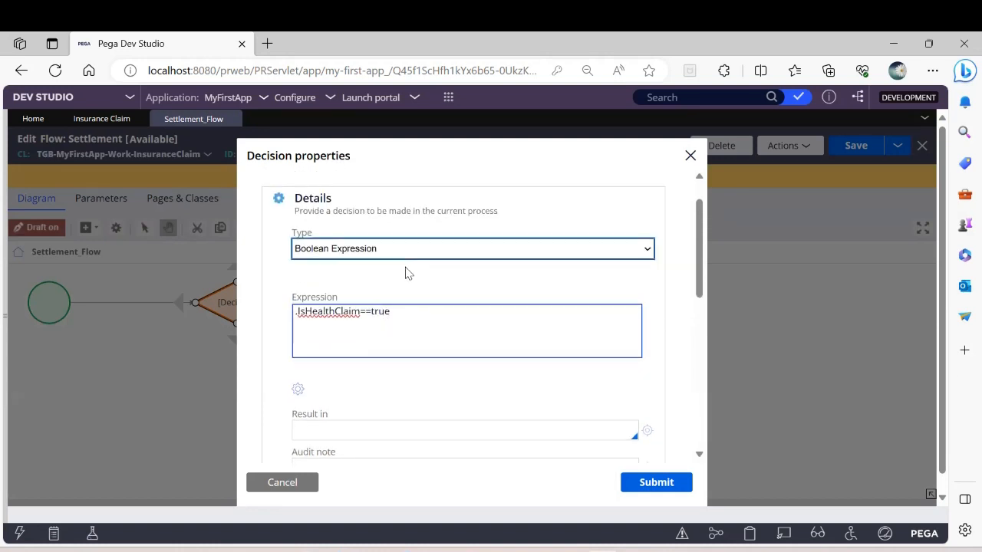
pyautogui.scroll(1, 407, 273)
pyautogui.click(387, 198)
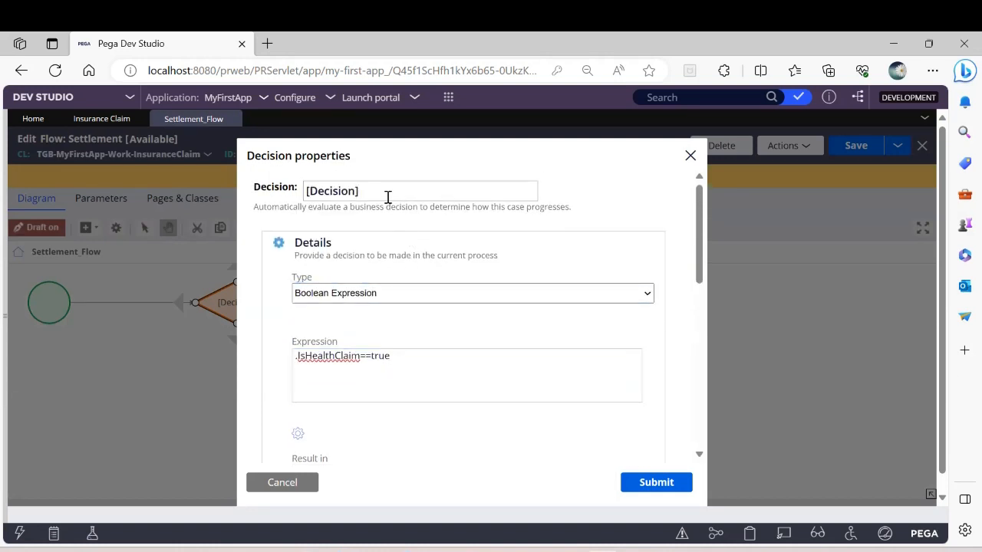
pyautogui.press('BackSpace')
pyautogui.press('BackSpace')
pyautogui.press('BackSpace')
pyautogui.press('BackSpace')
pyautogui.press('BackSpace')
pyautogui.press('BackSpace')
pyautogui.press('BackSpace')
pyautogui.press('BackSpace')
pyautogui.press('BackSpace')
pyautogui.press('BackSpace')
pyautogui.write('Is Health Claim ?')
pyautogui.click(644, 483)
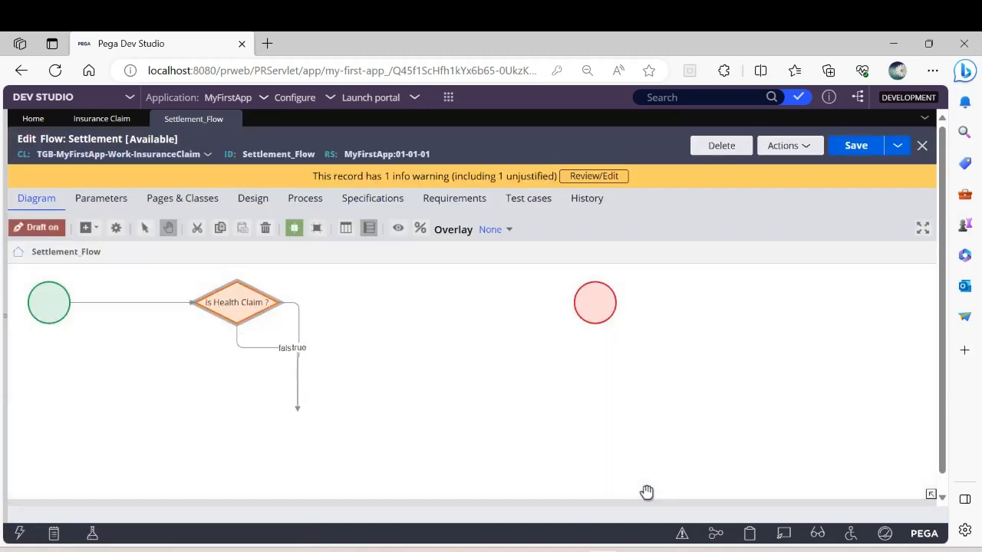
# Step: Delete the true and false connectors leaving the Is Health Claim ? decision
pyautogui.rightClick(299, 332)
pyautogui.click(342, 402)
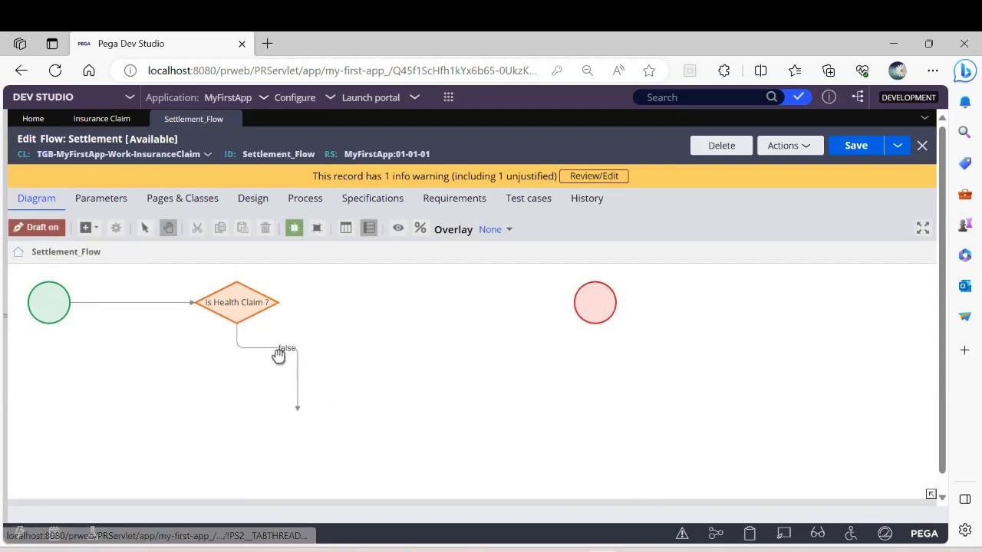
pyautogui.rightClick(274, 349)
pyautogui.click(314, 425)
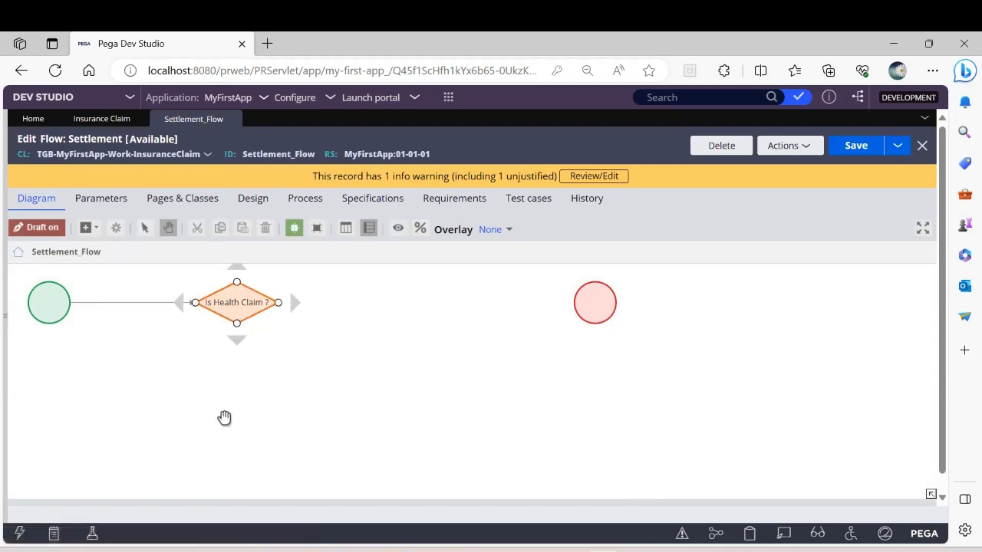
# Step: Add a Create case automation below the Is Health Claim ? decision and link the decision to it with a connector
pyautogui.moveTo(267, 317)
pyautogui.moveTo(237, 329); pyautogui.dragTo(236, 388)
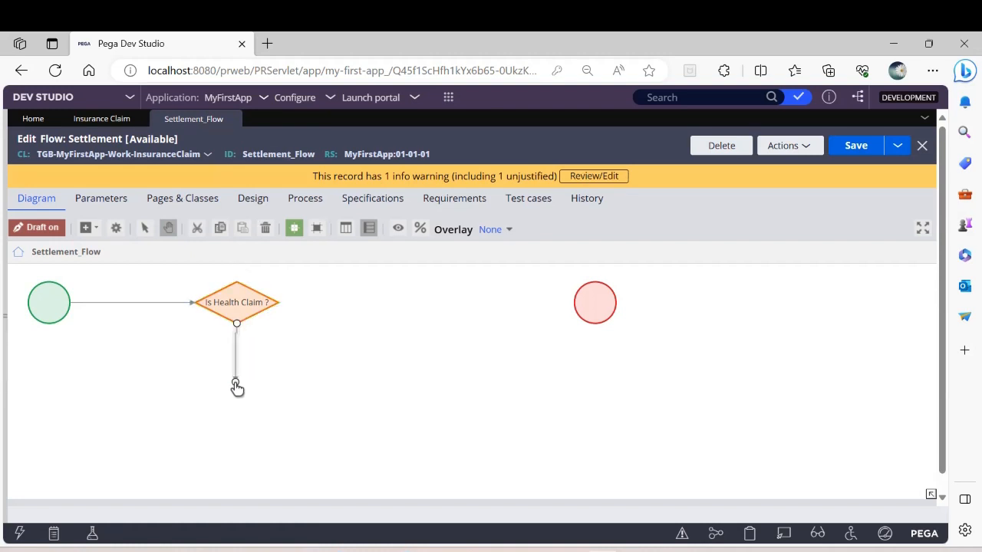
pyautogui.click(96, 228)
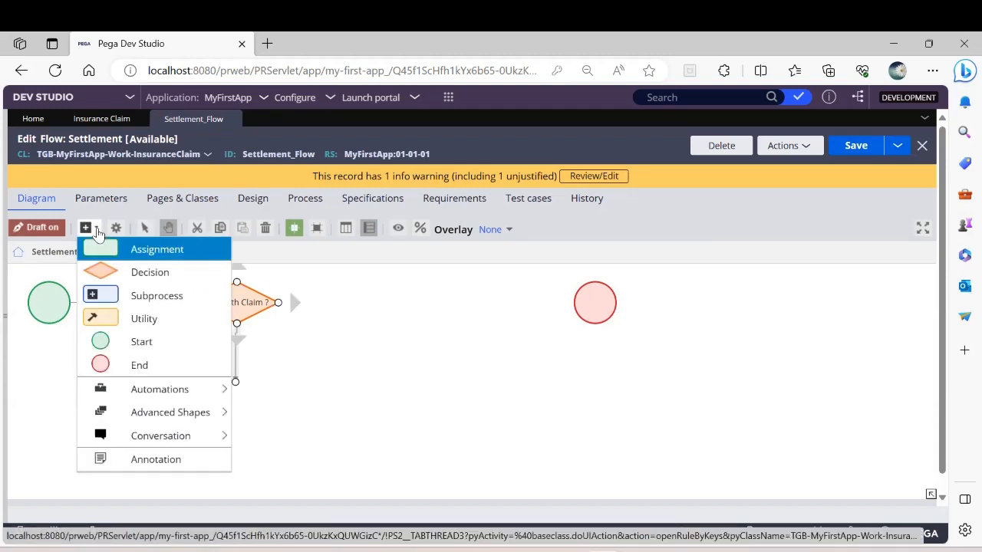
pyautogui.moveTo(153, 394)
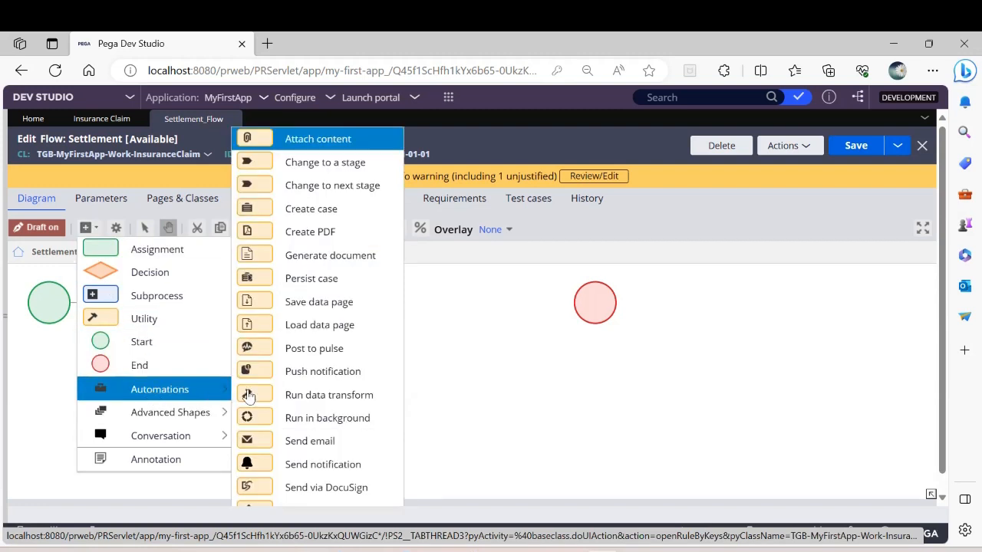
pyautogui.click(320, 209)
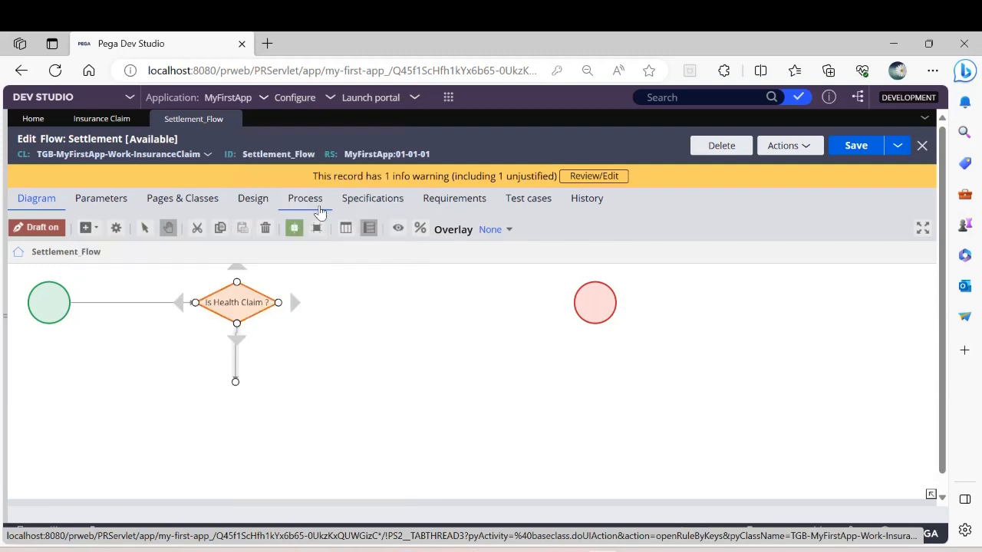
pyautogui.click(493, 378)
pyautogui.moveTo(493, 377)
pyautogui.mouseDown()
pyautogui.moveTo(232, 414)
pyautogui.moveTo(252, 422)
pyautogui.mouseUp()
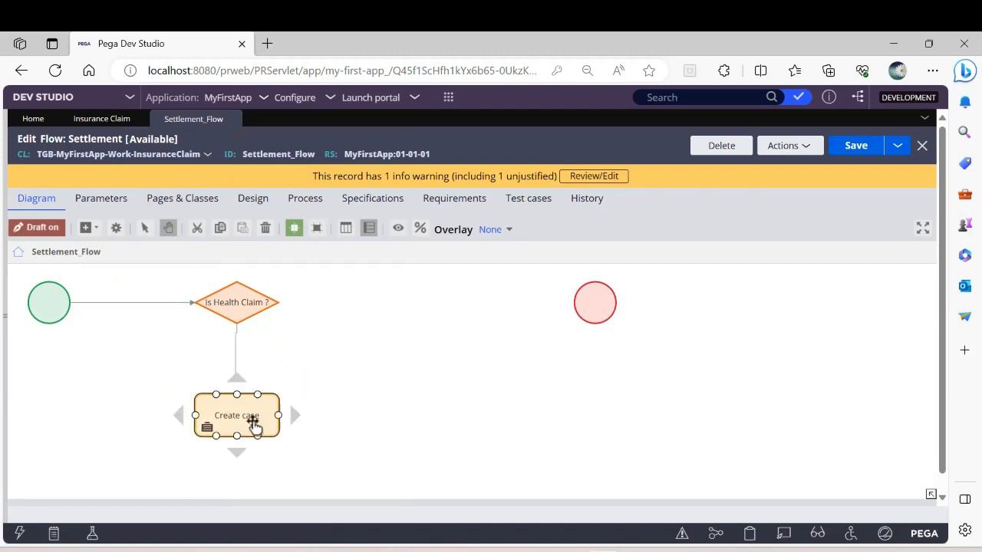
pyautogui.click(236, 360)
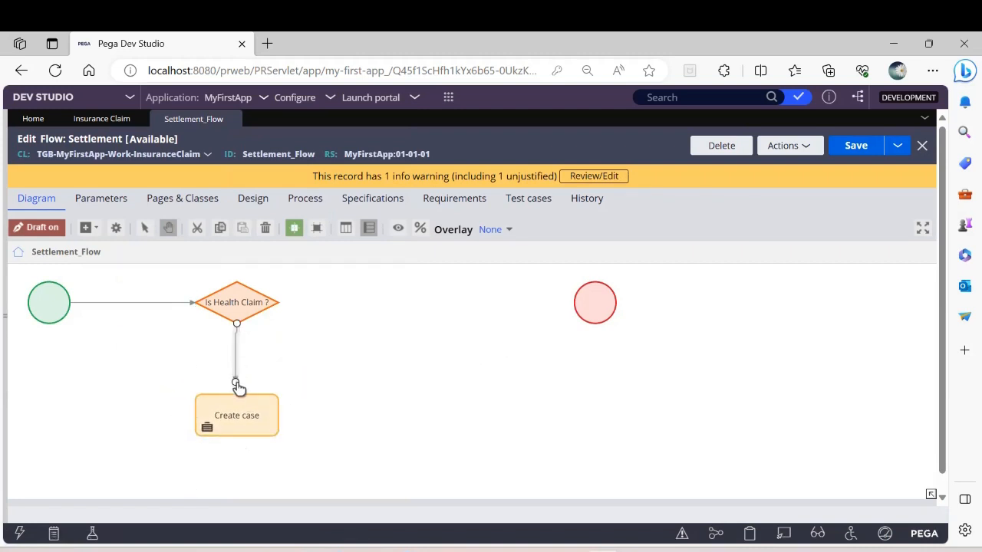
pyautogui.moveTo(236, 383); pyautogui.dragTo(238, 397)
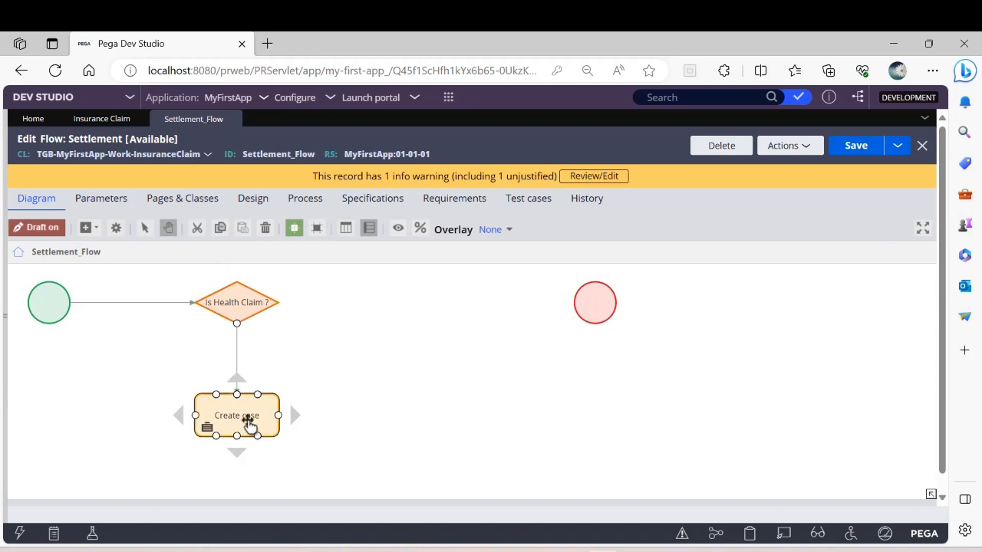
# Step: Set the result of the connector between the decision and the Create case shape to true
pyautogui.doubleClick(236, 363)
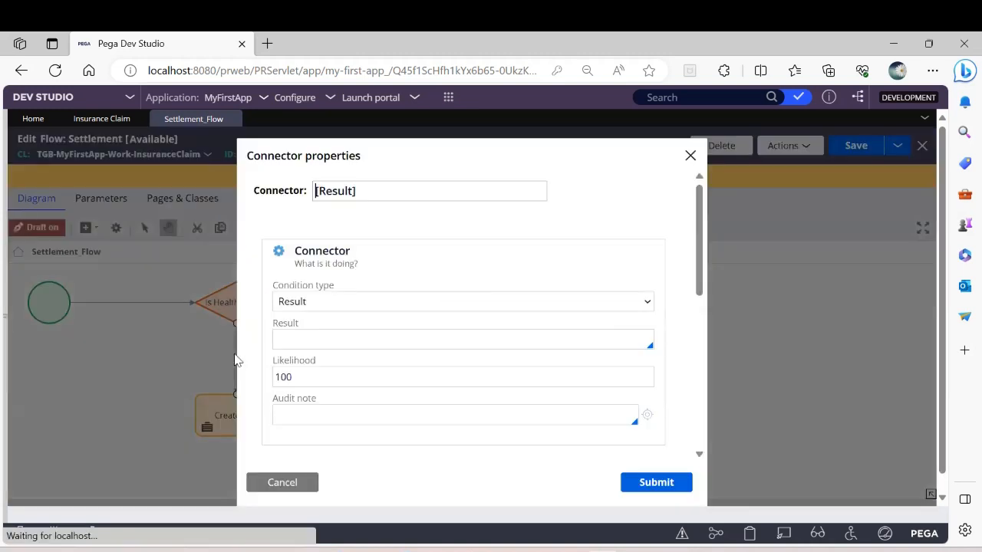
pyautogui.click(307, 339)
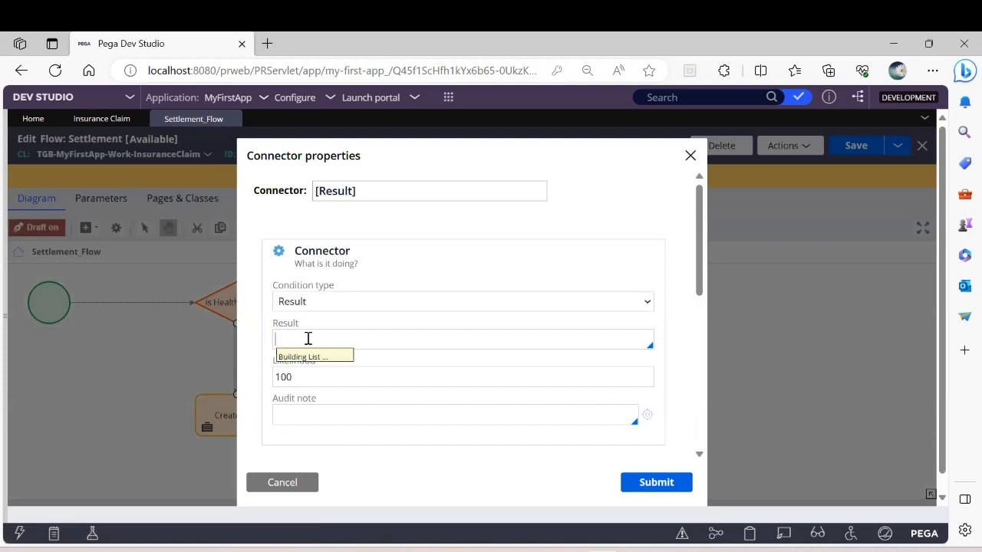
pyautogui.press('Return')
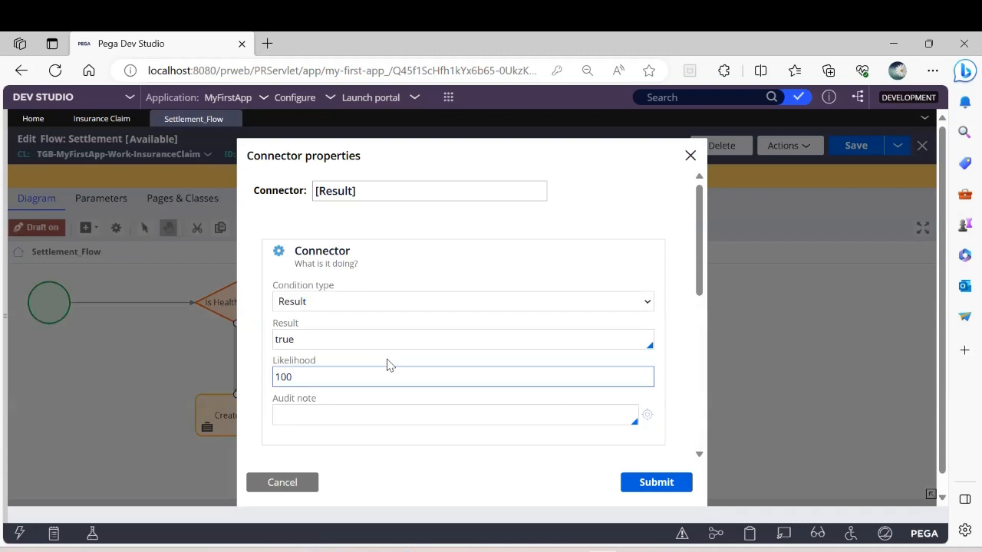
pyautogui.click(365, 347)
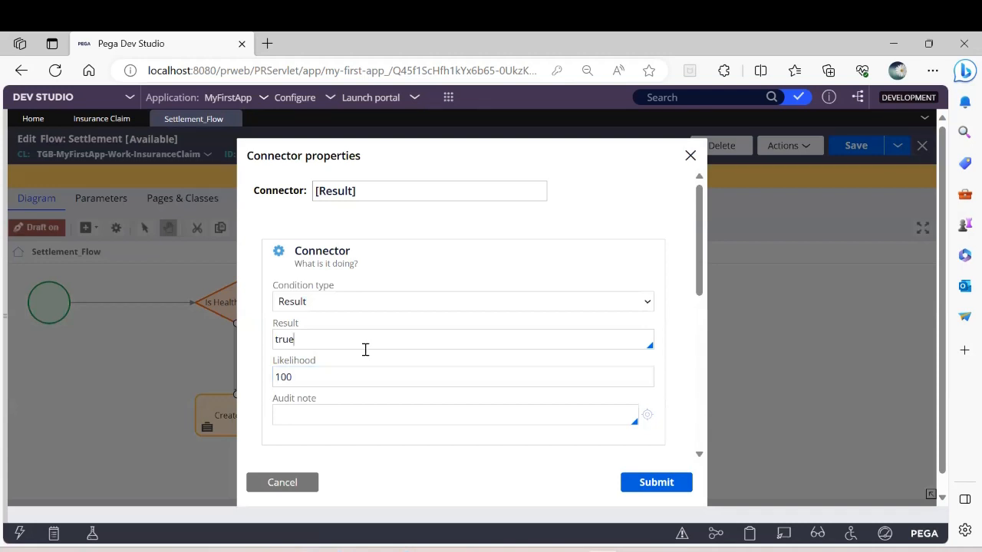
pyautogui.click(671, 490)
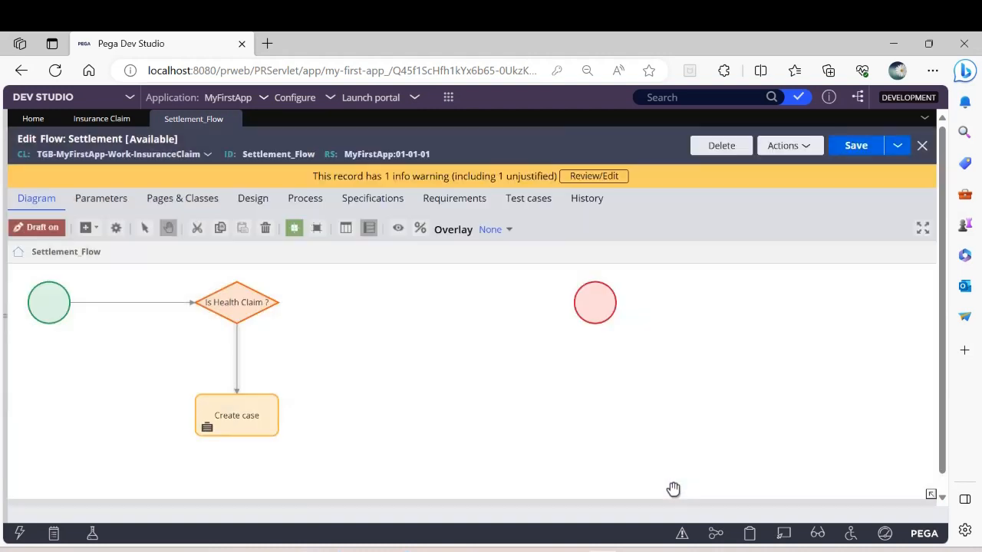
# Step: Name the connector between the decision and the Create case shape "true" and submit its properties
pyautogui.doubleClick(236, 368)
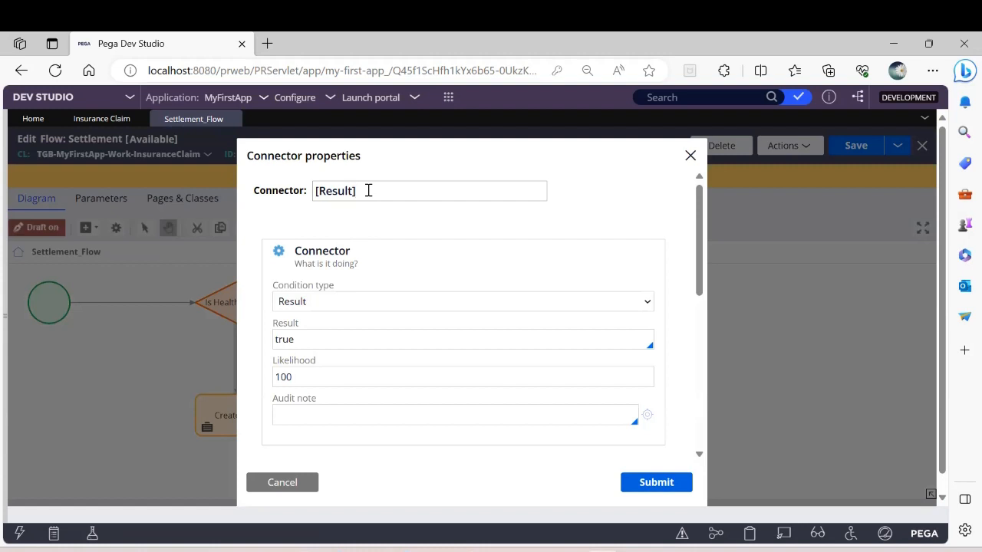
pyautogui.press('BackSpace')
pyautogui.press('BackSpace')
pyautogui.press('BackSpace')
pyautogui.press('BackSpace')
pyautogui.press('BackSpace')
pyautogui.press('BackSpace')
pyautogui.press('BackSpace')
pyautogui.press('BackSpace')
pyautogui.write('true')
pyautogui.click(681, 488)
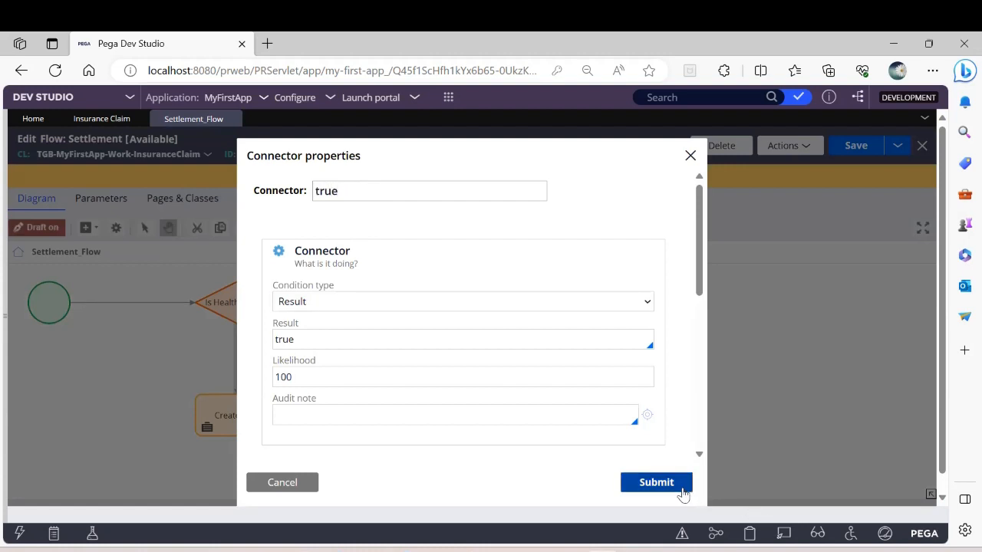
# Step: Open the Create case shape's properties and rename the utility as "Create HIC case"
pyautogui.click(246, 412)
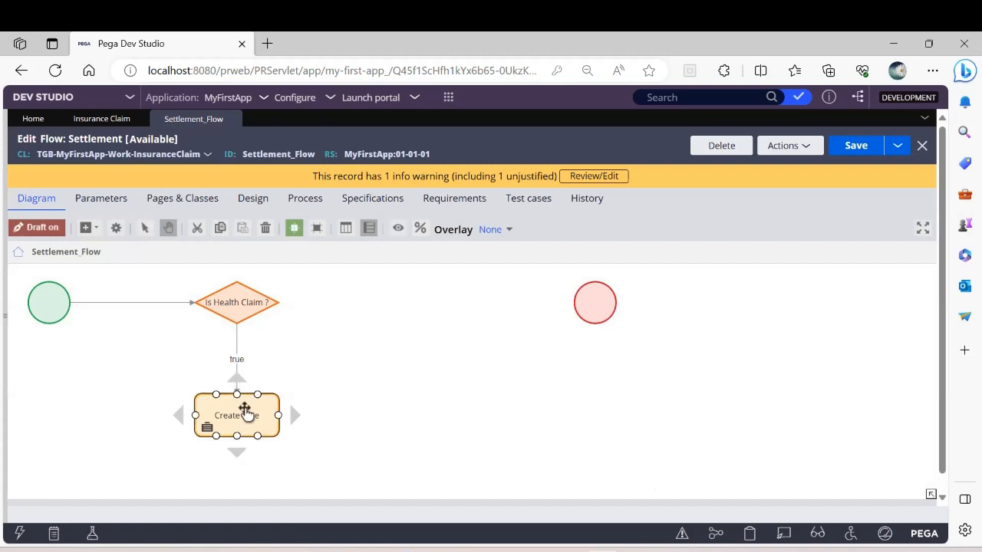
pyautogui.doubleClick(245, 412)
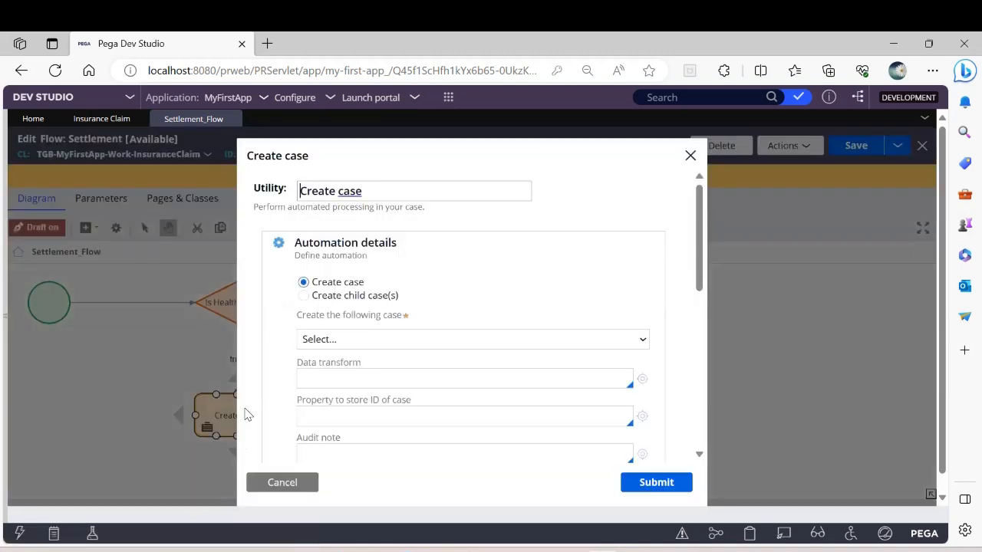
pyautogui.click(375, 191)
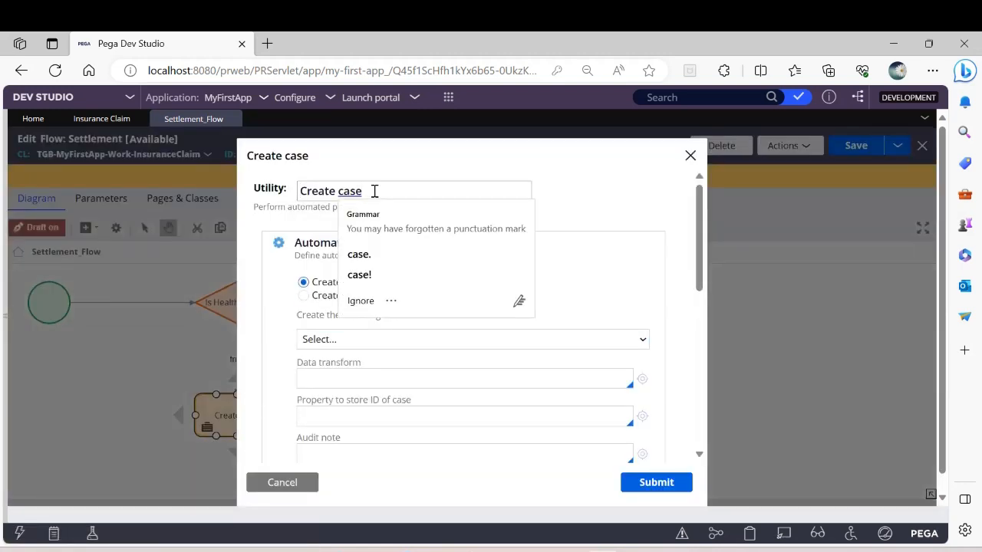
pyautogui.click(336, 191)
pyautogui.write('H ')
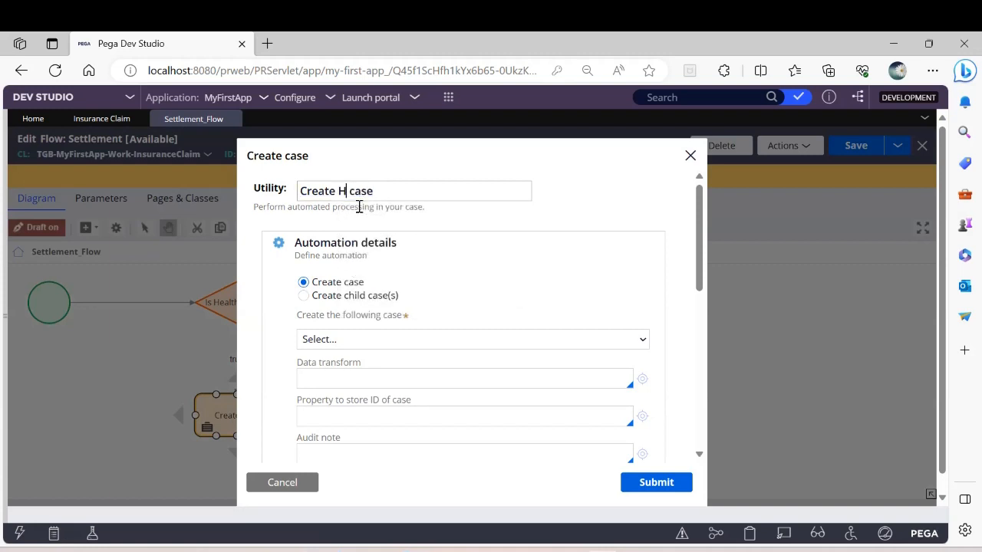
pyautogui.write('ealth Insur')
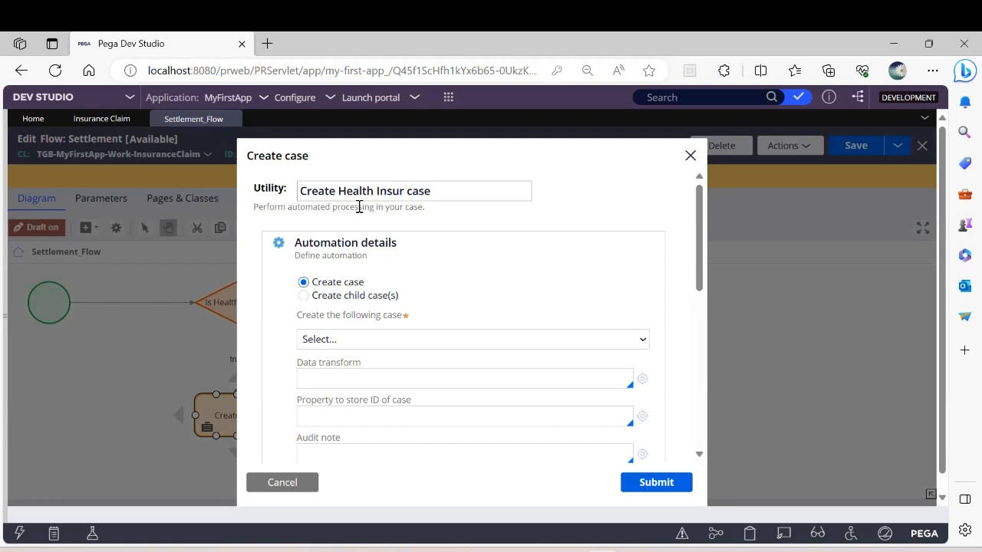
pyautogui.write('ance')
pyautogui.press('BackSpace')
pyautogui.press('BackSpace')
pyautogui.press('BackSpace')
pyautogui.press('BackSpace')
pyautogui.press('BackSpace')
pyautogui.press('BackSpace')
pyautogui.press('BackSpace')
pyautogui.press('BackSpace')
pyautogui.press('BackSpace')
pyautogui.press('BackSpace')
pyautogui.press('BackSpace')
pyautogui.press('BackSpace')
pyautogui.press('BackSpace')
pyautogui.press('BackSpace')
pyautogui.press('BackSpace')
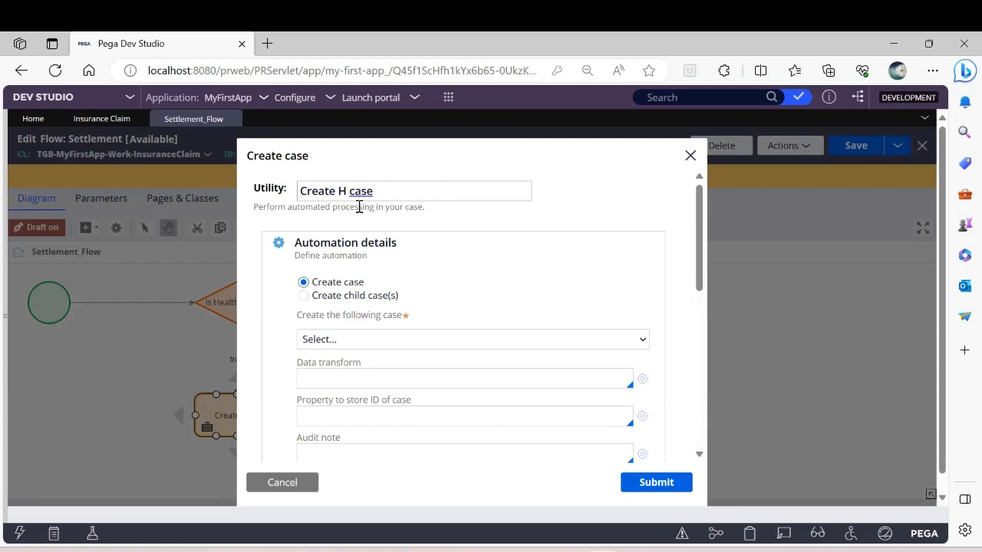
pyautogui.write('IC')
# Step: Set the Create HIC case shape to create child case(s), submit its properties and save the Settlement flow
pyautogui.click(304, 296)
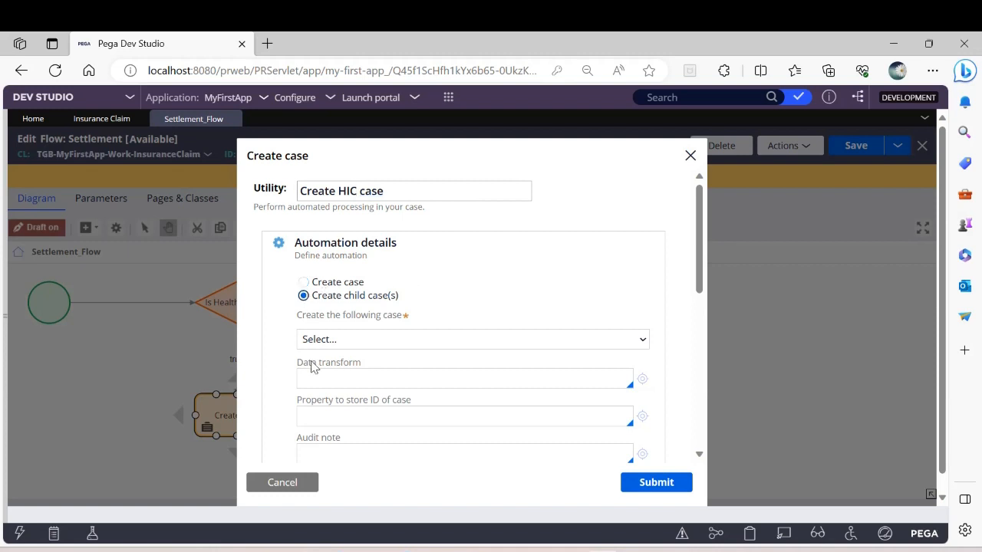
pyautogui.click(354, 341)
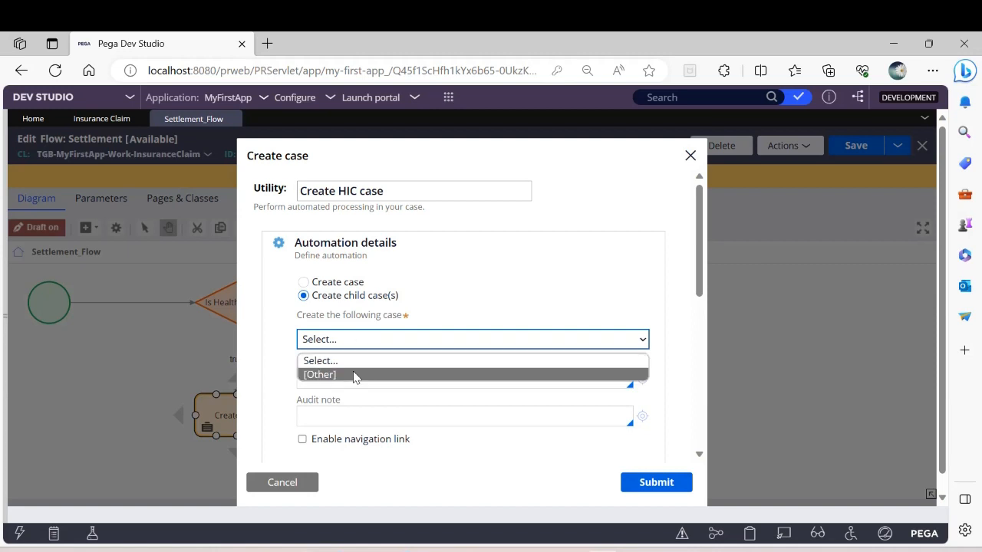
pyautogui.click(502, 285)
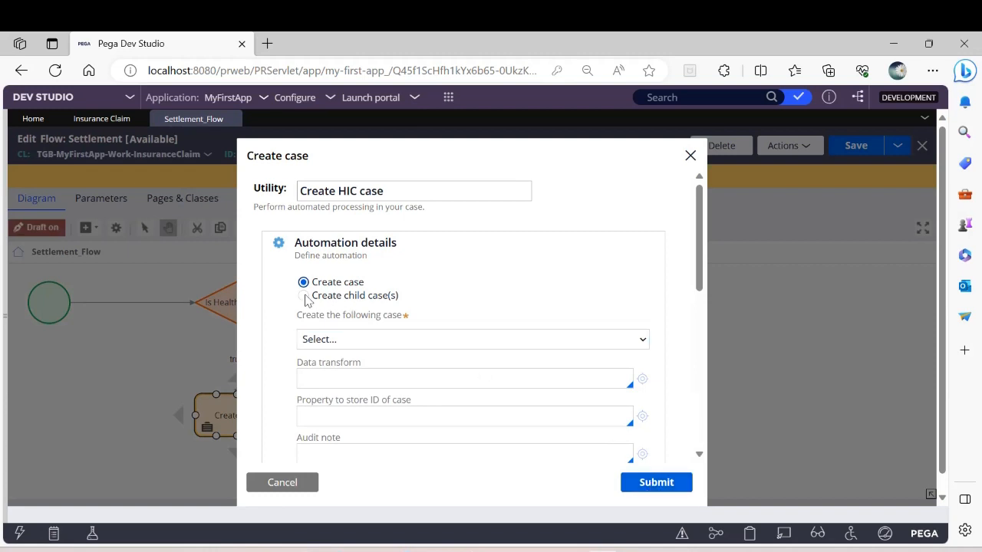
pyautogui.click(657, 483)
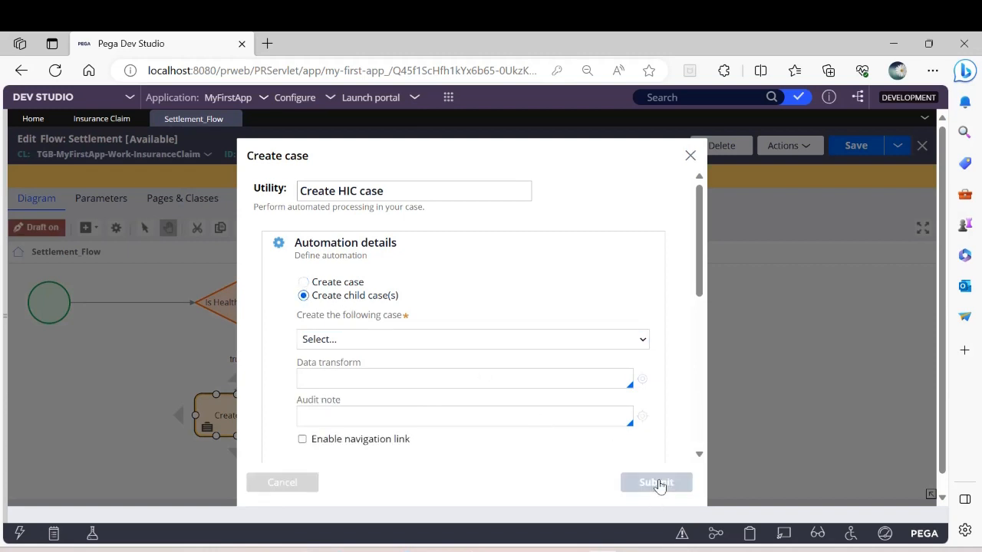
pyautogui.click(855, 147)
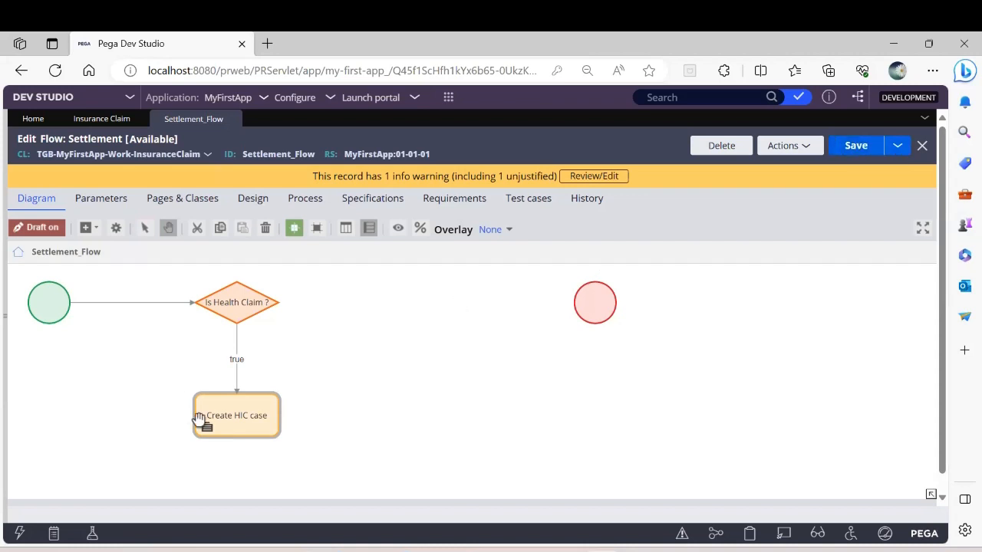
# Step: Reopen the Create HIC case shape's properties to check which cases can be chosen, submit them and save the flow
pyautogui.click(240, 414)
pyautogui.doubleClick(241, 415)
pyautogui.click(319, 342)
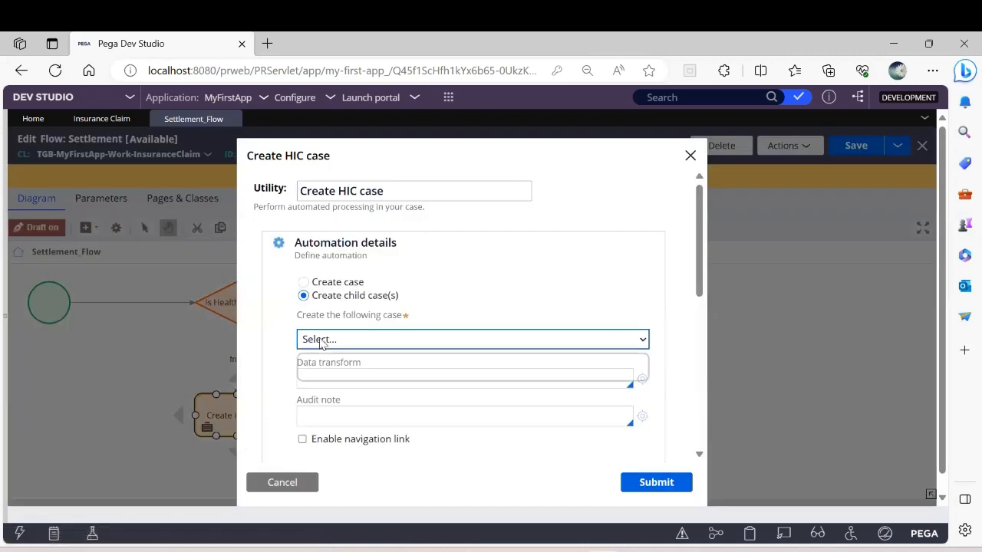
pyautogui.click(321, 343)
pyautogui.click(637, 482)
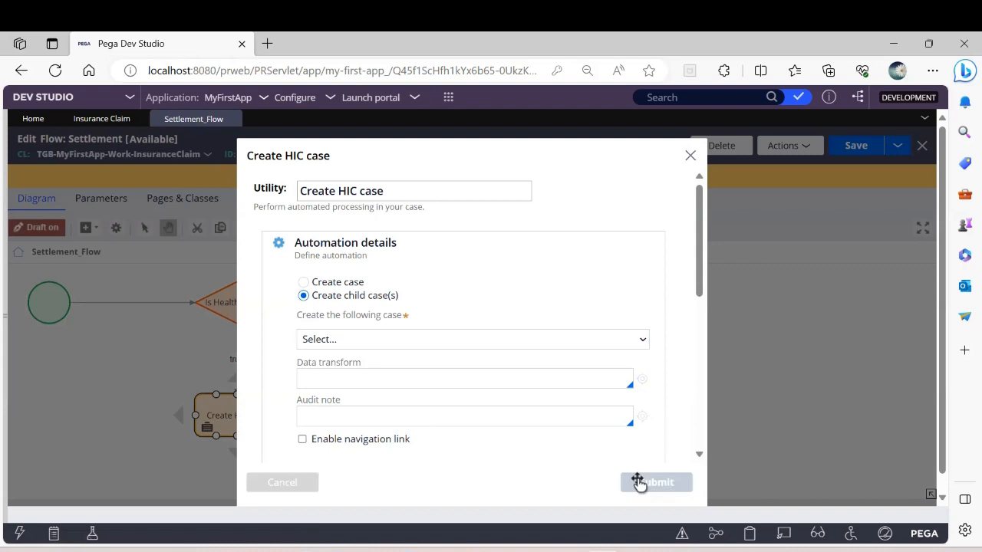
pyautogui.click(856, 145)
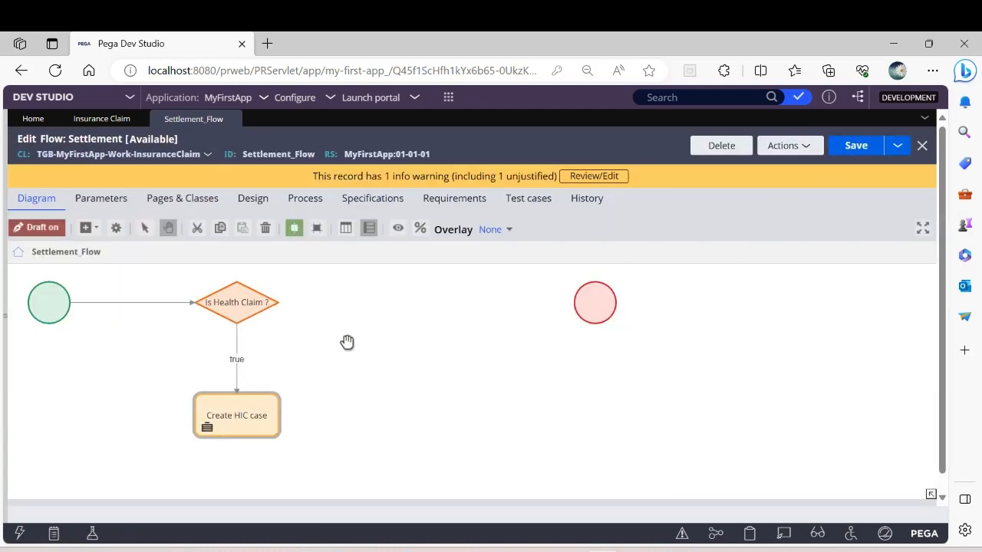
# Step: Draw a second connector out of the Is Health Claim ? decision and attach a new Decision shape at its end
pyautogui.moveTo(273, 306)
pyautogui.moveTo(279, 303); pyautogui.dragTo(377, 304)
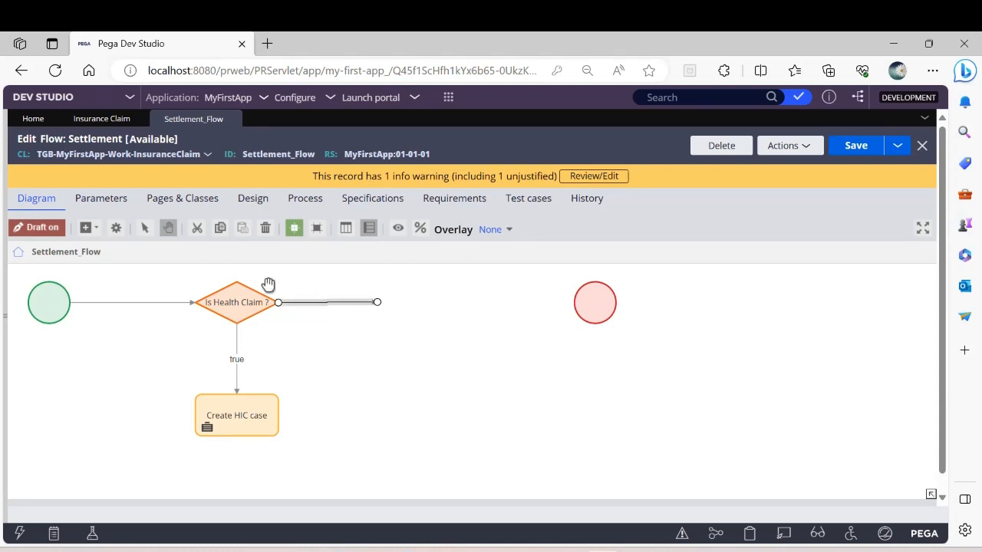
pyautogui.click(88, 228)
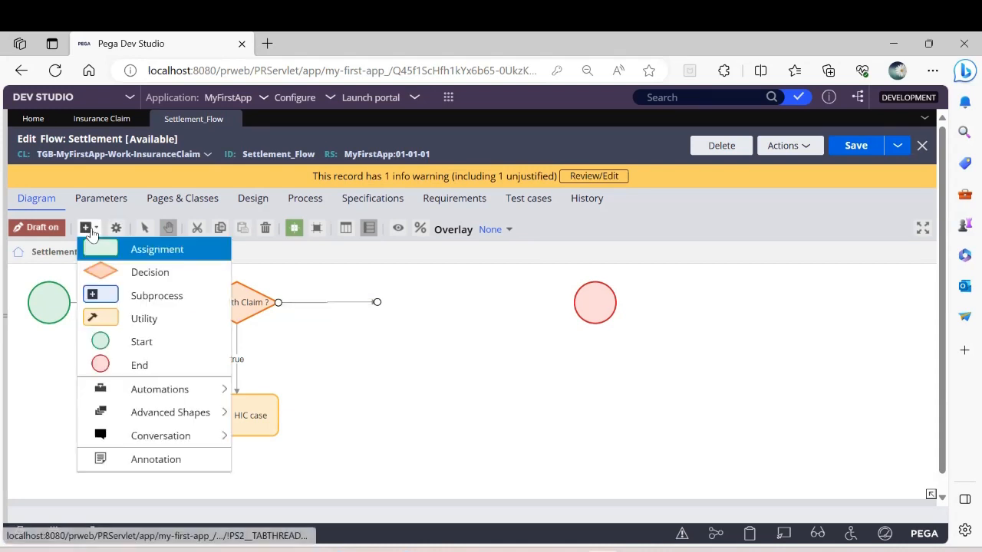
pyautogui.click(122, 272)
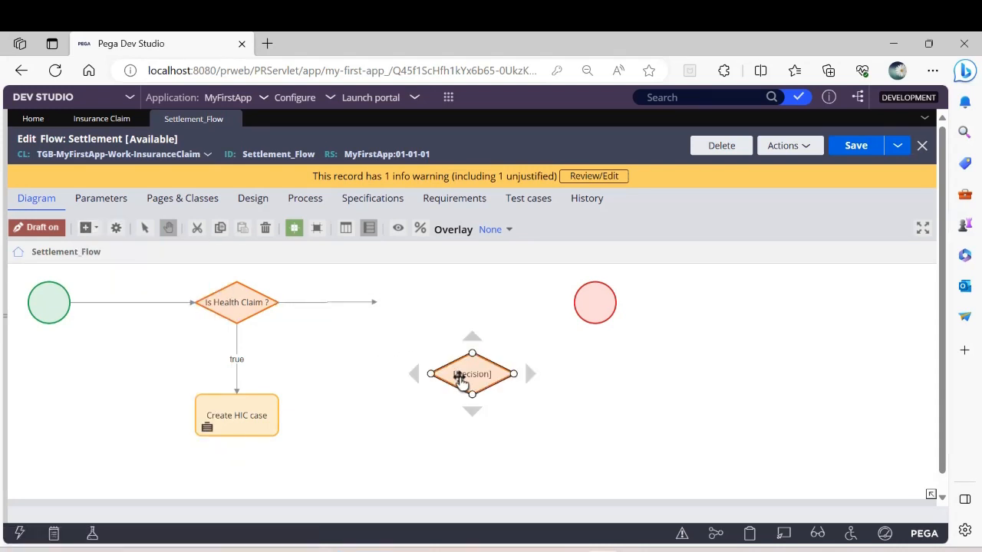
pyautogui.moveTo(460, 375); pyautogui.dragTo(394, 309)
pyautogui.click(351, 305)
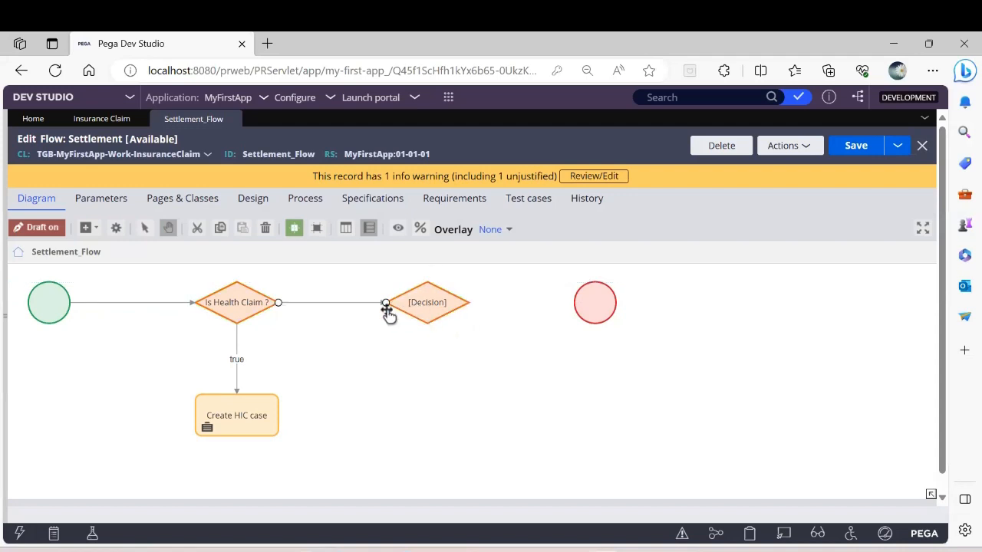
# Step: Enter "fal" as the result of the connector between the two decisions, name the connector "false" and submit its properties
pyautogui.doubleClick(341, 311)
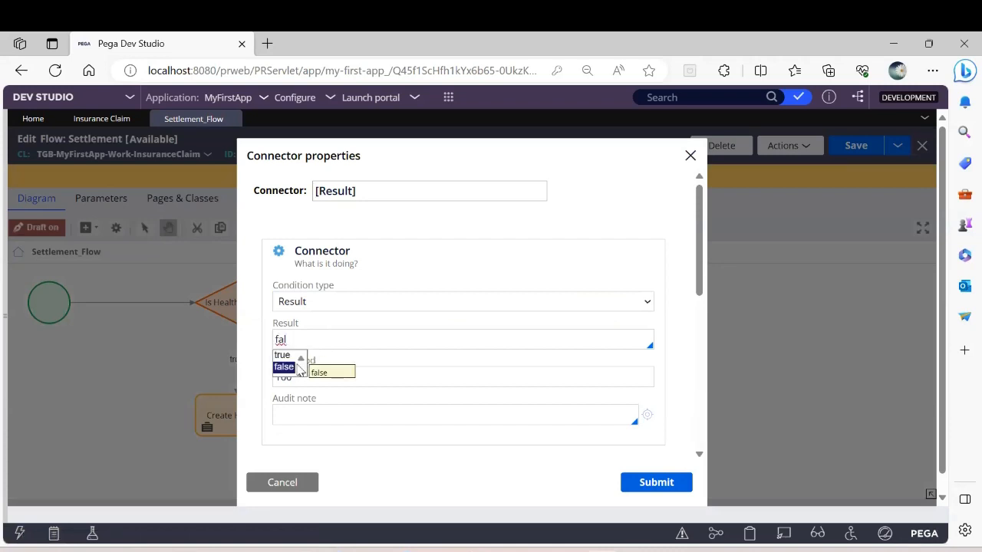
pyautogui.press('Tab')
pyautogui.click(372, 188)
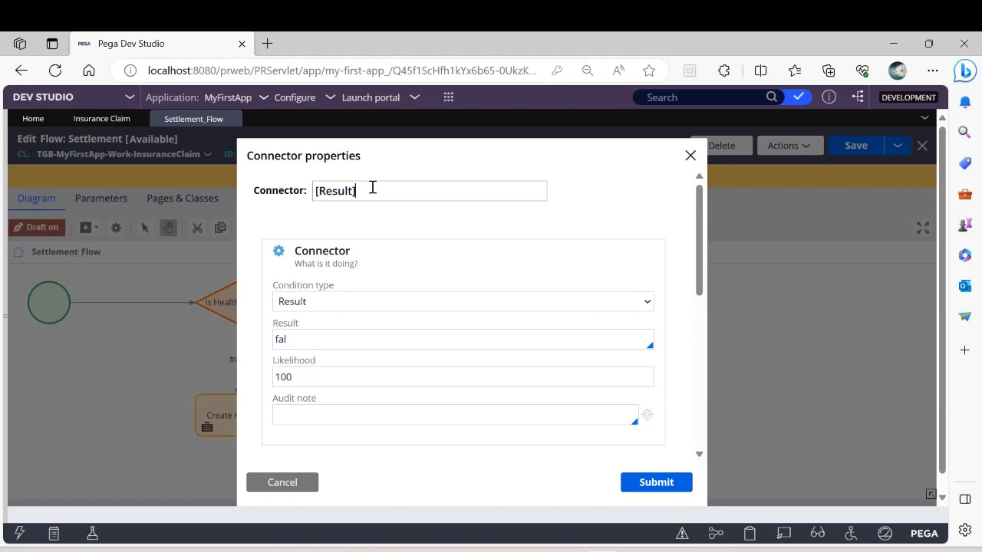
pyautogui.press('BackSpace')
pyautogui.press('BackSpace')
pyautogui.press('BackSpace')
pyautogui.press('BackSpace')
pyautogui.press('BackSpace')
pyautogui.press('BackSpace')
pyautogui.press('BackSpace')
pyautogui.click(656, 481)
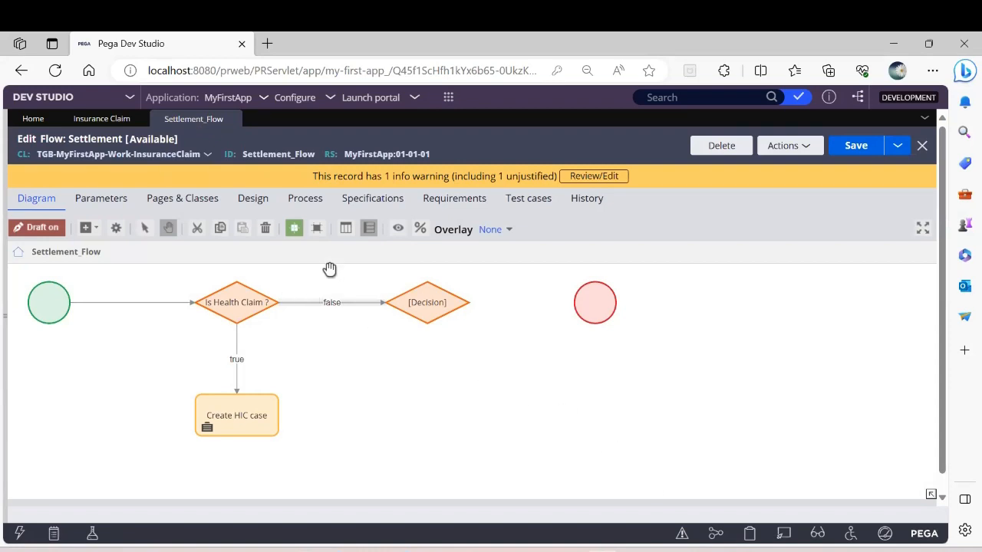
# Step: Rename the new decision as "Is Vehicle Claim" and set its type to Boolean Expression
pyautogui.doubleClick(427, 304)
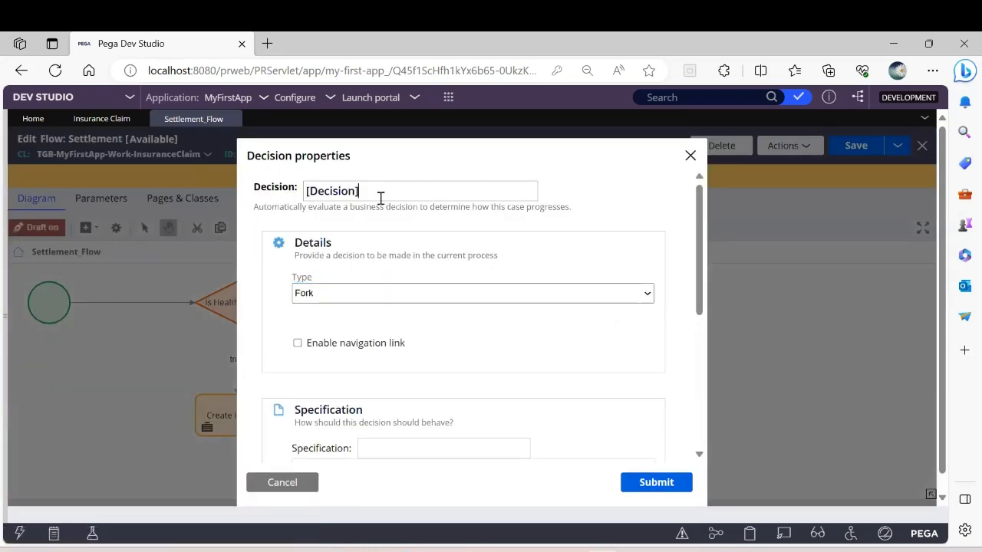
pyautogui.press('BackSpace')
pyautogui.press('BackSpace')
pyautogui.press('BackSpace')
pyautogui.press('BackSpace')
pyautogui.press('BackSpace')
pyautogui.press('BackSpace')
pyautogui.press('BackSpace')
pyautogui.click(362, 292)
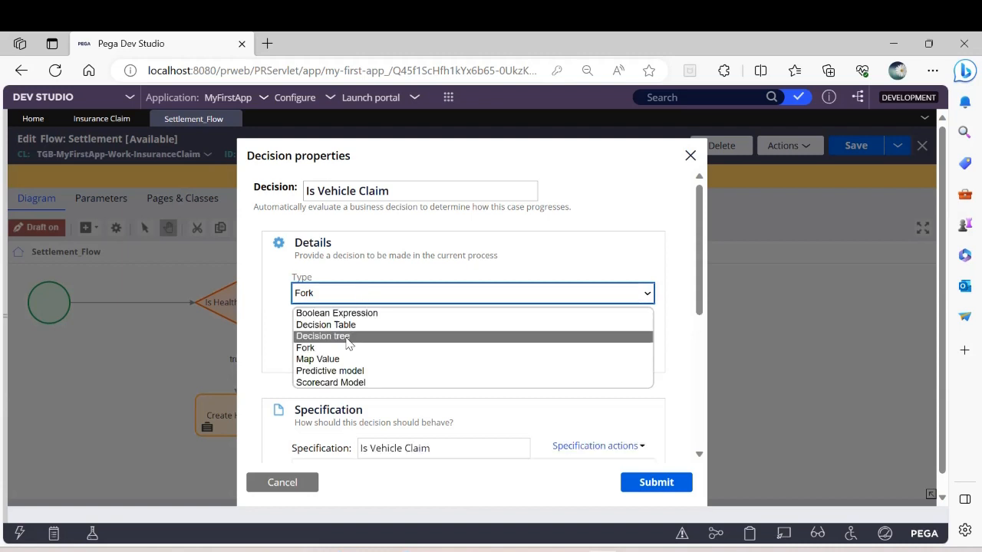
pyautogui.click(341, 313)
# Step: Build the expression .IsVehicleClaim==true for the Is Vehicle Claim decision and submit its properties
pyautogui.scroll(-2, 330, 360)
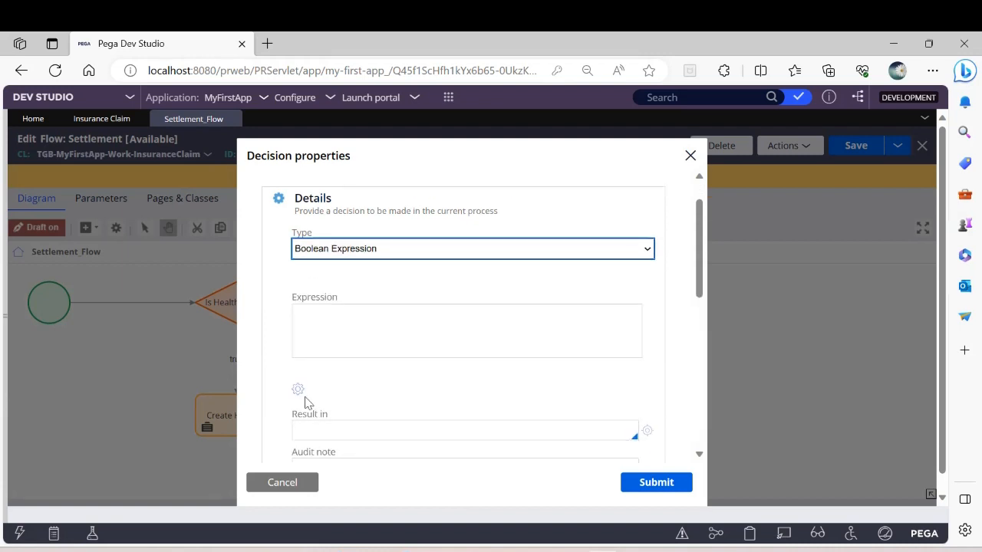
pyautogui.click(298, 389)
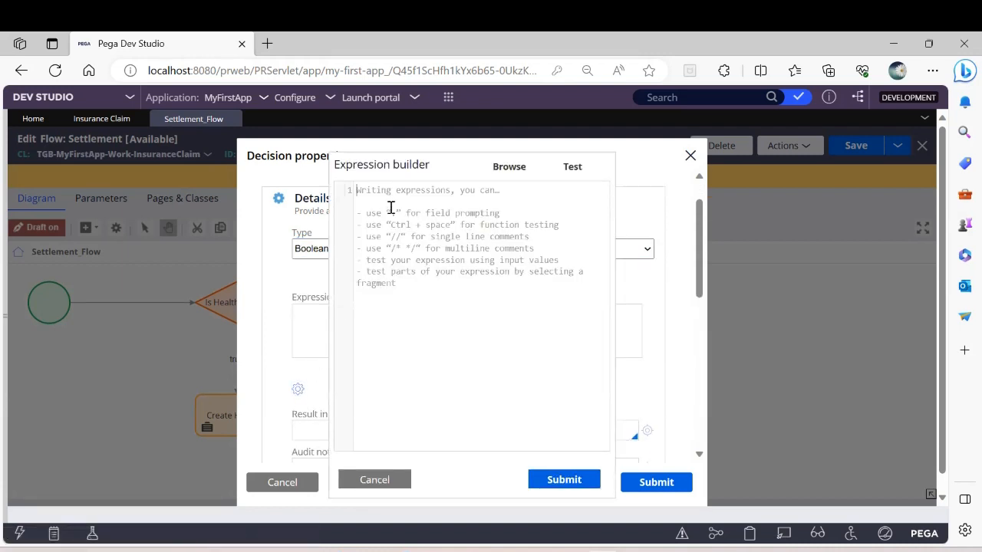
pyautogui.write('.')
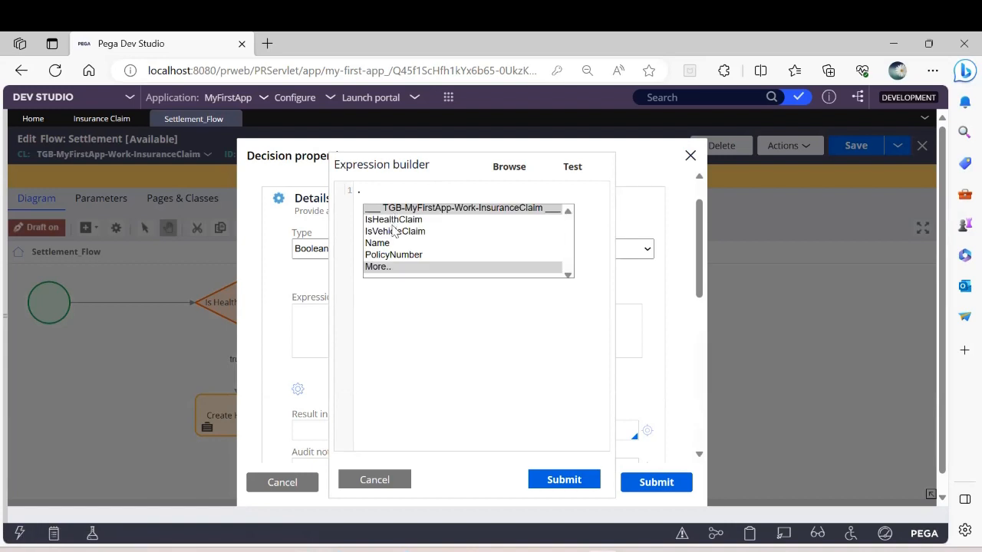
pyautogui.doubleClick(395, 231)
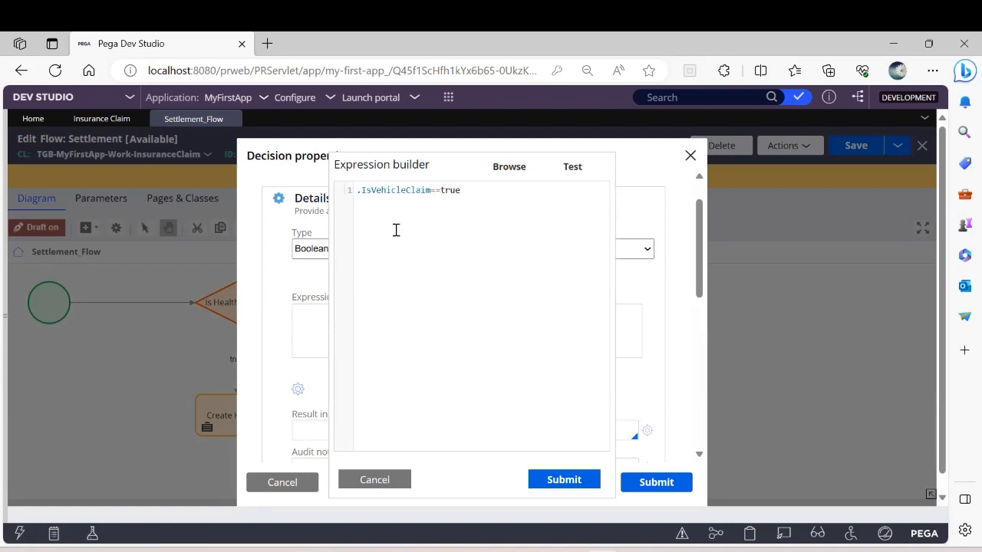
pyautogui.click(558, 483)
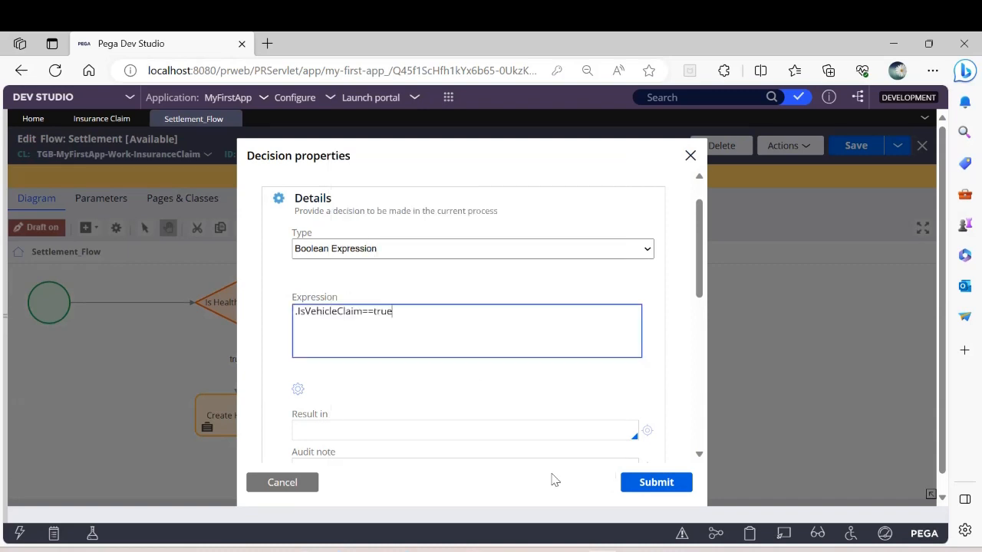
pyautogui.click(661, 485)
# Step: Delete the true and false connectors that leave the Is Vehicle Claim decision
pyautogui.click(487, 404)
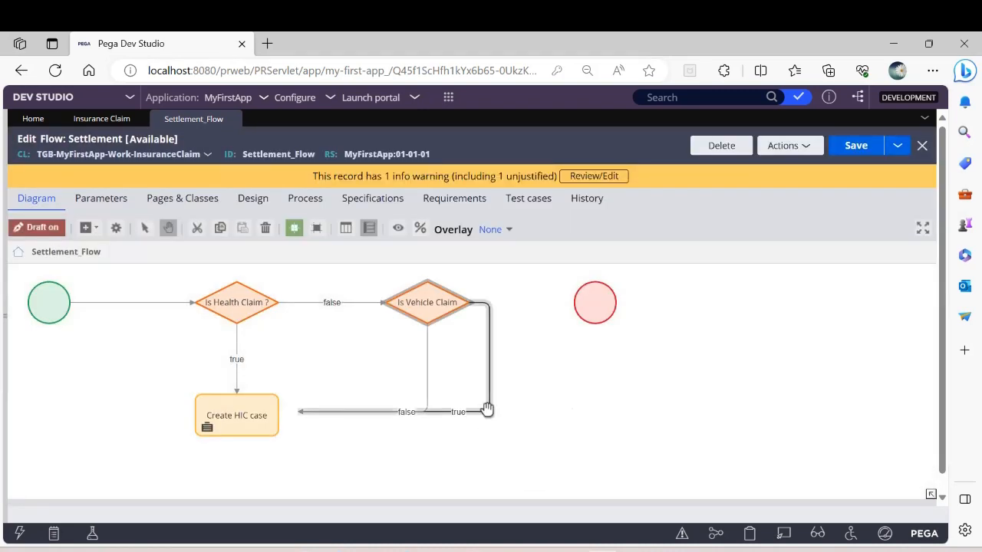
pyautogui.rightClick(487, 396)
pyautogui.click(524, 472)
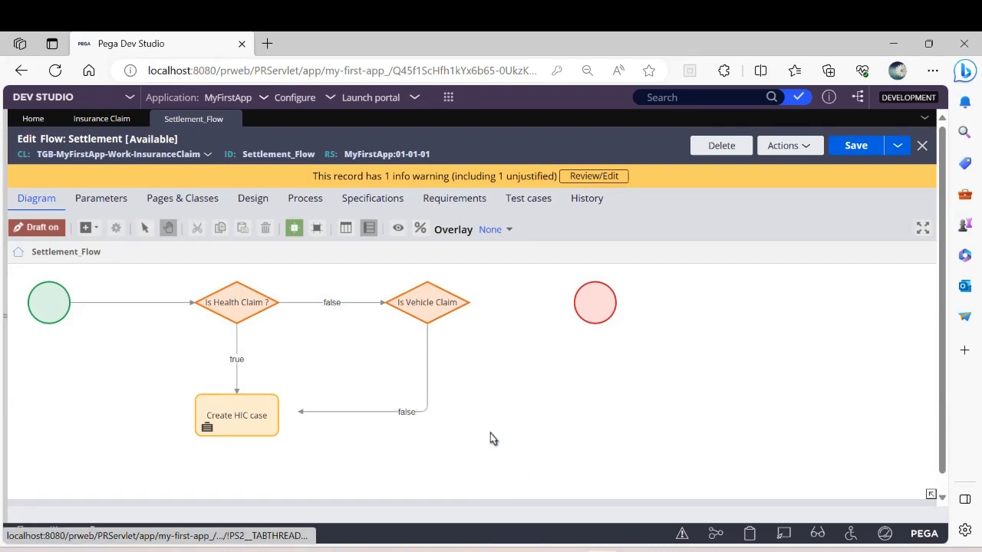
pyautogui.click(426, 389)
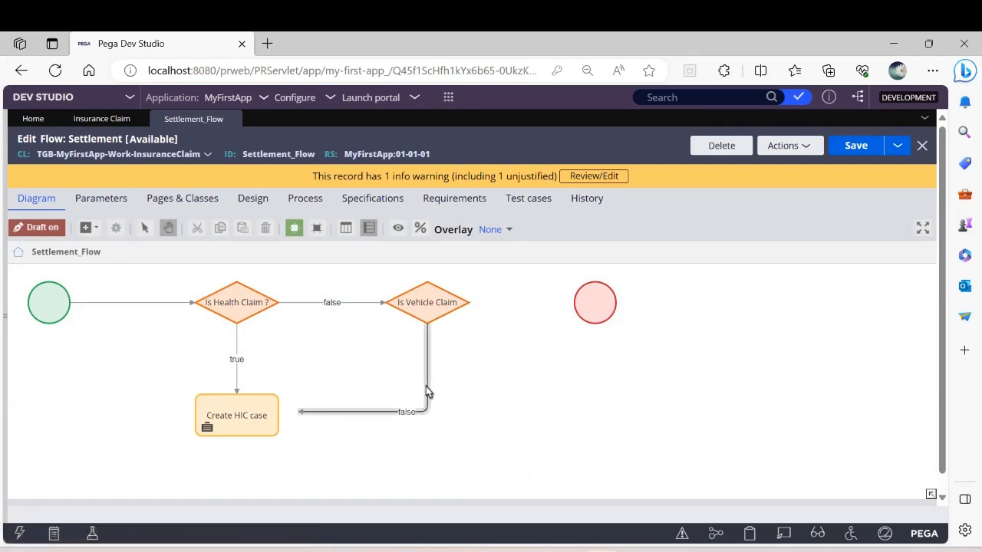
pyautogui.rightClick(427, 388)
pyautogui.click(469, 462)
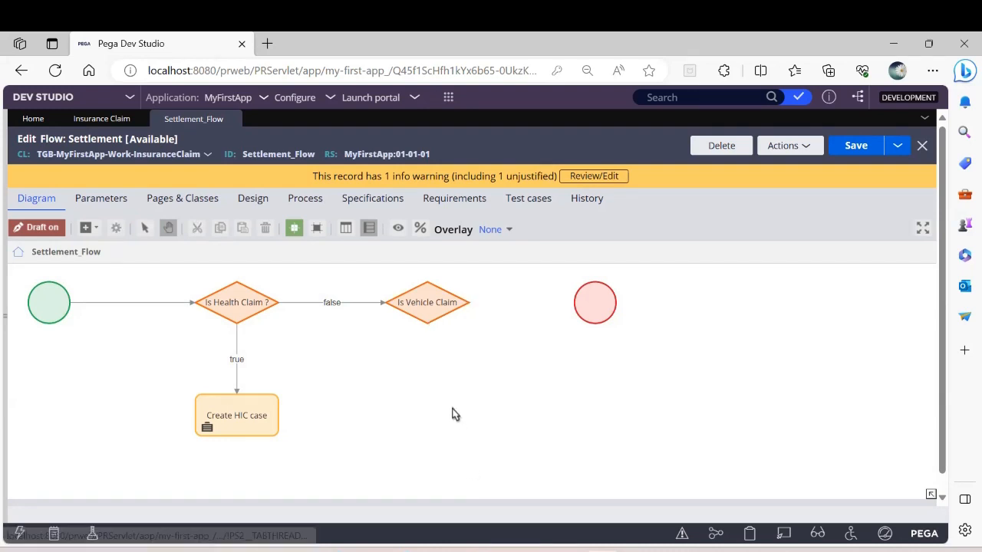
# Step: Draw a connector from the Is Vehicle Claim decision toward the End shape and move the End shape farther away to make room
pyautogui.click(434, 303)
pyautogui.click(388, 339)
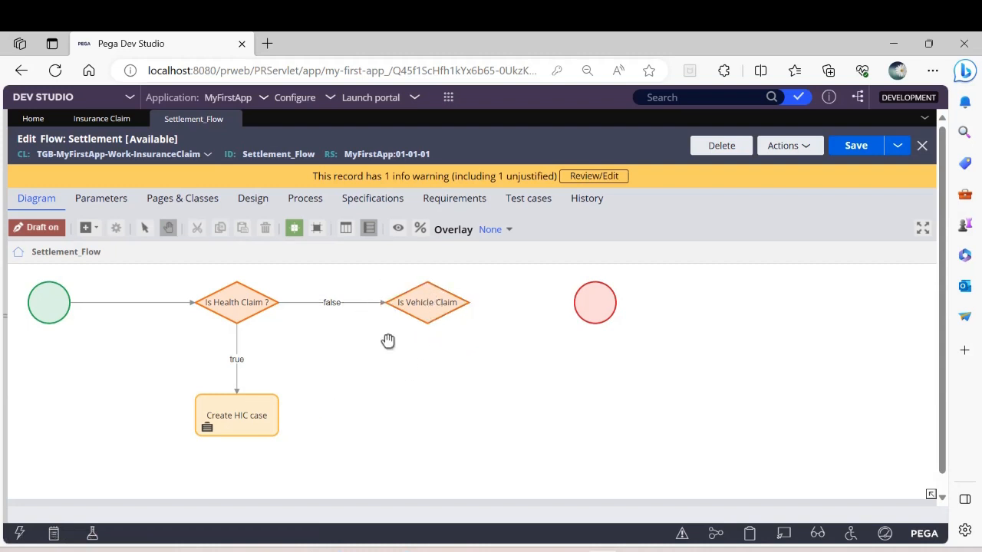
pyautogui.click(418, 306)
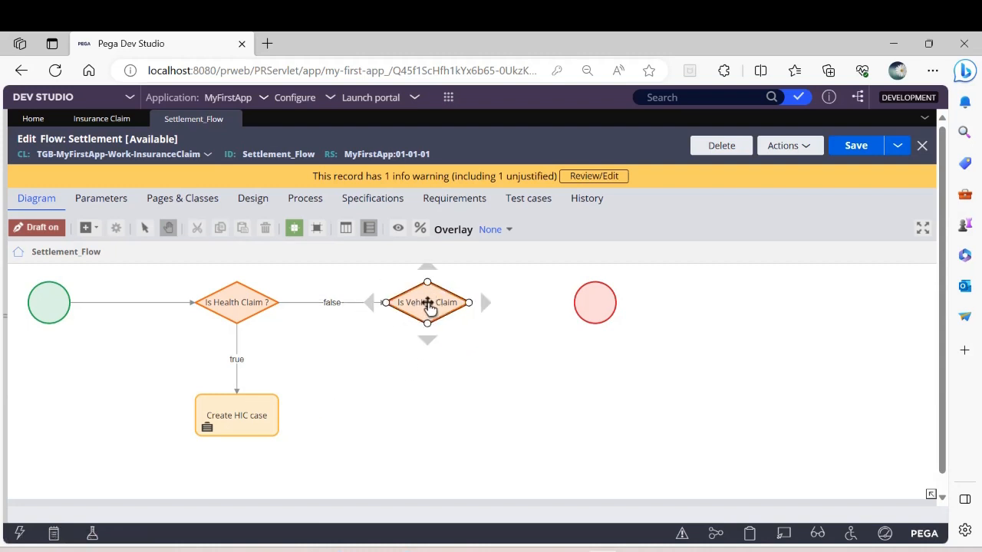
pyautogui.click(627, 307)
pyautogui.moveTo(594, 301); pyautogui.dragTo(641, 325)
pyautogui.click(433, 307)
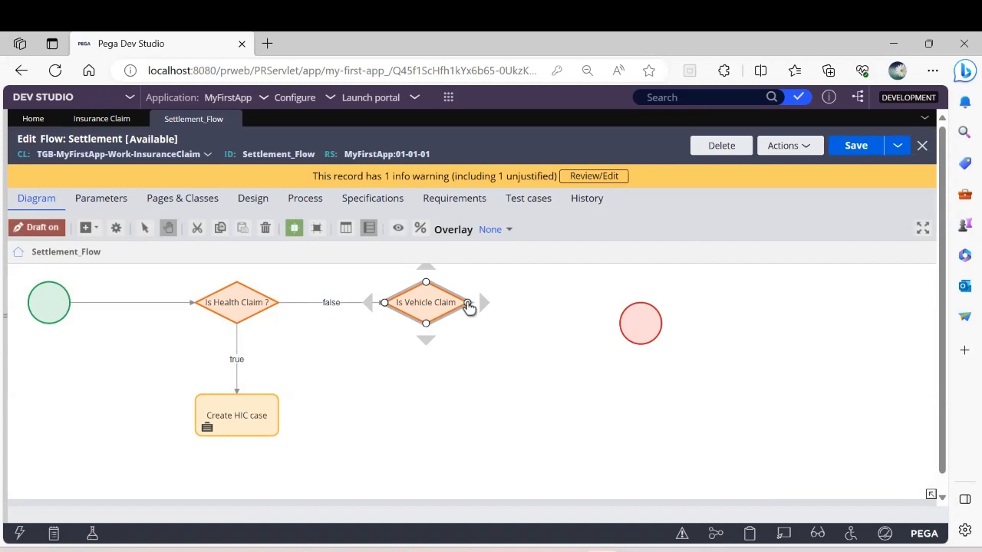
pyautogui.moveTo(467, 303); pyautogui.dragTo(575, 307)
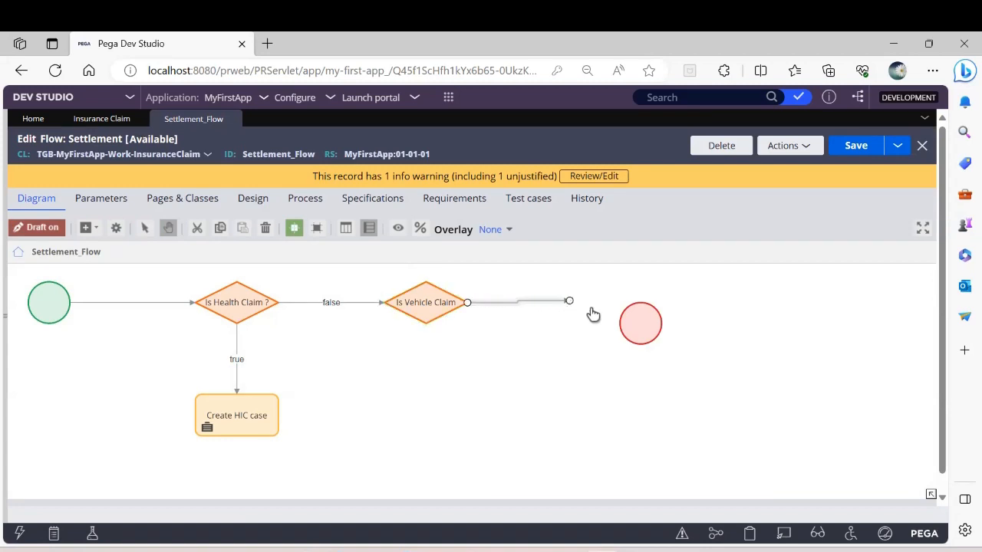
pyautogui.moveTo(646, 322); pyautogui.dragTo(727, 302)
# Step: Set the result of the Is Vehicle Claim decision's outgoing connector to true, name it "true" and submit its properties
pyautogui.doubleClick(520, 301)
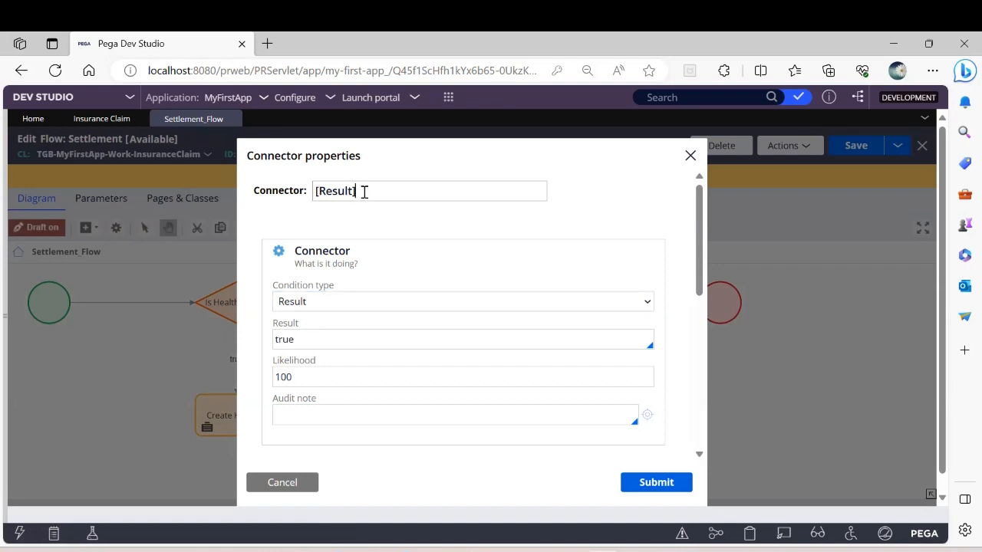
pyautogui.hotkey('ctrl', 'a')
pyautogui.press('BackSpace')
pyautogui.click(654, 484)
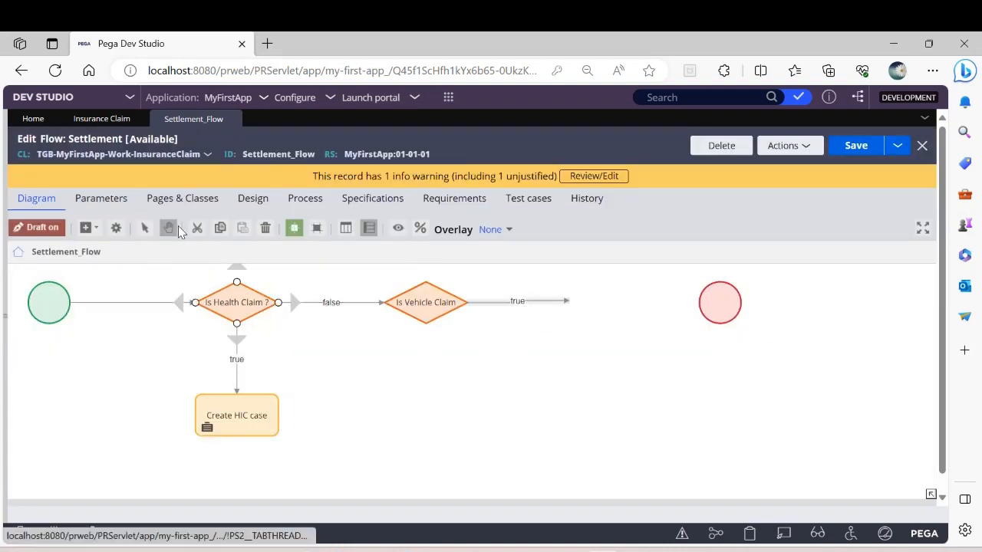
# Step: Add a Create case automation between the Is Vehicle Claim decision and the End shape, and attach the decision's true connector to it
pyautogui.click(95, 229)
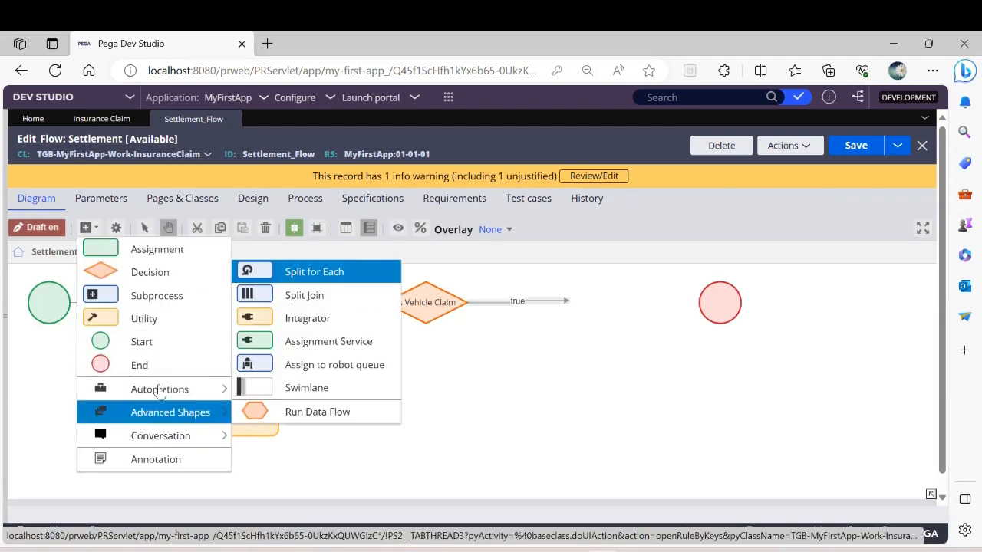
pyautogui.moveTo(191, 391)
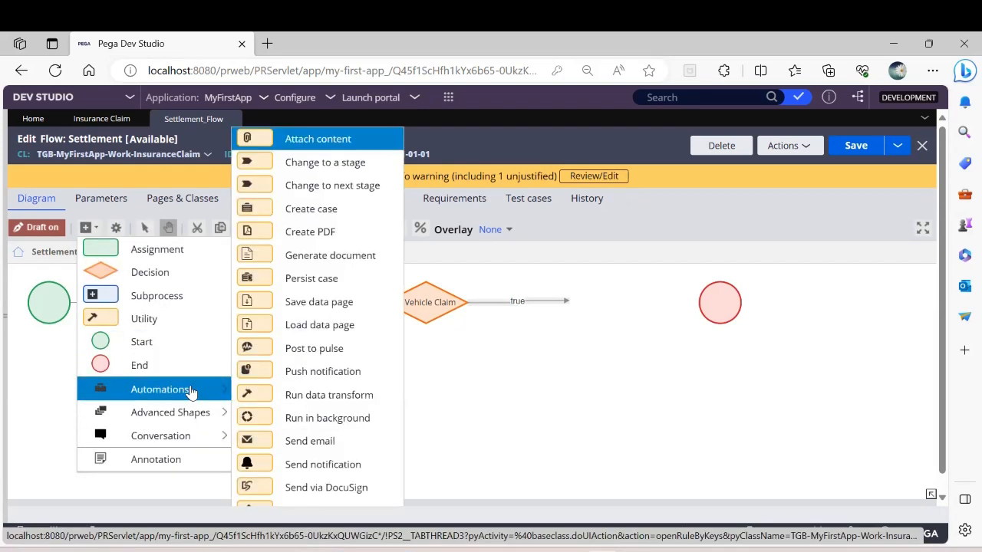
pyautogui.click(322, 213)
pyautogui.click(486, 399)
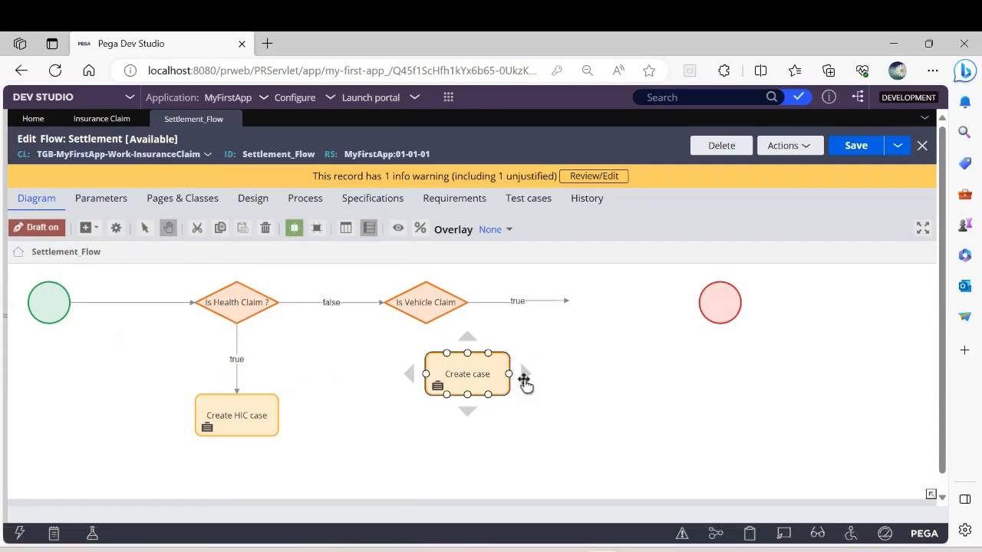
pyautogui.moveTo(498, 387); pyautogui.dragTo(640, 329)
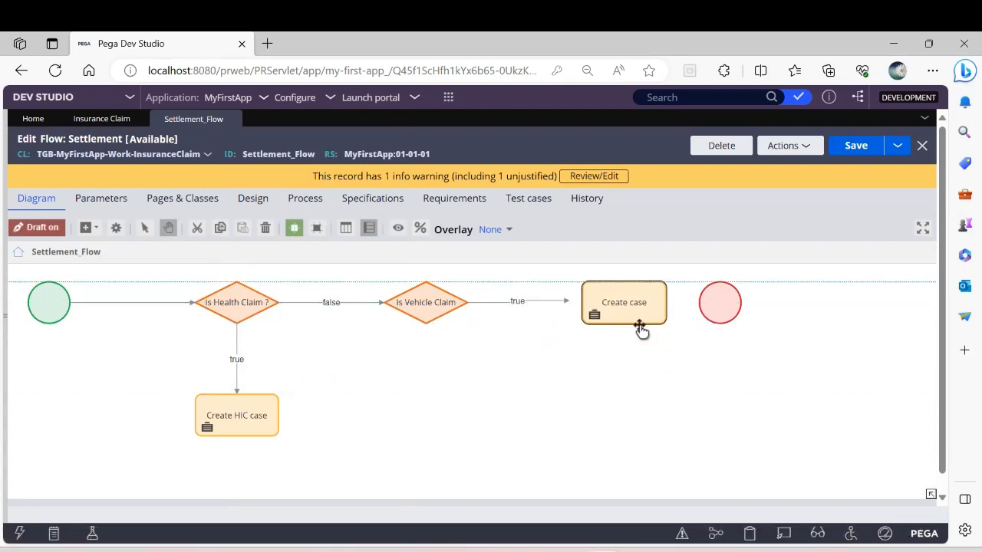
pyautogui.click(547, 302)
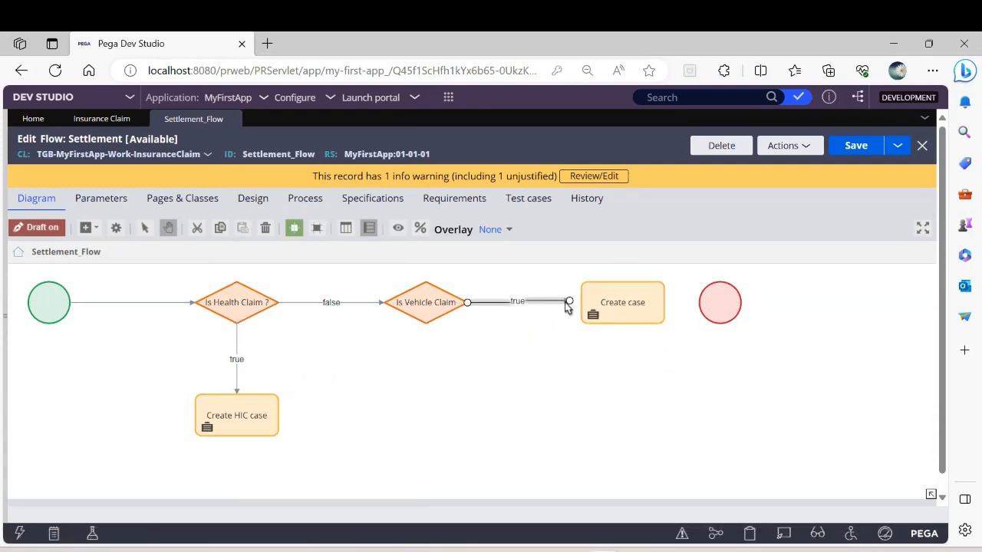
pyautogui.moveTo(567, 302); pyautogui.dragTo(582, 303)
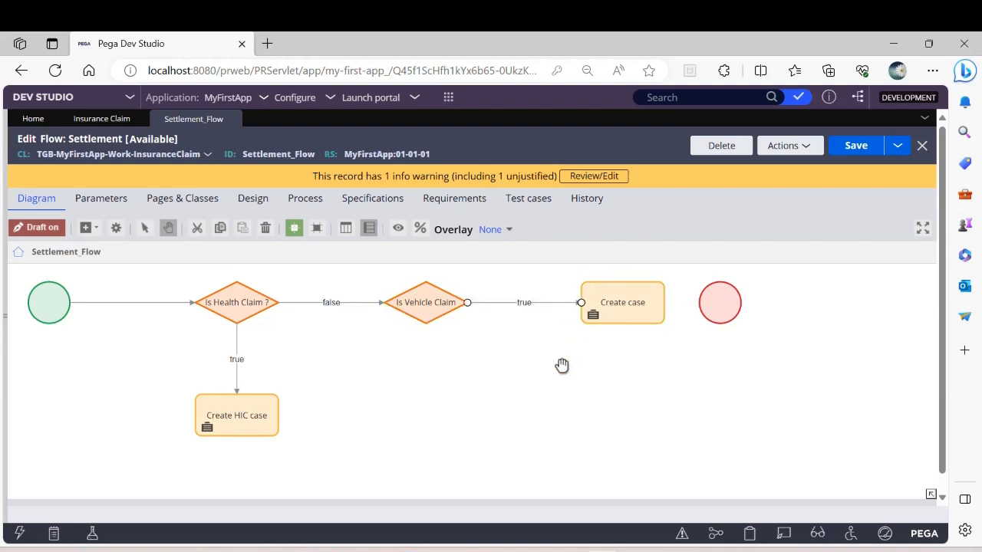
# Step: Move the Is Vehicle Claim decision and Create case shape closer together, and shift both decisions, Create case and Create HIC case slightly down
pyautogui.moveTo(436, 307); pyautogui.dragTo(431, 304)
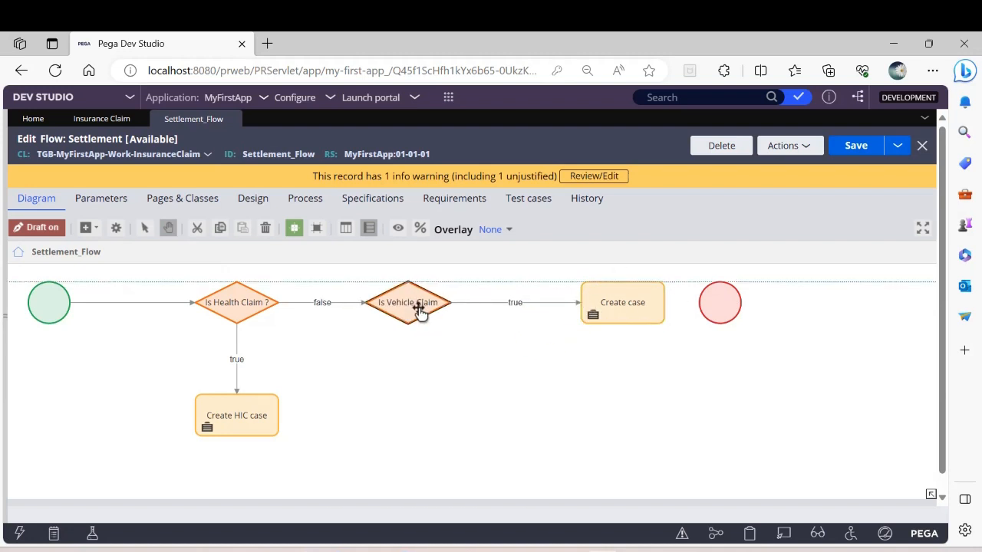
pyautogui.moveTo(620, 311); pyautogui.dragTo(558, 309)
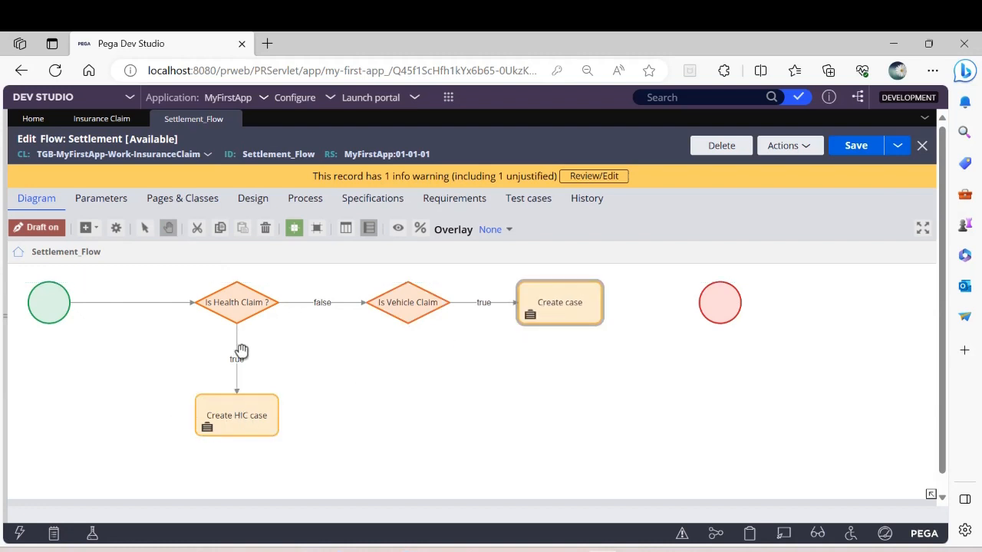
pyautogui.moveTo(233, 414); pyautogui.dragTo(235, 441)
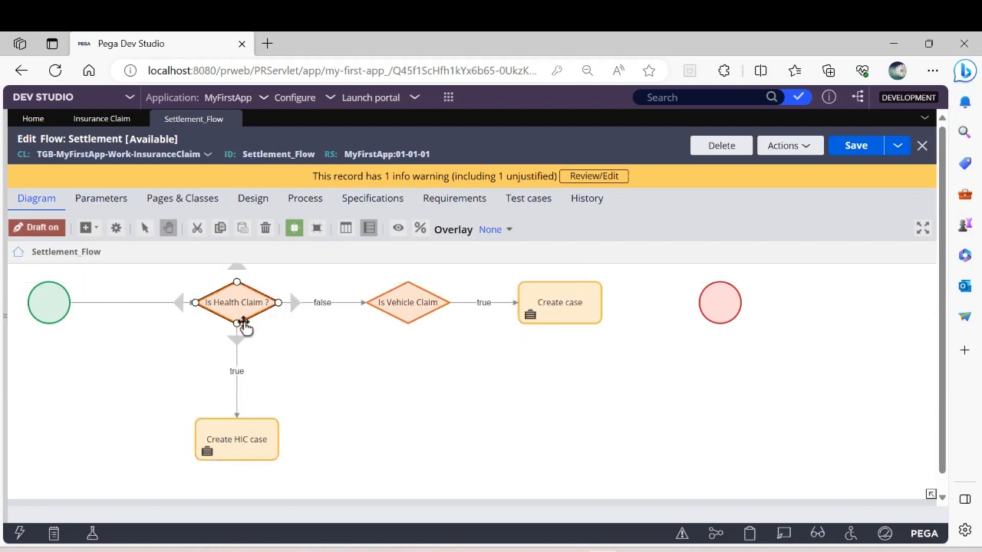
pyautogui.moveTo(245, 322); pyautogui.dragTo(243, 331)
pyautogui.moveTo(401, 303); pyautogui.dragTo(405, 325)
pyautogui.moveTo(553, 307); pyautogui.dragTo(554, 325)
# Step: Name the new Create case shape "Create VIC case", set it to create child case(s), and submit its properties
pyautogui.doubleClick(558, 324)
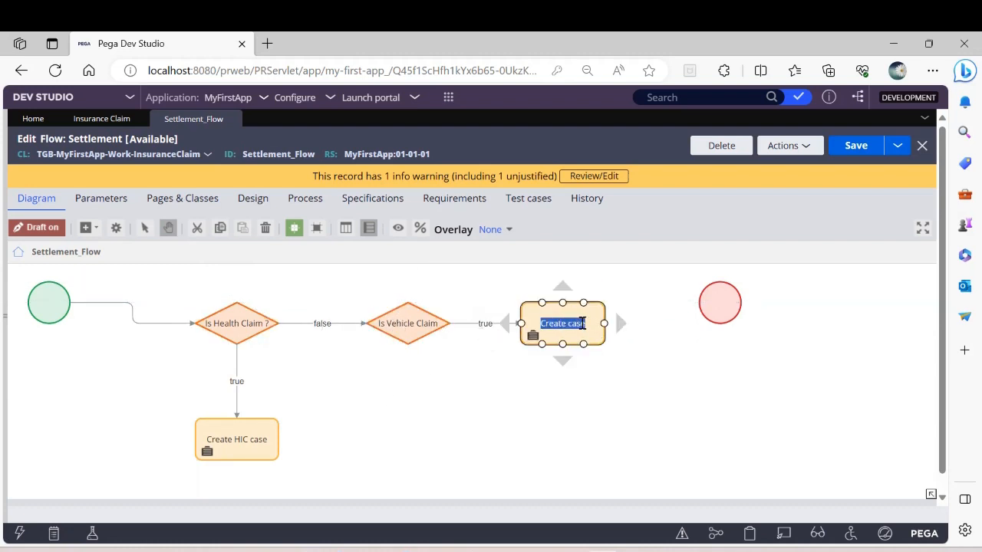
pyautogui.doubleClick(564, 313)
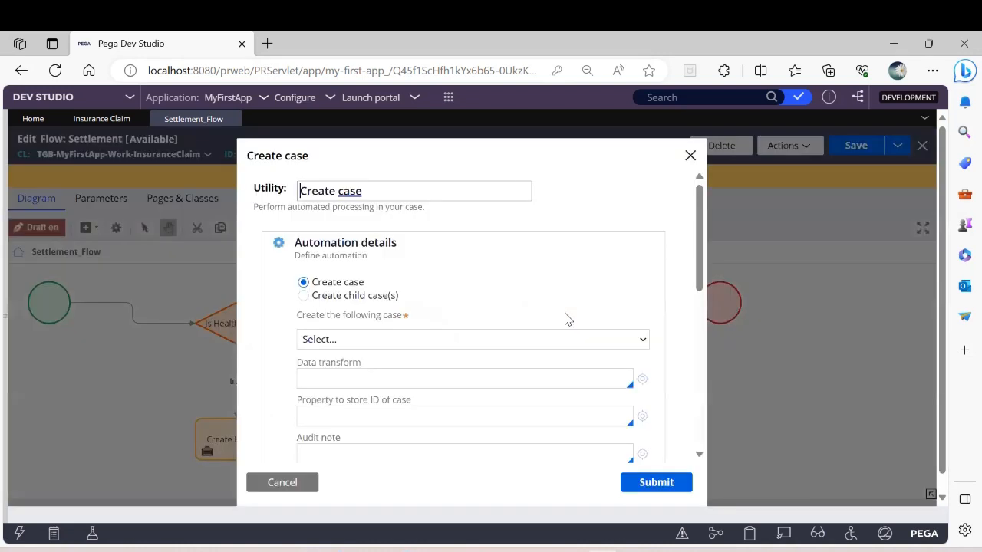
pyautogui.click(339, 191)
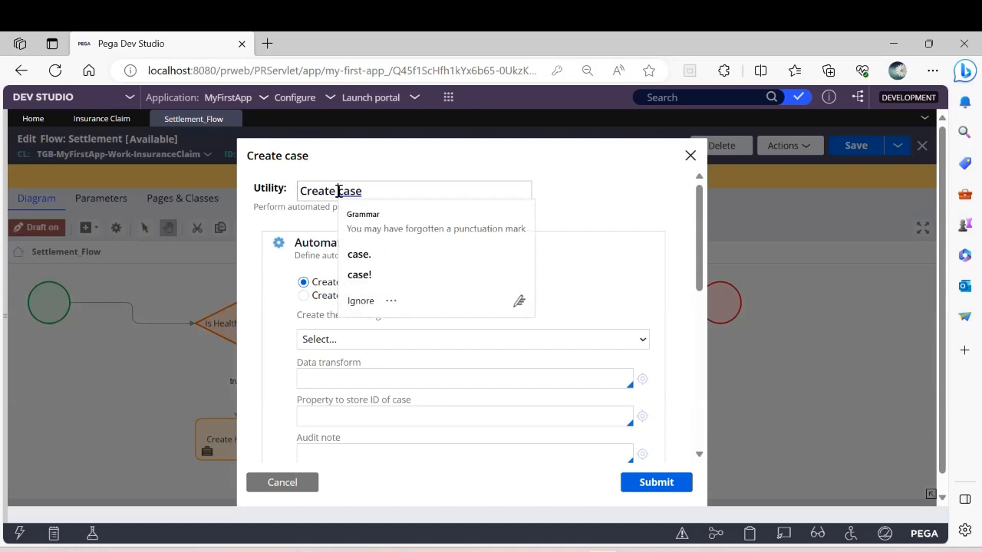
pyautogui.write('V')
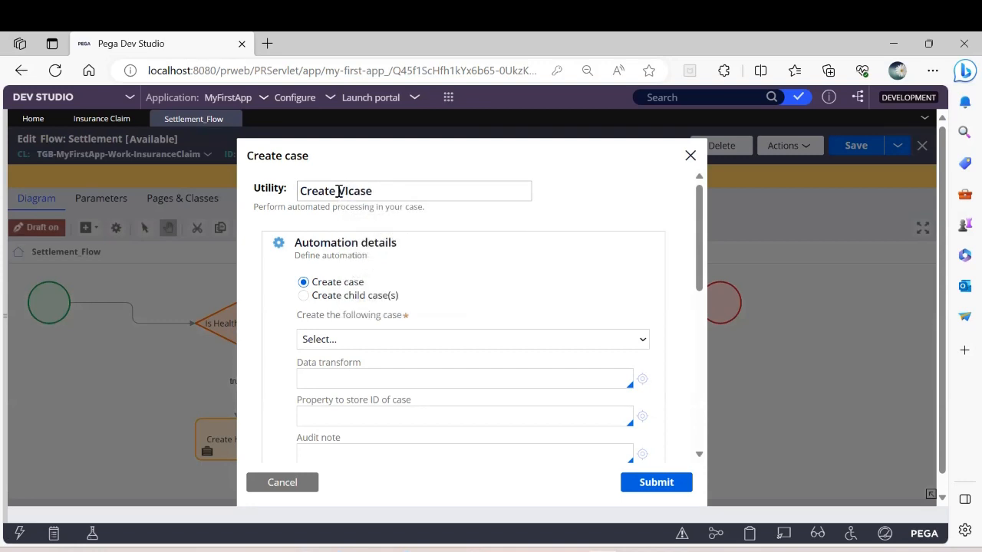
pyautogui.write('IC')
pyautogui.click(351, 341)
pyautogui.click(351, 340)
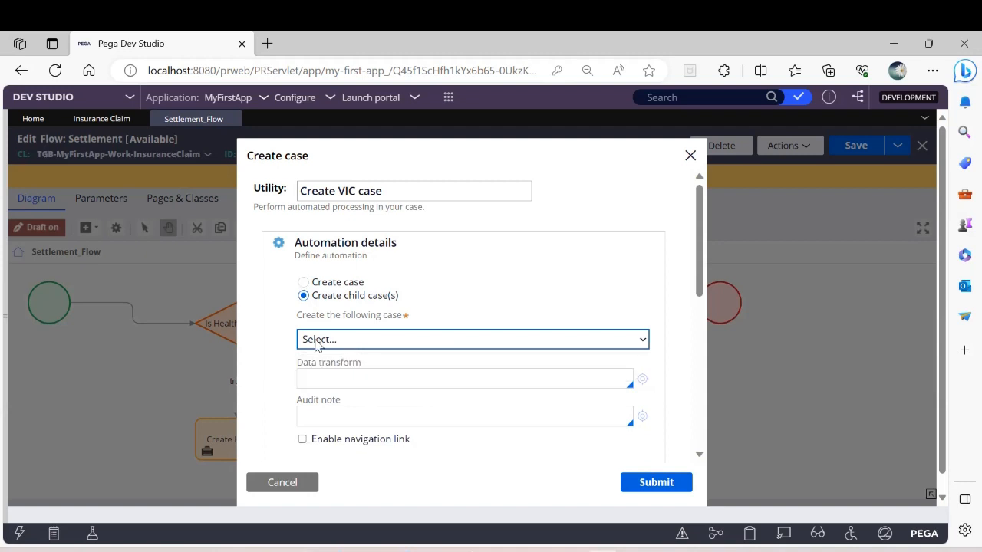
pyautogui.click(673, 482)
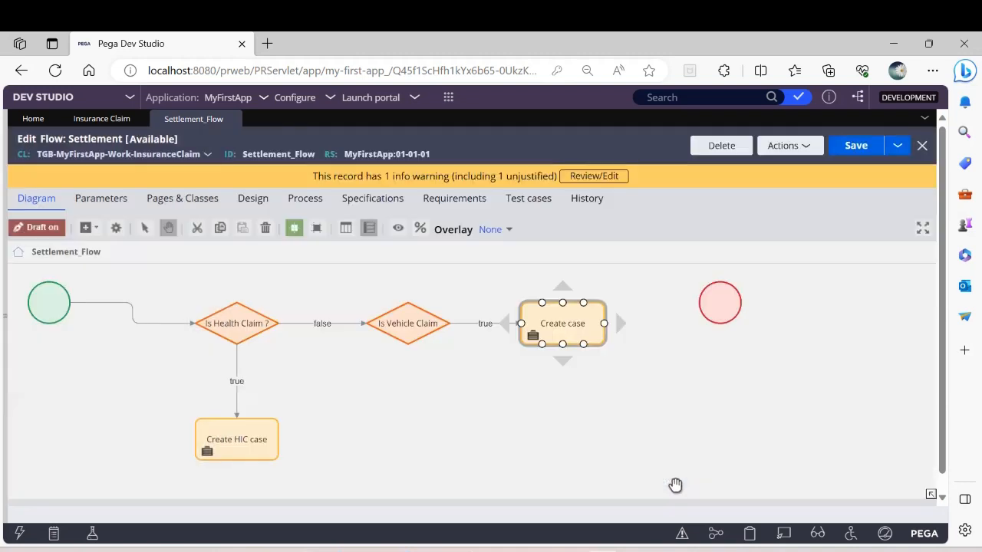
# Step: Align the Start and End shapes with the row of decisions and move the End shape farther away from Create VIC case
pyautogui.moveTo(42, 298); pyautogui.dragTo(42, 318)
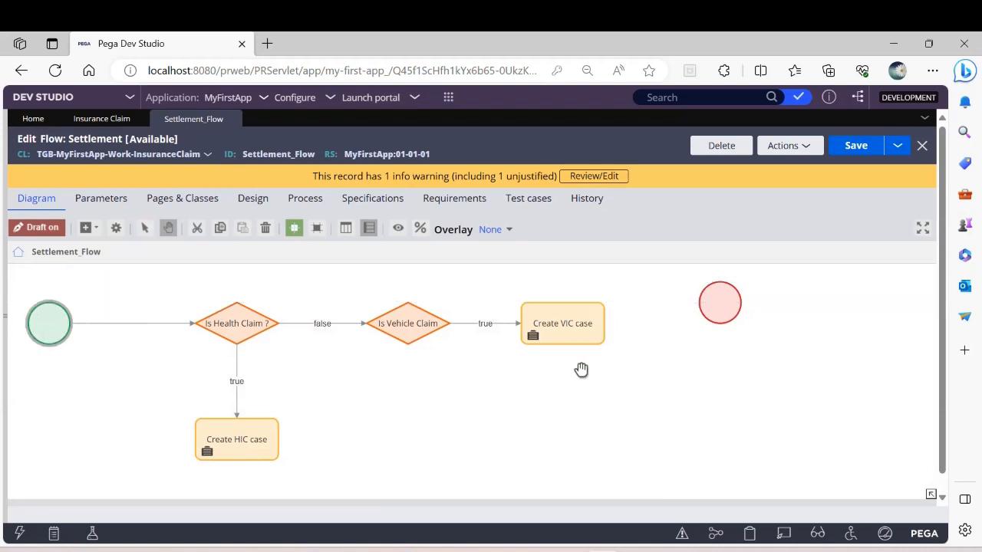
pyautogui.click(579, 299)
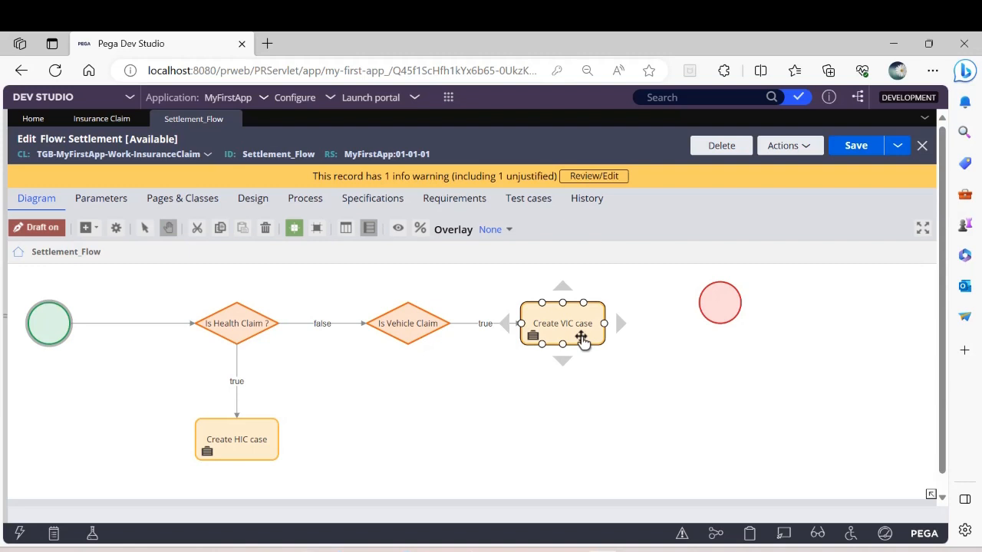
pyautogui.click(329, 414)
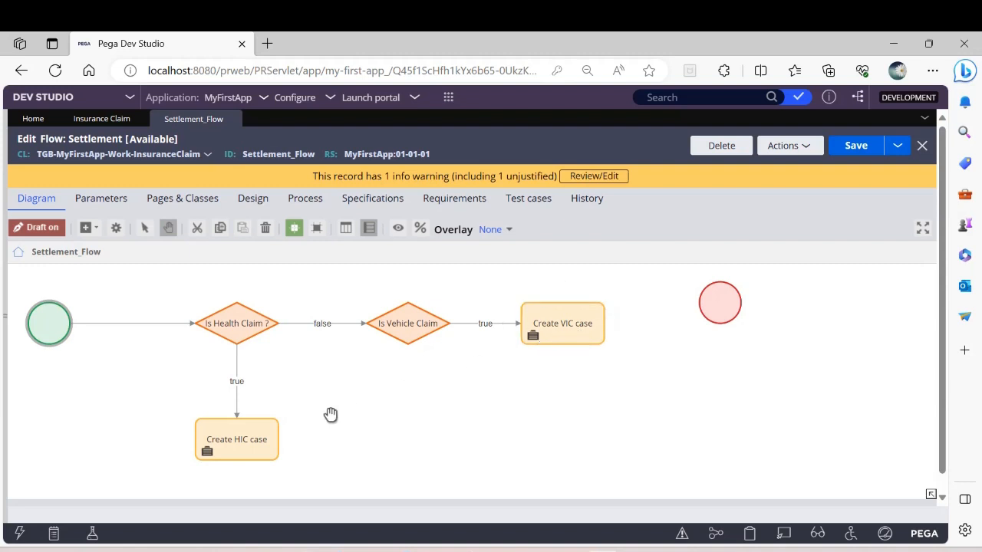
pyautogui.click(597, 328)
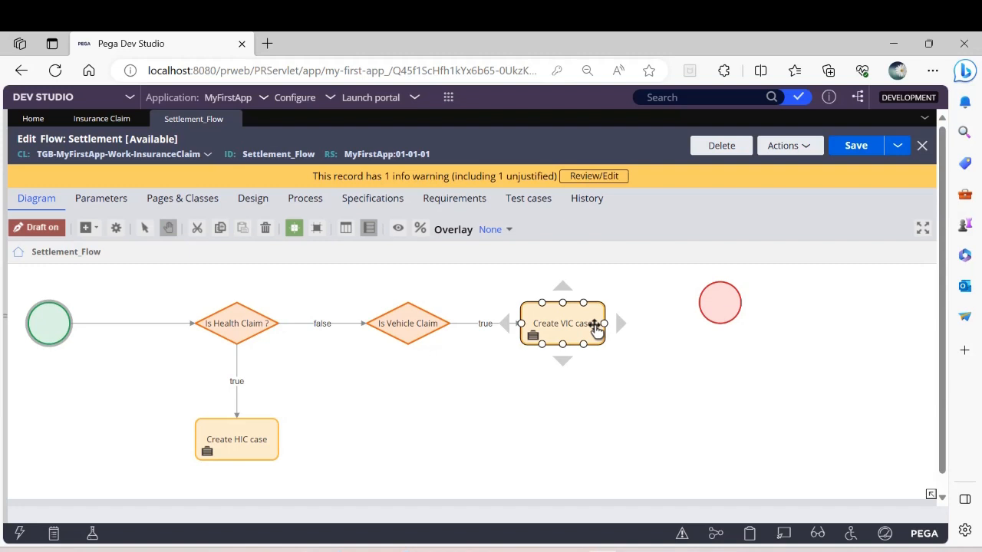
pyautogui.moveTo(738, 314); pyautogui.dragTo(405, 445)
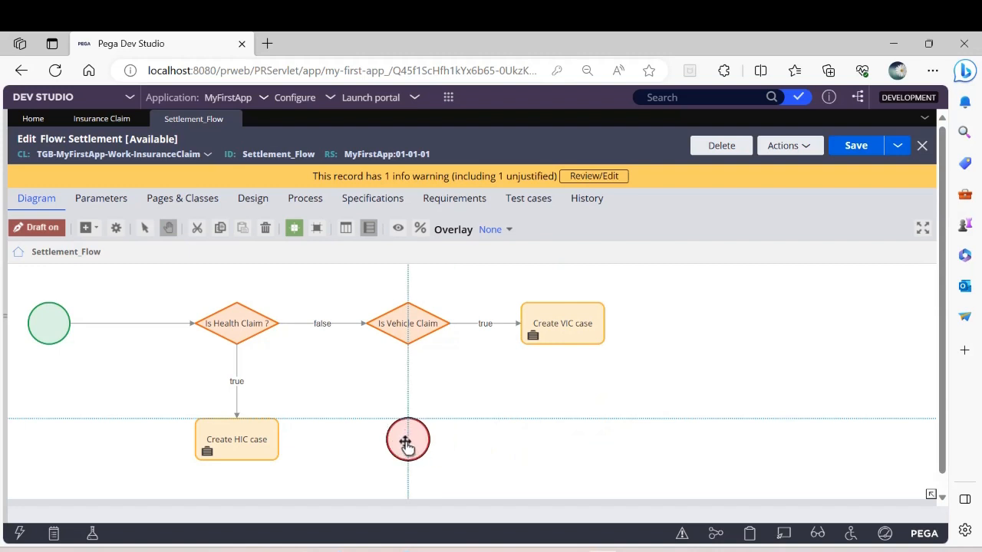
pyautogui.moveTo(406, 445); pyautogui.dragTo(740, 322)
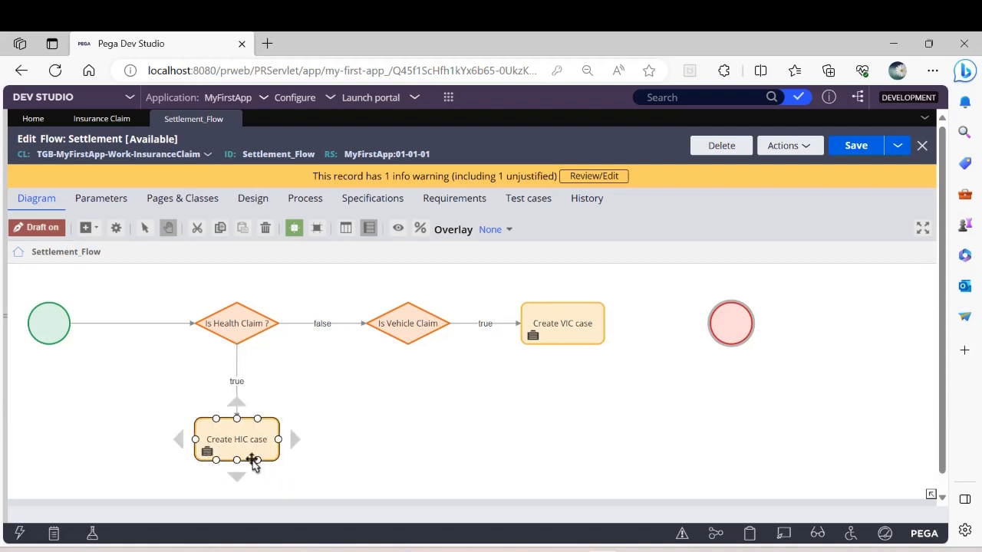
pyautogui.click(564, 335)
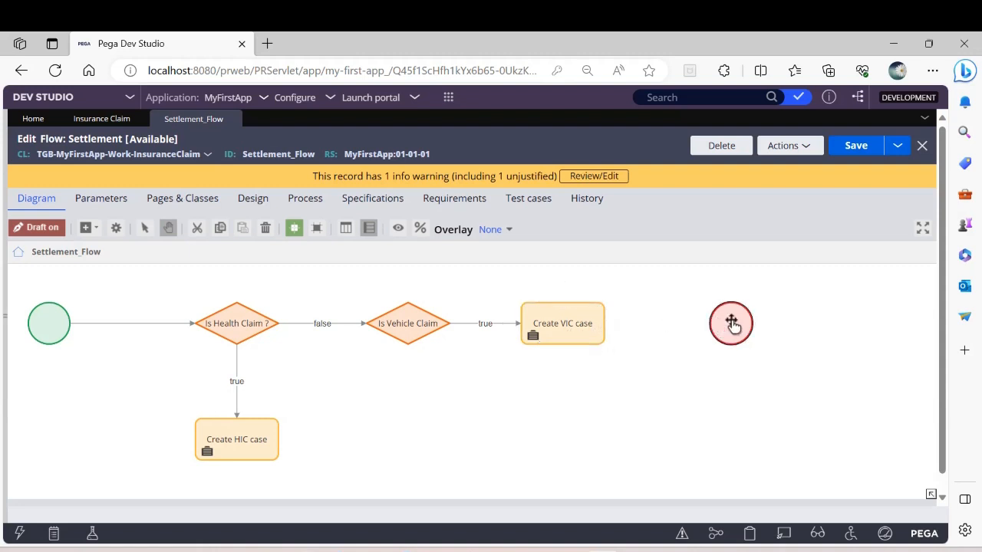
pyautogui.moveTo(732, 325); pyautogui.dragTo(870, 325)
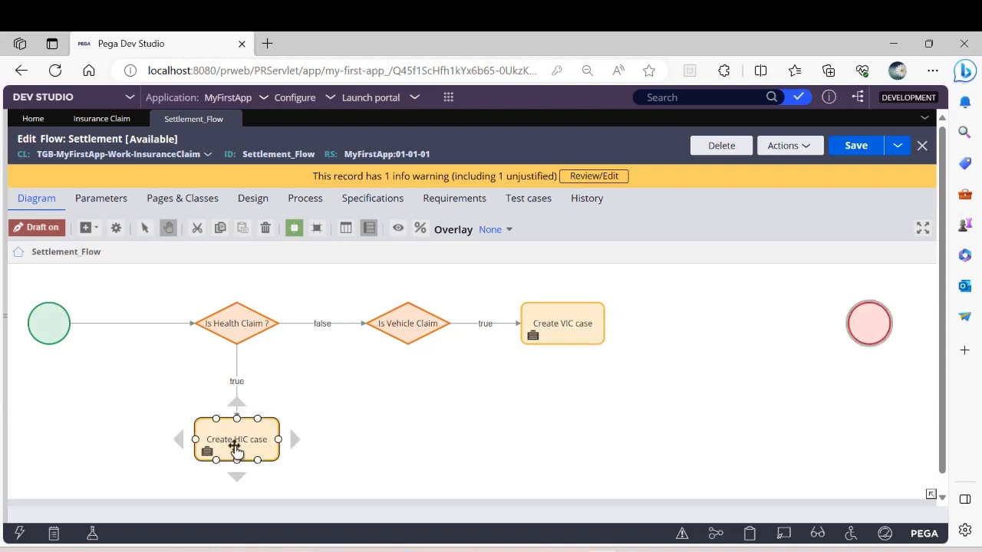
# Step: Draw a short outgoing connector from the side of the Create HIC case shape that faces away from the Start shape
pyautogui.click(262, 442)
pyautogui.moveTo(278, 440); pyautogui.dragTo(354, 443)
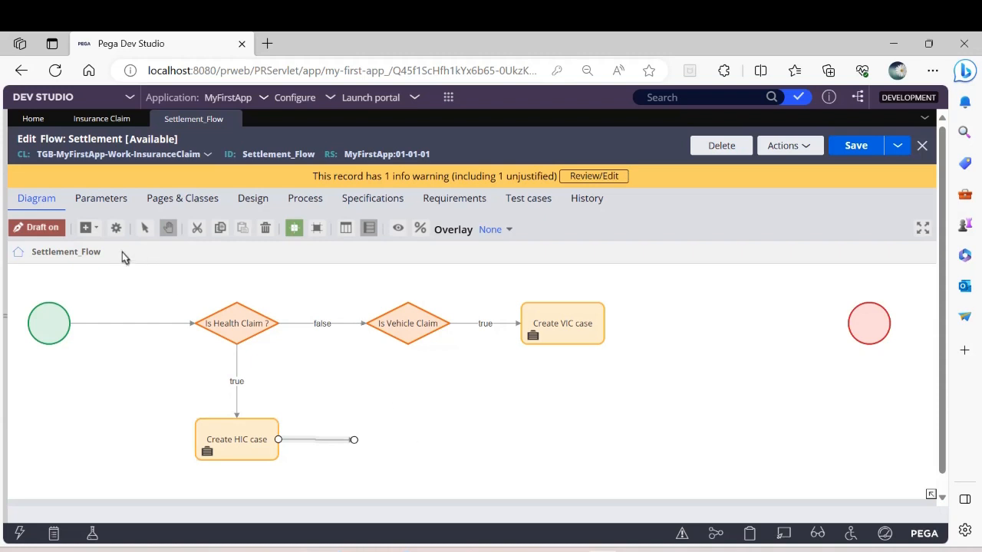
pyautogui.click(89, 229)
pyautogui.moveTo(168, 386)
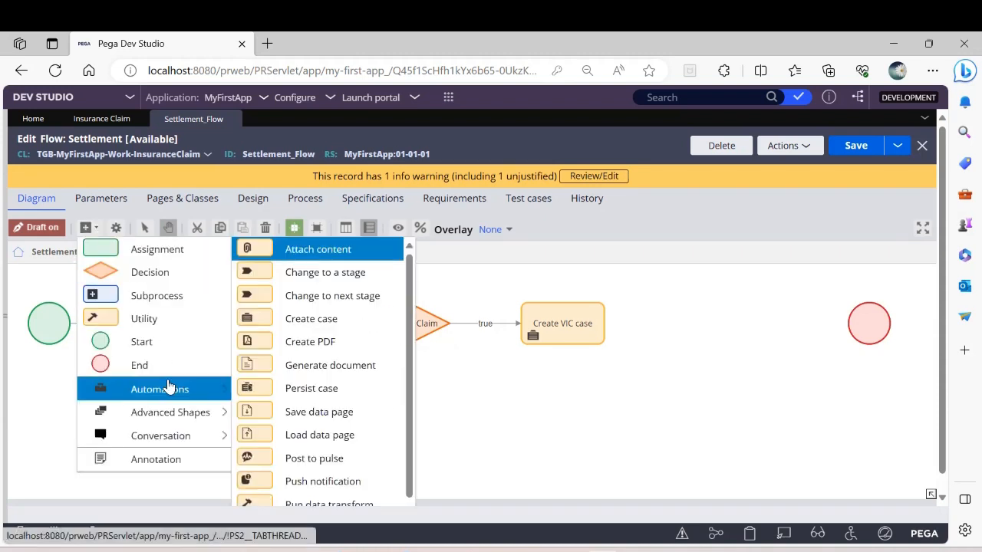
pyautogui.scroll(-2, 320, 368)
pyautogui.scroll(2, 322, 370)
pyautogui.scroll(-2, 326, 371)
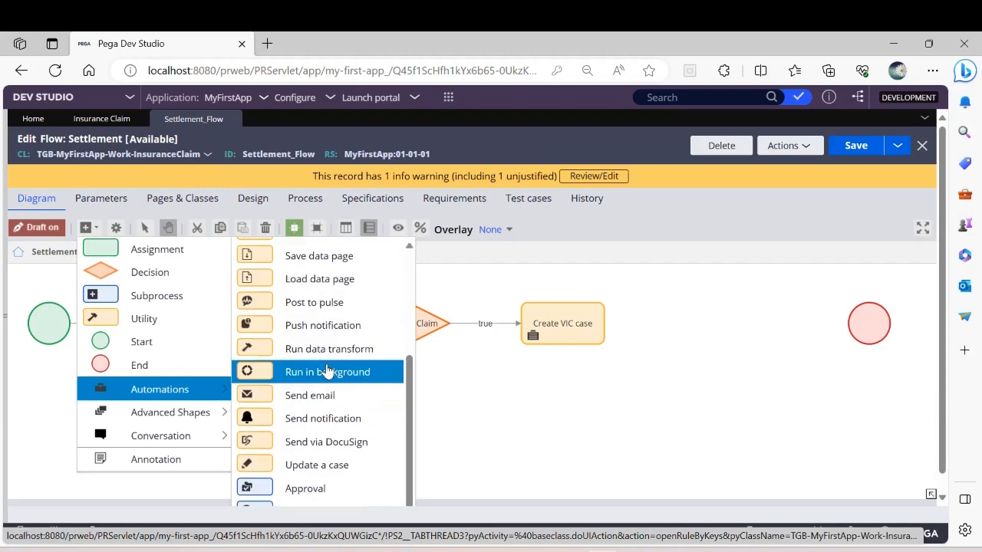
pyautogui.click(721, 319)
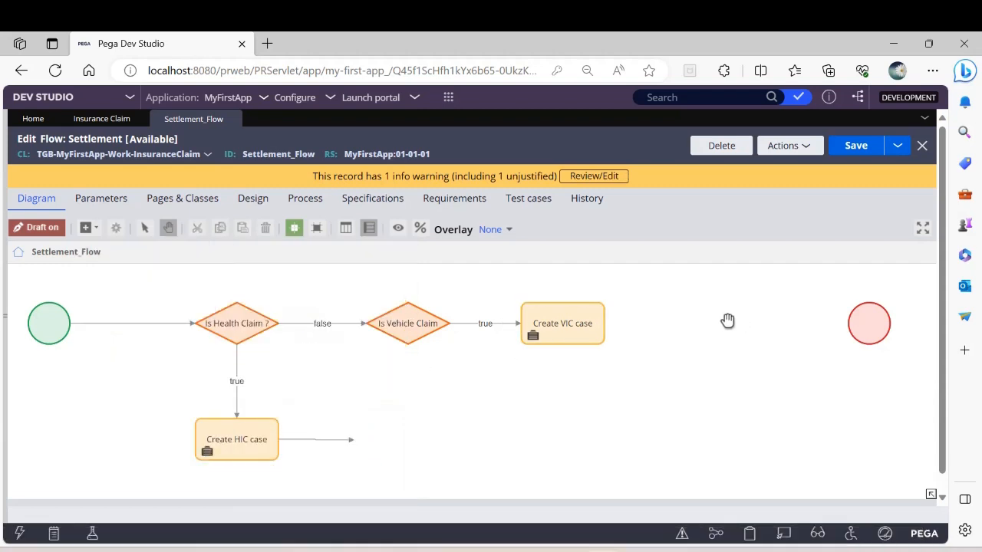
pyautogui.rightClick(684, 312)
pyautogui.moveTo(717, 315)
pyautogui.scroll(-1, 613, 441)
pyautogui.moveTo(632, 477)
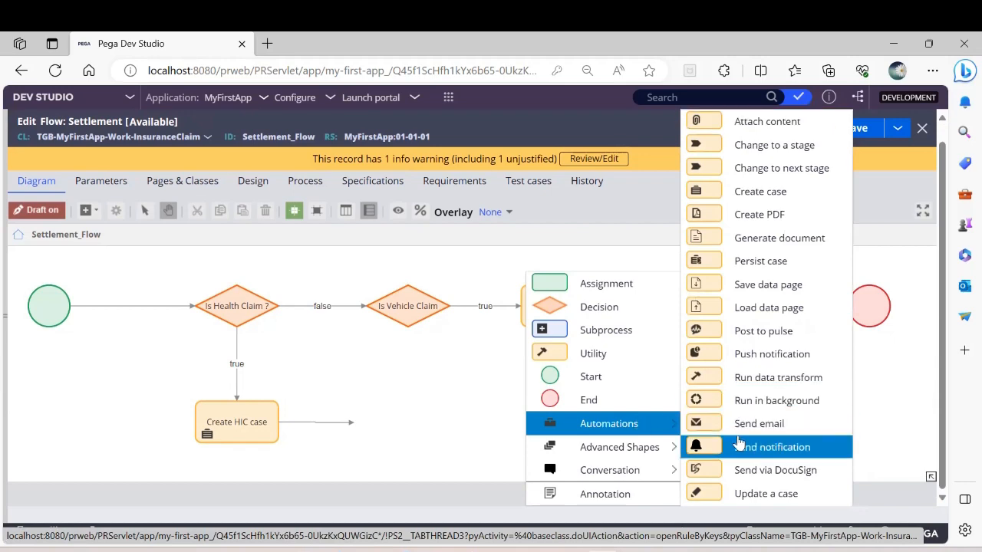
pyautogui.rightClick(617, 206)
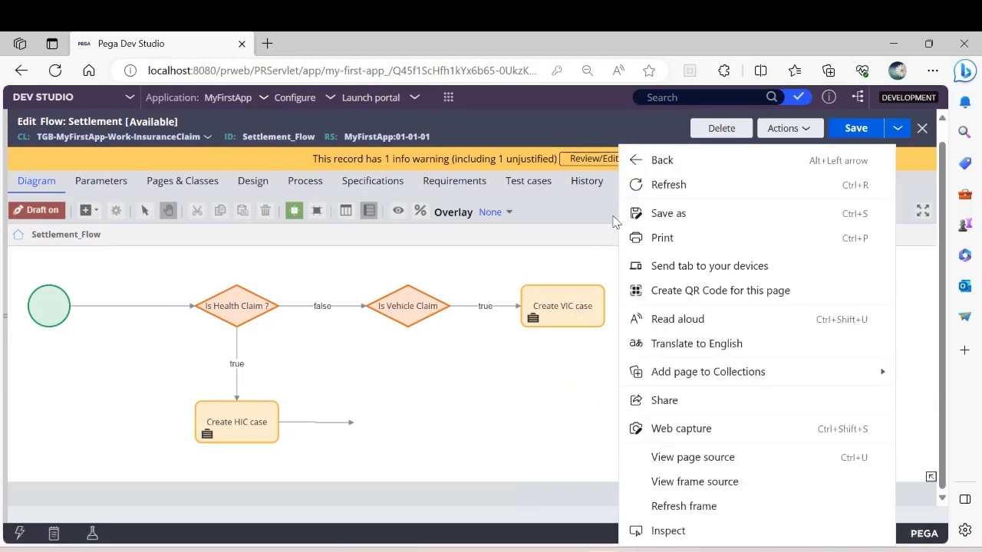
pyautogui.click(556, 257)
pyautogui.rightClick(555, 258)
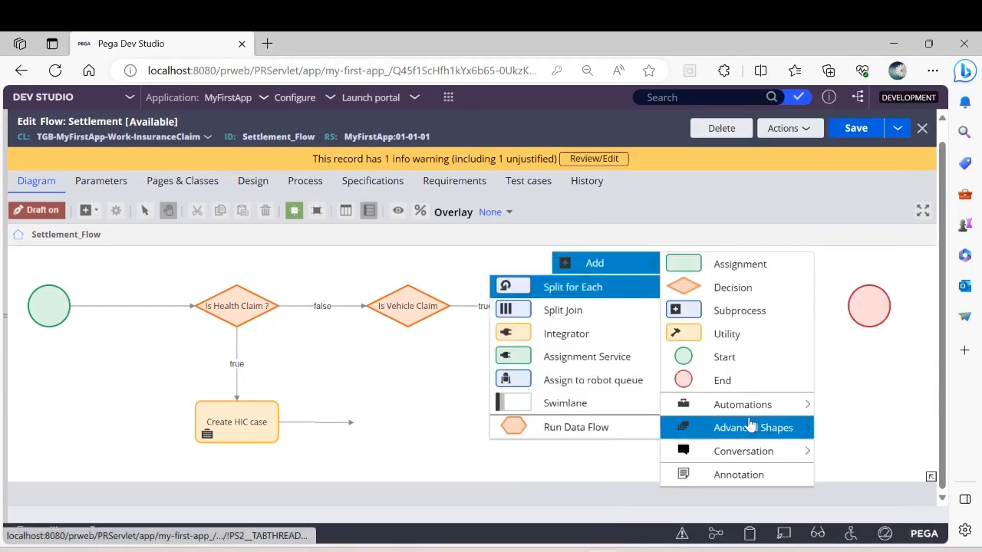
pyautogui.moveTo(749, 414)
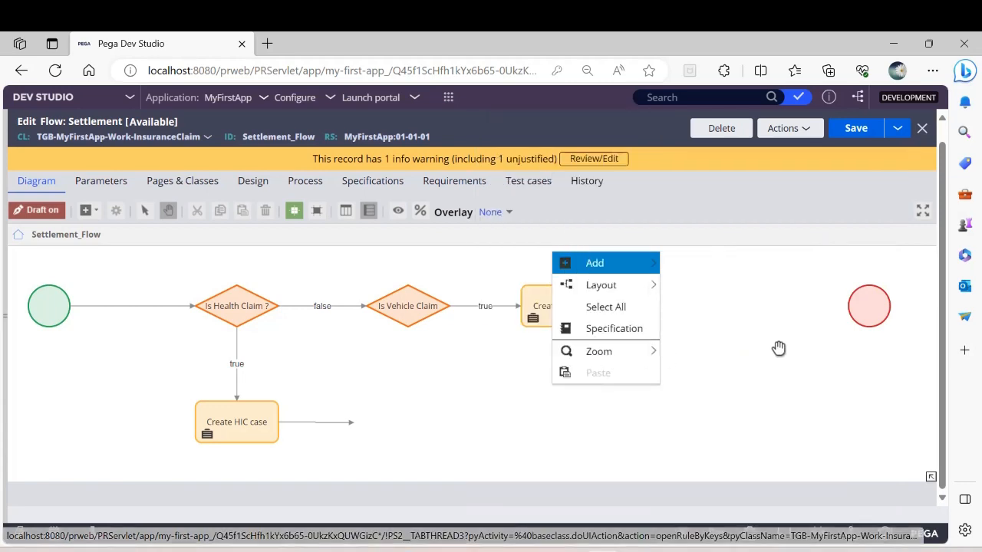
# Step: Add a Wait shape to the flow and place it just beyond the open end of the Create HIC case connector
pyautogui.scroll(-2, 778, 348)
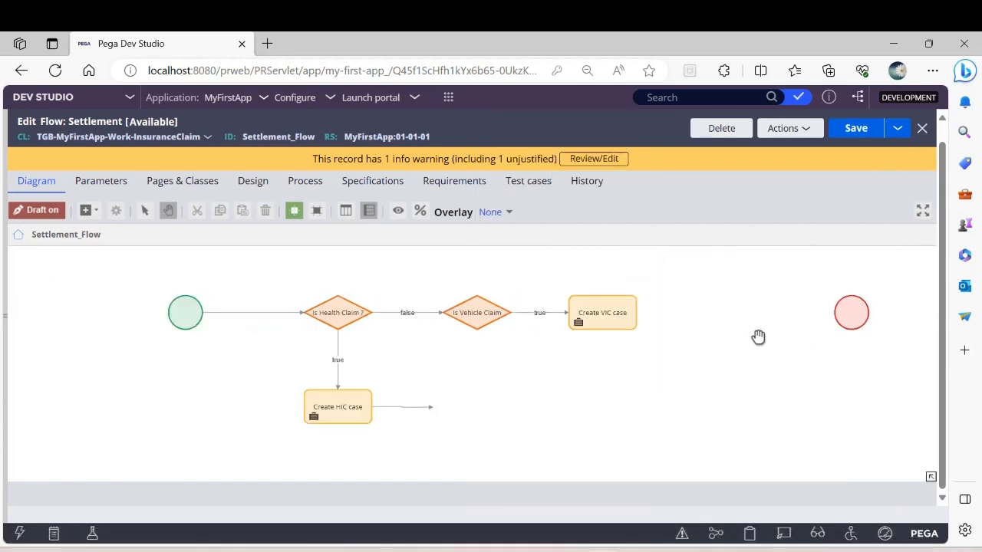
pyautogui.rightClick(751, 330)
pyautogui.moveTo(755, 335)
pyautogui.moveTo(686, 264)
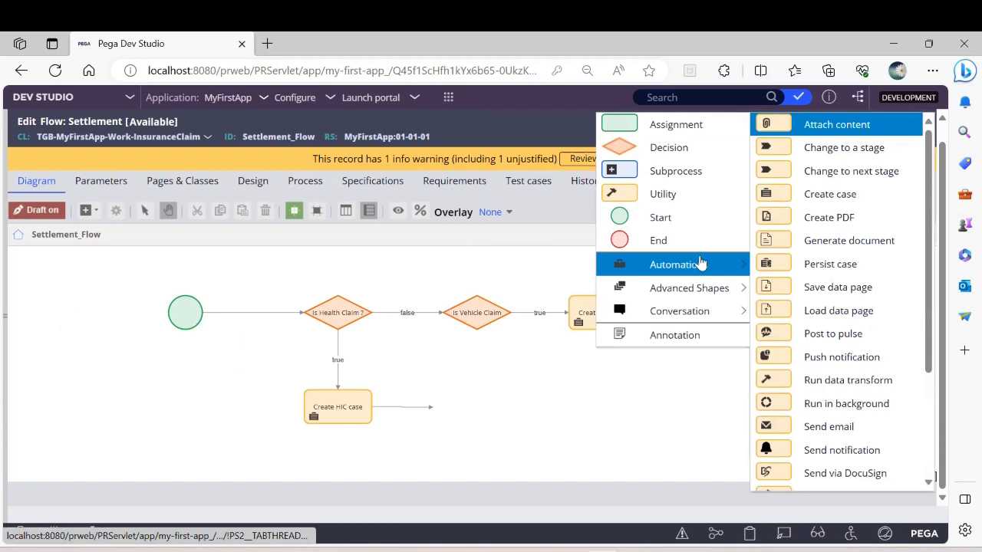
pyautogui.scroll(-3, 797, 230)
pyautogui.click(770, 408)
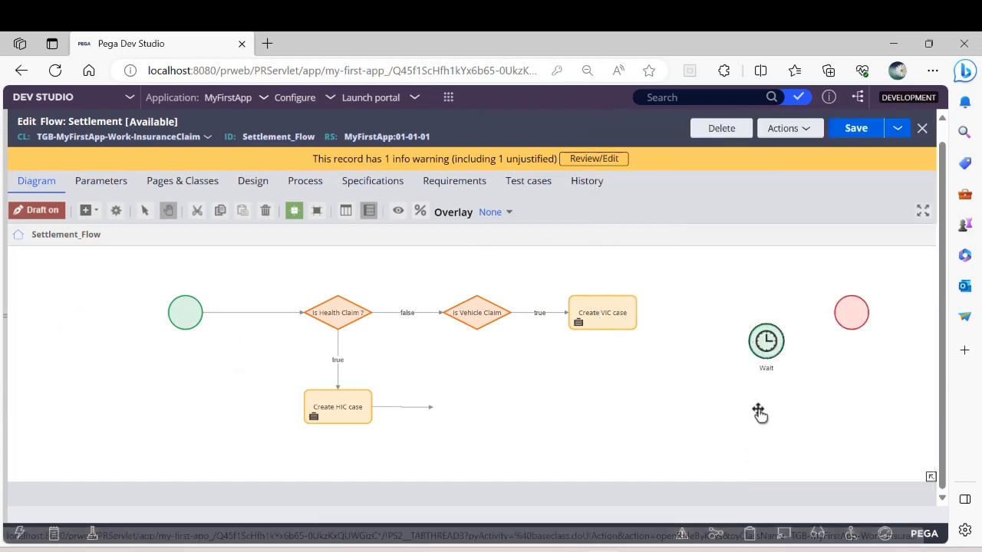
pyautogui.moveTo(767, 340); pyautogui.dragTo(485, 416)
pyautogui.scroll(2, 680, 410)
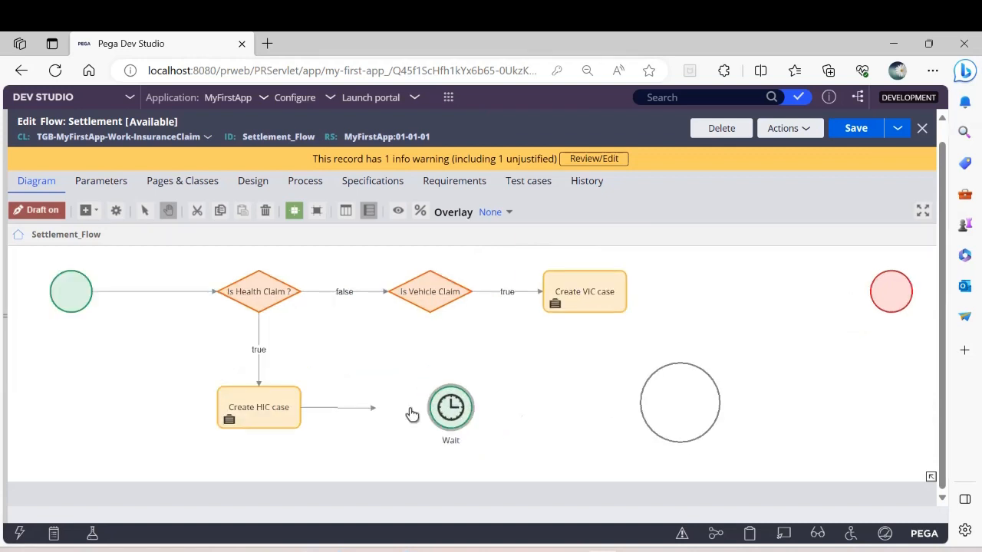
# Step: Attach the Wait shape to the Create HIC case connector and delete that Wait shape from the flow
pyautogui.moveTo(357, 414); pyautogui.dragTo(439, 410)
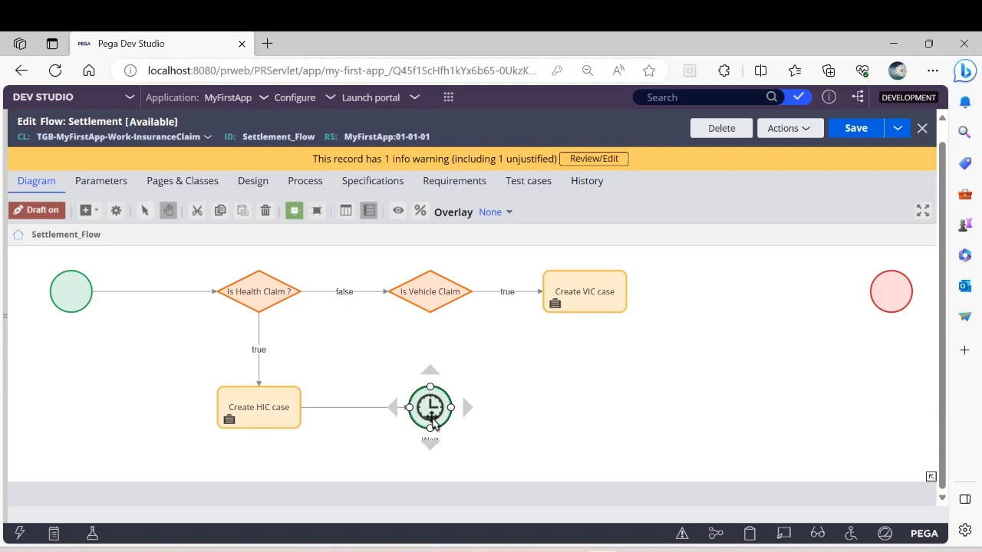
pyautogui.rightClick(431, 414)
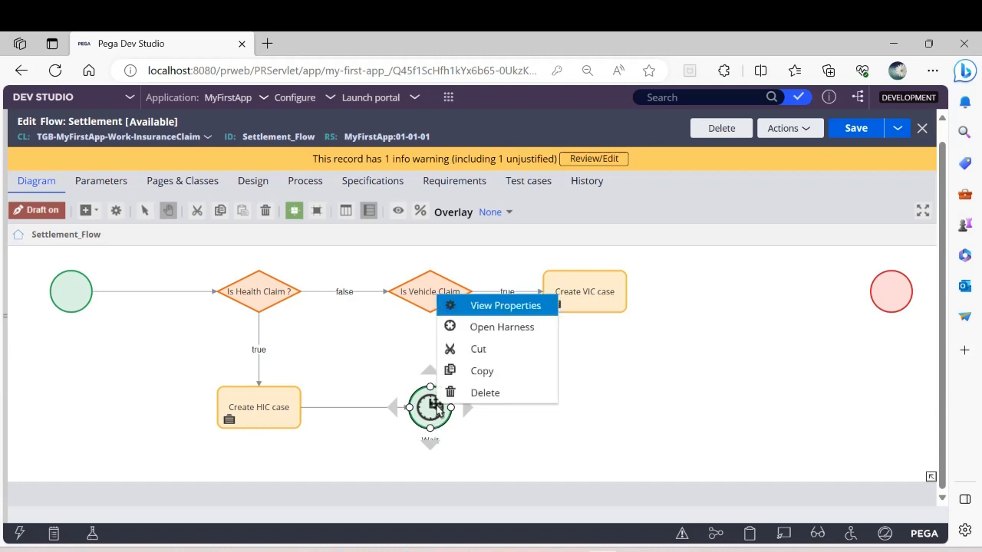
pyautogui.click(497, 394)
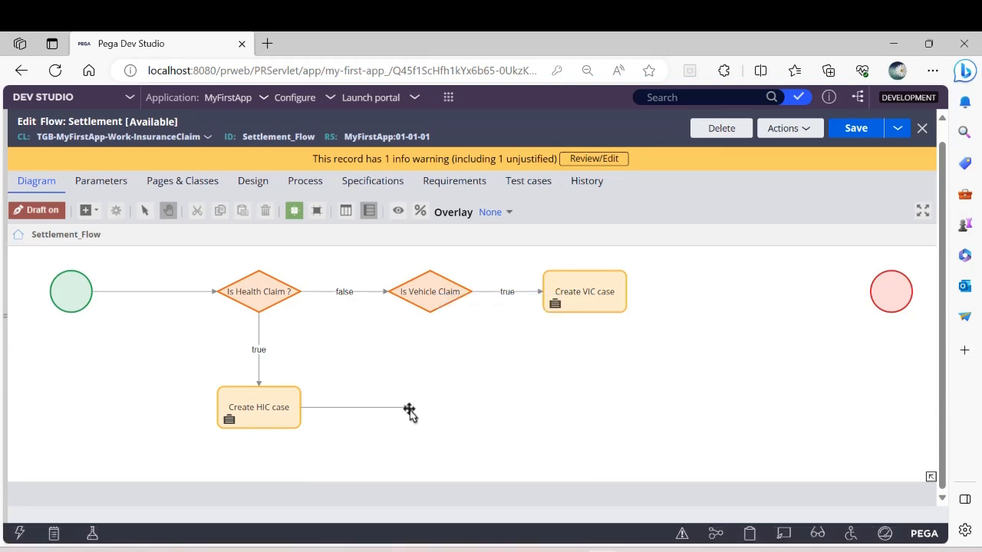
# Step: Connect the open Create HIC case connector to the Is Vehicle Claim decision and draw a short outgoing connector from Create VIC case toward the End shape
pyautogui.click(408, 410)
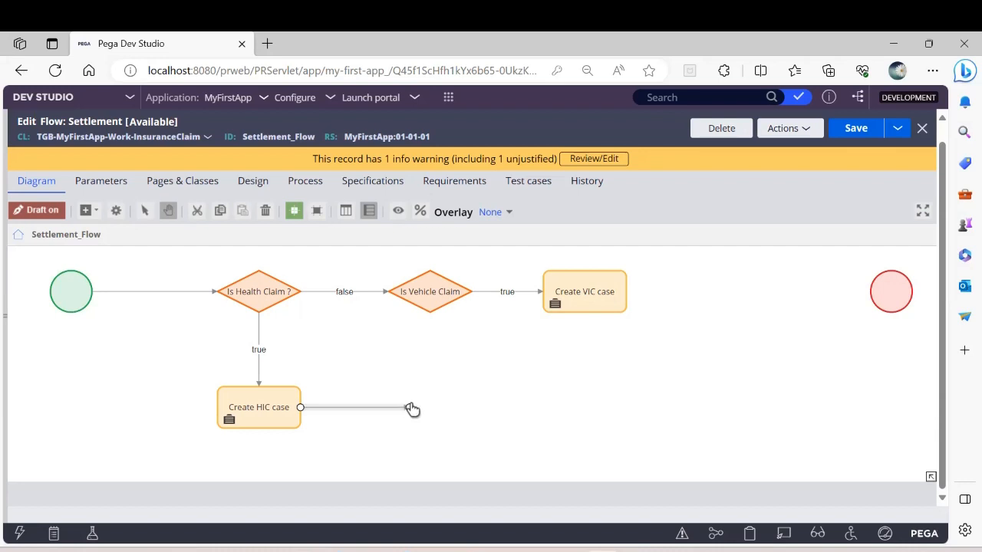
pyautogui.moveTo(411, 409); pyautogui.dragTo(437, 301)
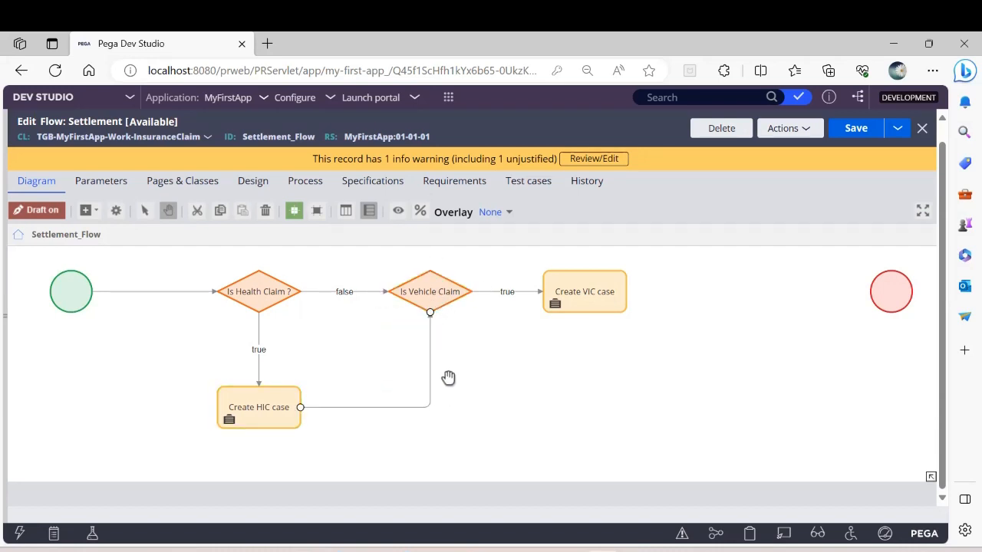
pyautogui.click(583, 305)
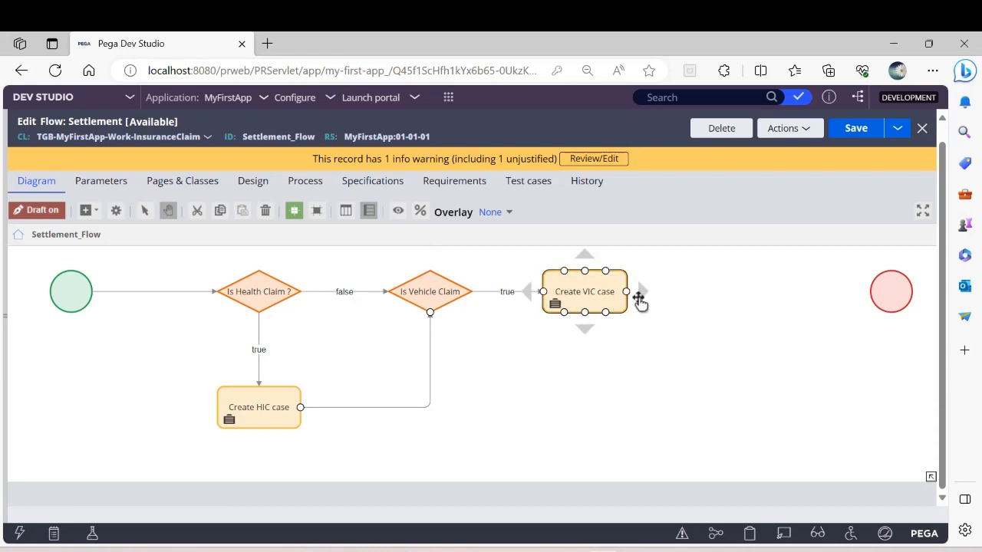
pyautogui.moveTo(627, 292); pyautogui.dragTo(704, 293)
pyautogui.rightClick(738, 290)
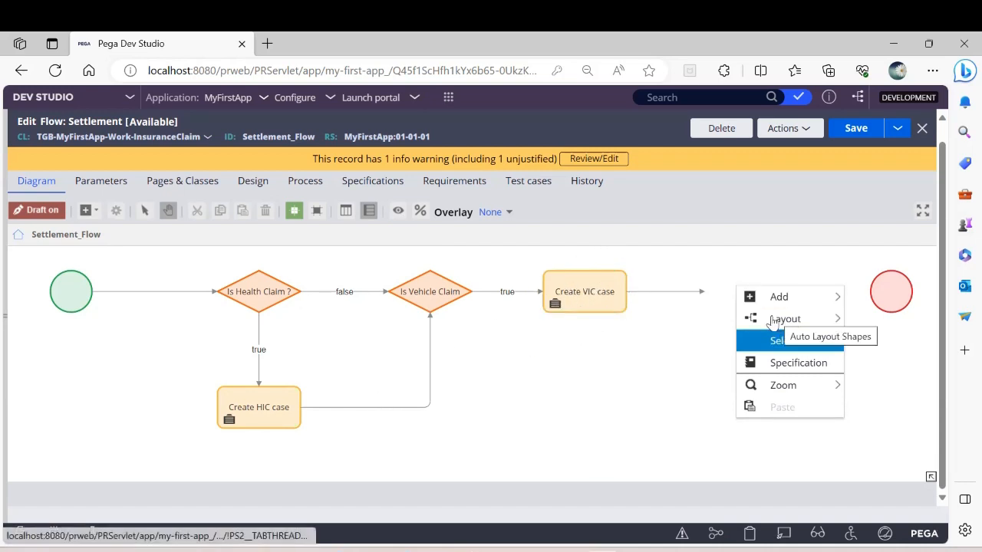
pyautogui.moveTo(775, 319)
pyautogui.moveTo(795, 299)
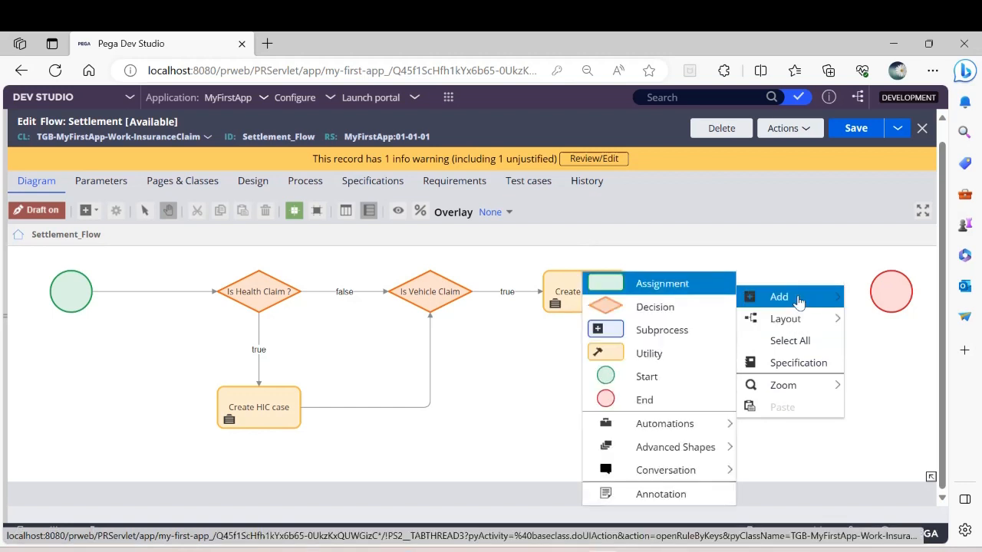
pyautogui.moveTo(674, 424)
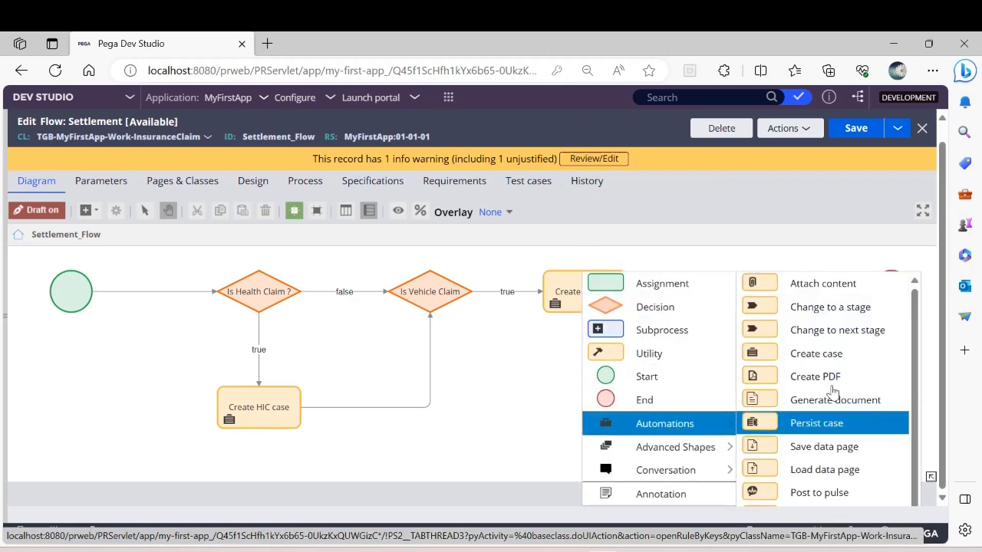
pyautogui.scroll(-3, 832, 406)
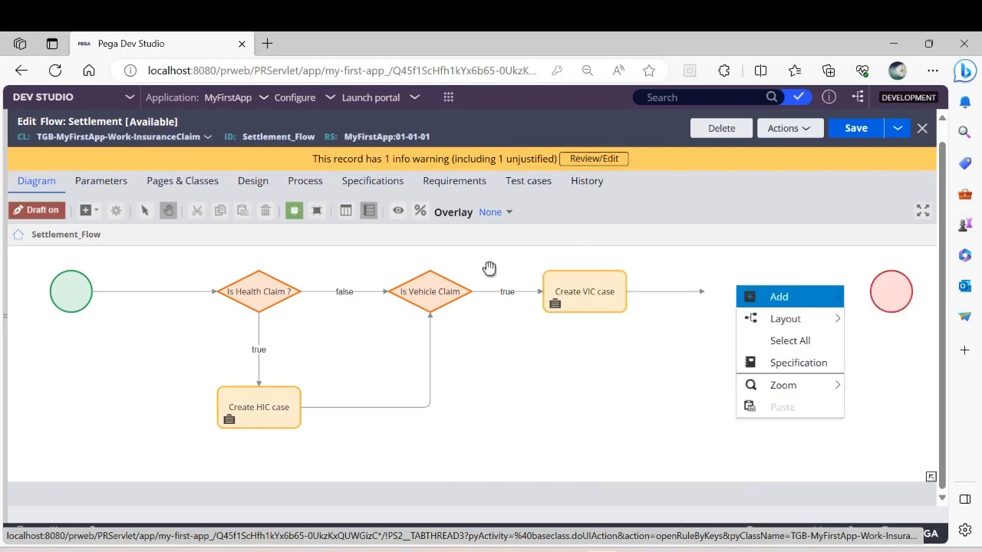
pyautogui.click(593, 395)
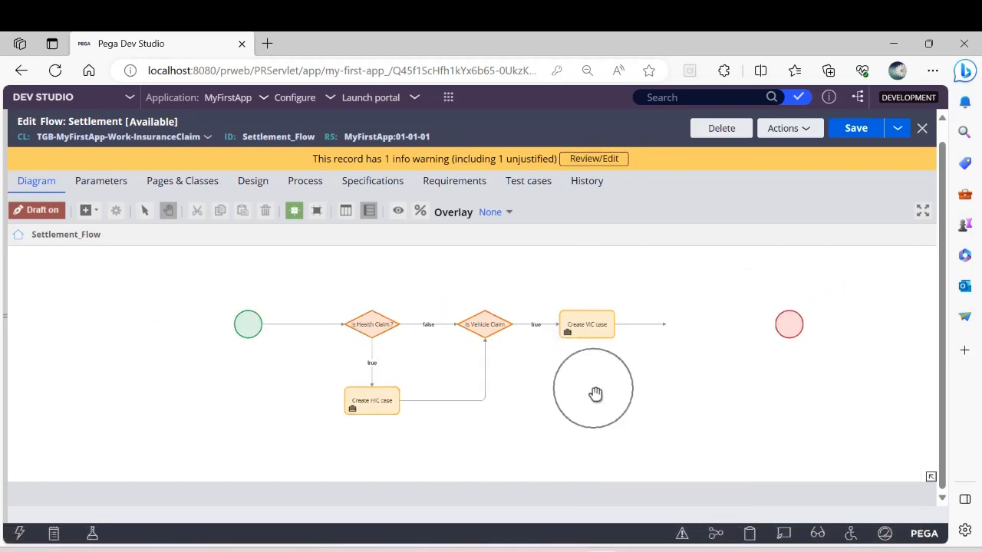
pyautogui.rightClick(675, 274)
pyautogui.moveTo(675, 280)
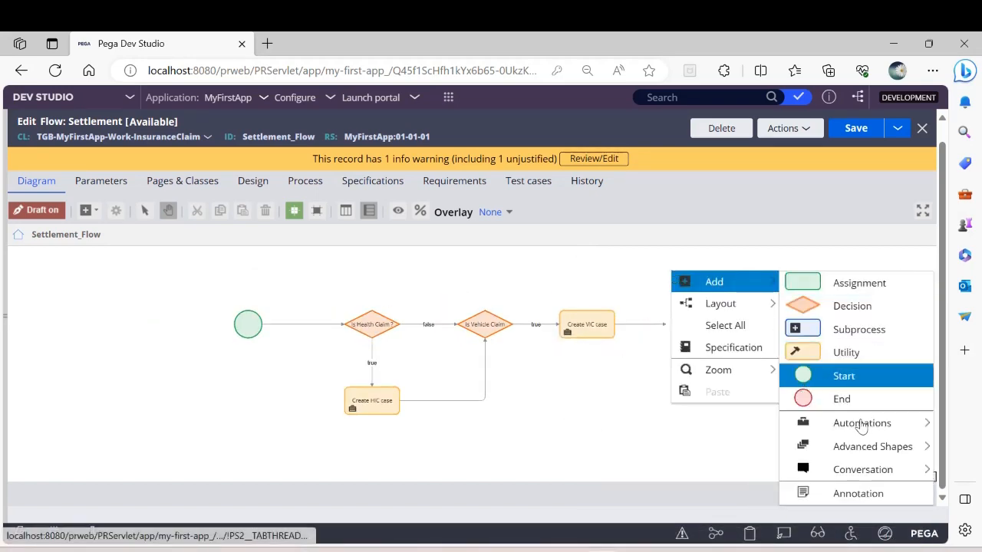
pyautogui.moveTo(861, 424)
pyautogui.scroll(-3, 736, 405)
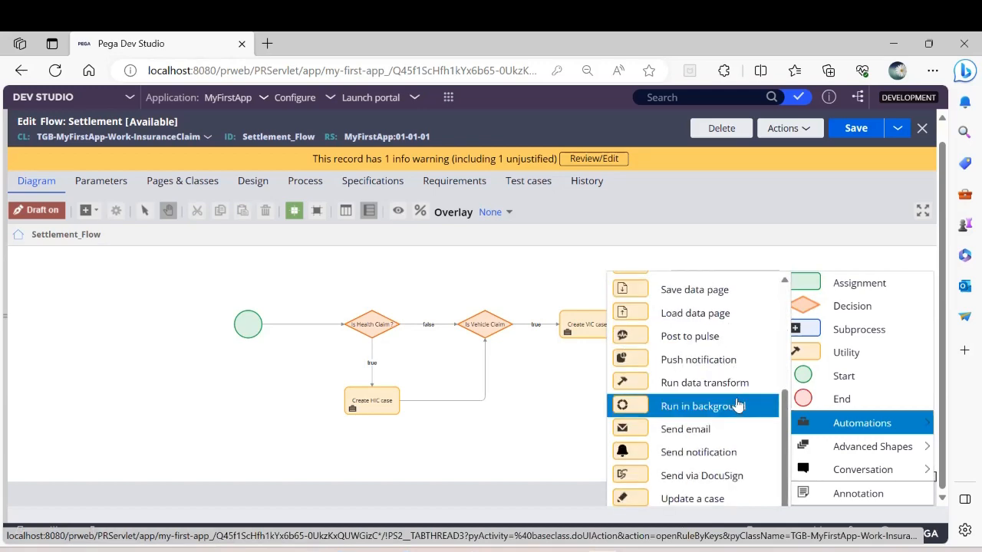
pyautogui.scroll(1, 734, 284)
pyautogui.click(560, 255)
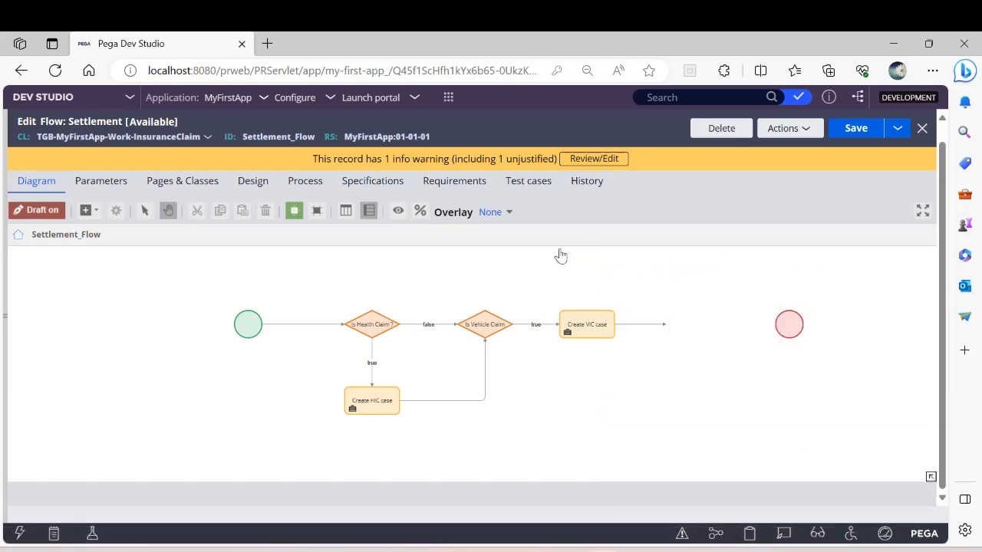
pyautogui.rightClick(560, 255)
pyautogui.moveTo(730, 398)
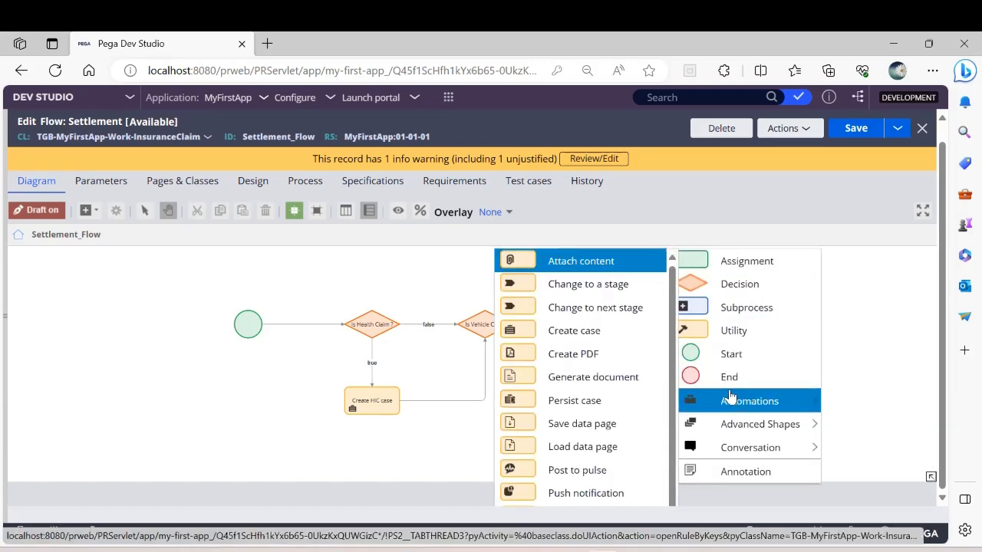
pyautogui.scroll(-3, 605, 397)
pyautogui.click(606, 395)
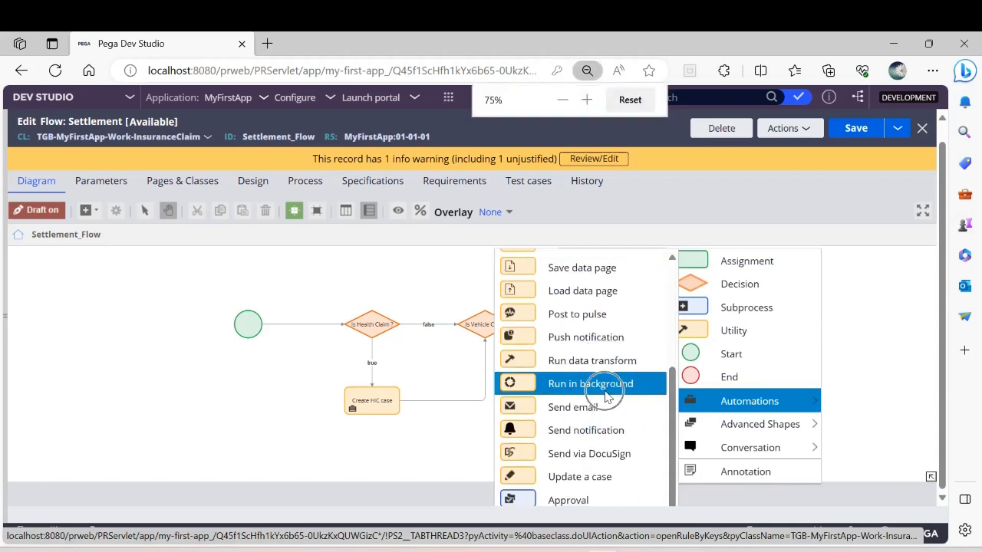
# Step: Add a Wait shape to the empty canvas area near the End shape
pyautogui.rightClick(606, 323)
pyautogui.moveTo(655, 349)
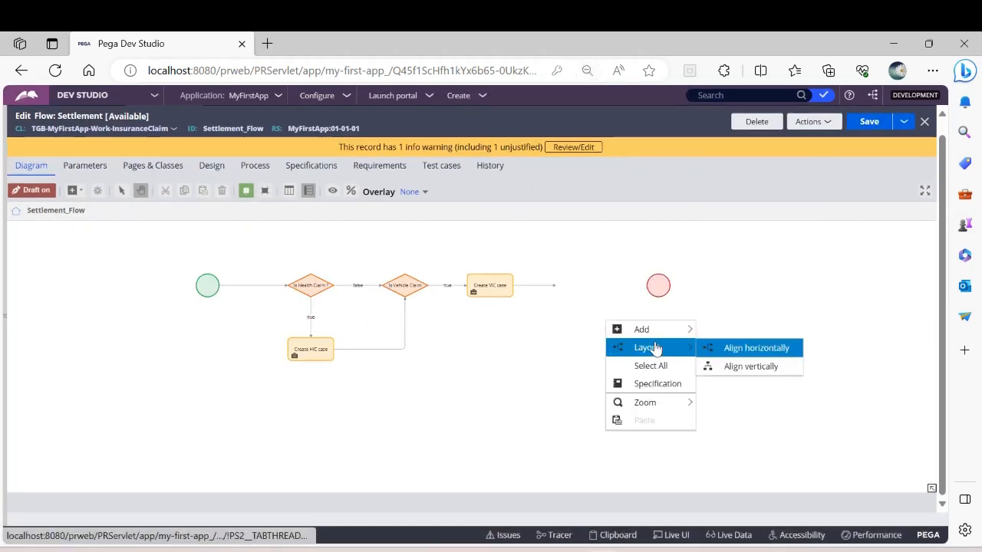
pyautogui.moveTo(664, 330)
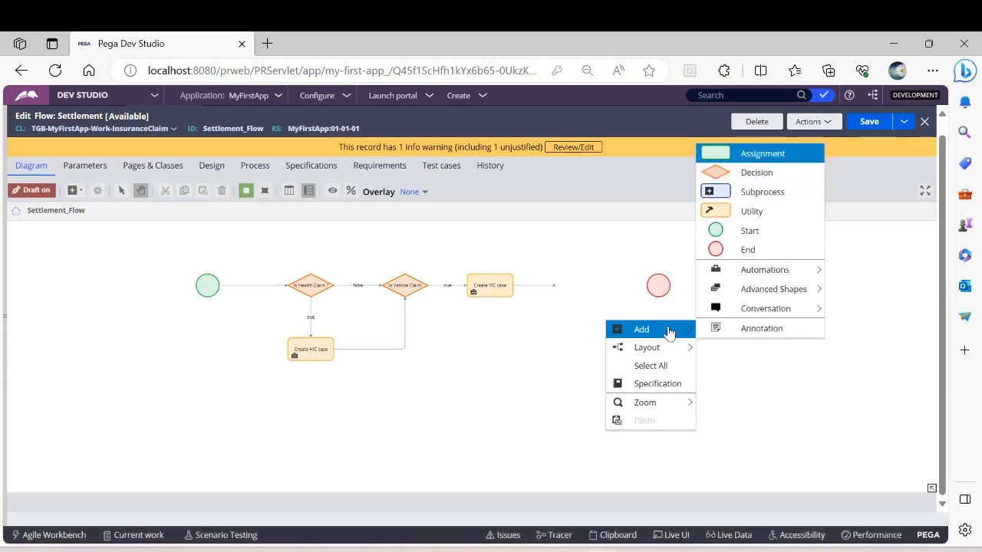
pyautogui.moveTo(766, 270)
pyautogui.scroll(-1, 618, 274)
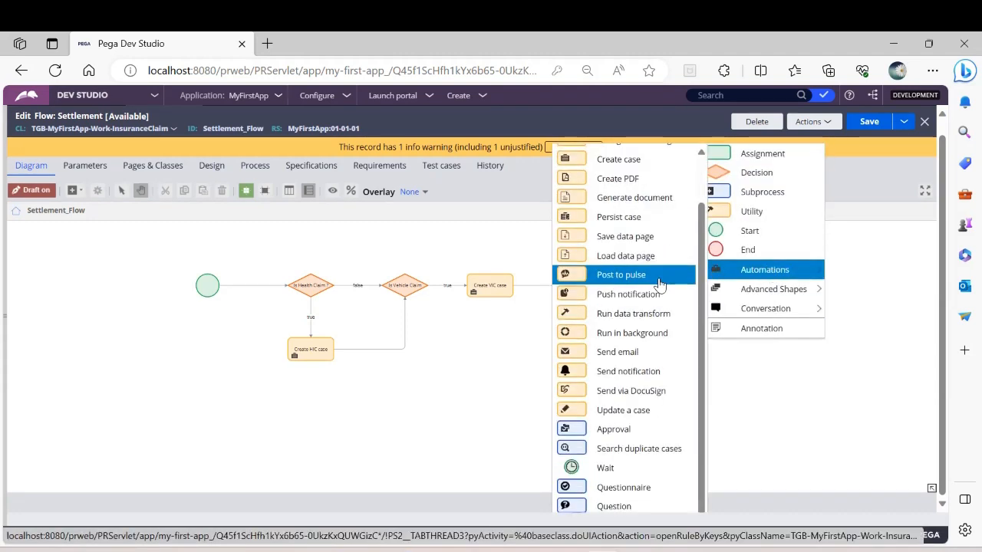
pyautogui.click(606, 469)
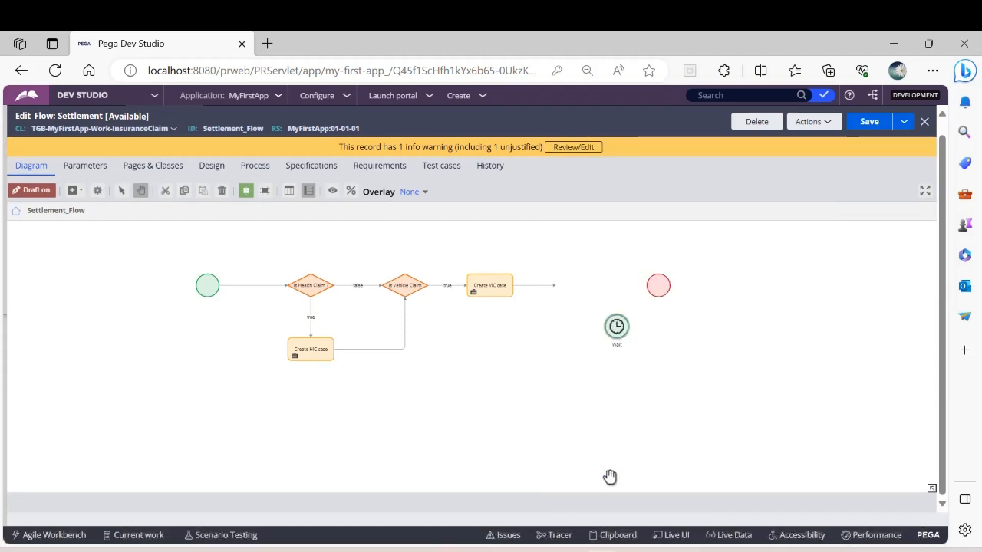
# Step: Duplicate the Wait shape by copying it and pasting the copy below the original
pyautogui.rightClick(616, 338)
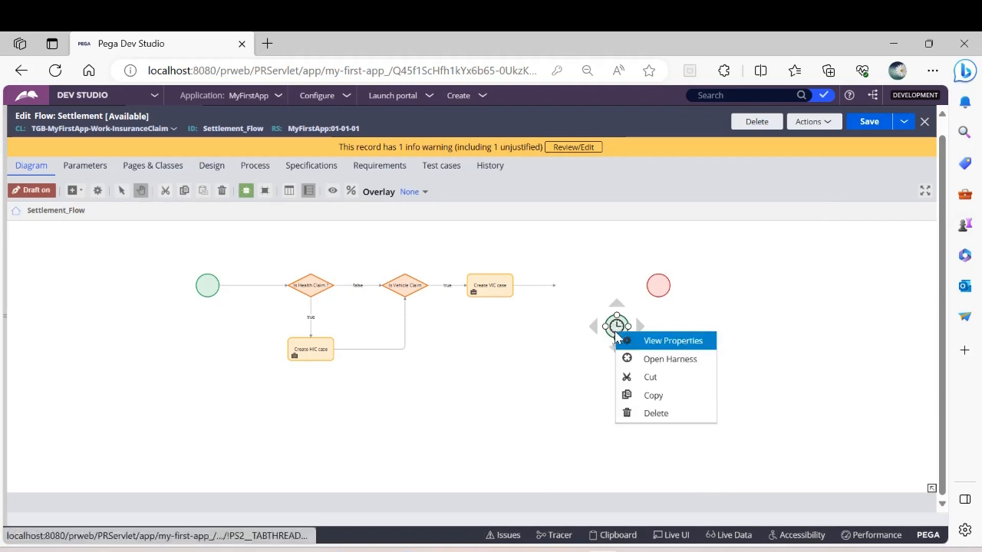
pyautogui.click(653, 395)
pyautogui.rightClick(623, 398)
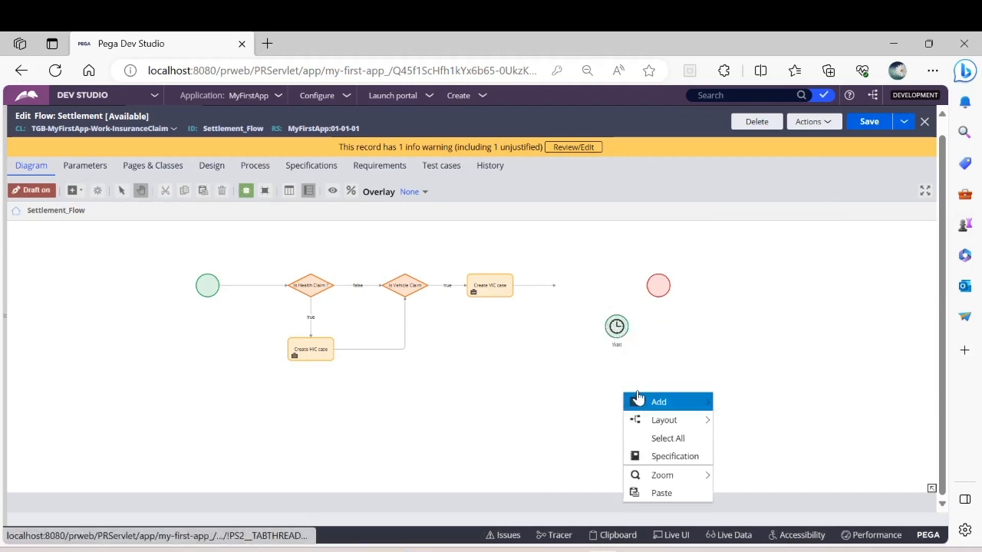
pyautogui.click(665, 495)
pyautogui.scroll(1, 664, 447)
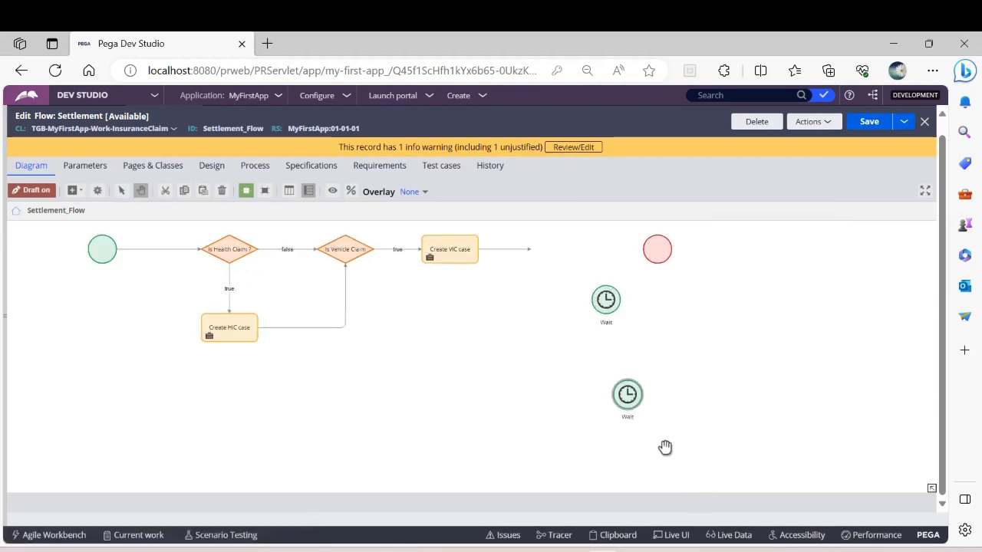
pyautogui.moveTo(498, 376); pyautogui.dragTo(541, 432)
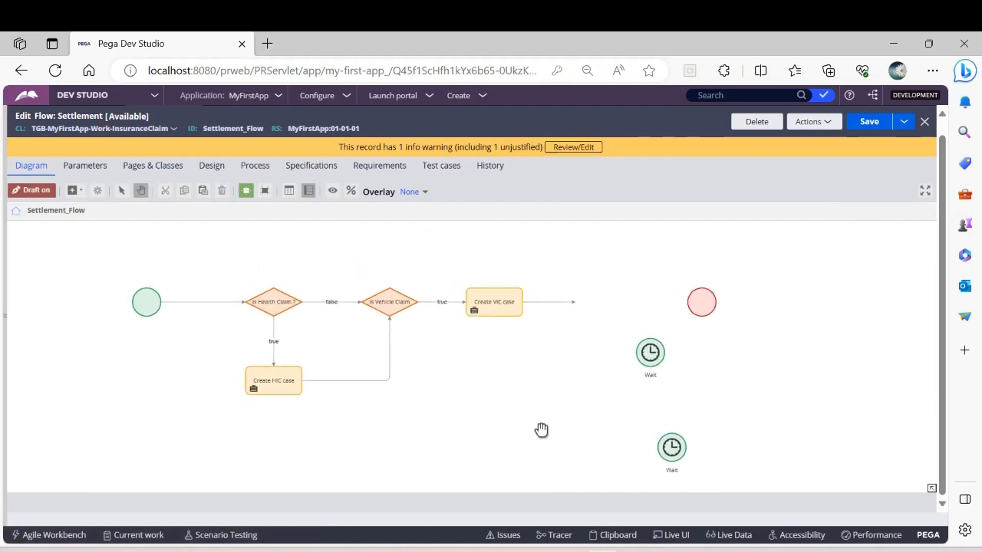
pyautogui.scroll(2, 542, 432)
pyautogui.moveTo(503, 381); pyautogui.dragTo(590, 429)
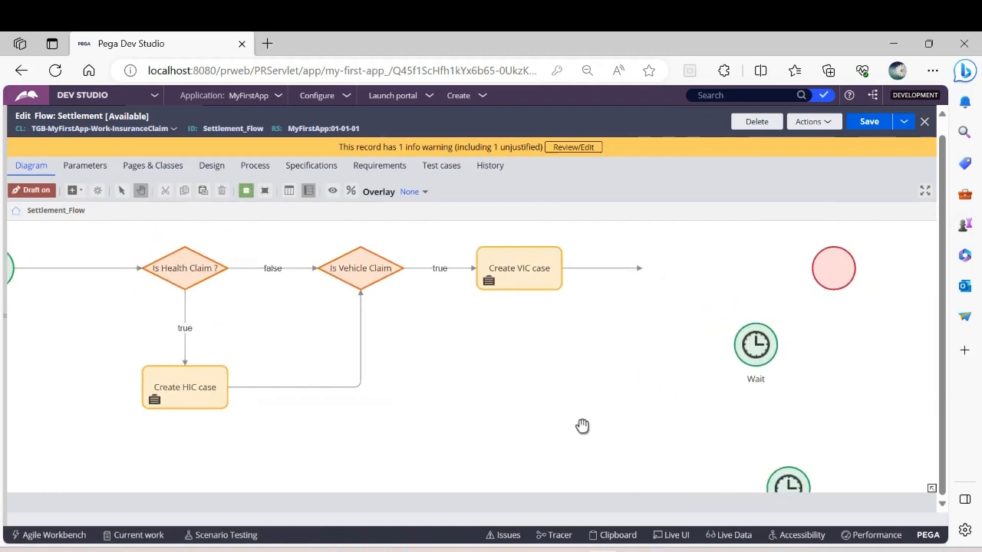
# Step: Attach the copied Wait shape to the end of the Create VIC case connector and place the original Wait shape directly beneath it
pyautogui.moveTo(775, 461); pyautogui.dragTo(637, 390)
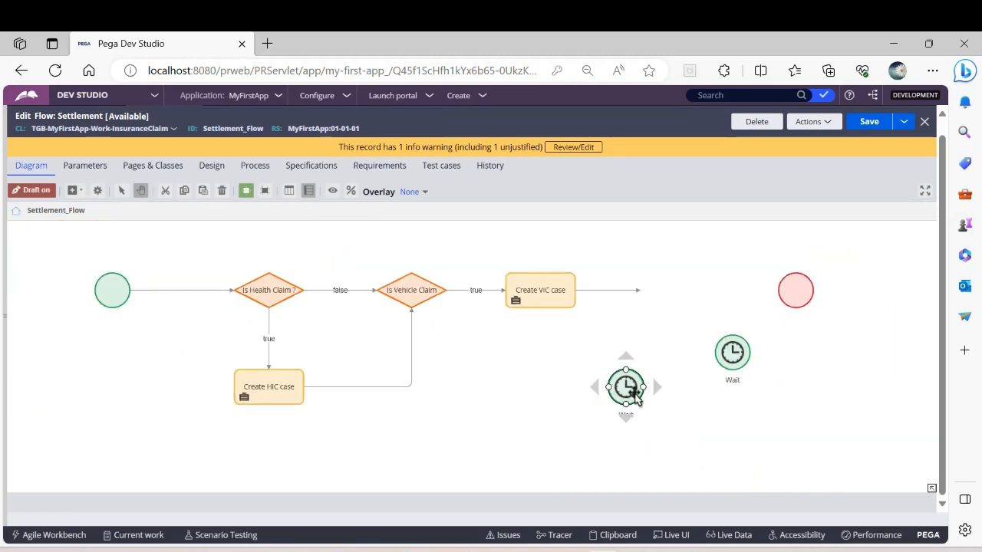
pyautogui.scroll(-1, 634, 392)
pyautogui.moveTo(624, 386); pyautogui.dragTo(673, 288)
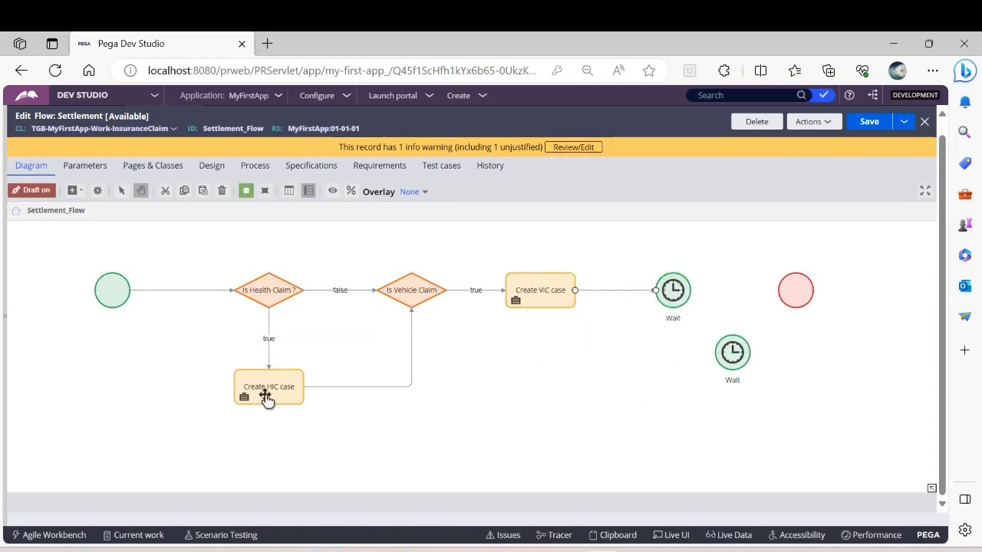
pyautogui.moveTo(727, 365); pyautogui.dragTo(667, 383)
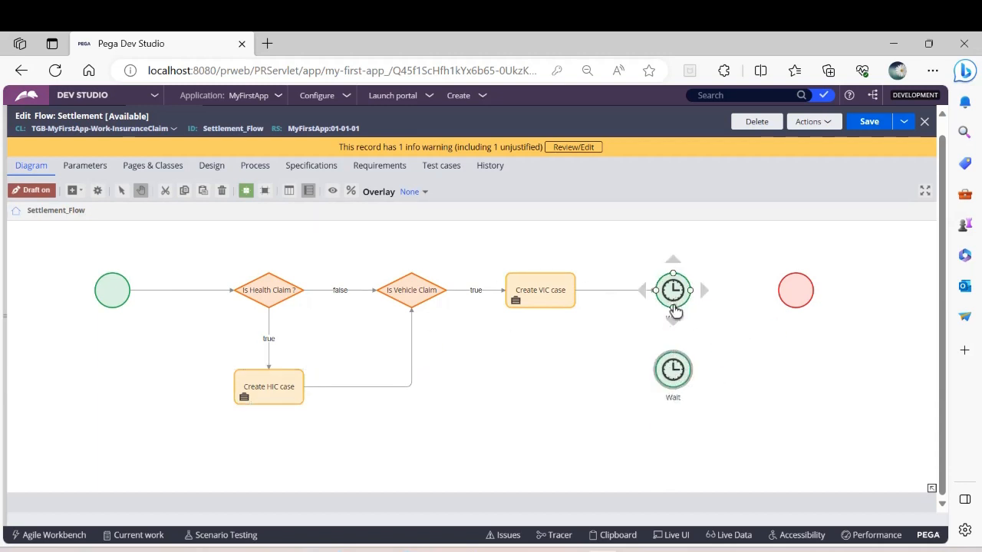
# Step: Try to draw a connector from the underside of the Wait shape after Create VIC case toward the Wait shape beneath it
pyautogui.moveTo(674, 310); pyautogui.dragTo(689, 330)
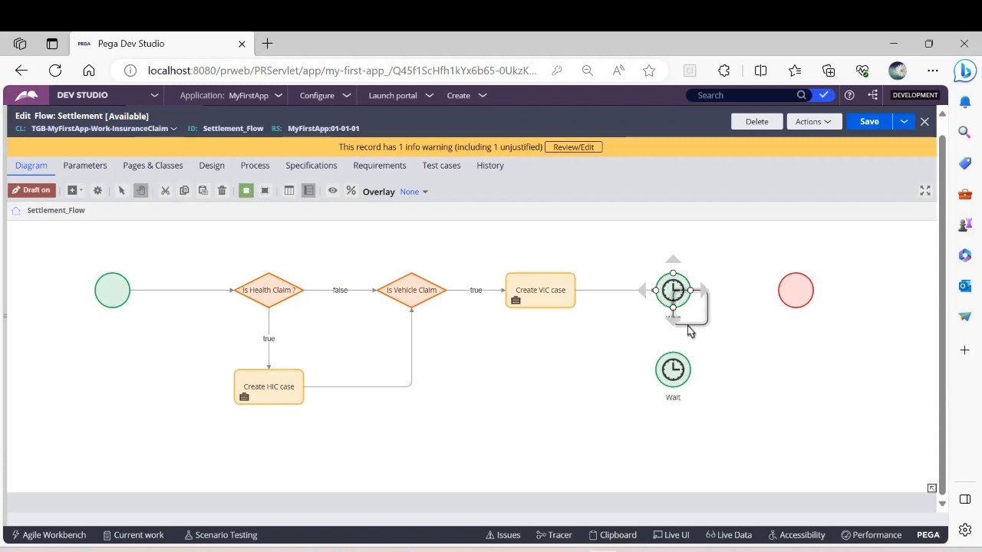
pyautogui.rightClick(688, 328)
pyautogui.click(721, 405)
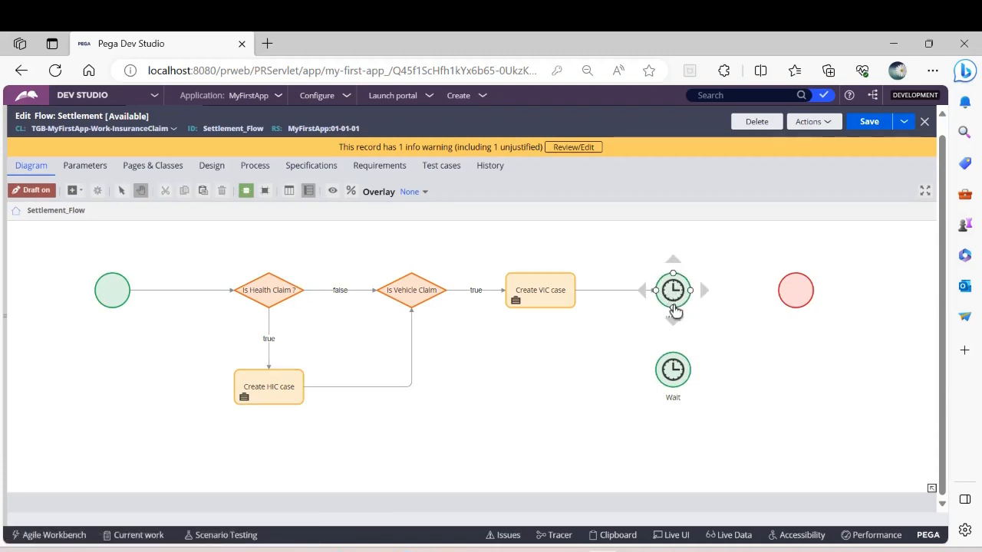
pyautogui.moveTo(673, 309); pyautogui.dragTo(693, 319)
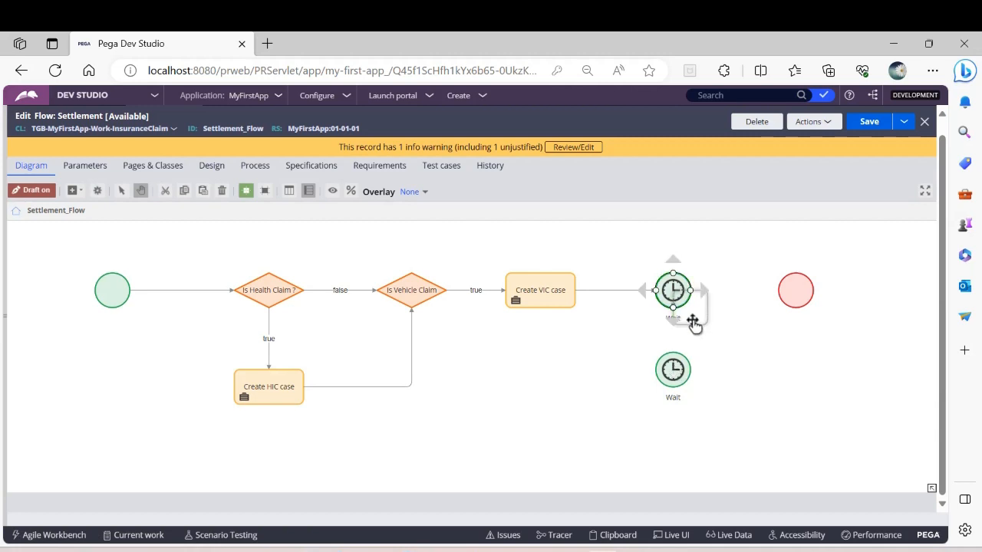
pyautogui.rightClick(692, 325)
pyautogui.click(723, 405)
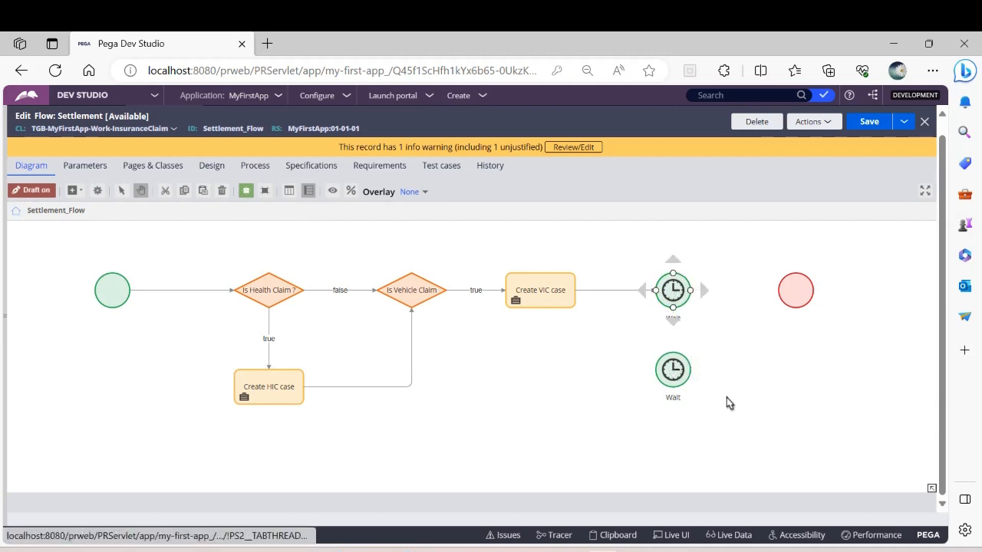
pyautogui.moveTo(673, 313)
pyautogui.mouseDown()
pyautogui.moveTo(672, 370)
pyautogui.moveTo(685, 327)
pyautogui.mouseUp()
pyautogui.rightClick(684, 326)
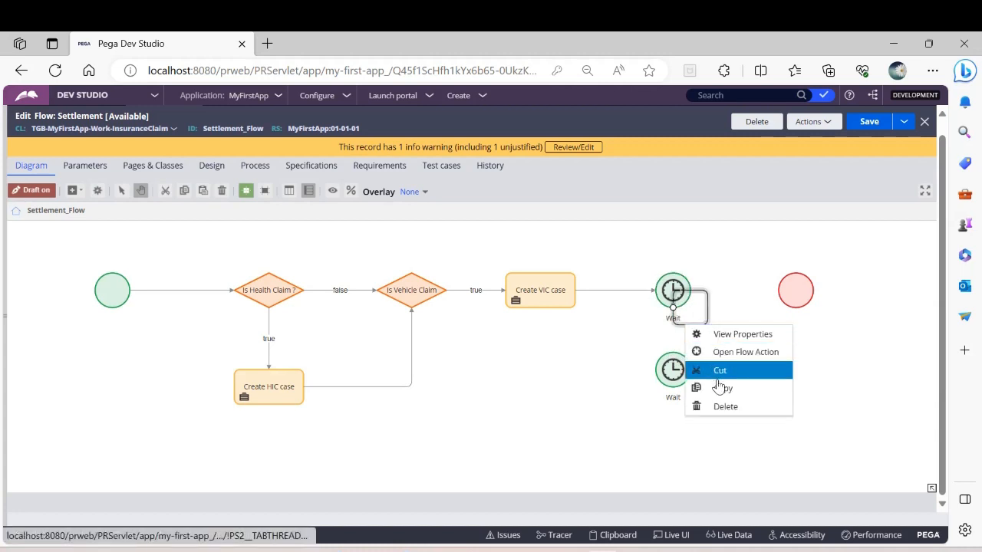
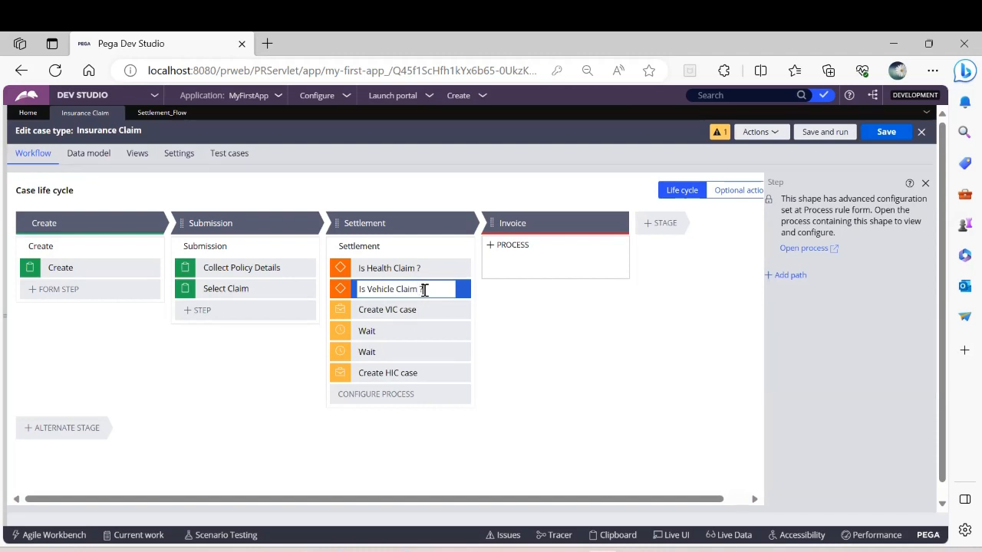
# Step: Set the Create VIC case step in the Settlement stage to create a Vehicle Insurance Claim child case
pyautogui.click(589, 346)
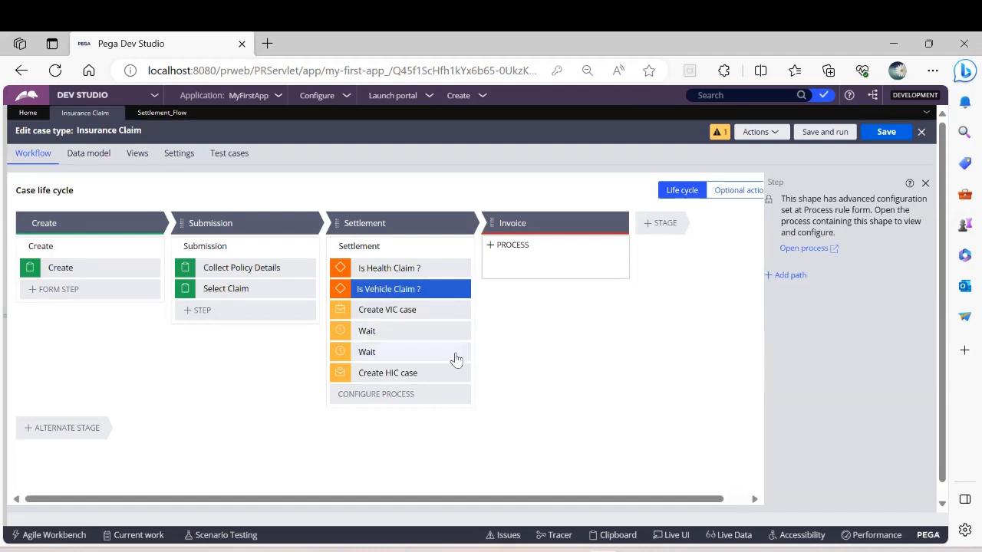
pyautogui.doubleClick(397, 309)
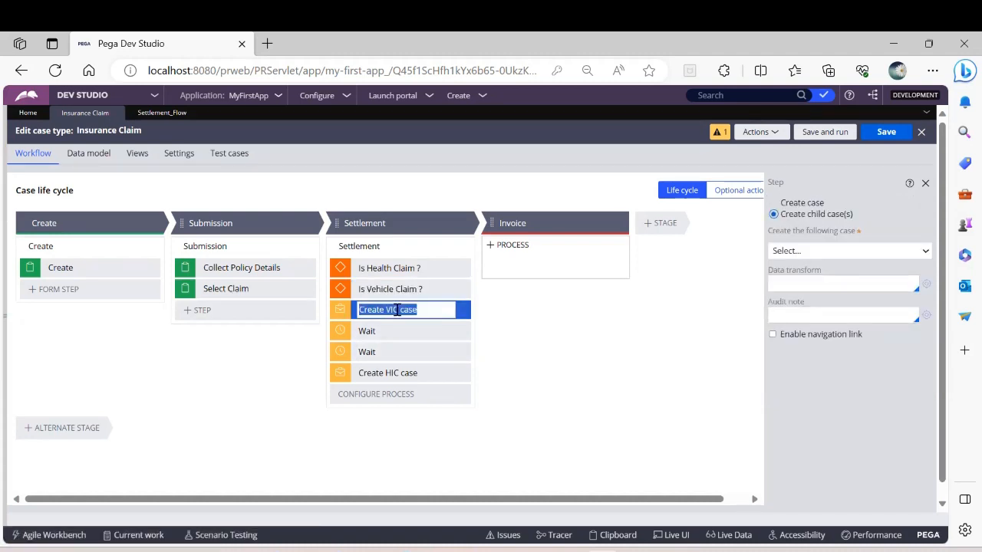
pyautogui.click(810, 255)
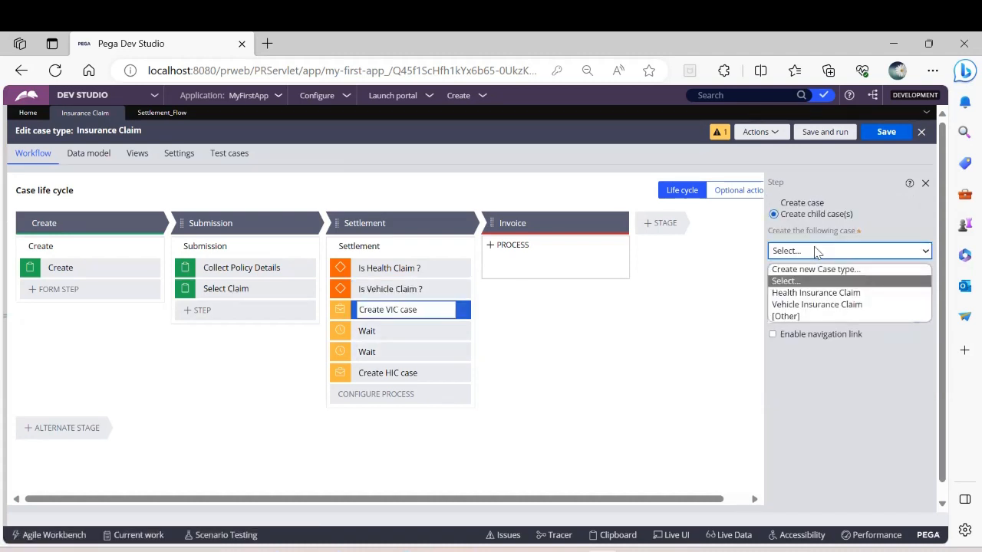
pyautogui.click(812, 305)
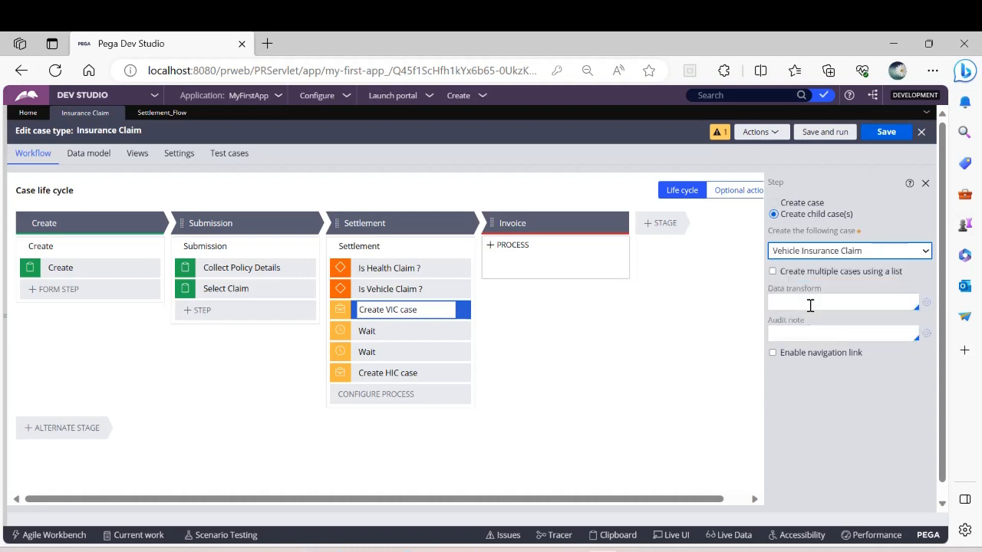
# Step: Set the Create HIC case step to create a Health Insurance Claim child case and save the case type
pyautogui.click(401, 376)
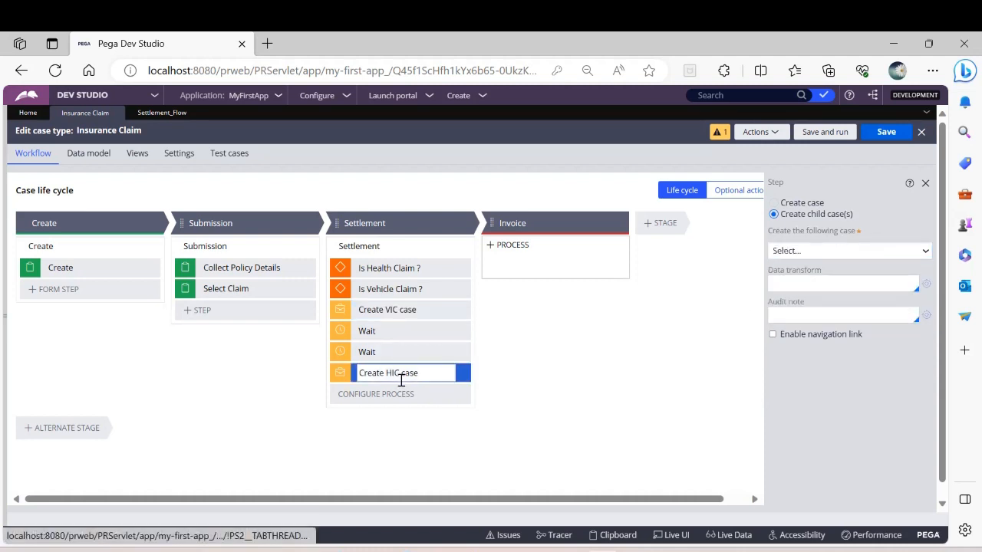
pyautogui.click(825, 251)
pyautogui.click(816, 290)
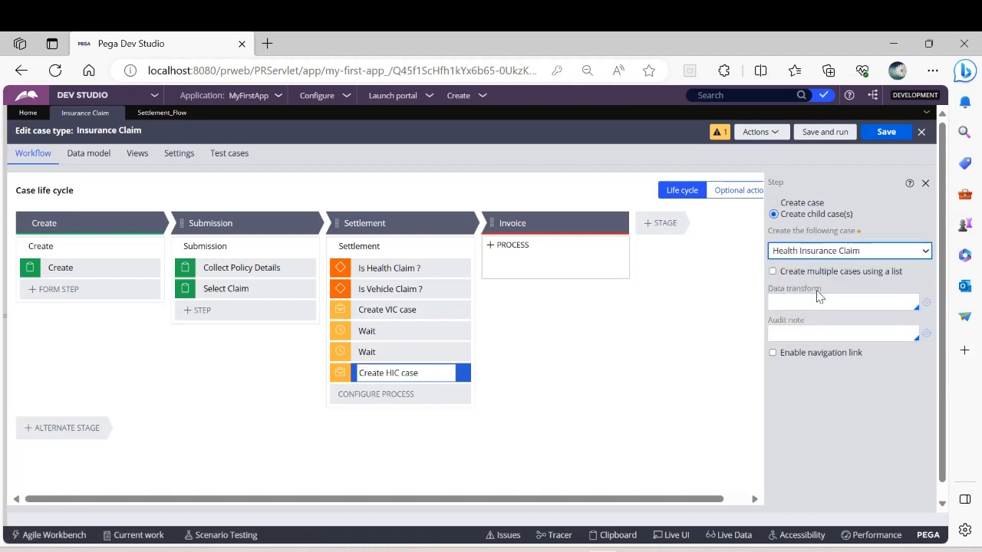
pyautogui.click(885, 134)
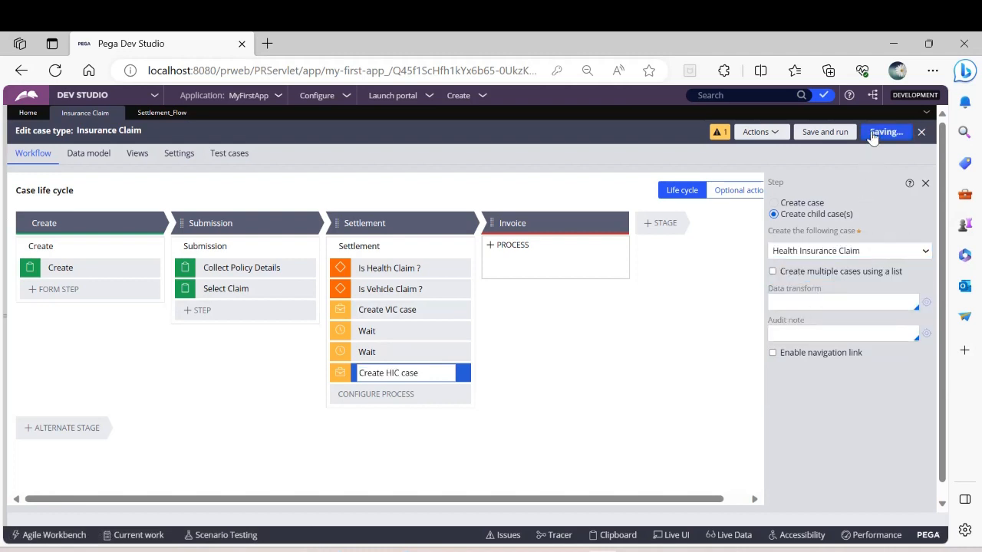
# Step: Make the Wait step after Create VIC case wait for any Vehicle Insurance Claim to be resolved, and rename it Wait For VIC
pyautogui.click(377, 330)
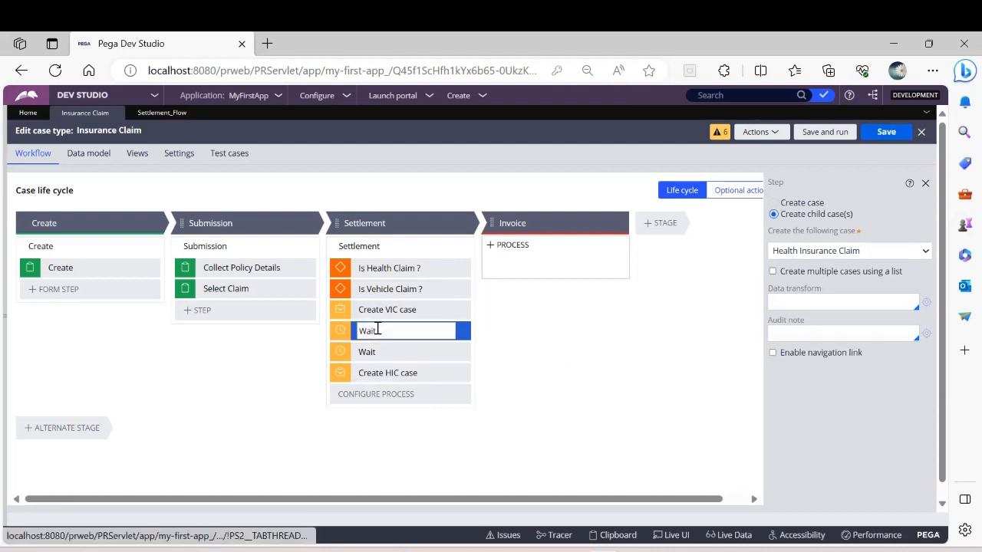
pyautogui.click(393, 329)
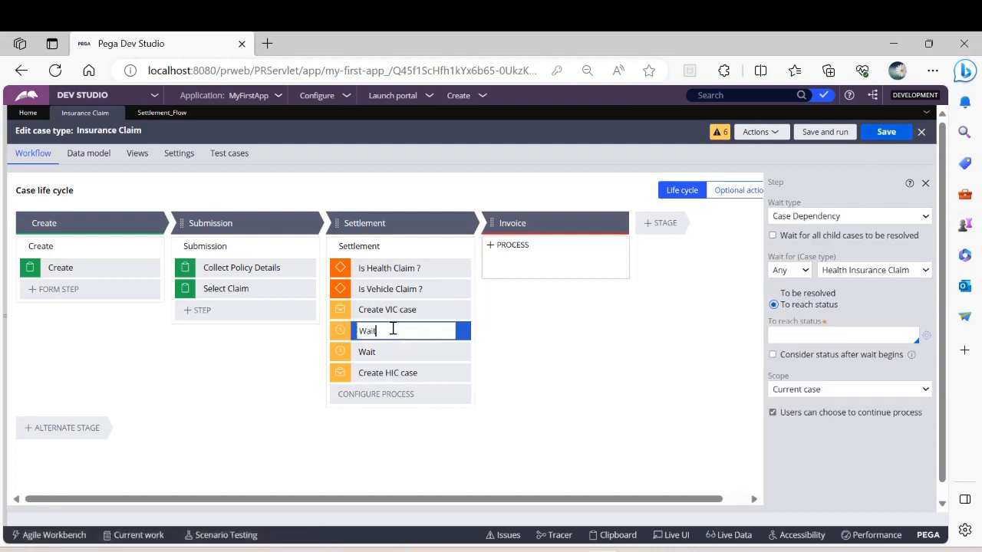
pyautogui.click(862, 270)
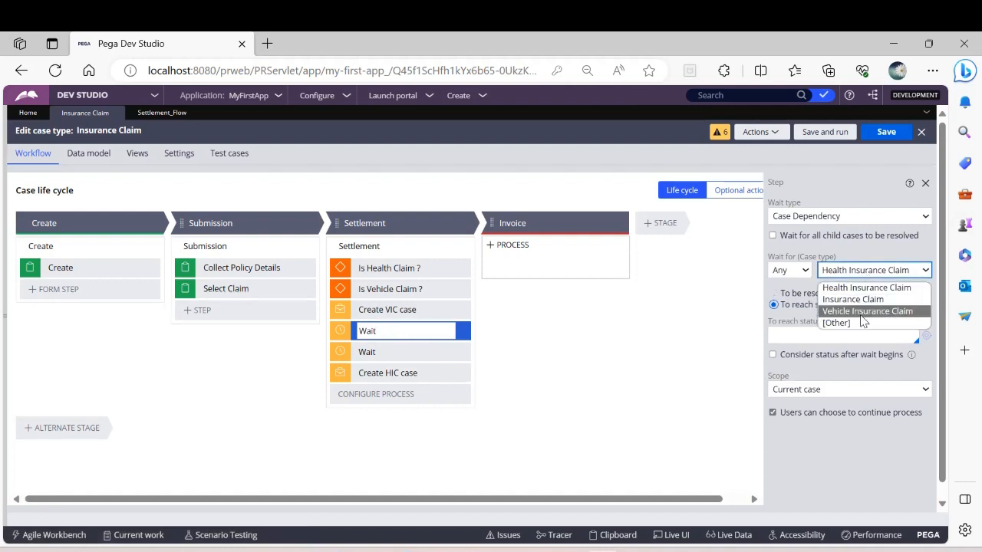
pyautogui.click(865, 311)
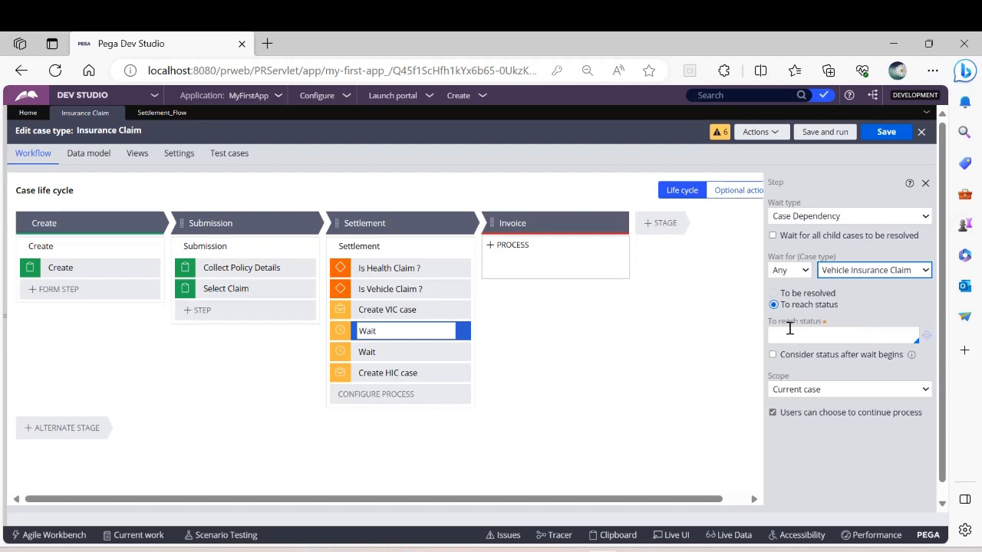
pyautogui.click(774, 294)
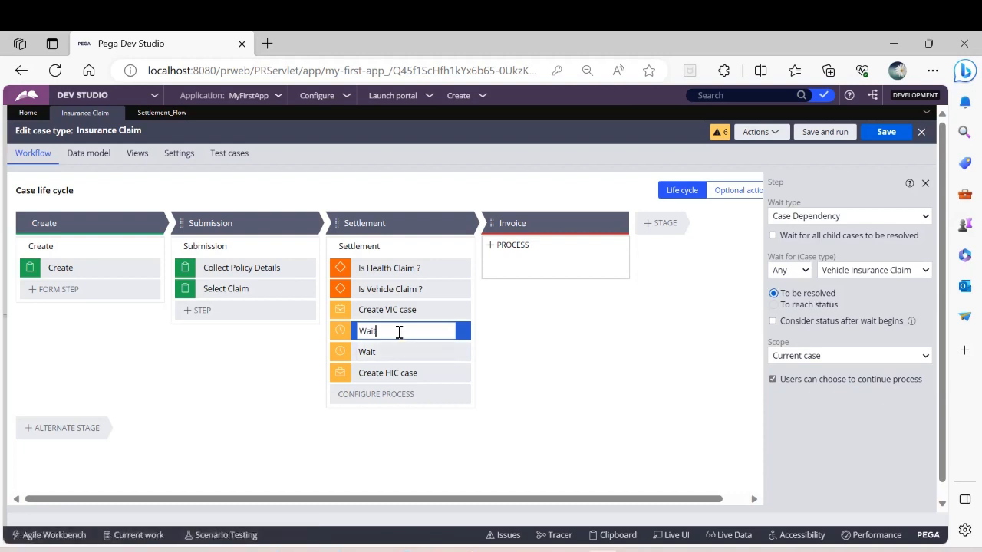
pyautogui.write('For VIC')
# Step: Rename the remaining Wait step in the Settlement stage to Wait For HIC
pyautogui.click(395, 351)
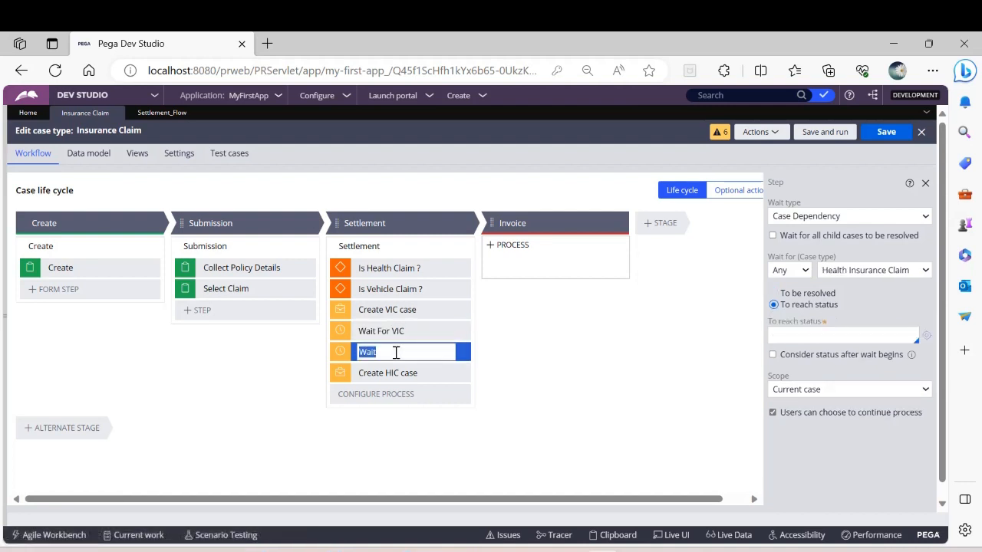
pyautogui.click(396, 351)
pyautogui.write('For HIC')
pyautogui.press('Return')
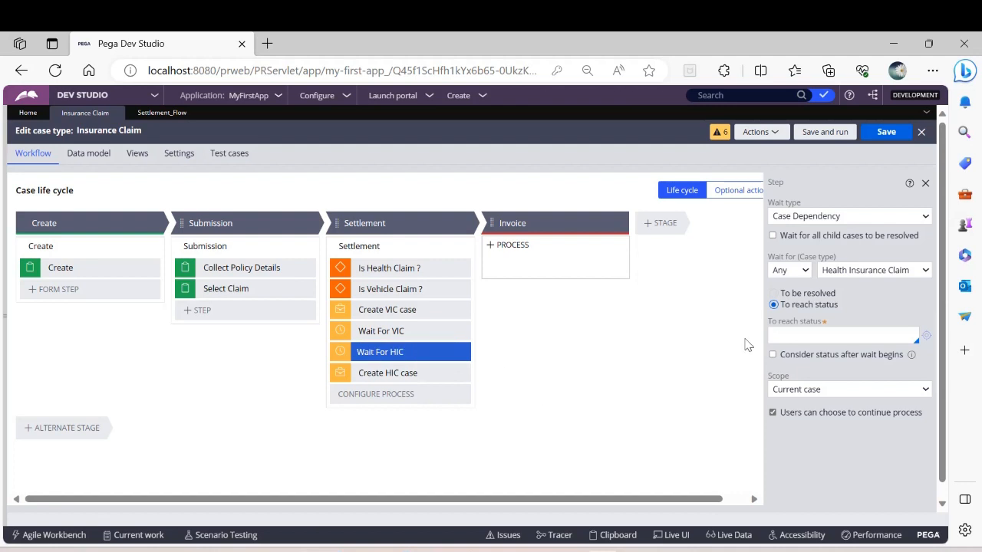
# Step: Make Wait For HIC wait for any Health Insurance Claim to be resolved, and save the case type
pyautogui.click(876, 273)
pyautogui.click(874, 274)
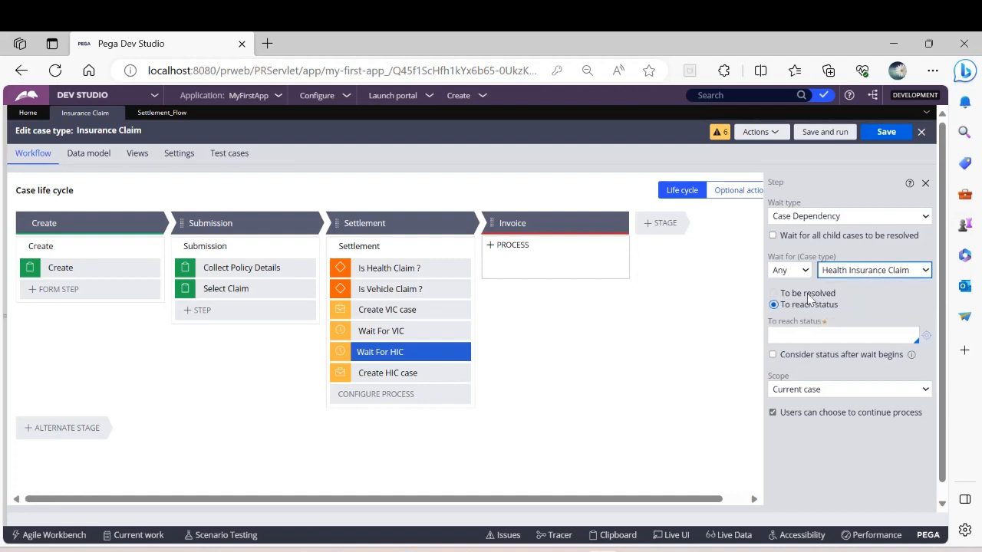
pyautogui.click(773, 293)
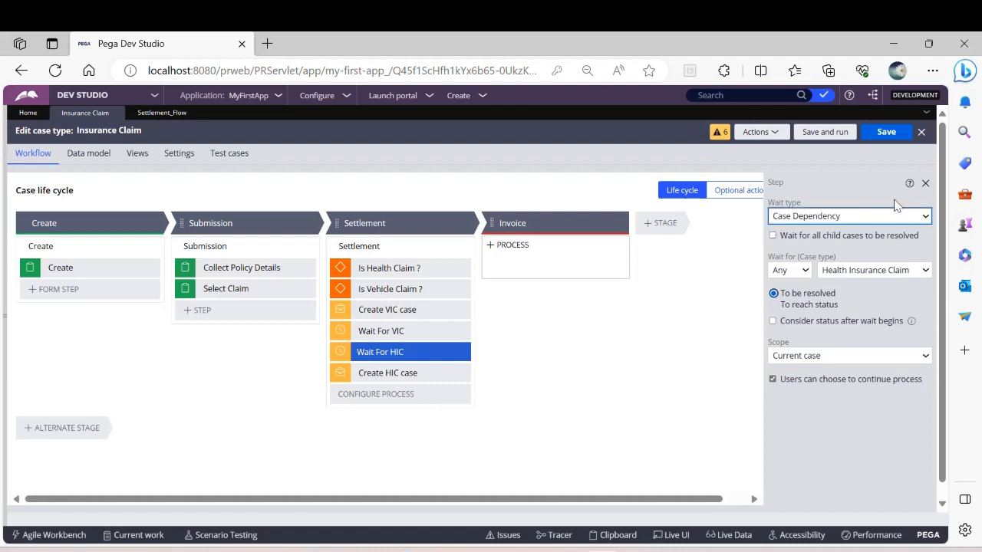
pyautogui.click(886, 132)
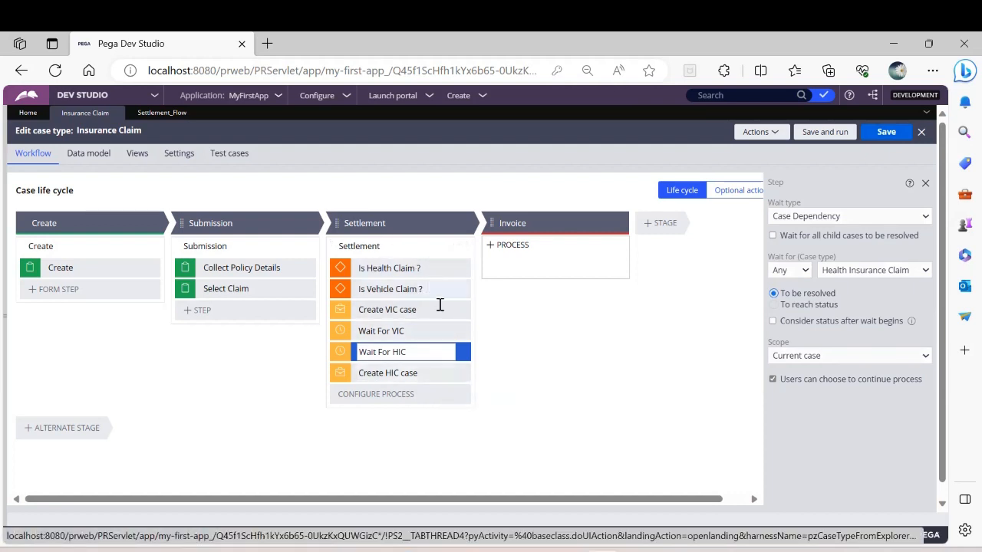
# Step: Add a Collect information step named Total Invoice to the Invoice stage and save the case type
pyautogui.moveTo(540, 251)
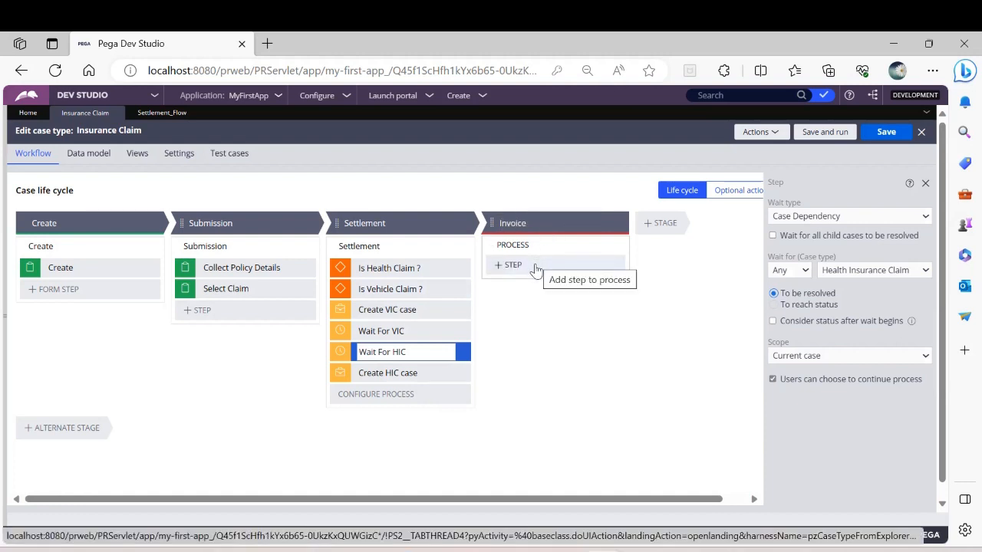
pyautogui.click(537, 264)
pyautogui.click(523, 307)
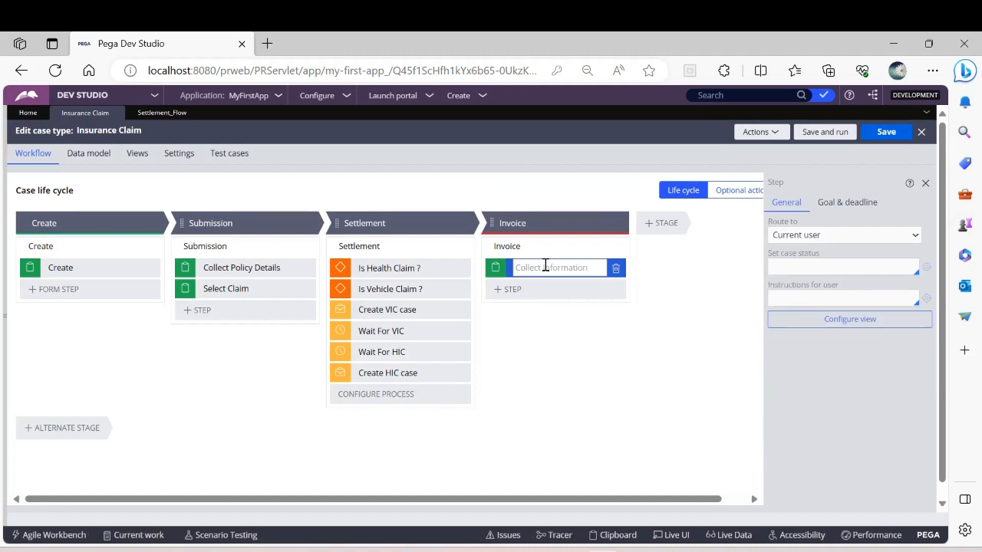
pyautogui.write('Total Invoice')
pyautogui.click(882, 133)
# Step: Add a Currency field named Total Claim Amount to the Total Invoice step's view
pyautogui.click(839, 325)
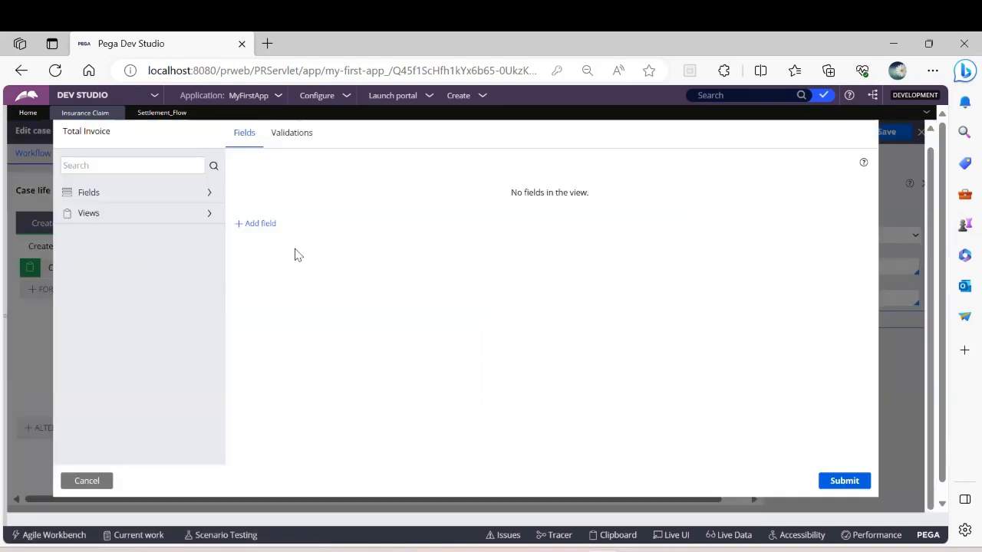
pyautogui.click(266, 224)
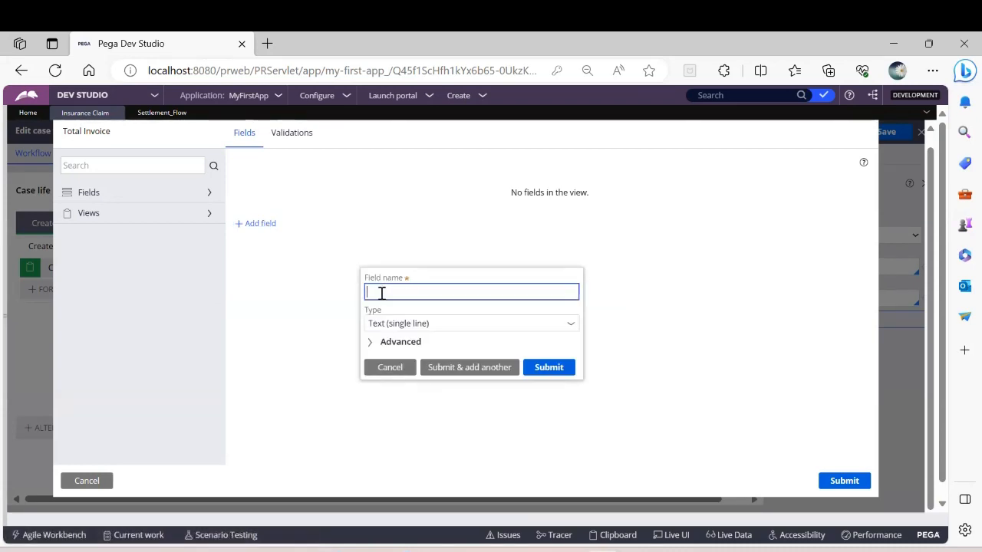
pyautogui.write('Total Claim Amount')
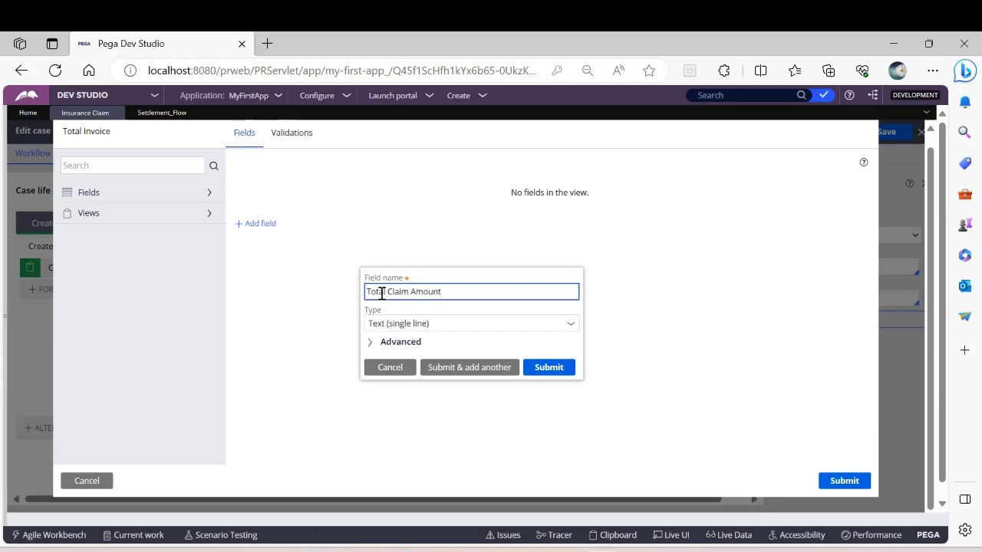
pyautogui.click(572, 328)
pyautogui.click(572, 328)
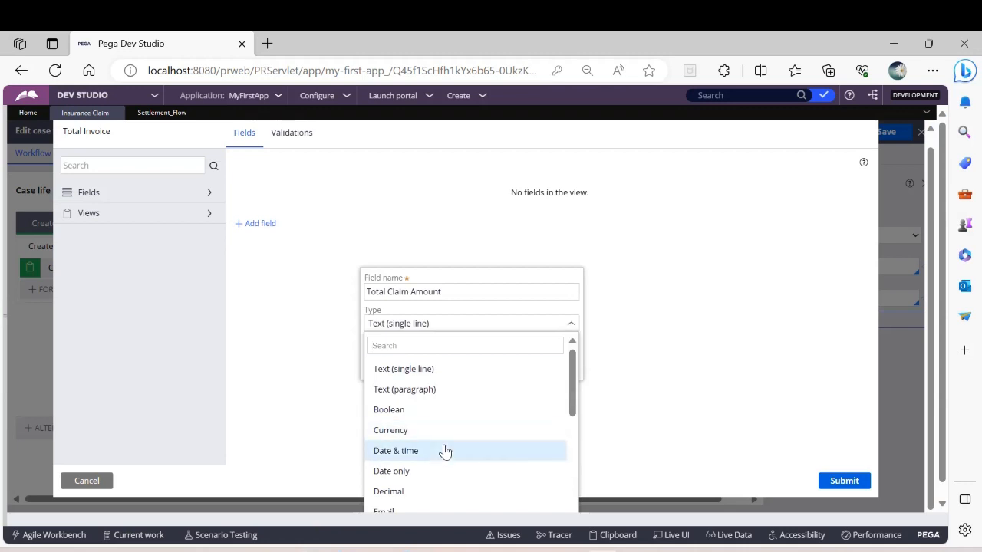
pyautogui.click(393, 431)
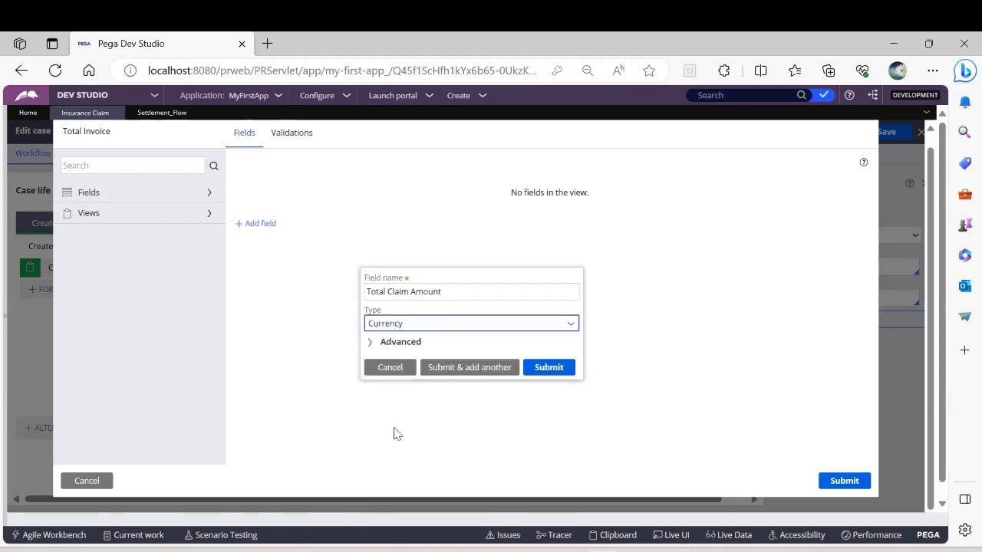
pyautogui.click(549, 368)
pyautogui.click(549, 368)
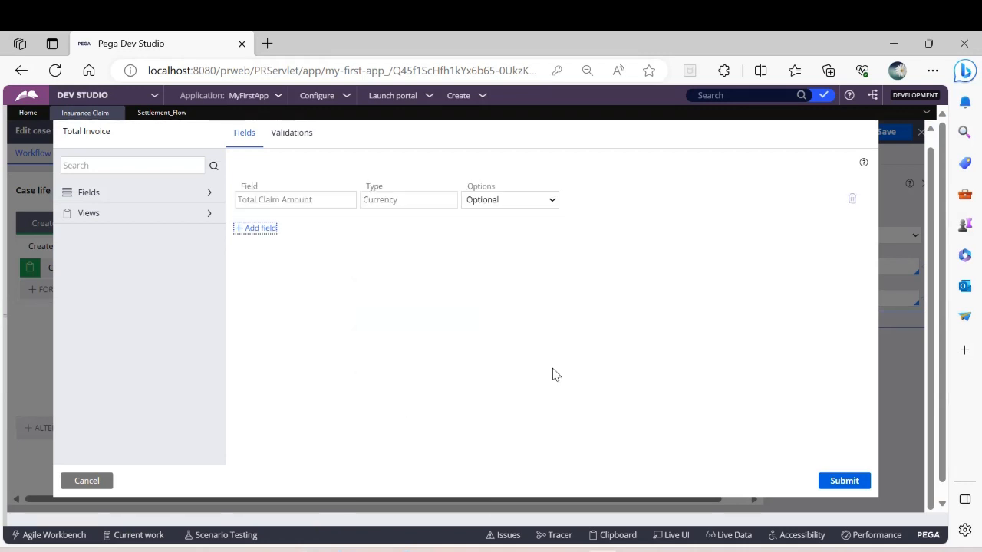
# Step: Make the Total Claim Amount field read-only, submit the view, and save the case type
pyautogui.click(535, 200)
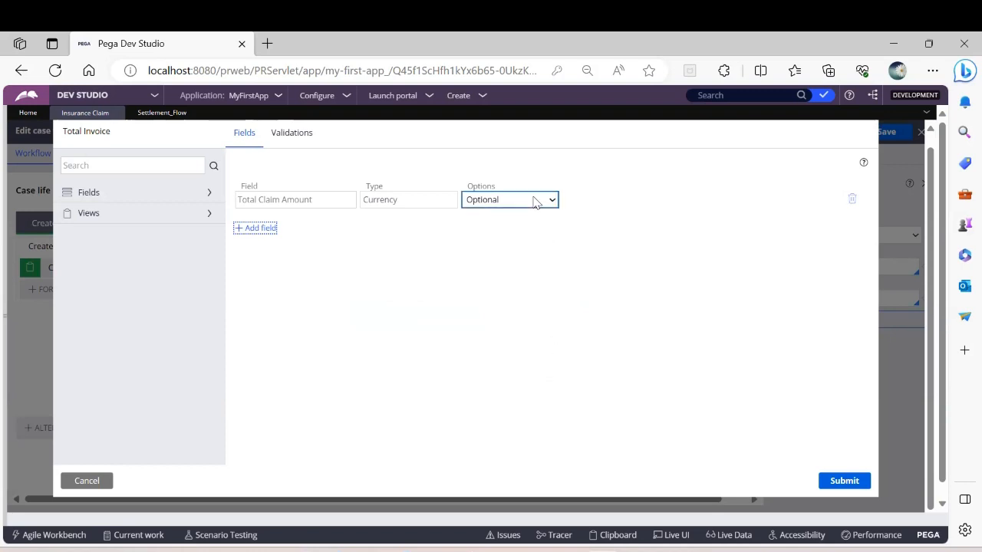
pyautogui.click(522, 242)
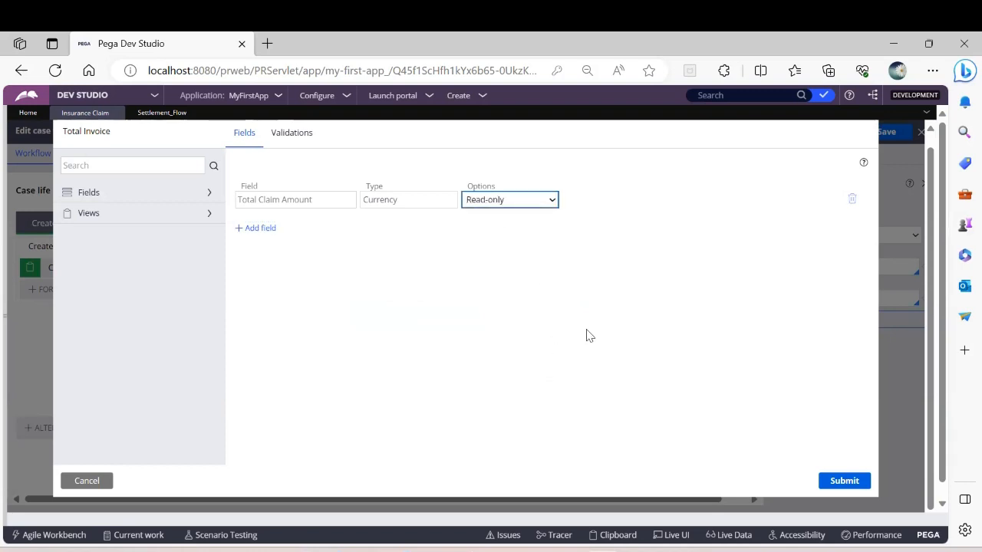
pyautogui.click(841, 482)
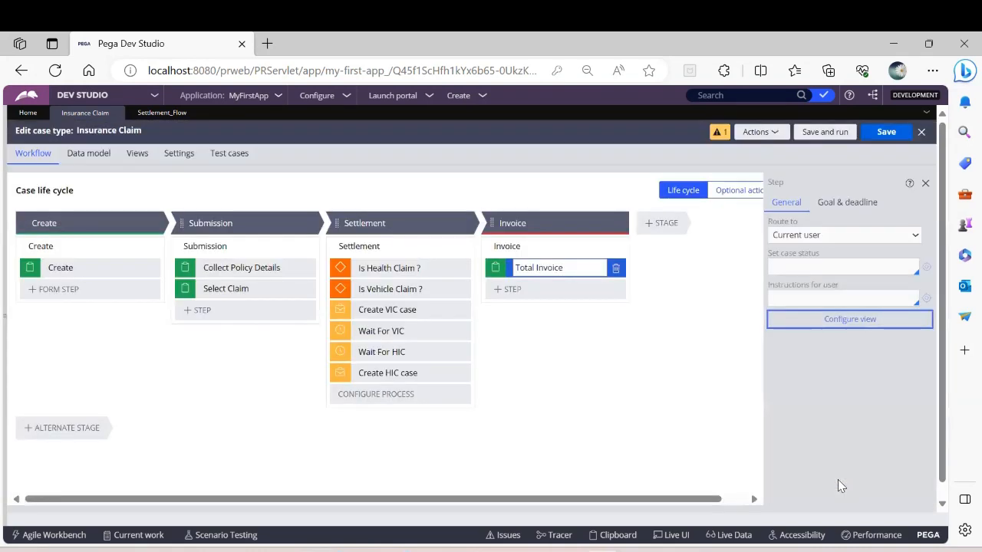
pyautogui.click(888, 132)
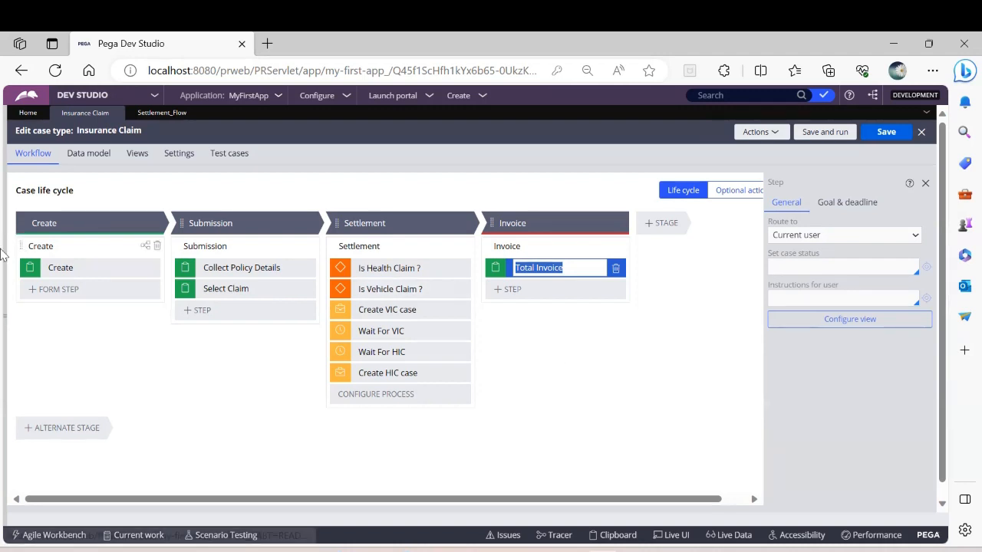
# Step: Open the Health Insurance Claim case type nested under Insurance Claim for editing
pyautogui.click(7, 253)
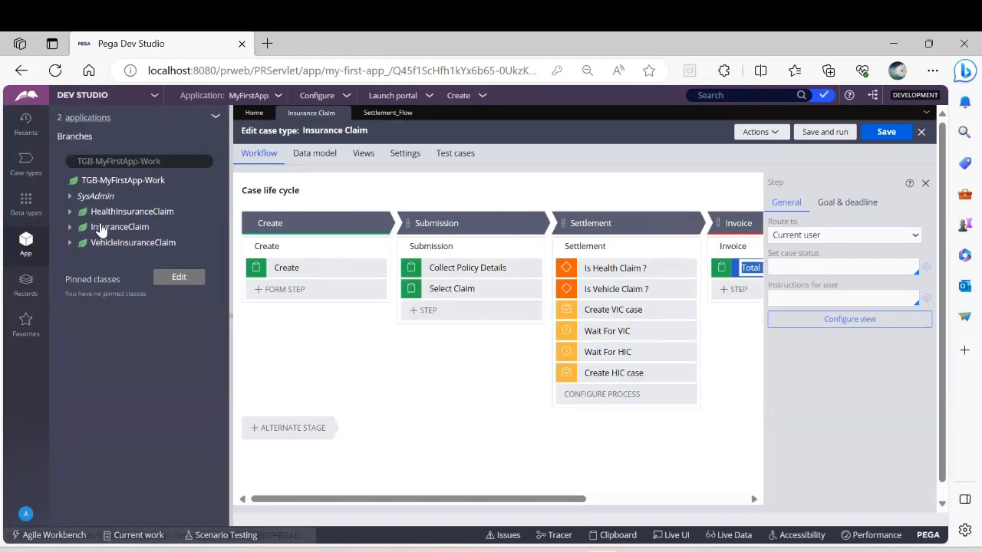
pyautogui.click(24, 175)
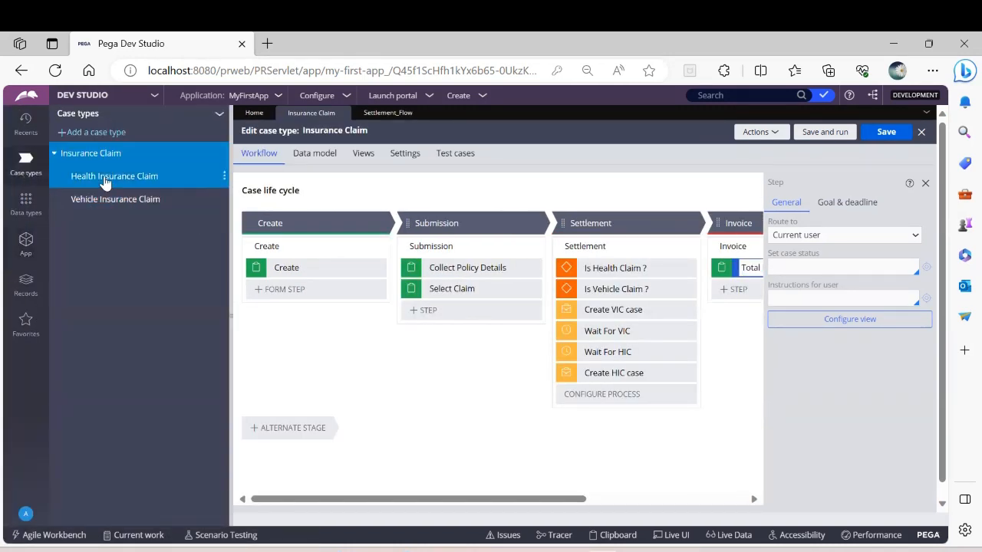
pyautogui.click(104, 176)
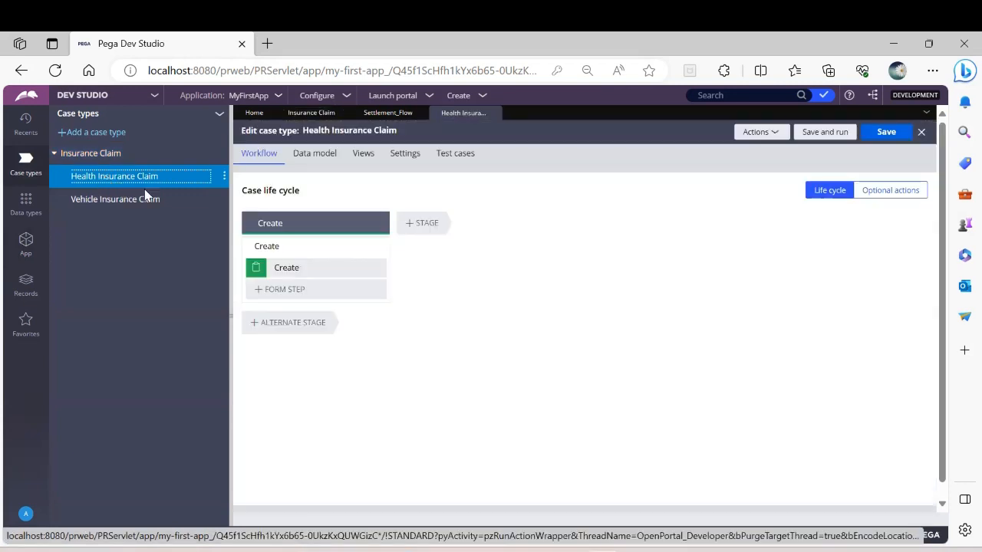
# Step: Add a stage named New to Health Insurance Claim, with a Collect information step named View Policy Details
pyautogui.click(432, 223)
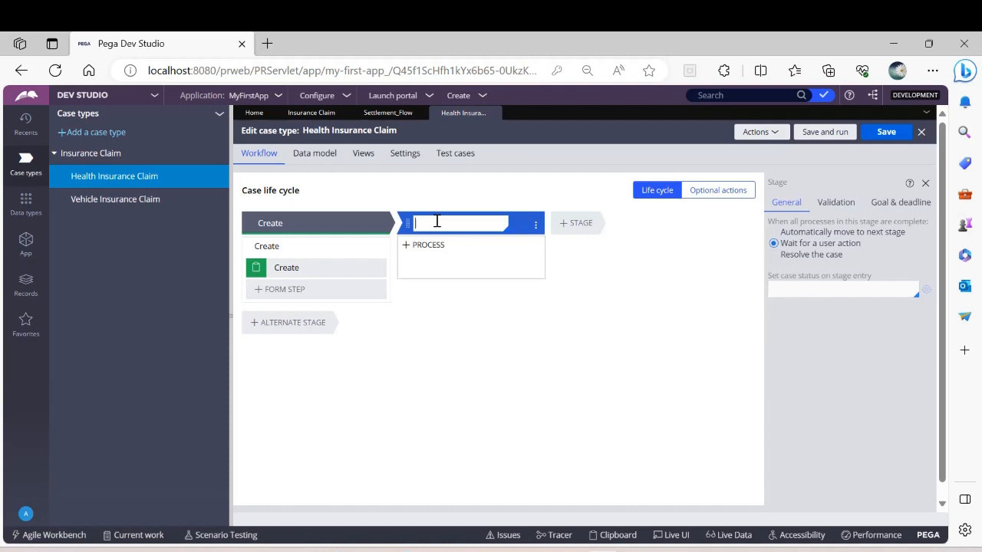
pyautogui.write('New')
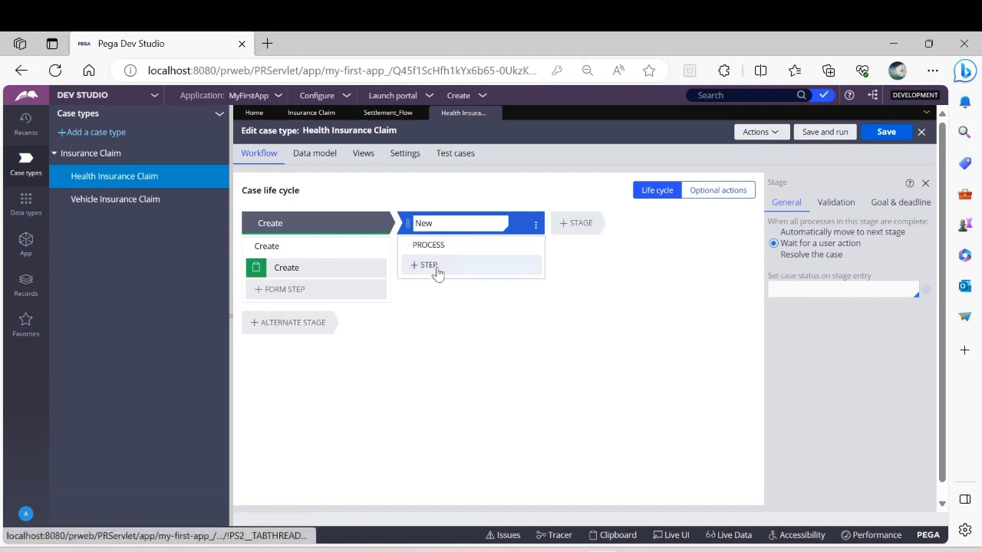
pyautogui.click(436, 268)
pyautogui.click(432, 304)
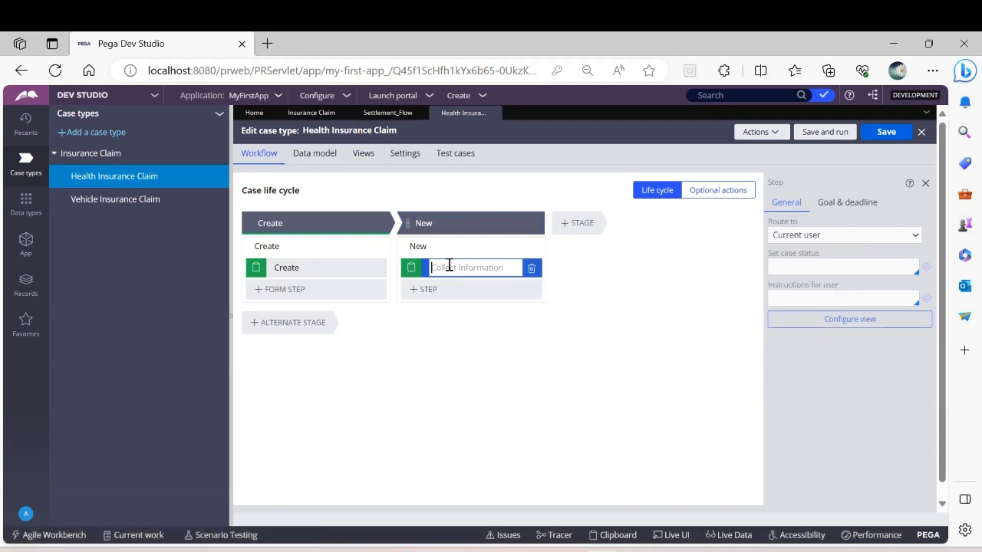
pyautogui.write('View CuPlicy')
pyautogui.press('BackSpace')
pyautogui.press('BackSpace')
pyautogui.press('BackSpace')
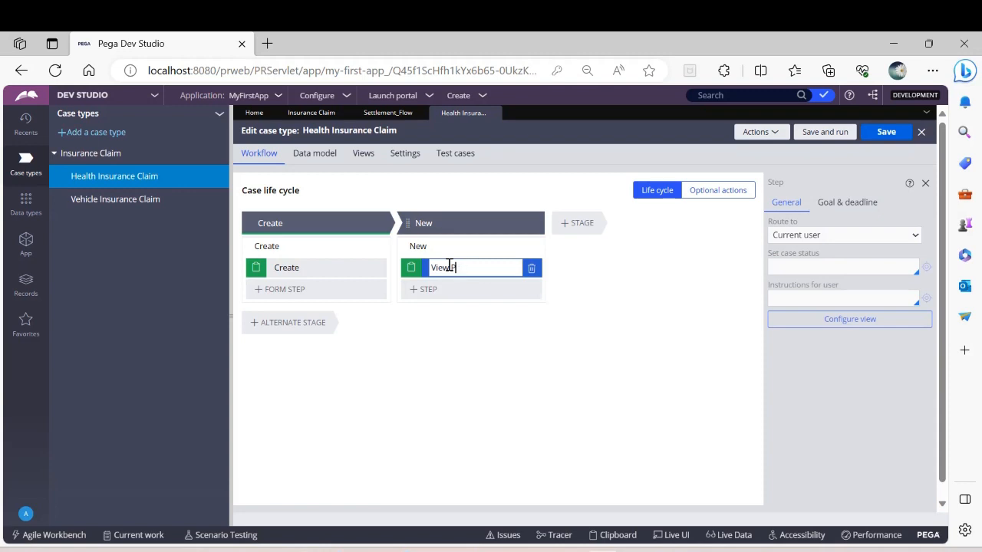
pyautogui.write('olicy Details')
pyautogui.click(448, 353)
# Step: Add a second Collect information step named Collect HIC Amount to the New stage and save the case type
pyautogui.click(452, 292)
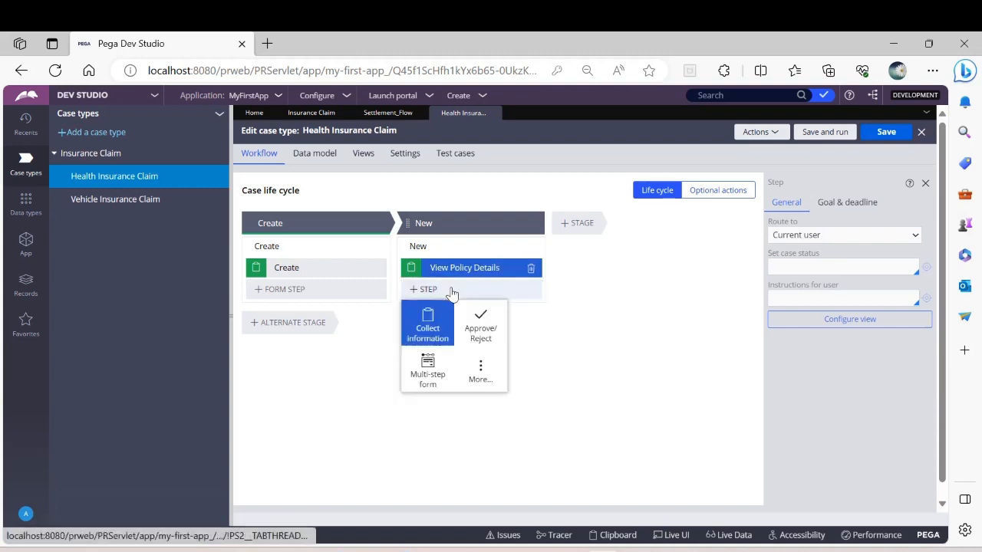
pyautogui.click(433, 329)
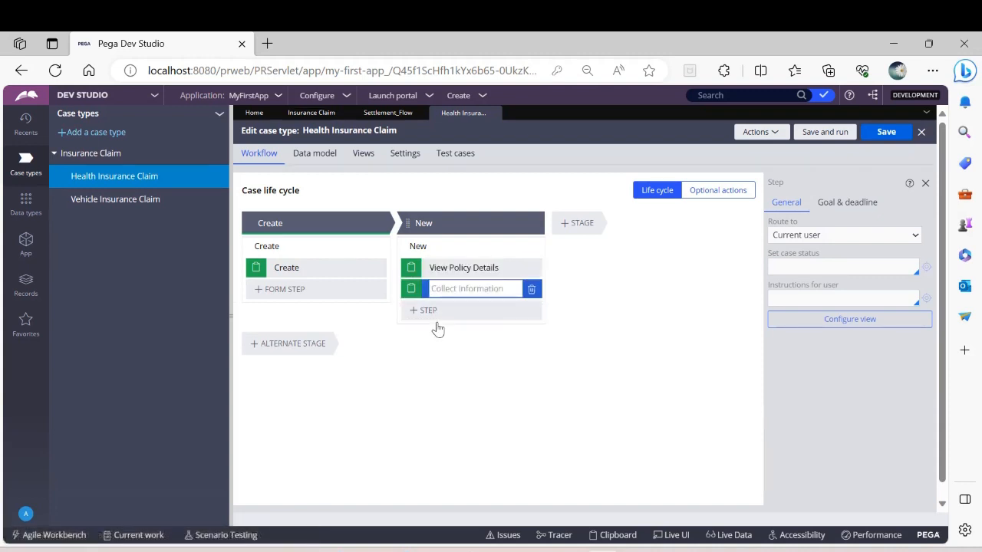
pyautogui.write('Collec')
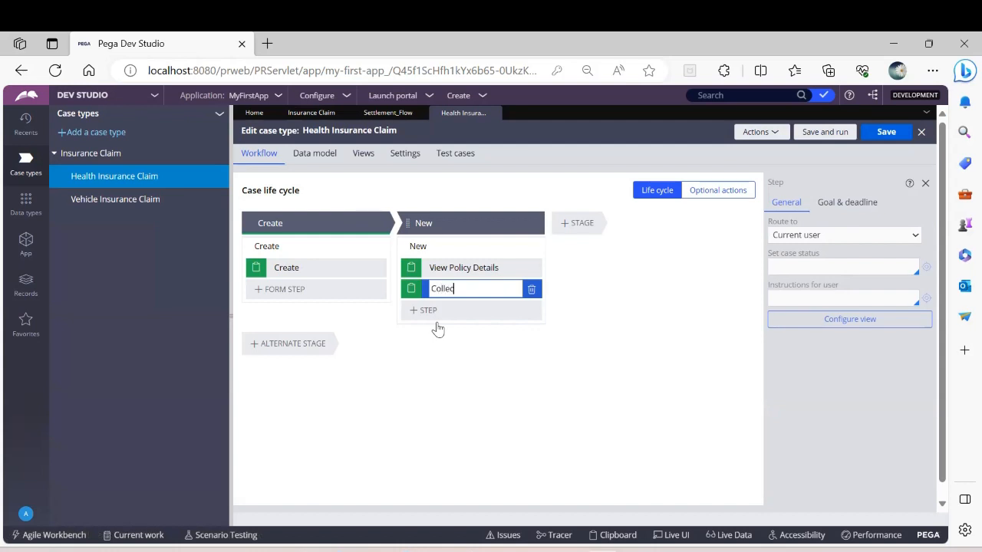
pyautogui.write('t HiC Amount')
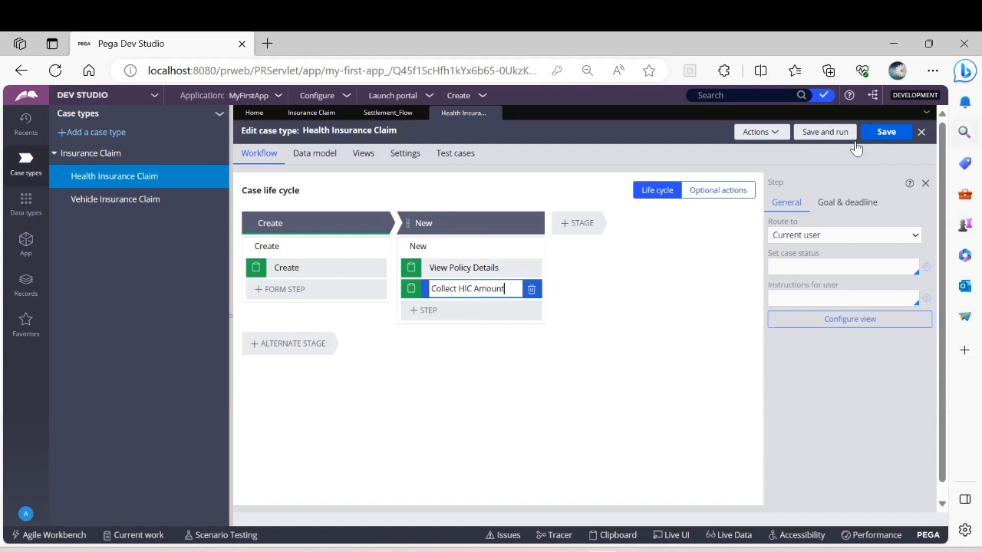
pyautogui.click(882, 131)
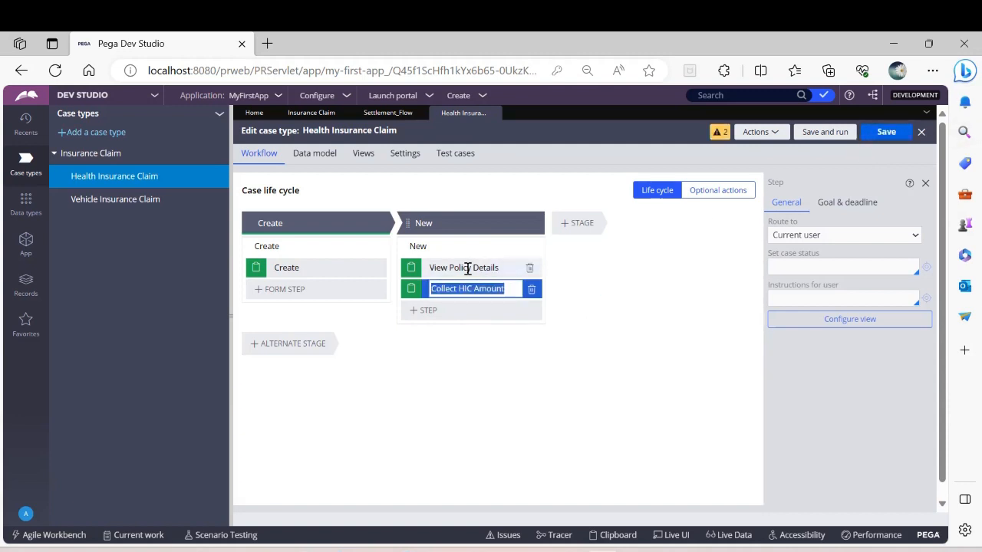
# Step: Set the New stage to resolve the case when all its processes are complete, and save the case type
pyautogui.click(467, 223)
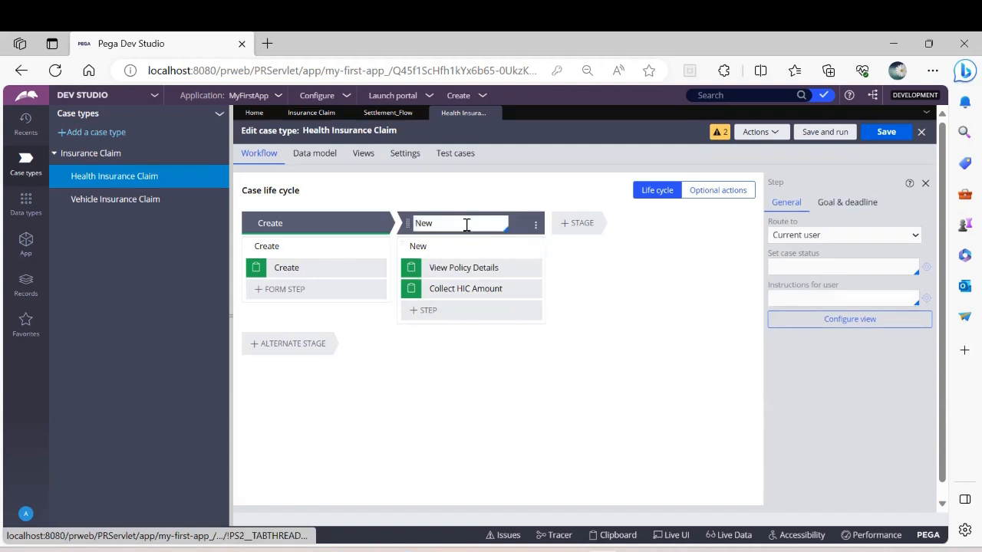
pyautogui.click(772, 254)
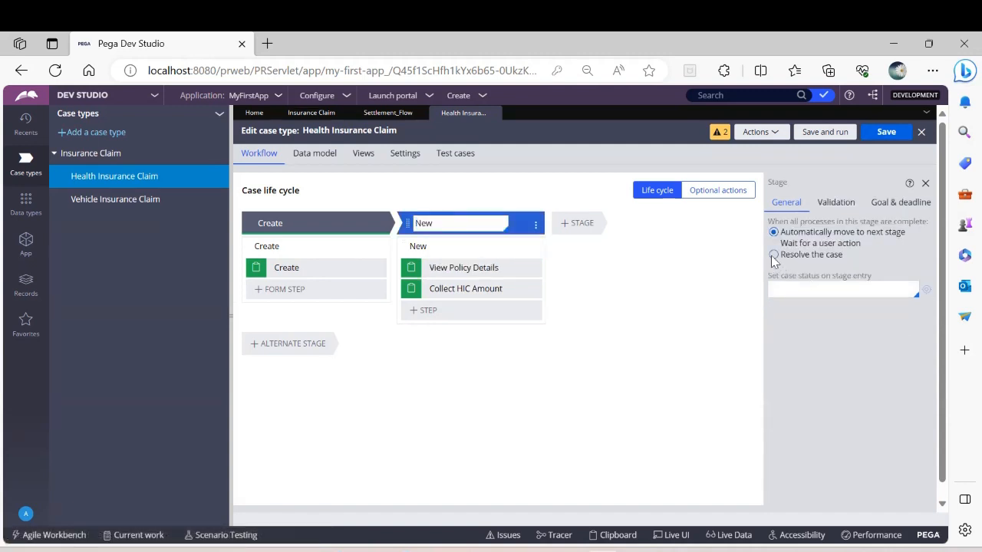
pyautogui.click(883, 135)
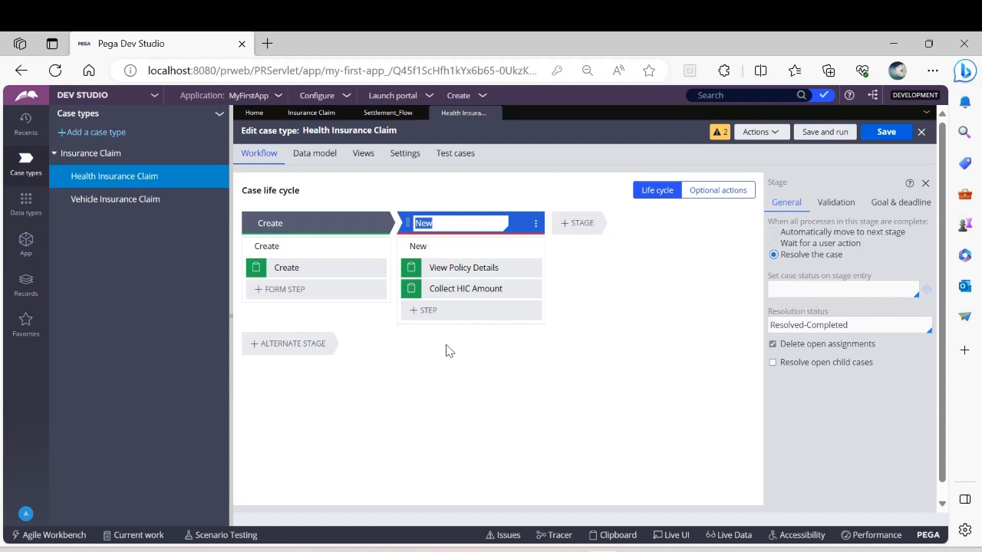
# Step: Add single-line text fields named Policy Number and Name to the View Policy Details step's view
pyautogui.click(462, 268)
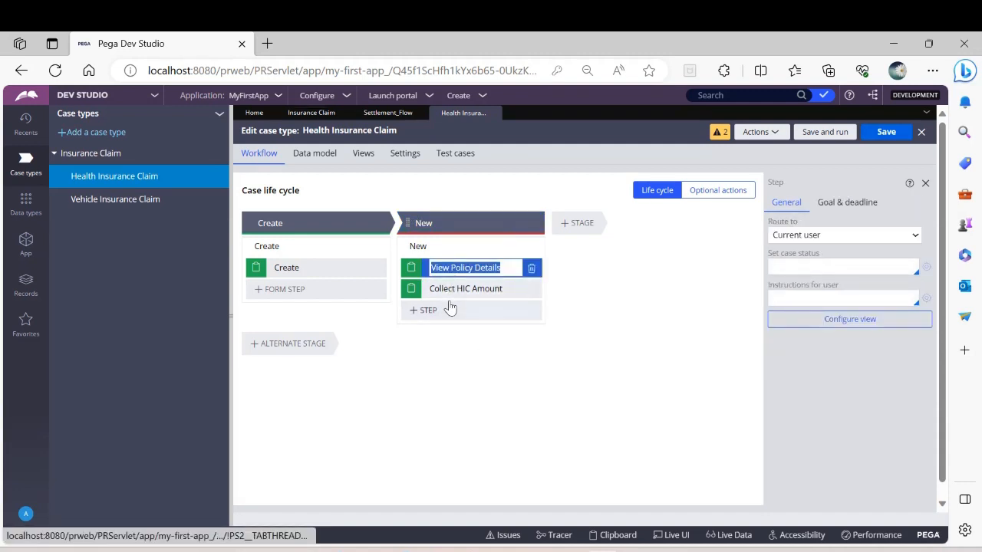
pyautogui.click(846, 320)
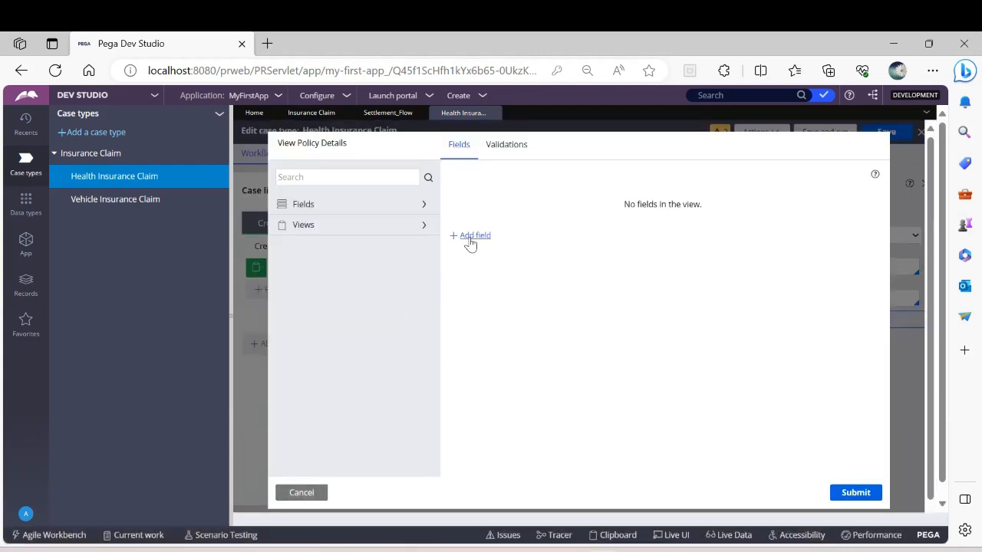
pyautogui.click(471, 241)
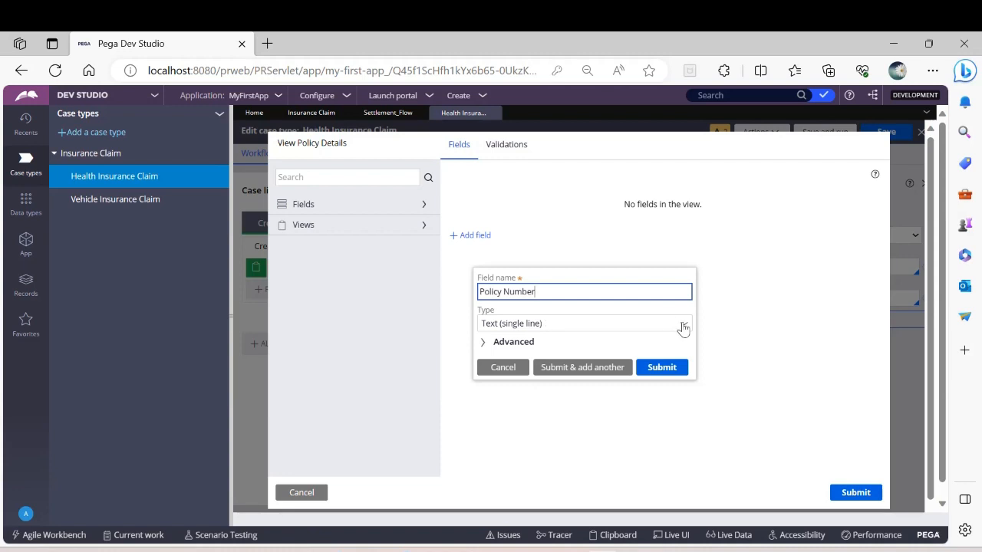
pyautogui.click(605, 369)
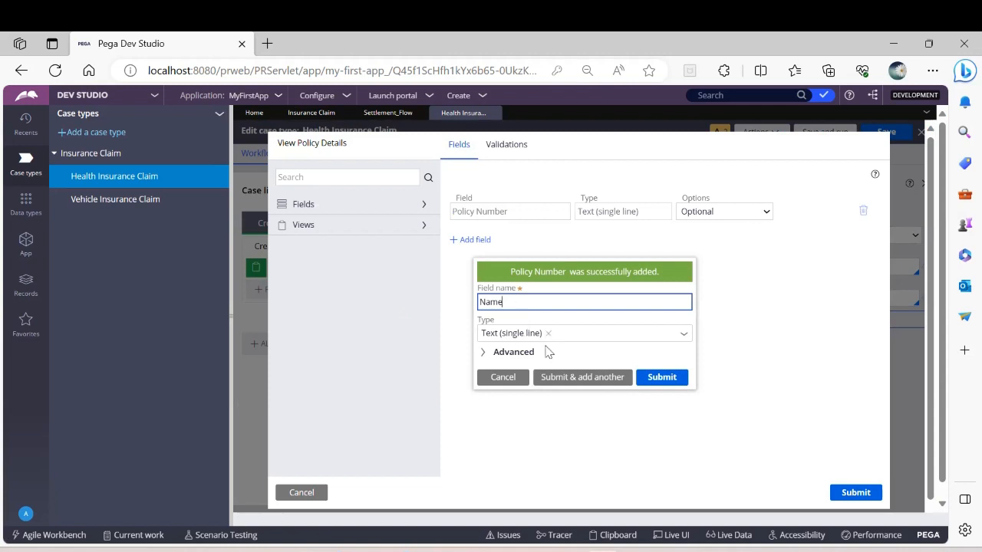
pyautogui.click(654, 378)
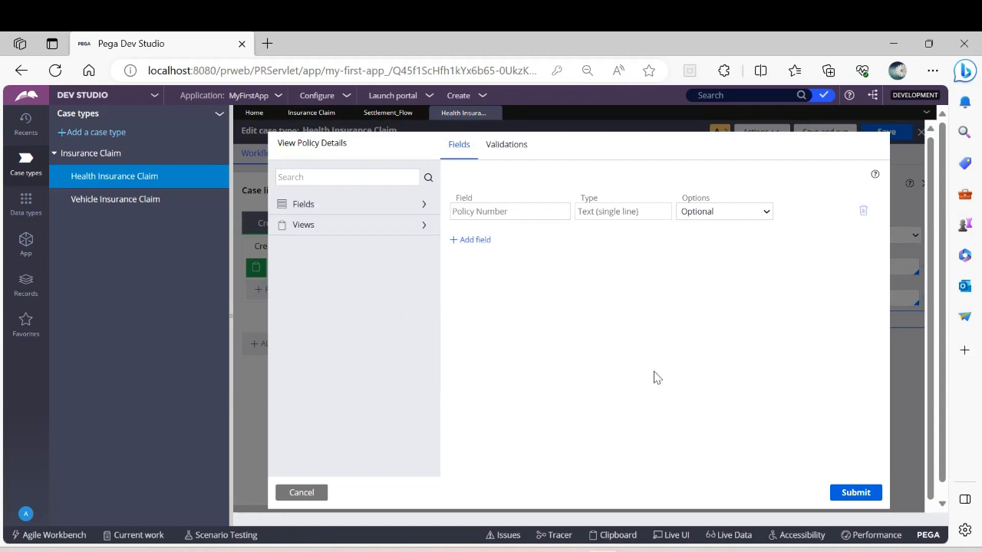
# Step: Make the Policy Number and Name fields read-only, submit the view, and save the case type
pyautogui.click(735, 212)
pyautogui.click(735, 256)
pyautogui.click(730, 239)
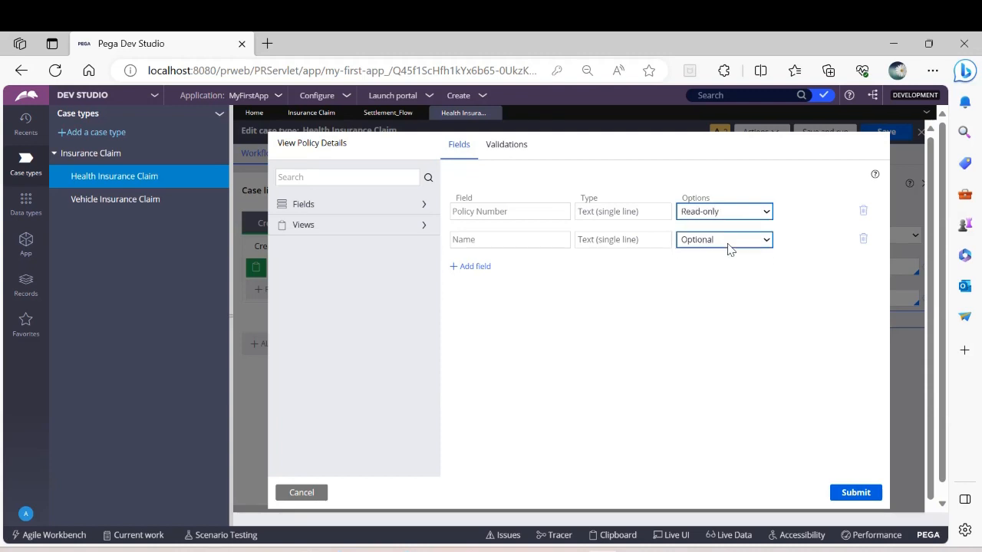
pyautogui.click(725, 282)
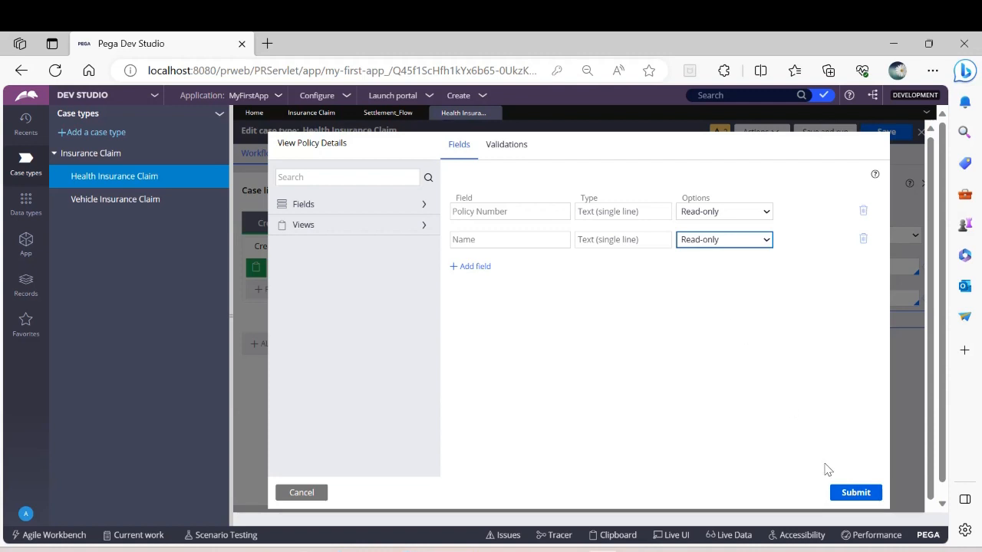
pyautogui.click(867, 499)
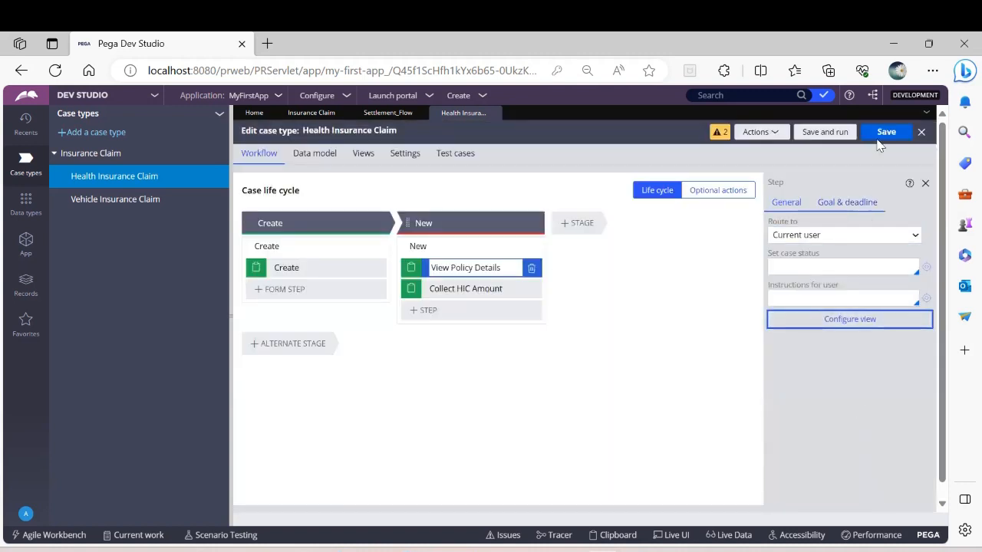
pyautogui.click(884, 133)
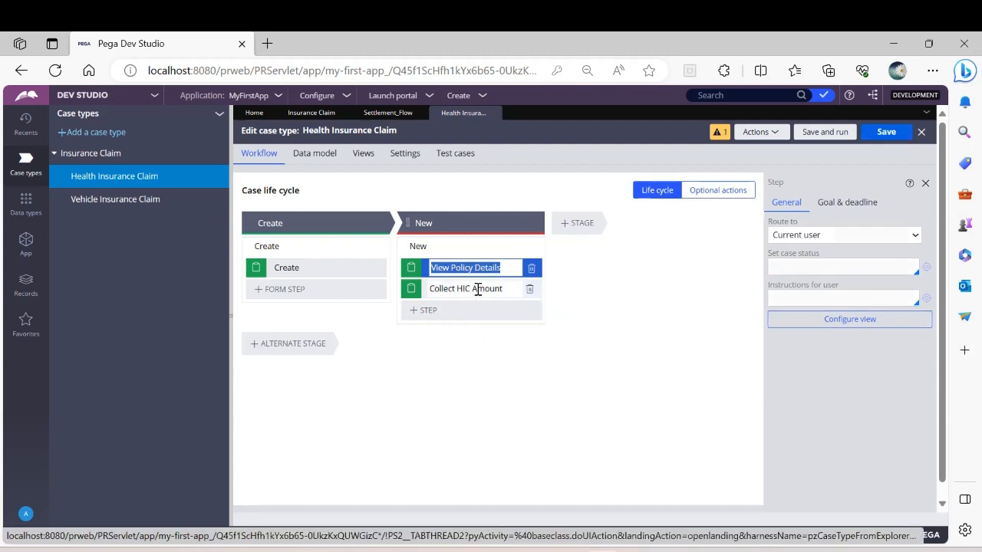
# Step: Add a Currency field named Claim Amount to the Collect HIC Amount step's view, submit it, and save the case type
pyautogui.click(476, 289)
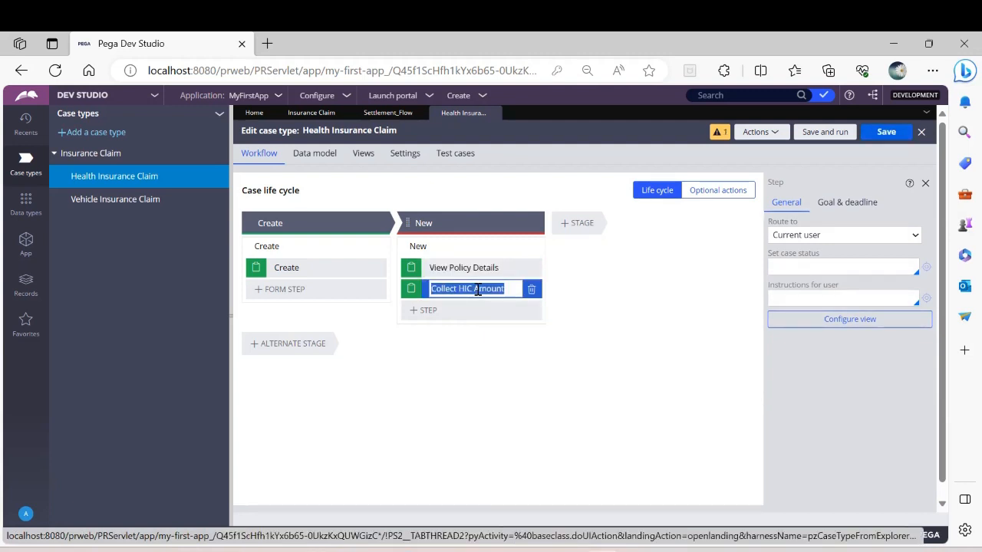
pyautogui.click(859, 320)
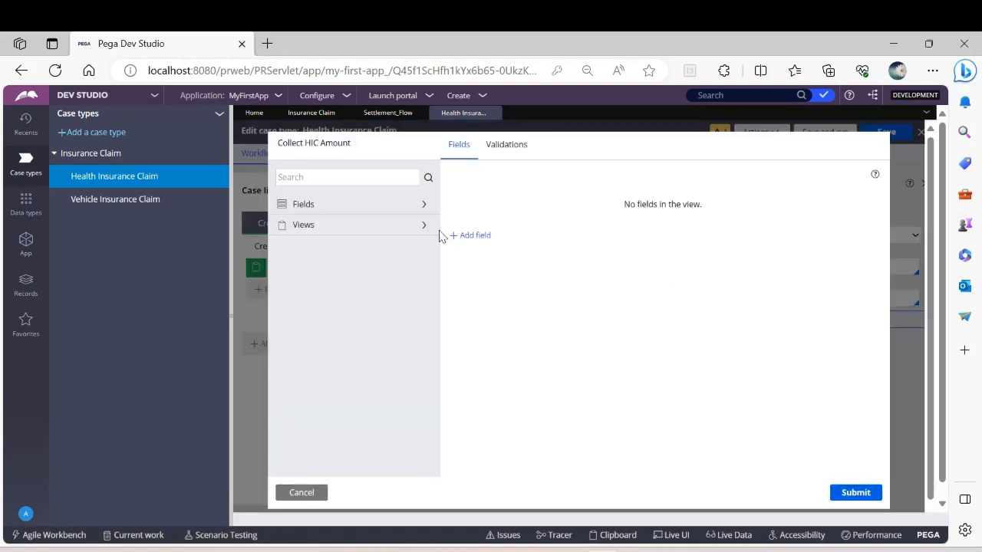
pyautogui.click(488, 239)
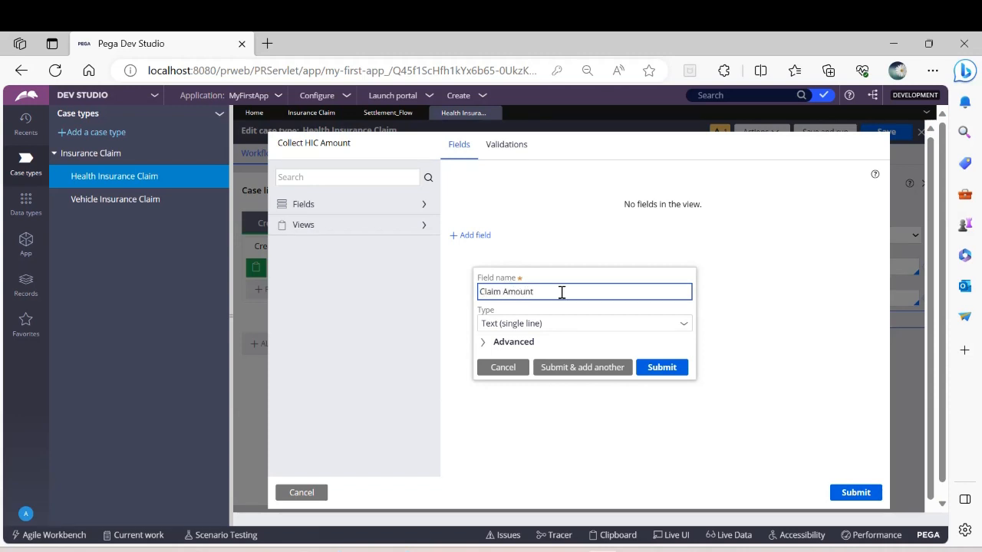
pyautogui.click(687, 327)
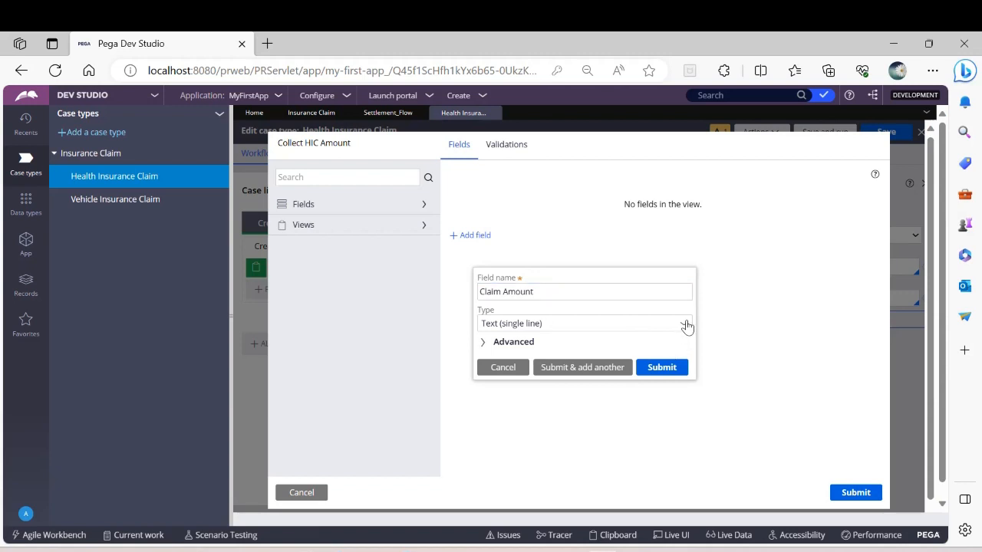
pyautogui.click(518, 431)
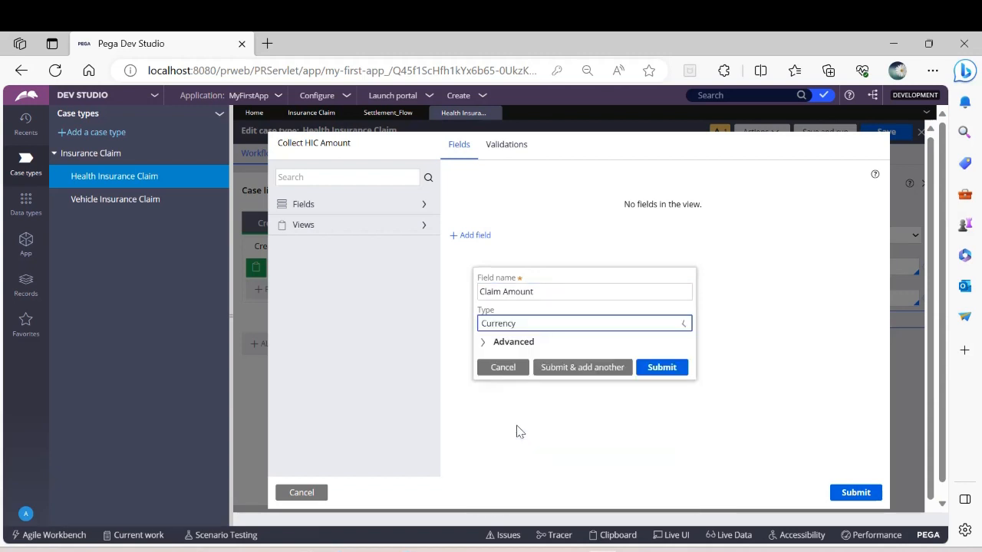
pyautogui.click(658, 370)
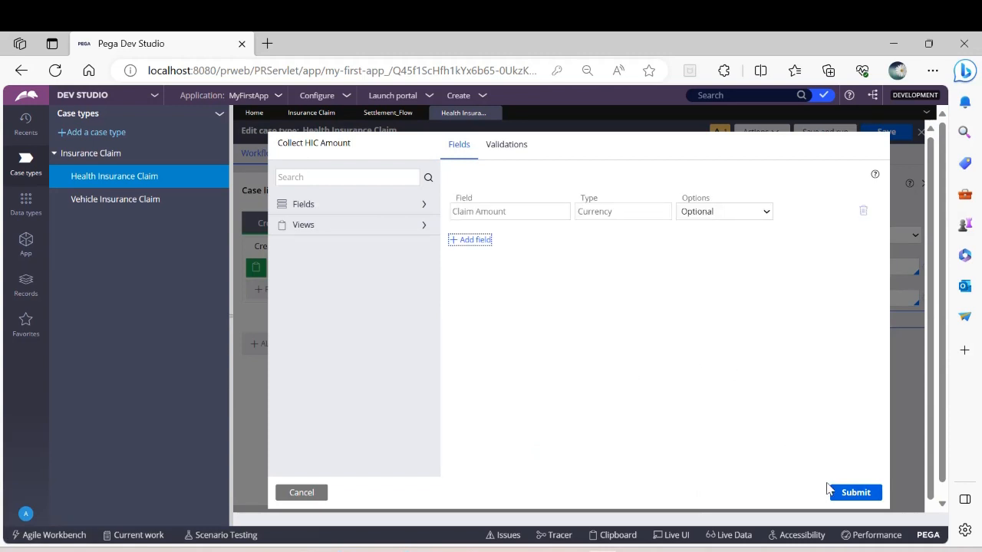
pyautogui.click(851, 491)
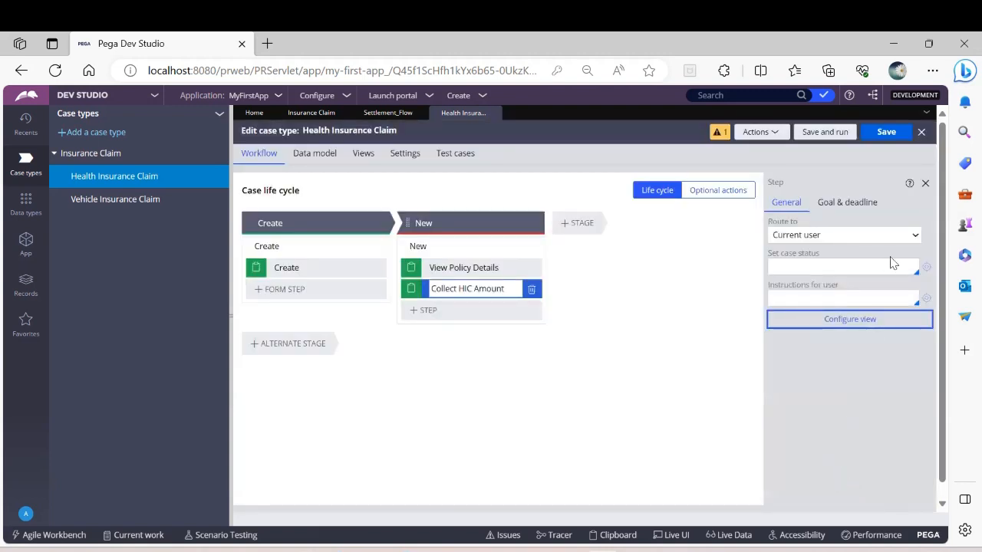
pyautogui.click(885, 131)
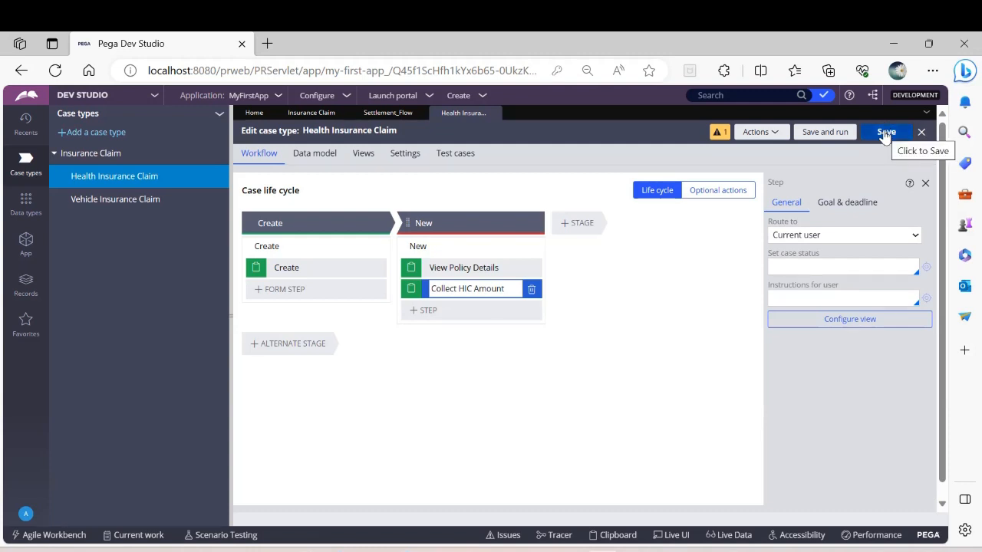
pyautogui.click(886, 132)
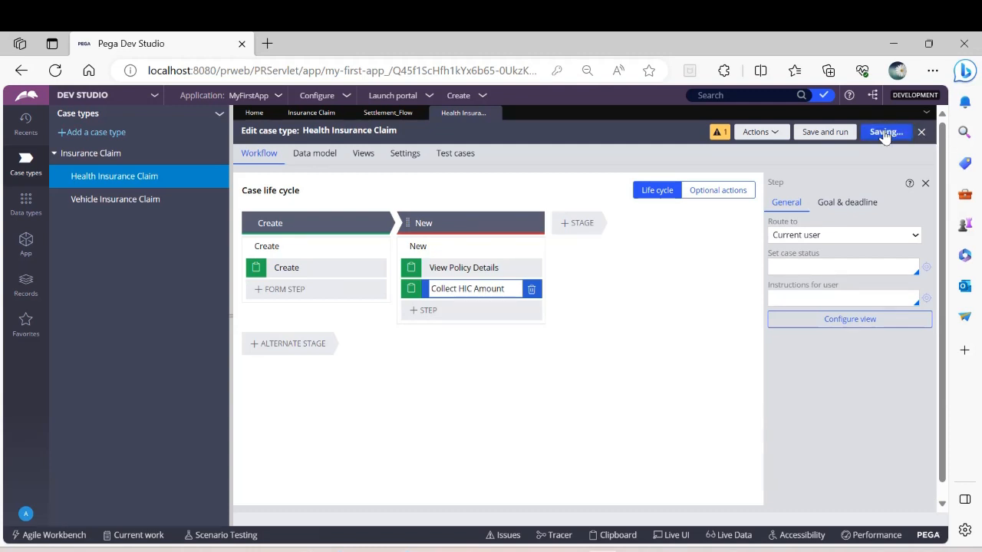
# Step: Open the Vehicle Insurance Claim case type and add a New stage with a Collect information step named View Policy Details
pyautogui.click(121, 206)
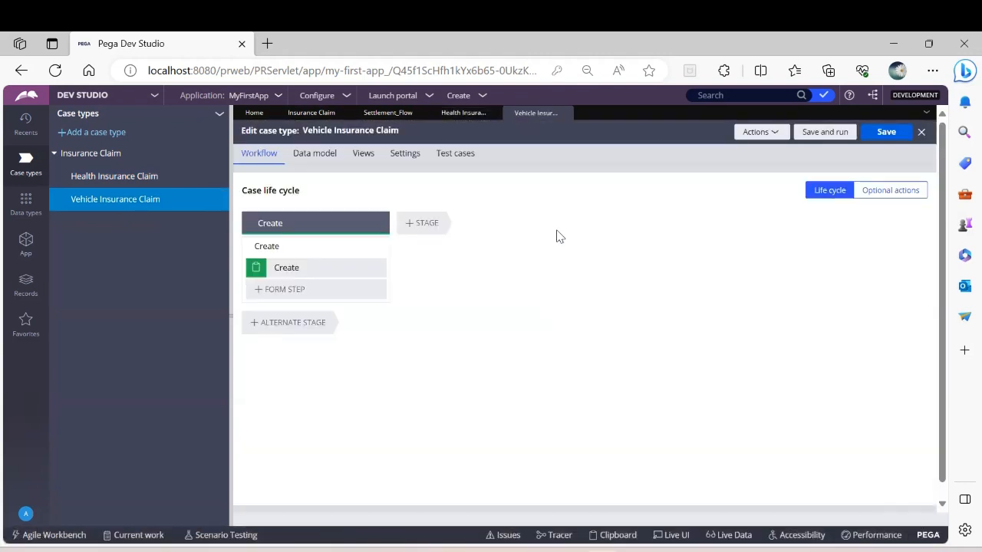
pyautogui.click(406, 225)
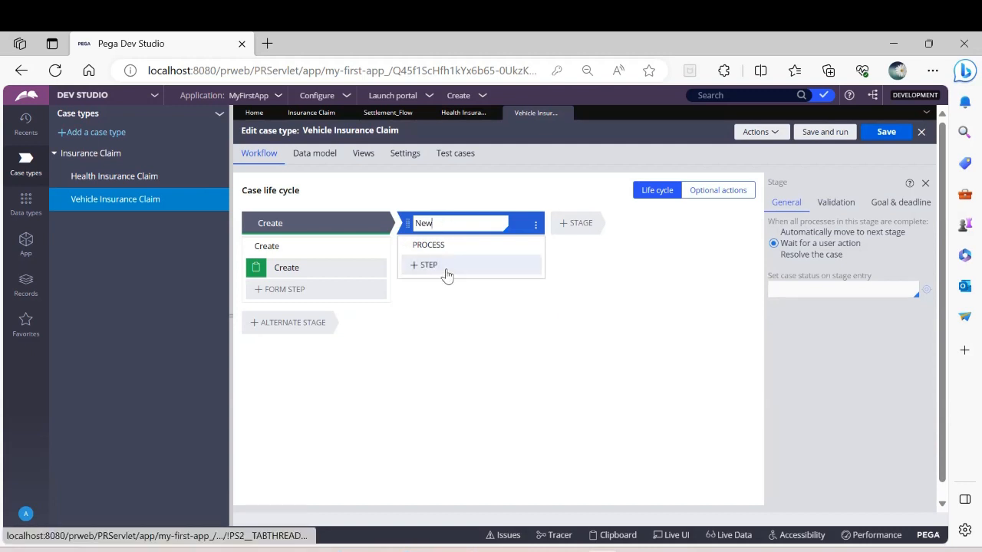
pyautogui.click(447, 271)
pyautogui.click(434, 300)
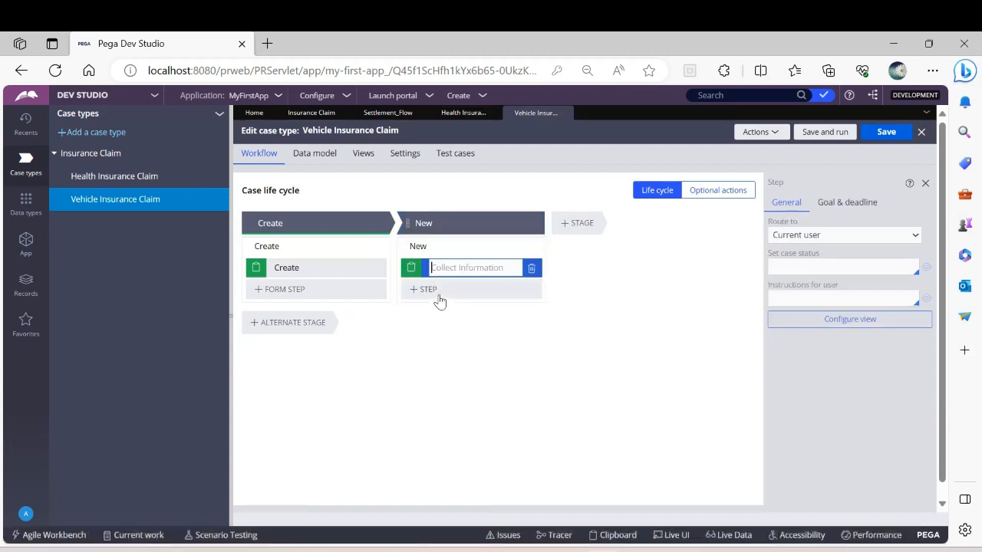
pyautogui.write('Veew Policy Details')
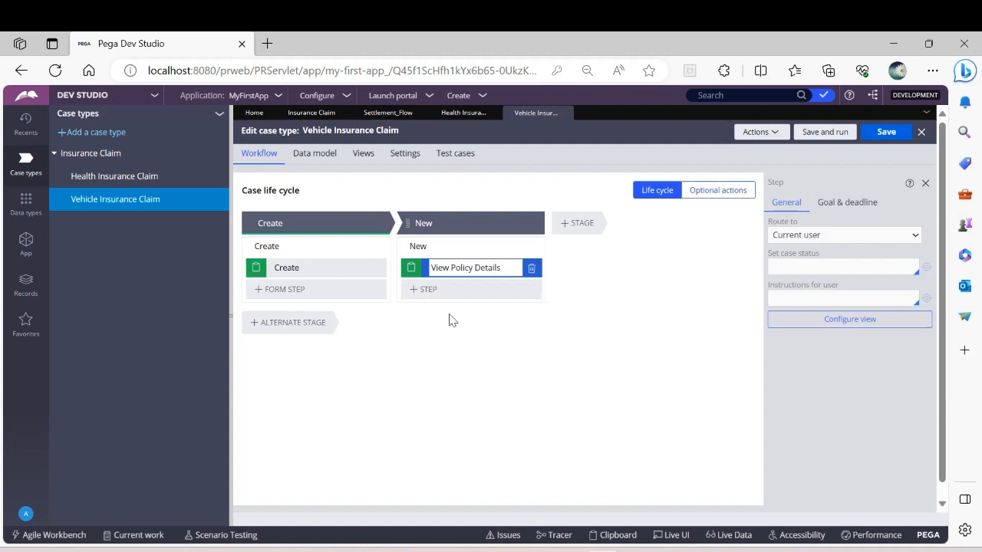
pyautogui.click(450, 291)
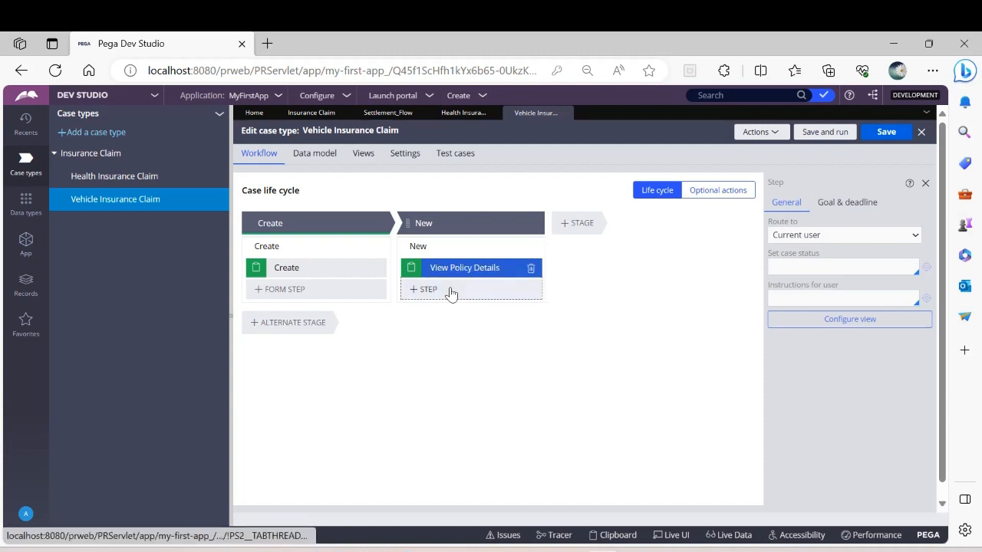
# Step: Add a Collect information step named Collect VIC Amount to the New stage and save the case type
pyautogui.click(440, 320)
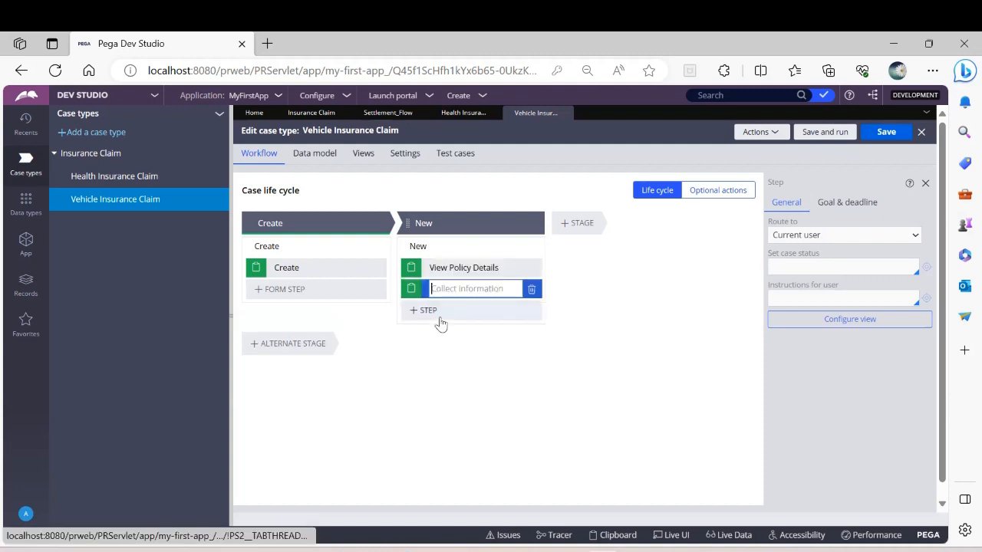
pyautogui.write('Collect VIC Amount')
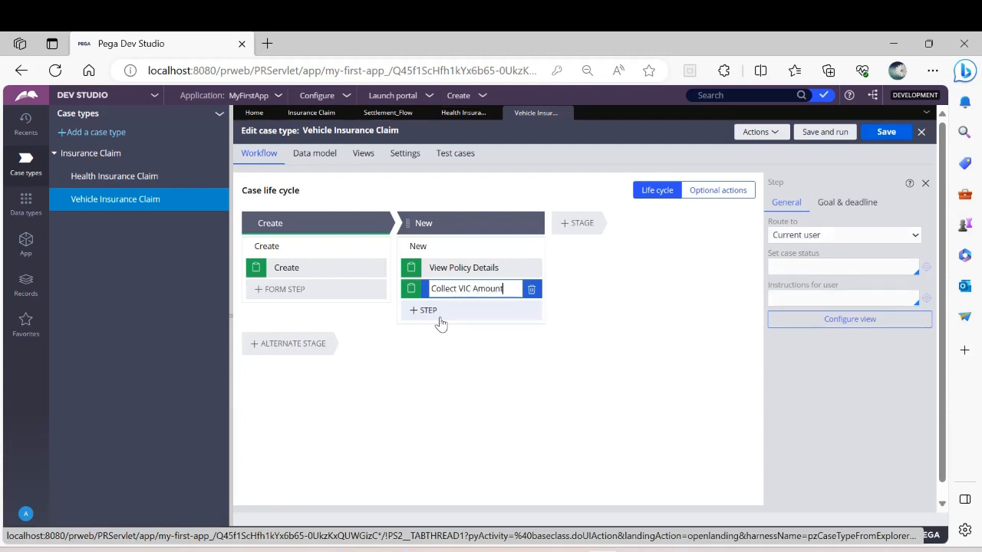
pyautogui.click(892, 135)
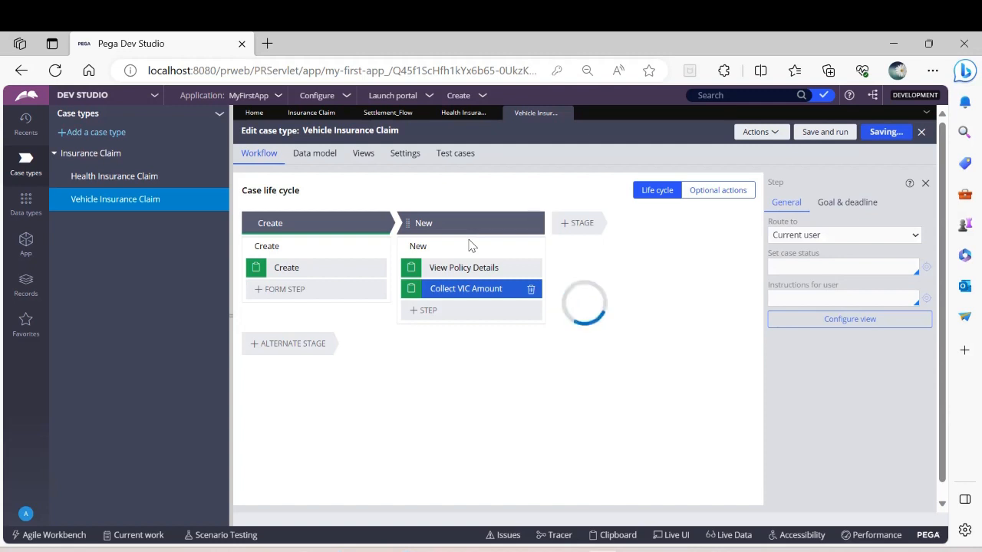
# Step: Set the New stage to resolve the case when all its processes are complete, and save the case type
pyautogui.click(469, 241)
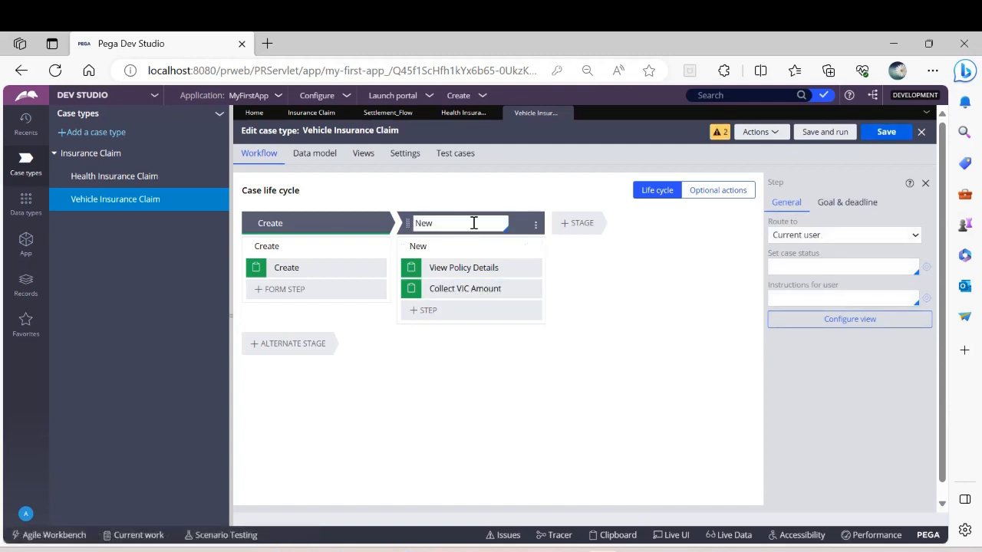
pyautogui.click(773, 255)
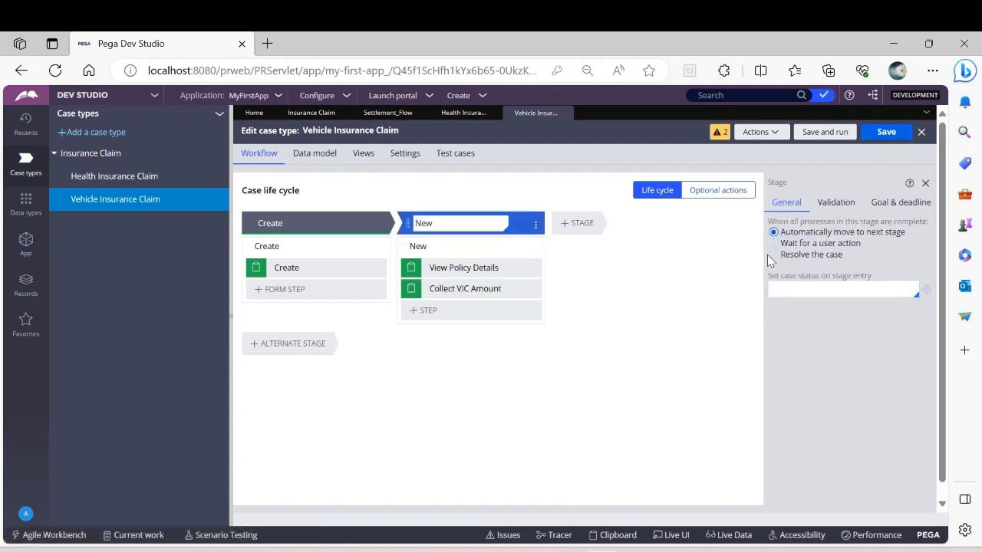
pyautogui.click(888, 132)
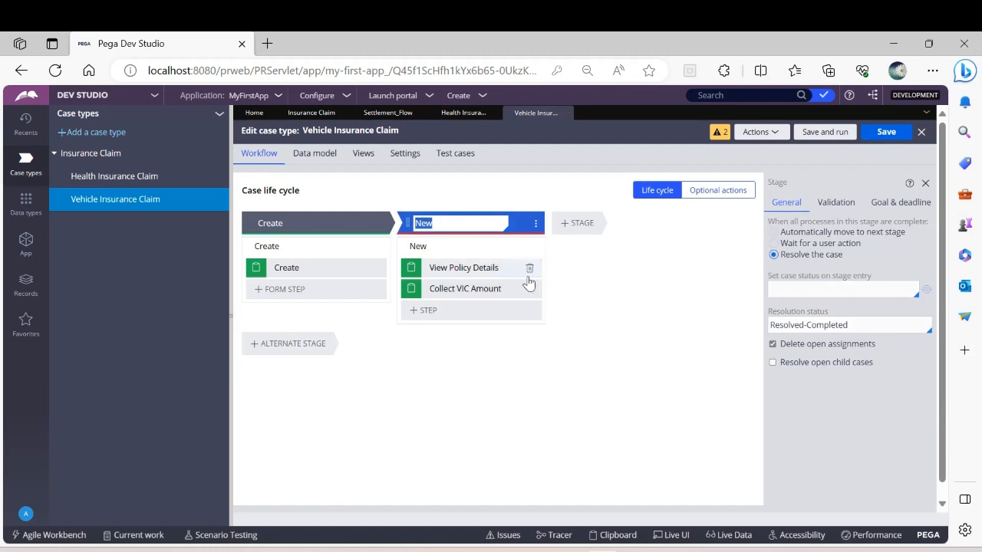
# Step: Add single-line text fields named Policy Number and Name to the vehicle claim's View Policy Details view
pyautogui.click(462, 265)
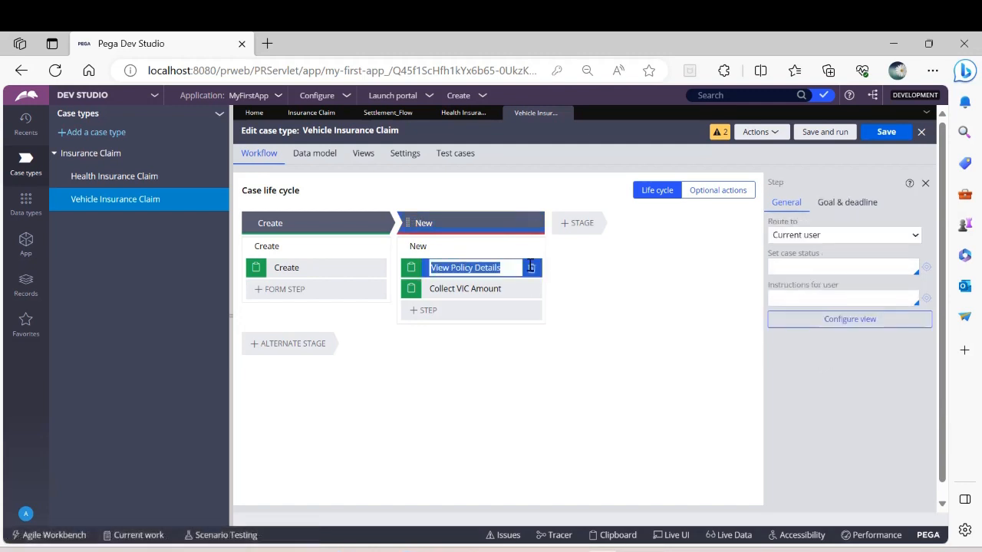
pyautogui.click(852, 322)
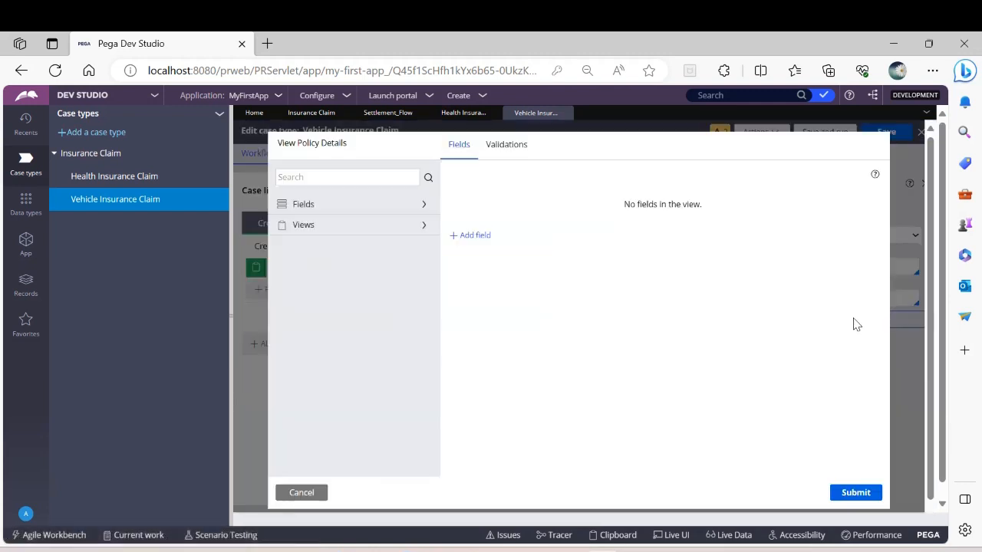
pyautogui.click(482, 239)
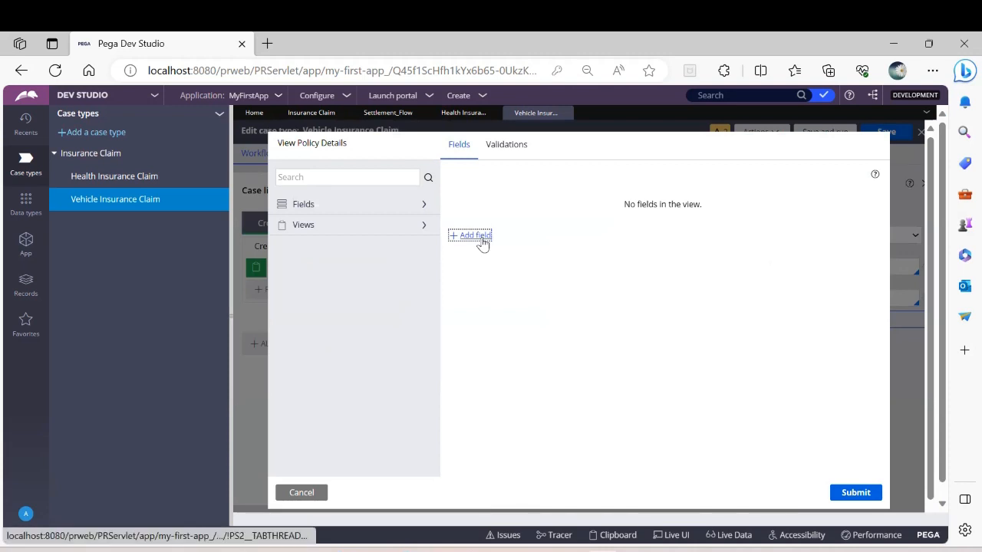
pyautogui.write('Policy Number')
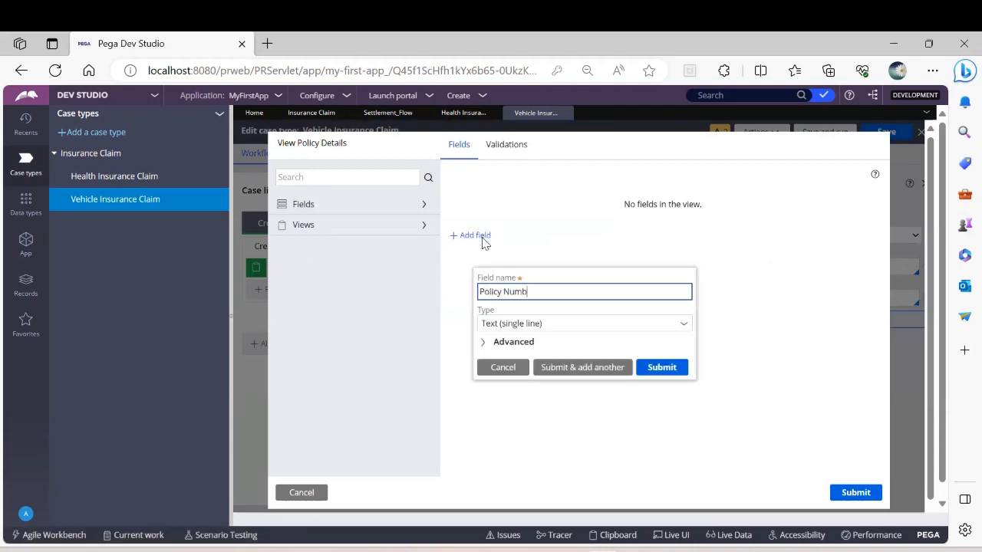
pyautogui.click(588, 372)
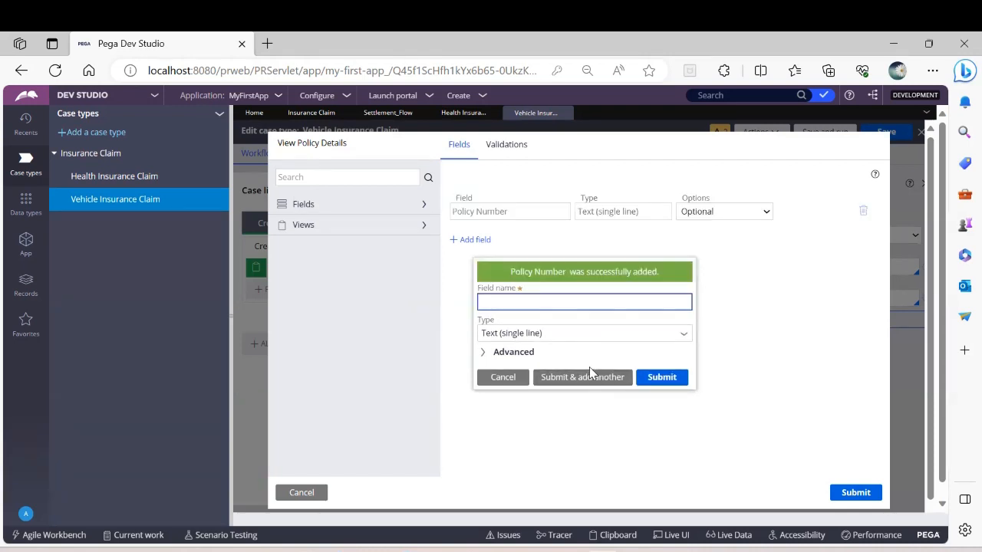
pyautogui.write('Name')
pyautogui.click(675, 377)
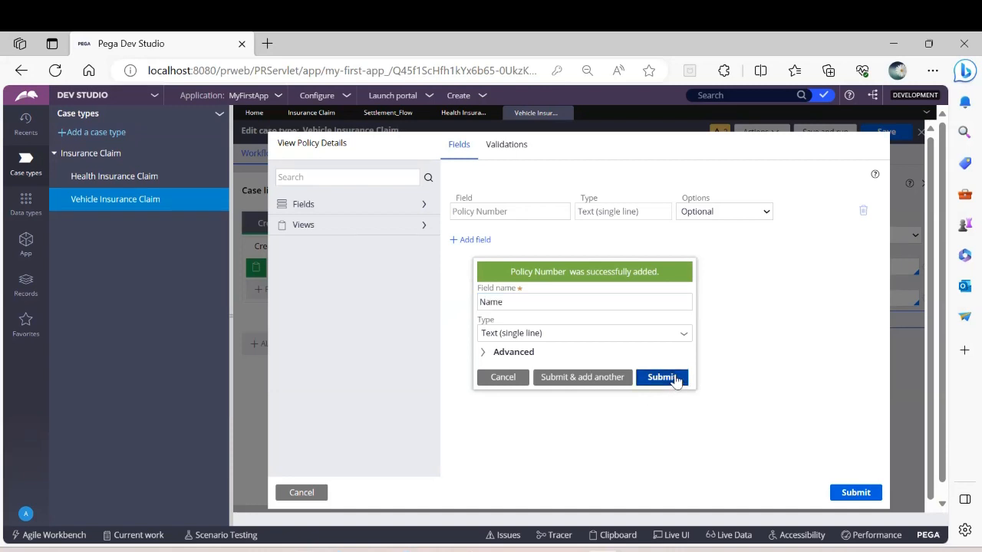
# Step: Make the Policy Number and Name fields read-only and submit the View Policy Details view
pyautogui.click(719, 213)
pyautogui.click(712, 253)
pyautogui.click(713, 239)
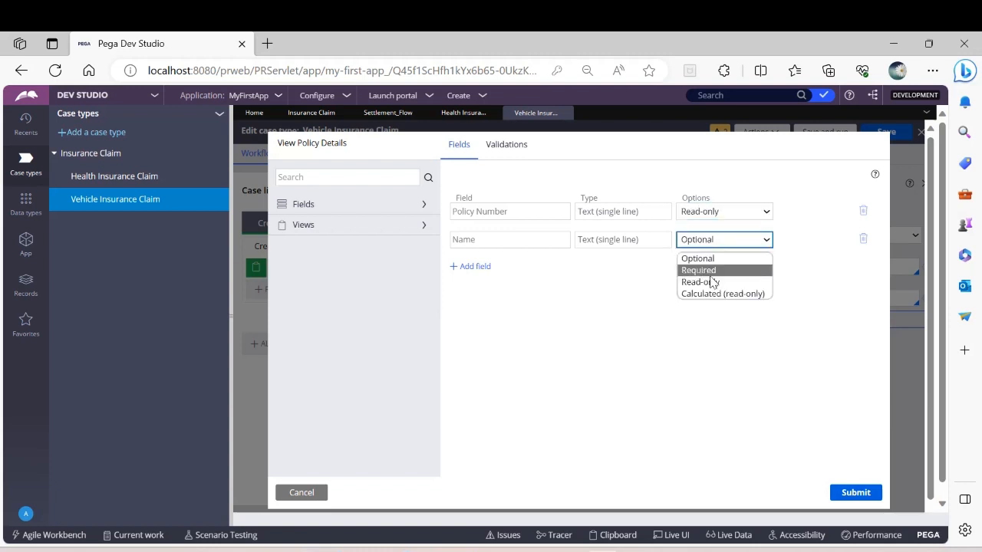
pyautogui.click(713, 281)
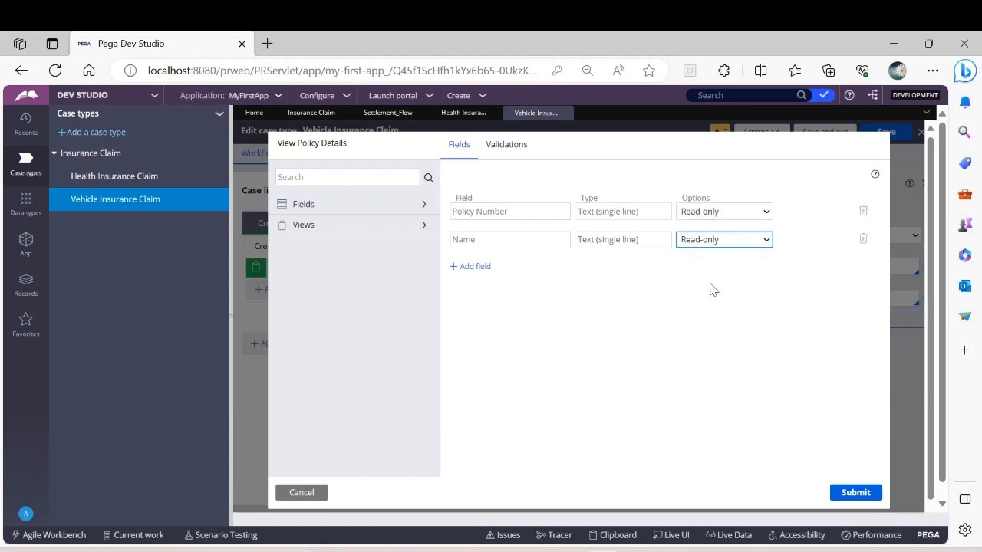
pyautogui.click(852, 493)
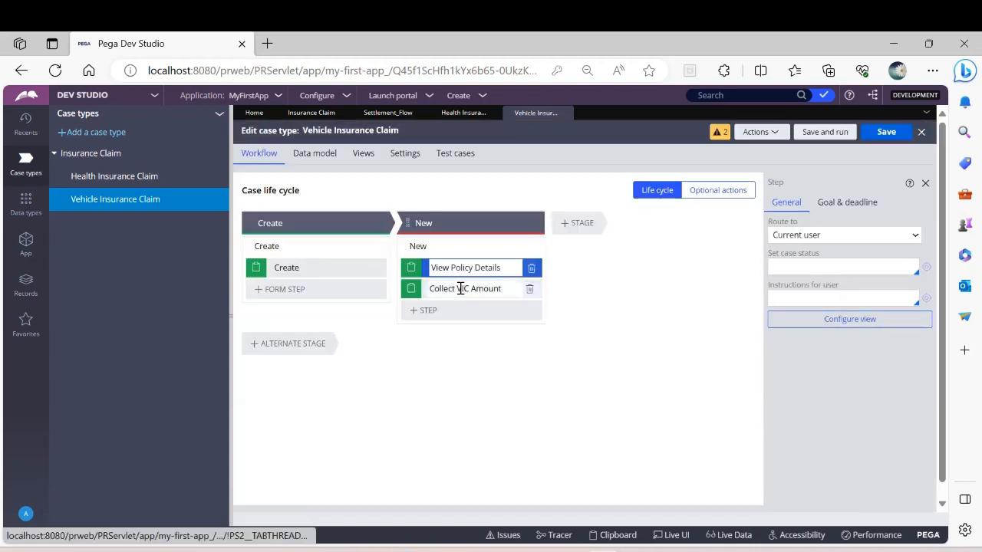
# Step: Add a Currency field named Claim Amount to the Collect VIC Amount step's view, submit it, and save the case type
pyautogui.click(460, 288)
pyautogui.click(816, 321)
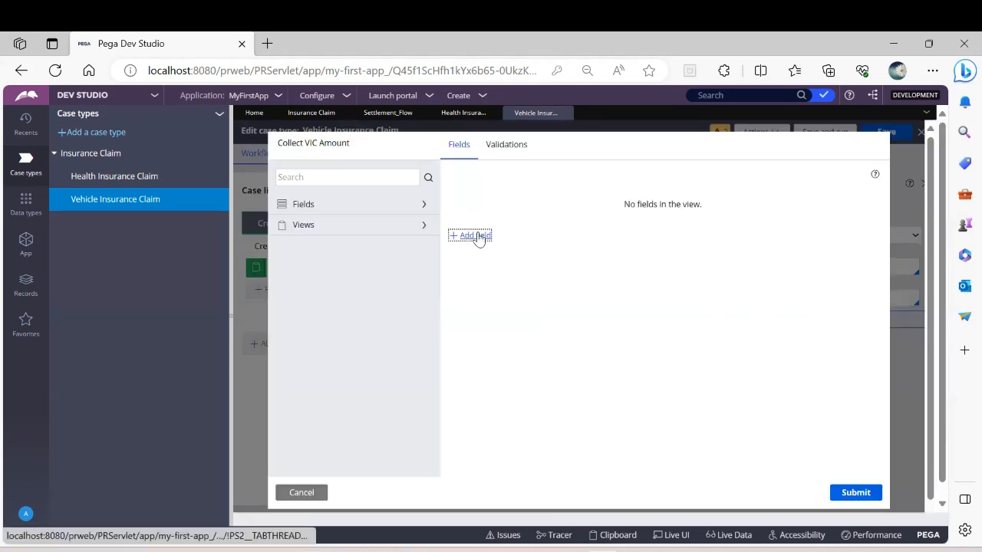
pyautogui.click(470, 235)
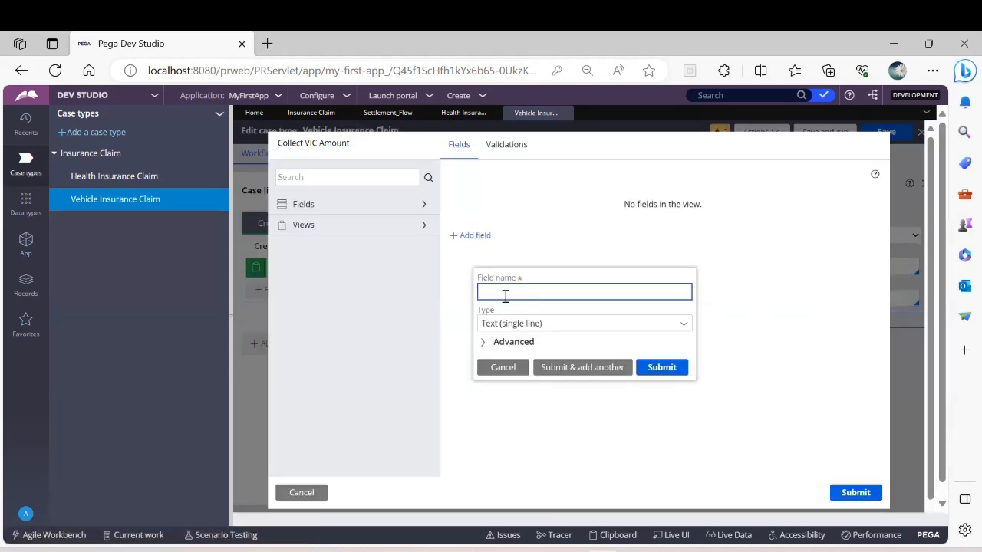
pyautogui.write('Claim Amount')
pyautogui.click(684, 325)
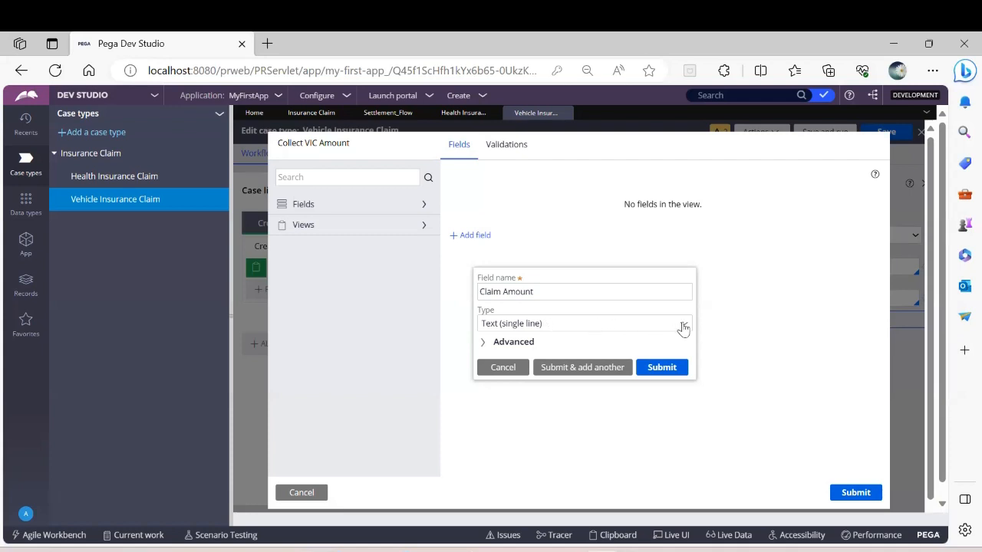
pyautogui.click(682, 327)
pyautogui.click(518, 432)
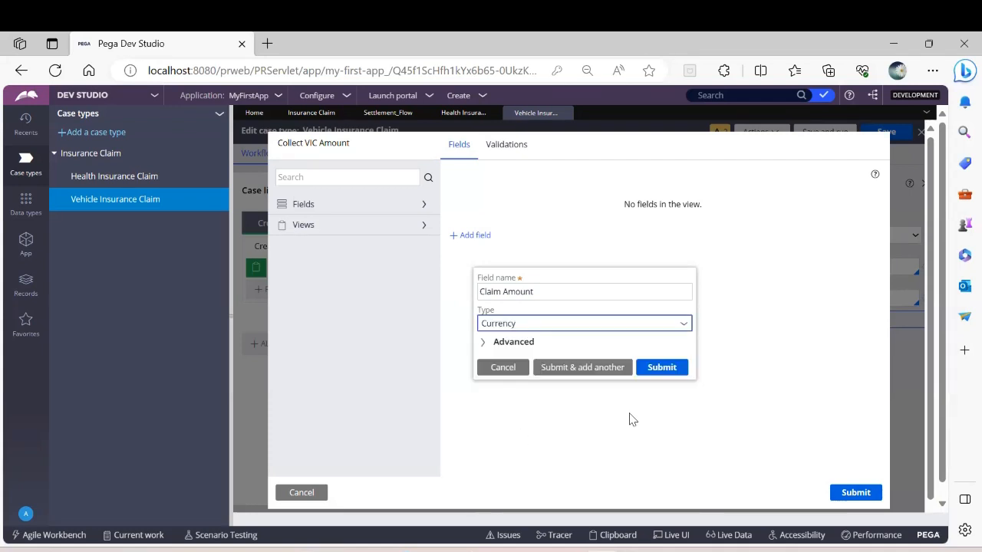
pyautogui.click(652, 374)
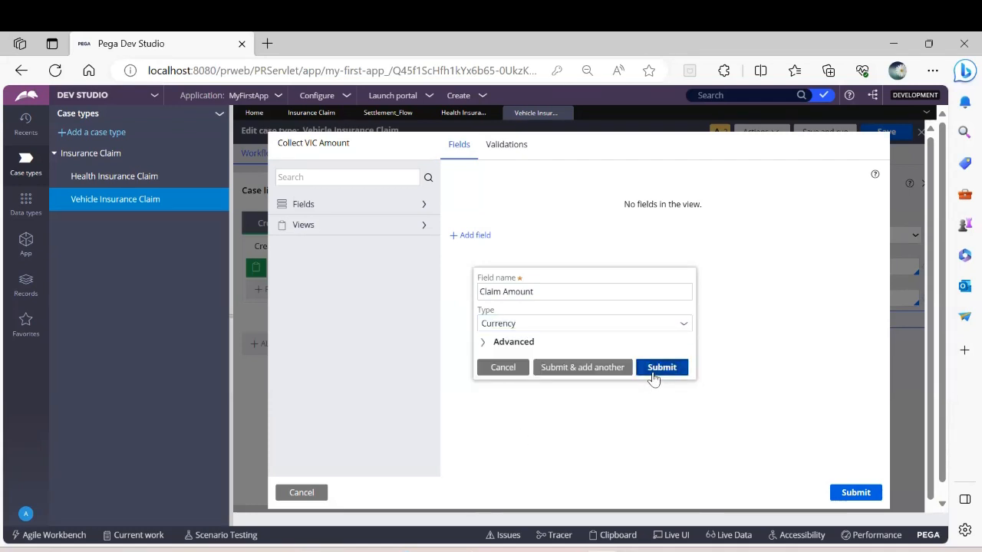
pyautogui.click(853, 492)
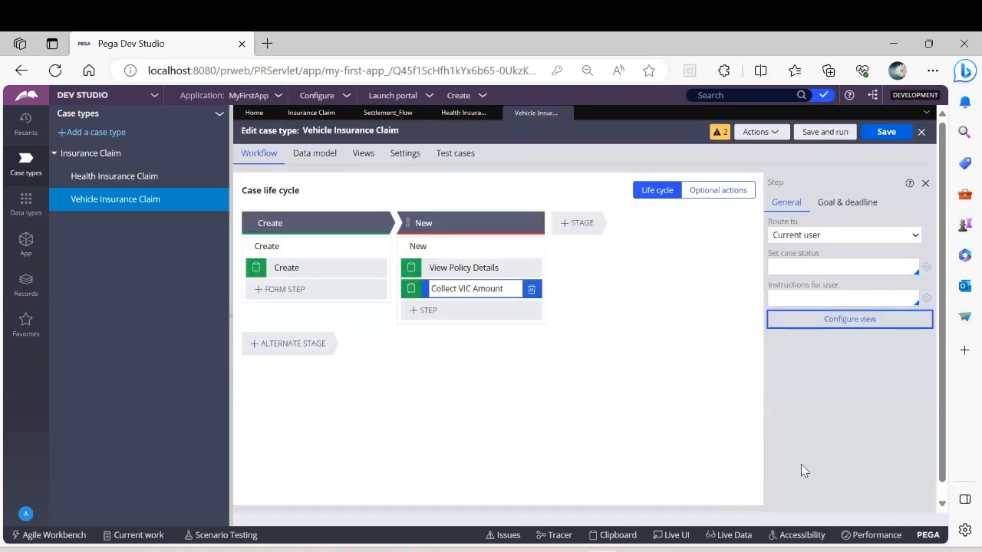
pyautogui.click(885, 133)
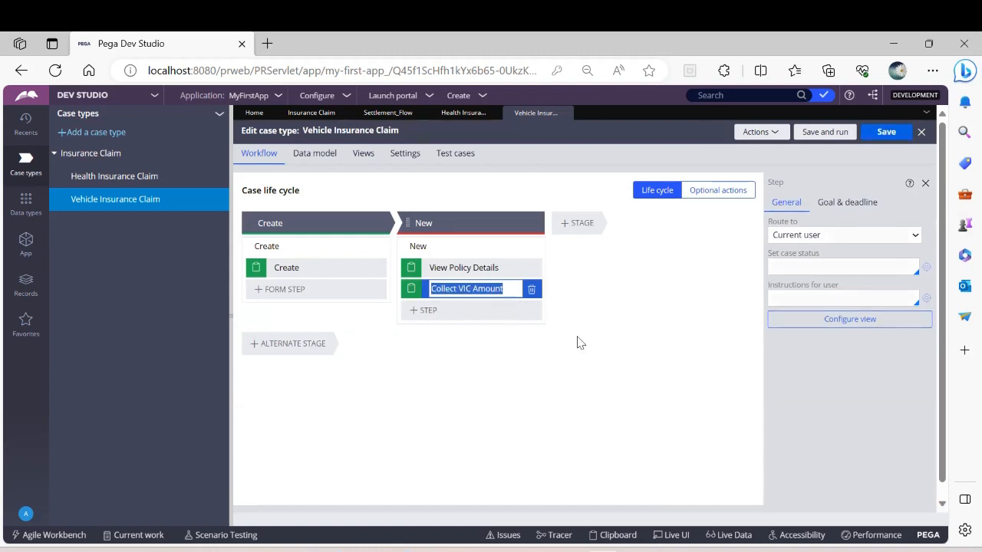
# Step: Open the data propagation settings of the parent Insurance Claim case type and review the child case mapping options
pyautogui.click(307, 115)
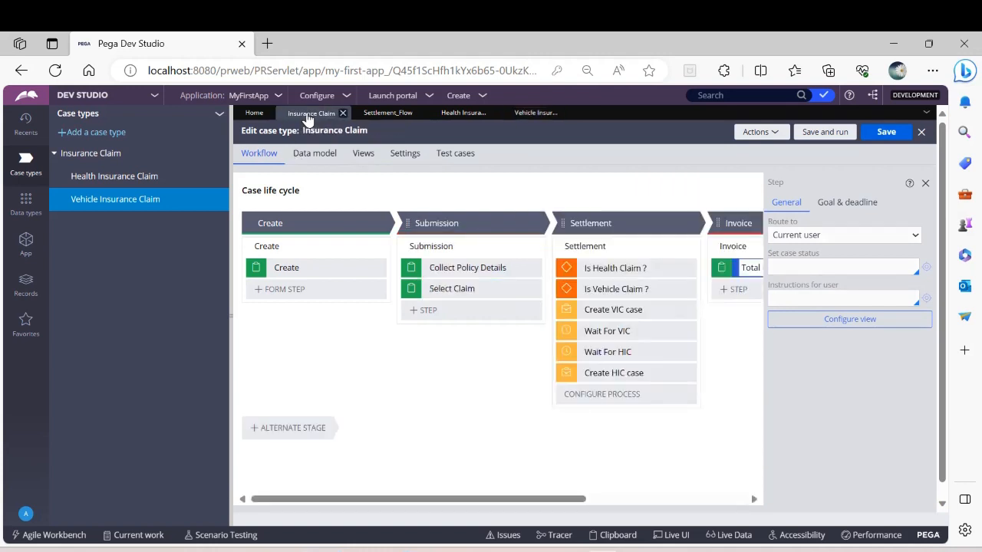
pyautogui.click(414, 153)
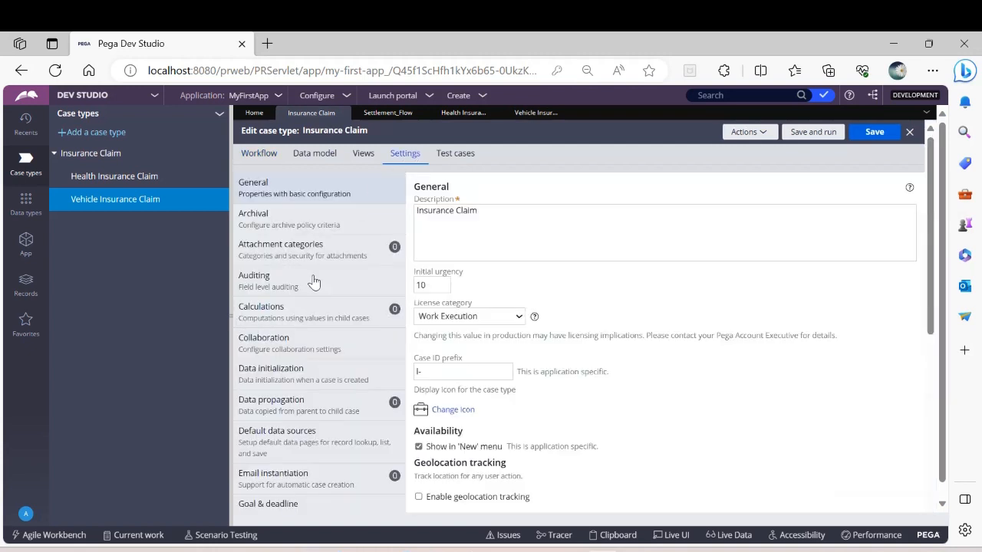
pyautogui.click(277, 409)
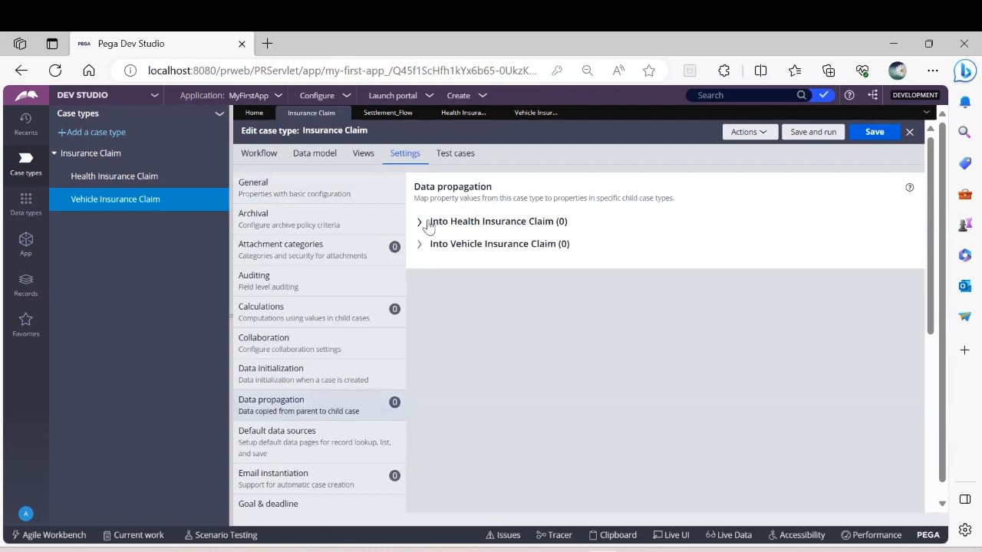
pyautogui.click(418, 221)
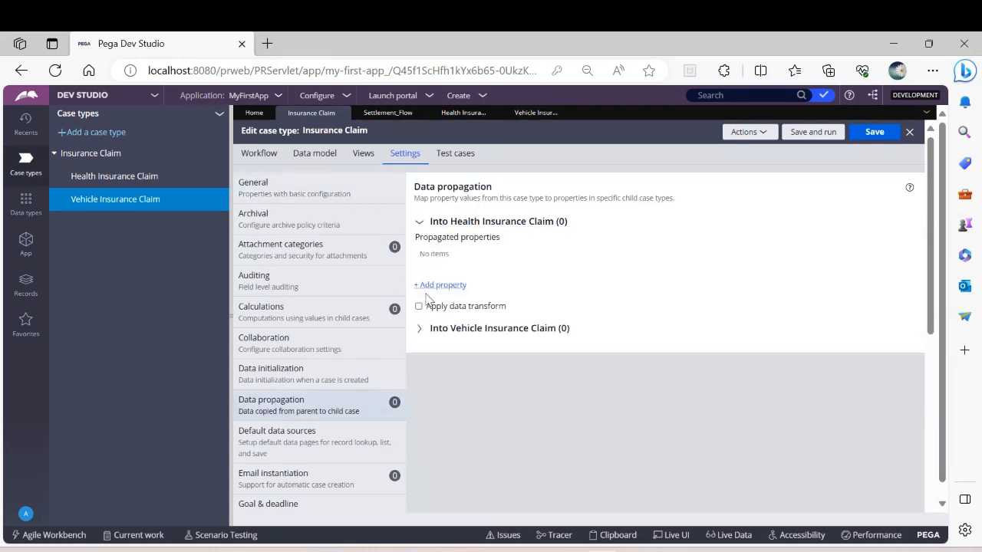
pyautogui.click(420, 221)
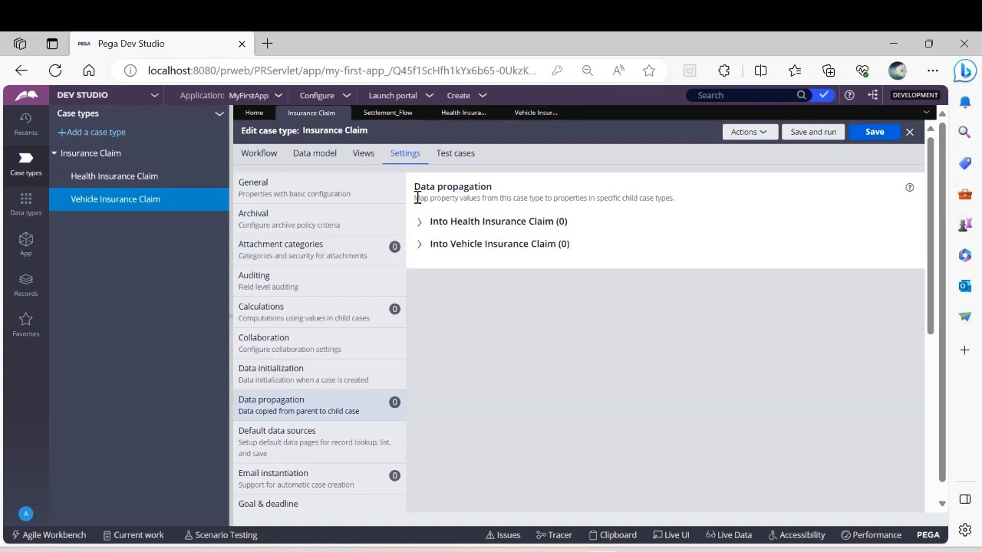
pyautogui.moveTo(414, 197); pyautogui.dragTo(678, 207)
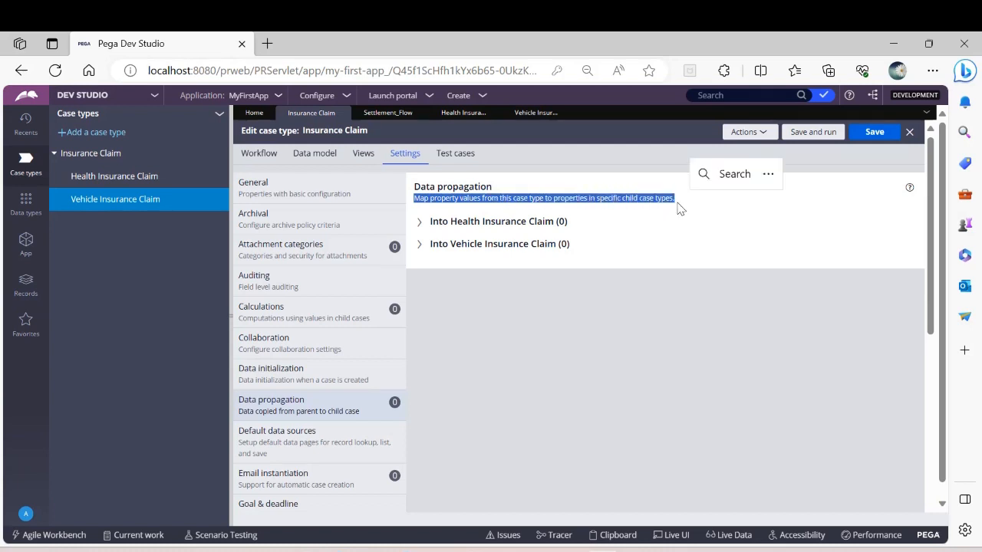
# Step: Propagate the parent's .PolicyNumber property into .PolicyNumber of the Health Insurance Claim child case
pyautogui.click(419, 222)
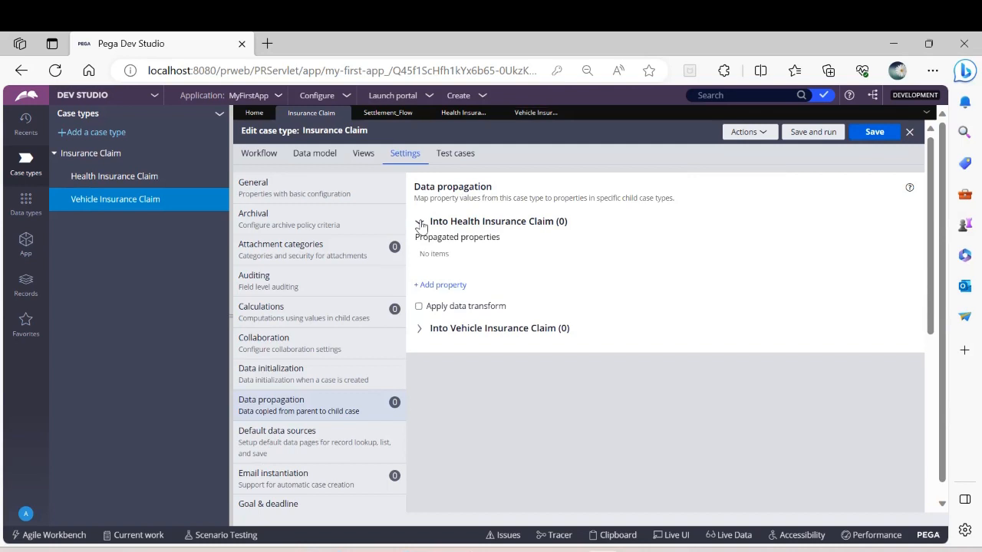
pyautogui.click(440, 284)
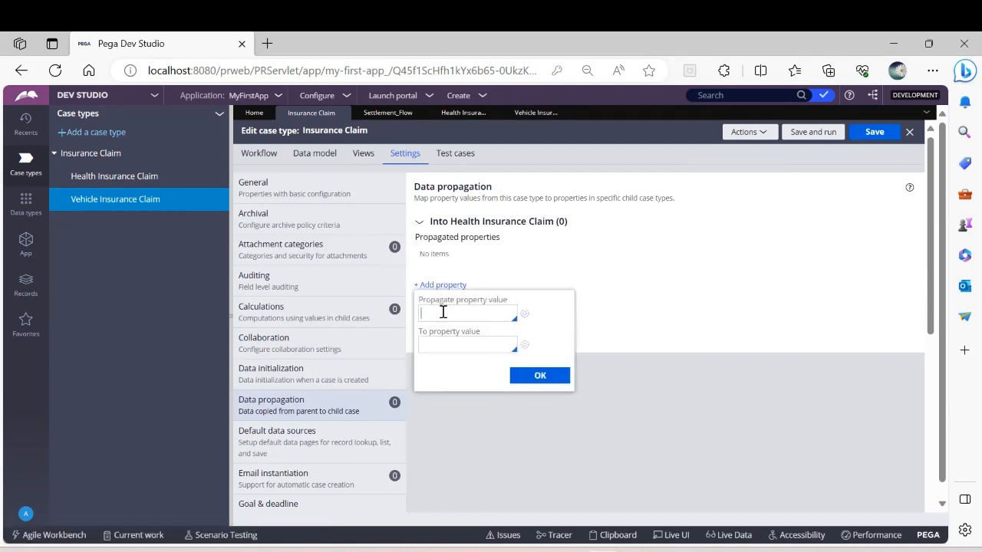
pyautogui.write('.')
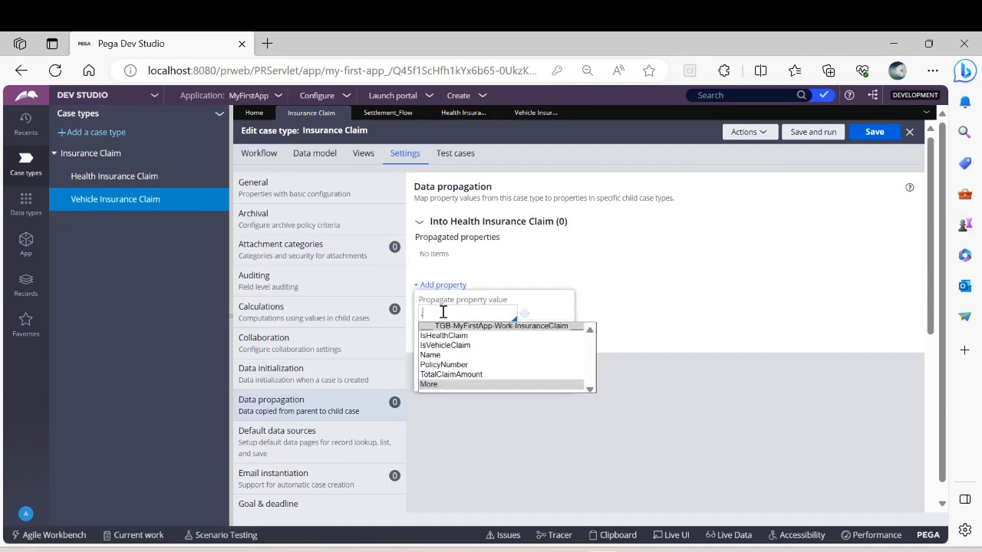
pyautogui.click(453, 365)
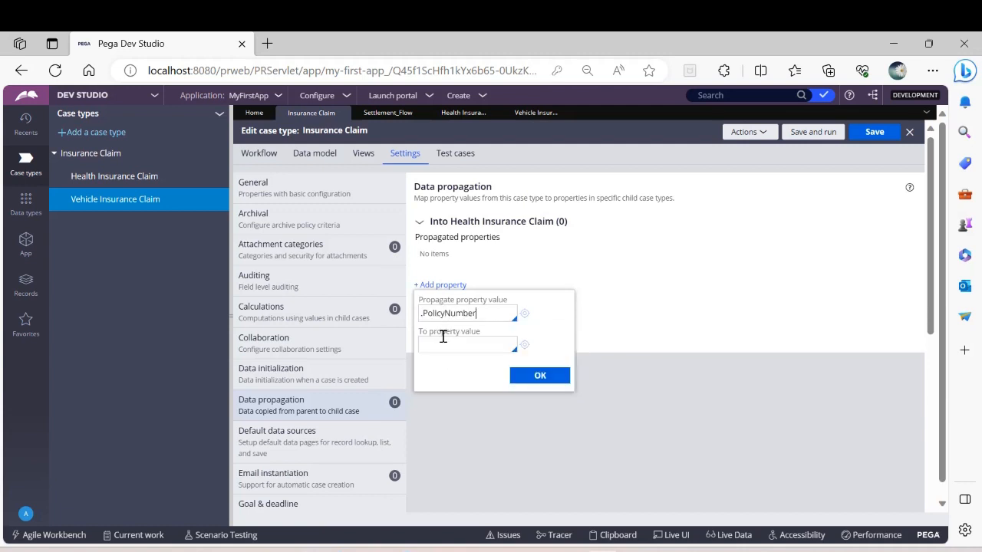
pyautogui.click(438, 348)
pyautogui.write('.')
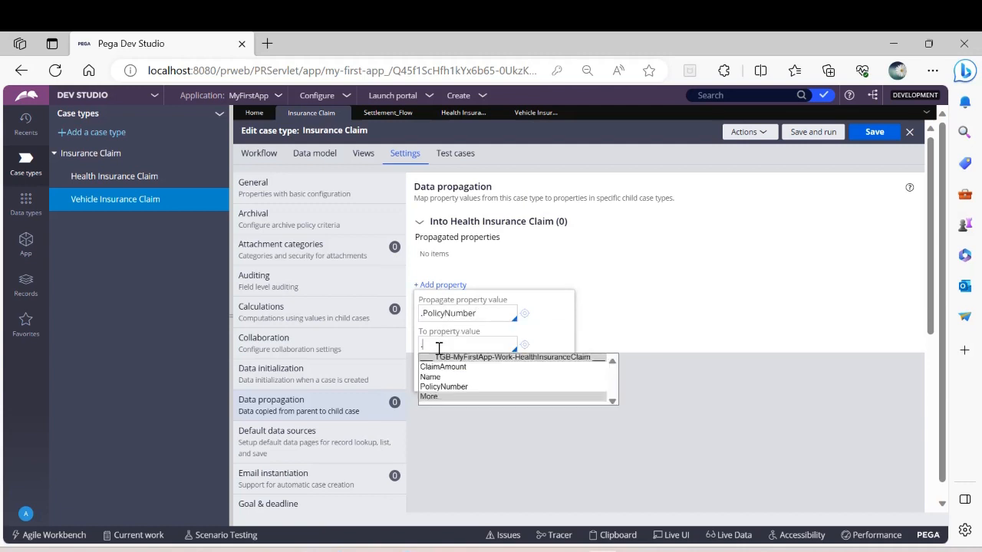
pyautogui.click(447, 386)
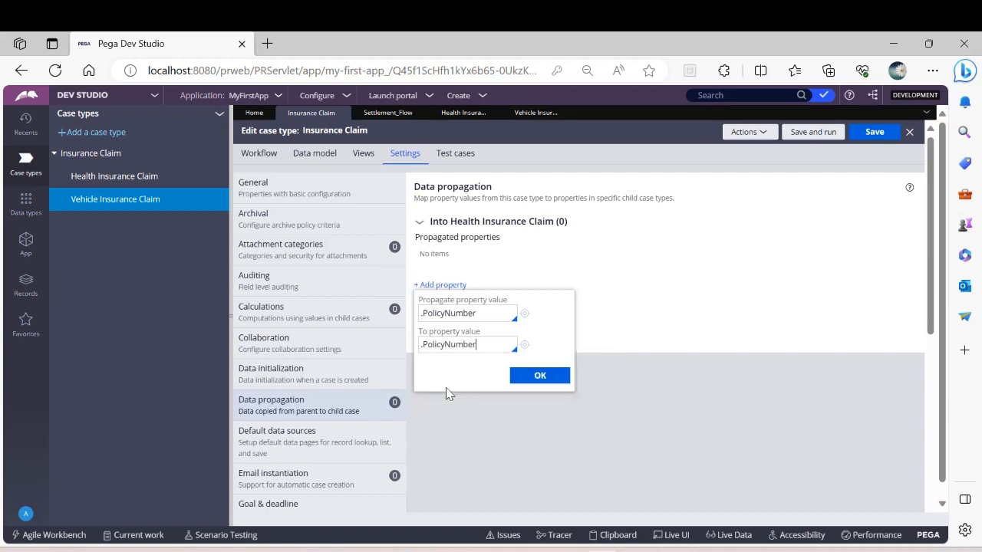
pyautogui.click(540, 378)
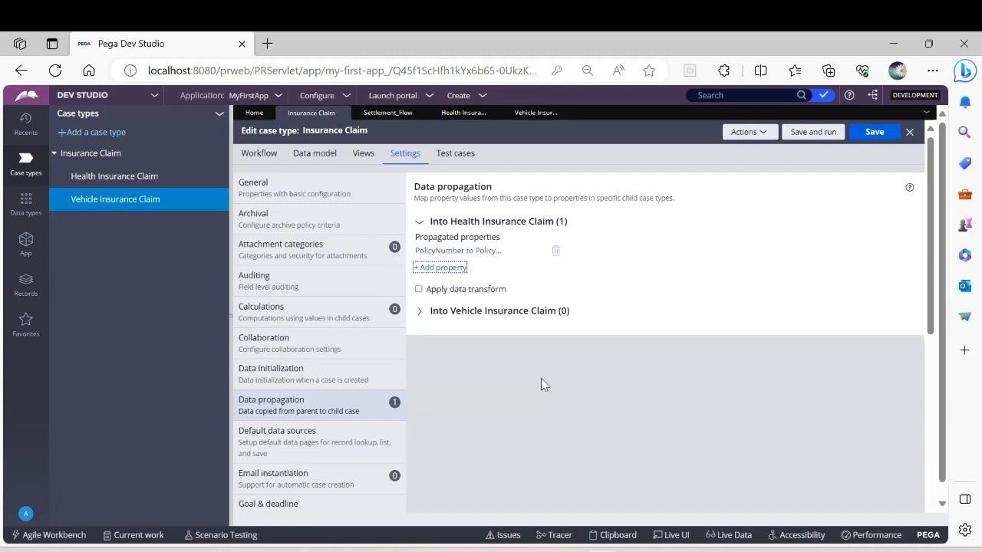
# Step: Propagate the parent's .Name property into .Name of the Health Insurance Claim child case
pyautogui.click(440, 267)
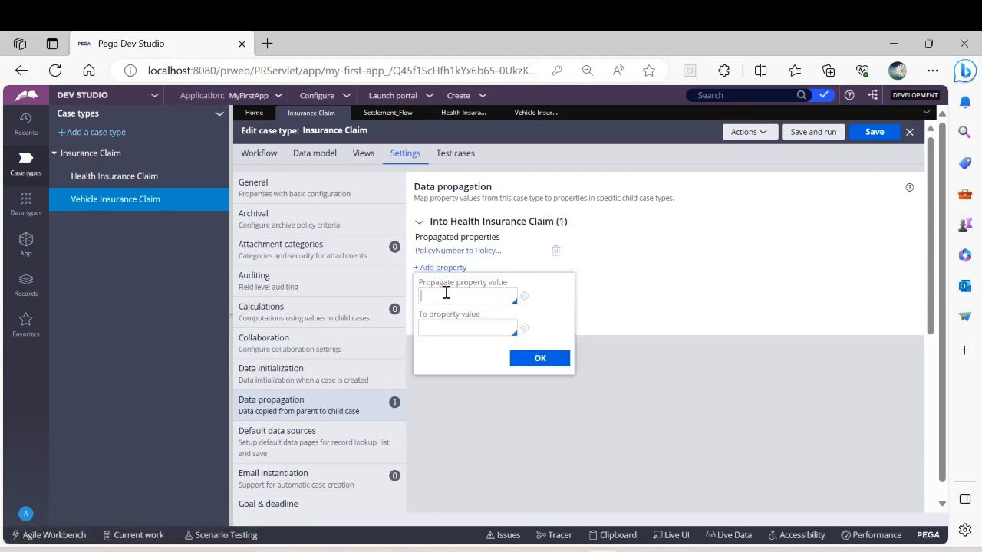
pyautogui.click(445, 293)
pyautogui.write('.')
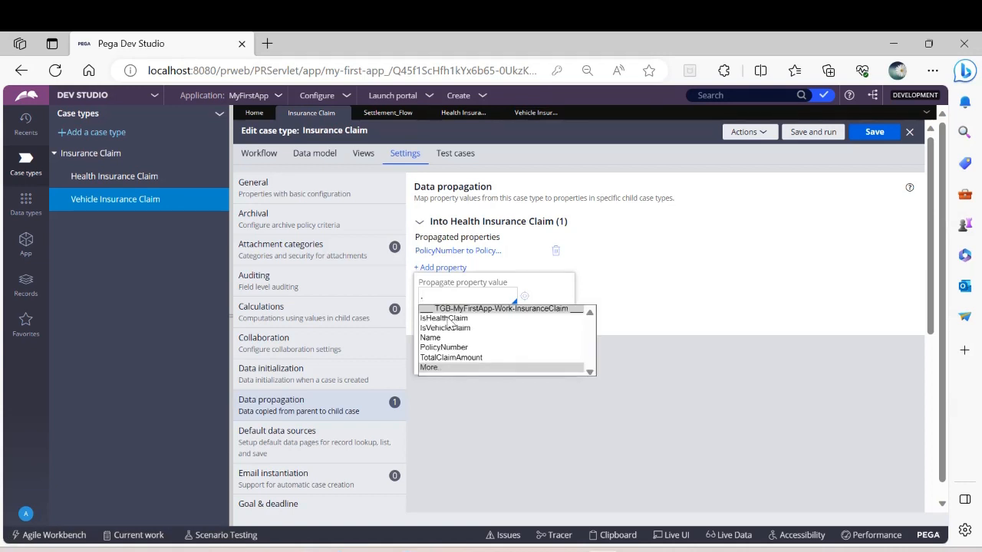
pyautogui.click(431, 339)
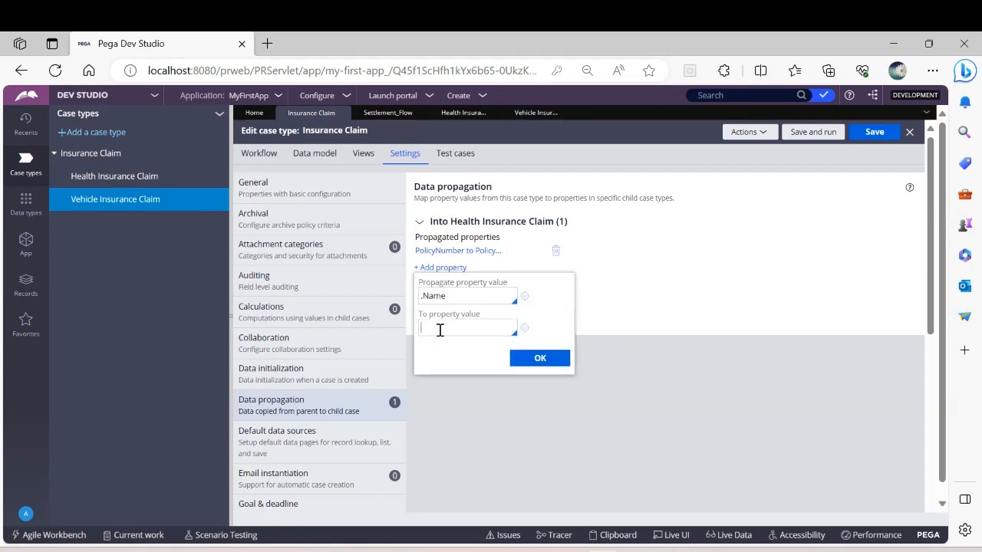
pyautogui.click(439, 330)
pyautogui.write('.')
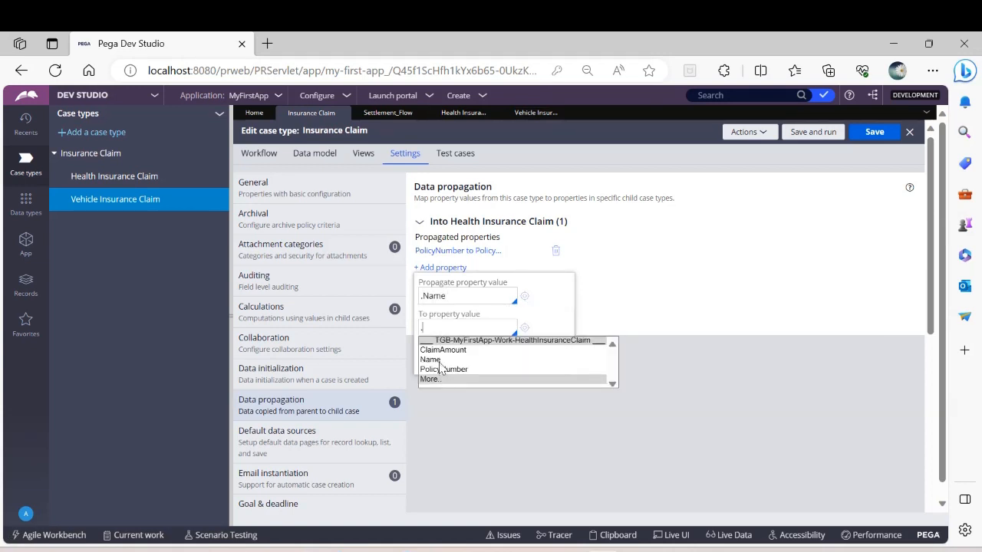
pyautogui.click(440, 361)
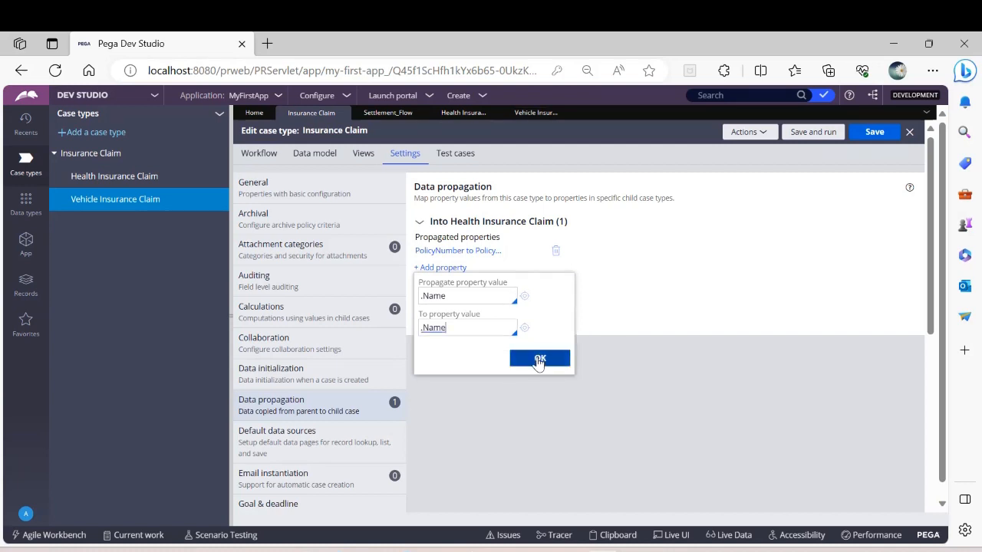
pyautogui.click(540, 359)
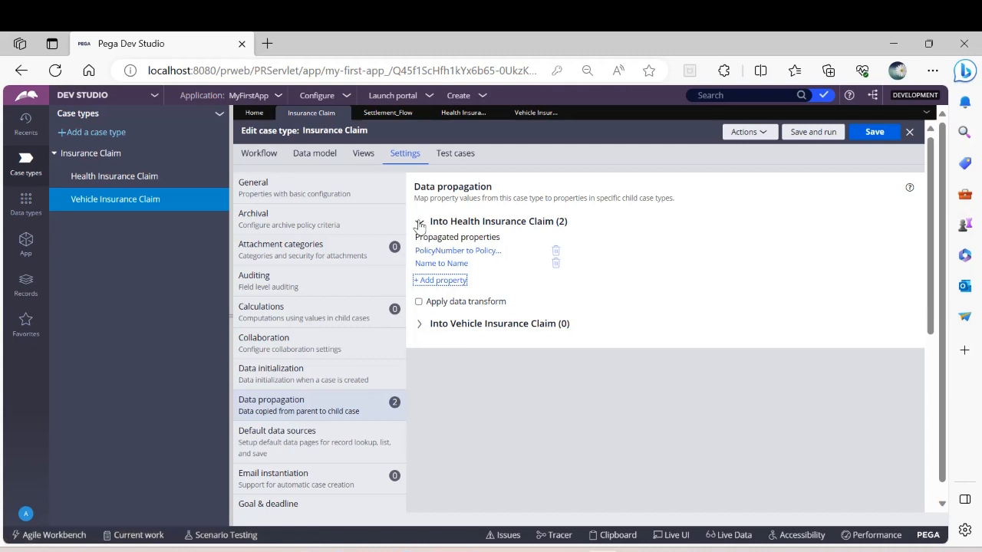
# Step: Propagate the parent's .PolicyNumber property into .PolicyNumber of the Vehicle Insurance Claim child case
pyautogui.click(419, 222)
pyautogui.click(418, 244)
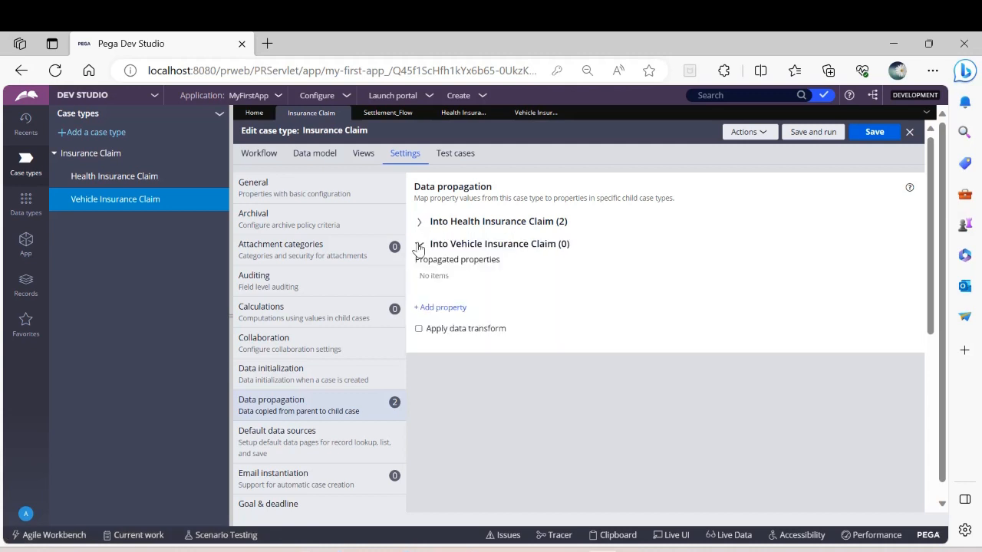
pyautogui.click(437, 308)
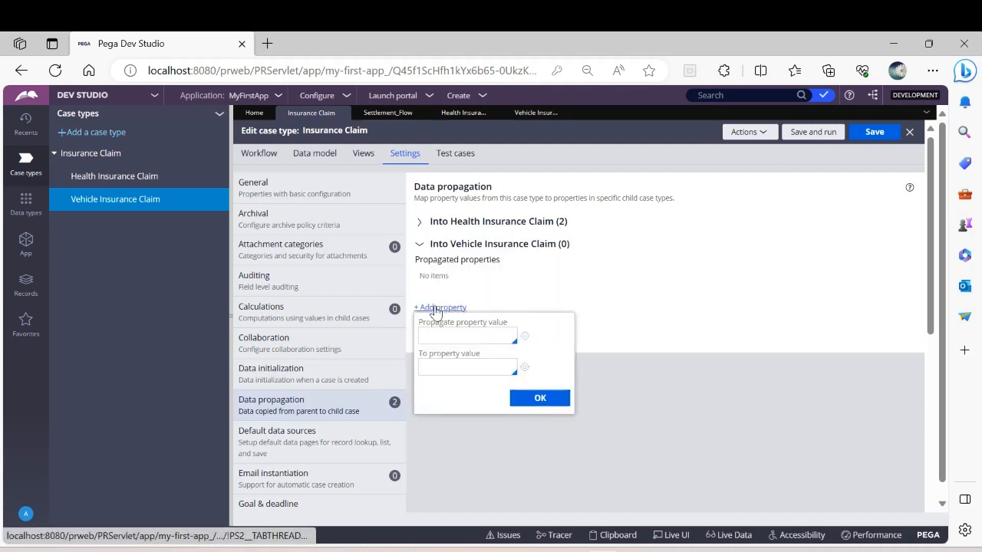
pyautogui.write('.')
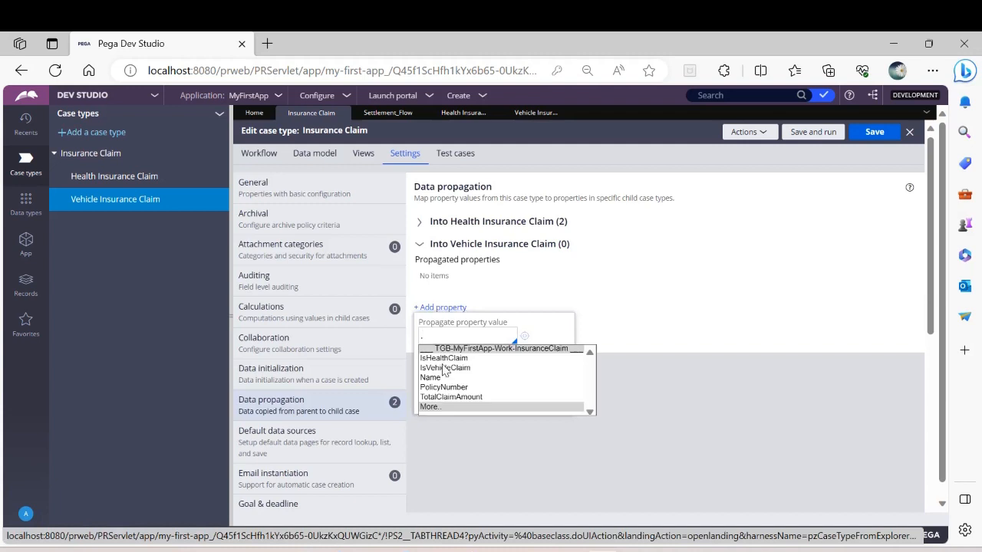
pyautogui.click(453, 387)
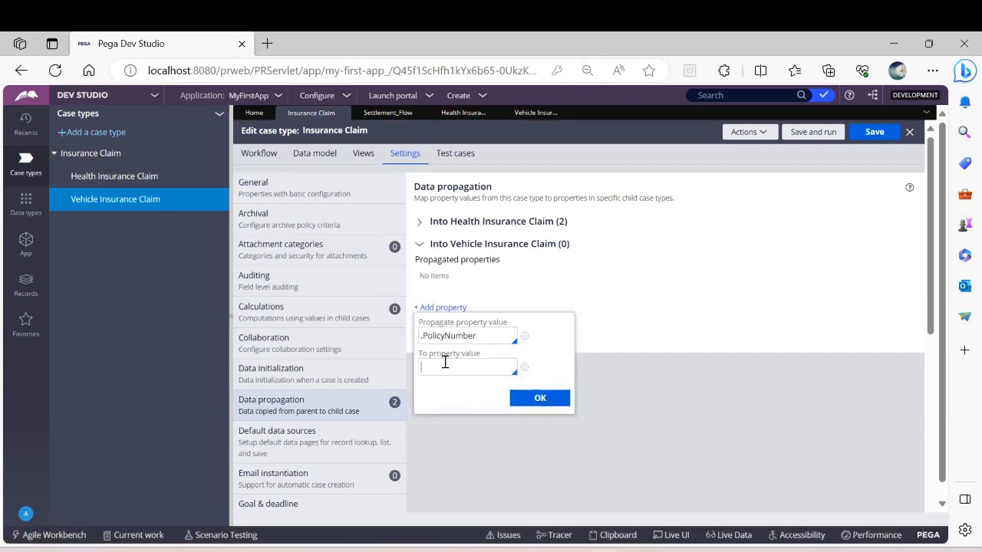
pyautogui.click(444, 366)
pyautogui.write('.')
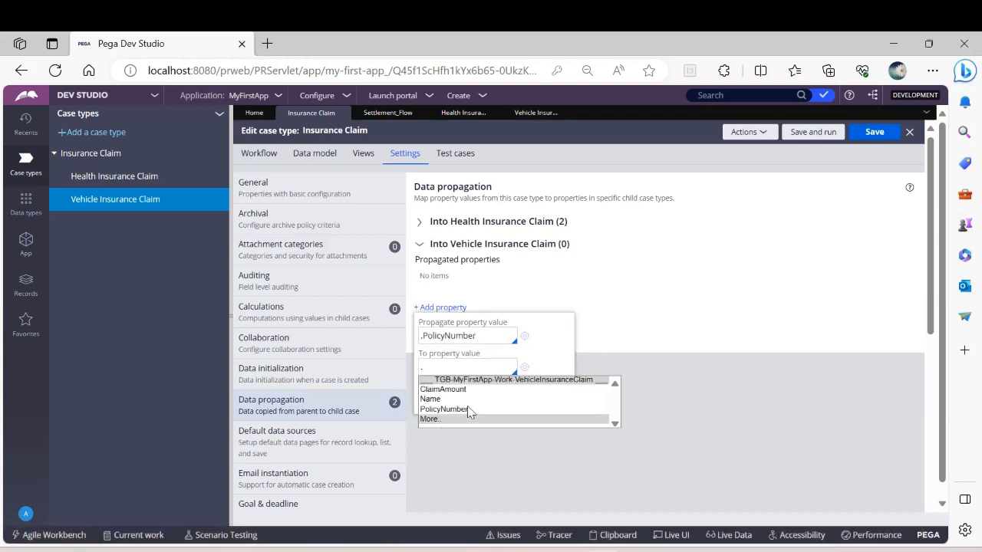
pyautogui.click(456, 409)
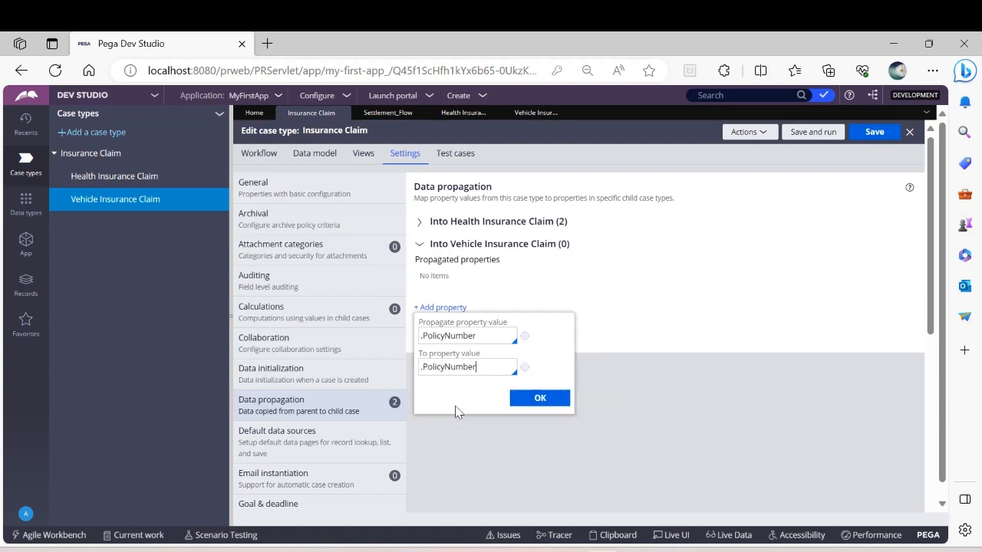
pyautogui.click(534, 401)
# Step: Propagate the parent's .Name property into .Name of the Vehicle Insurance Claim child case and save the case type
pyautogui.click(441, 290)
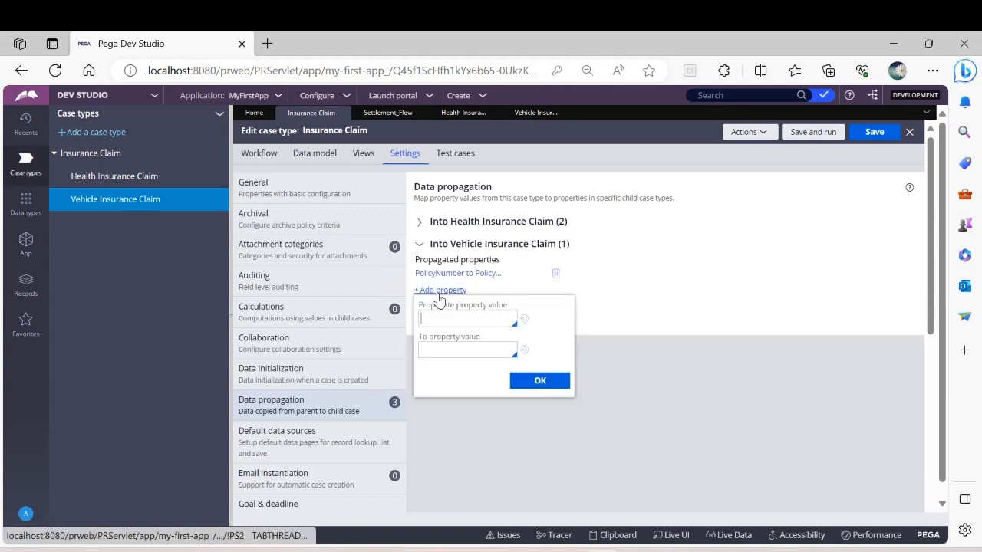
pyautogui.click(452, 323)
pyautogui.write('.')
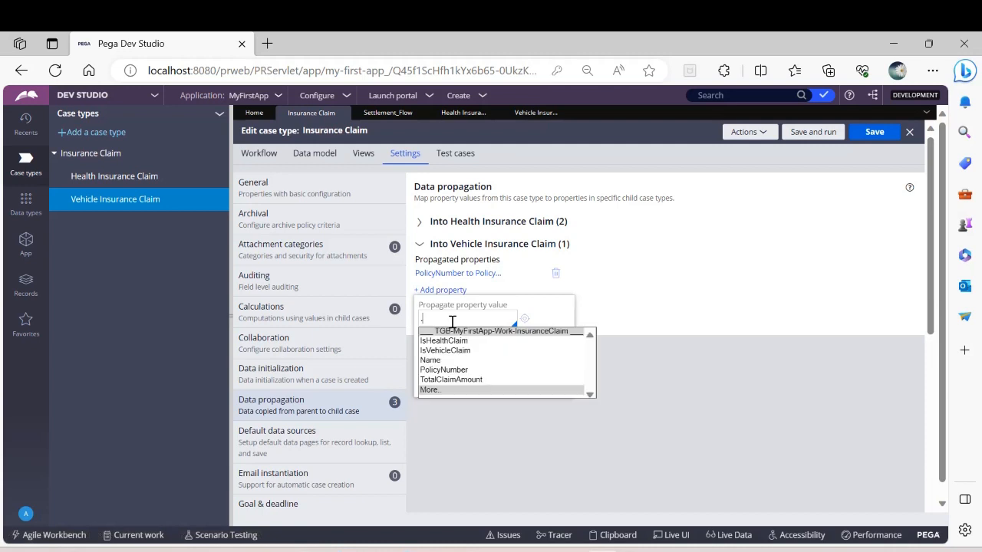
pyautogui.click(430, 361)
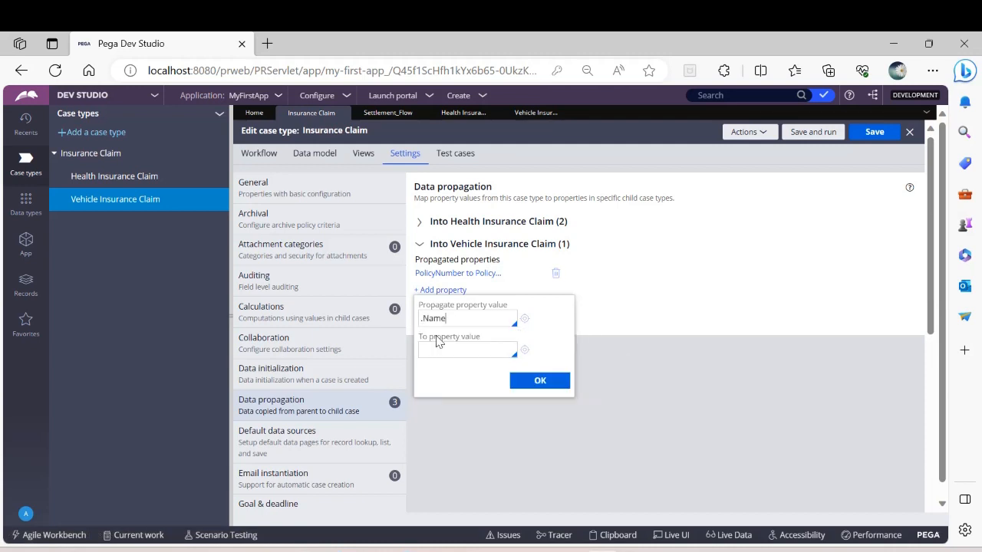
pyautogui.write('.')
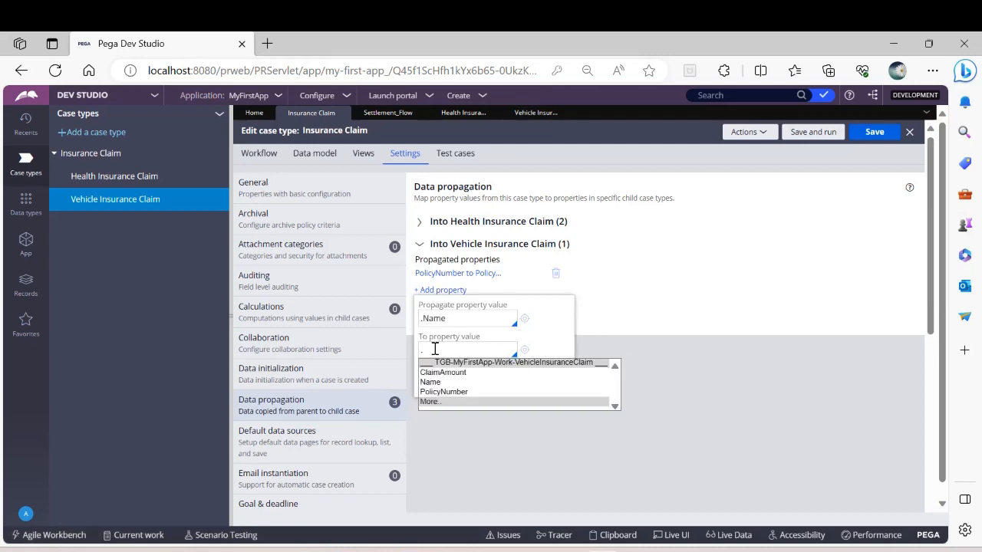
pyautogui.click(440, 383)
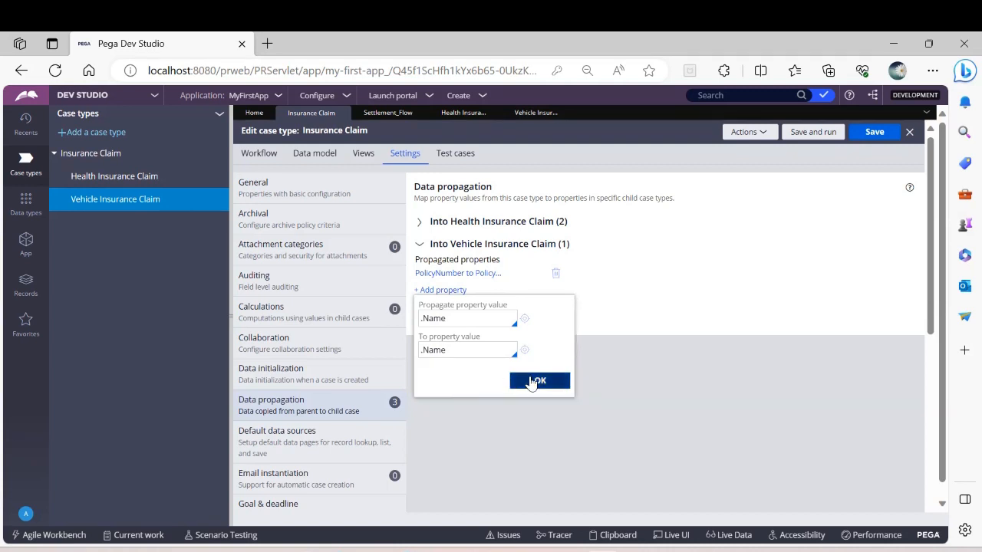
pyautogui.click(537, 381)
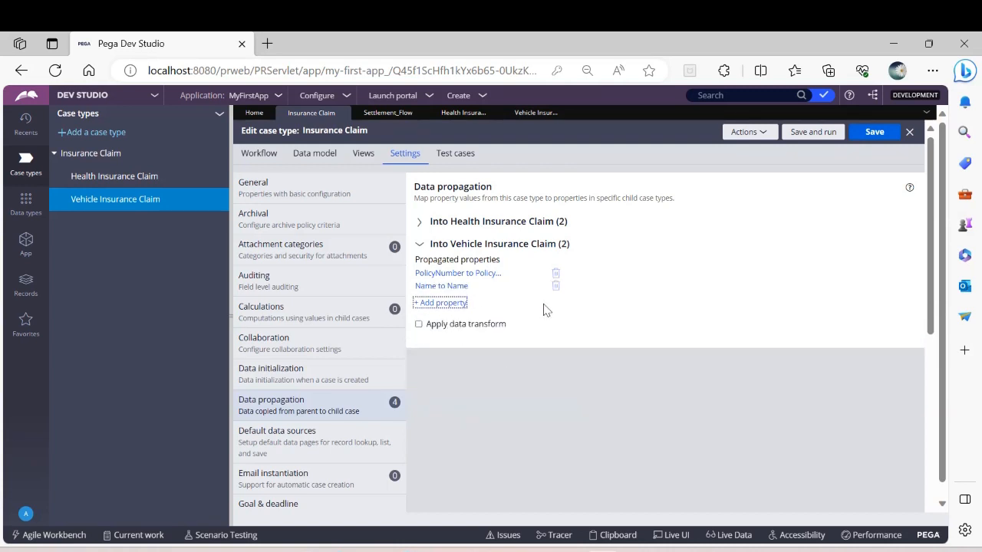
pyautogui.click(419, 244)
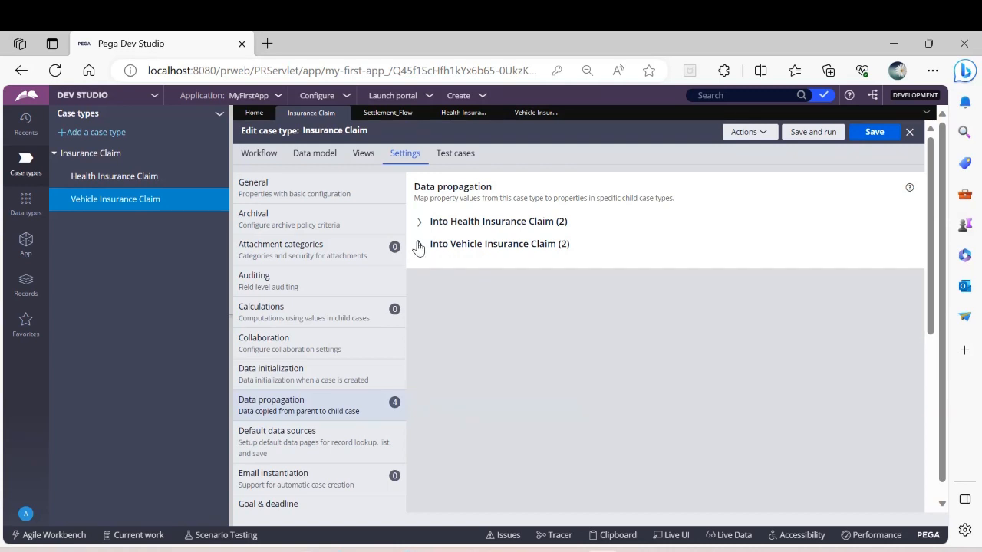
pyautogui.click(851, 138)
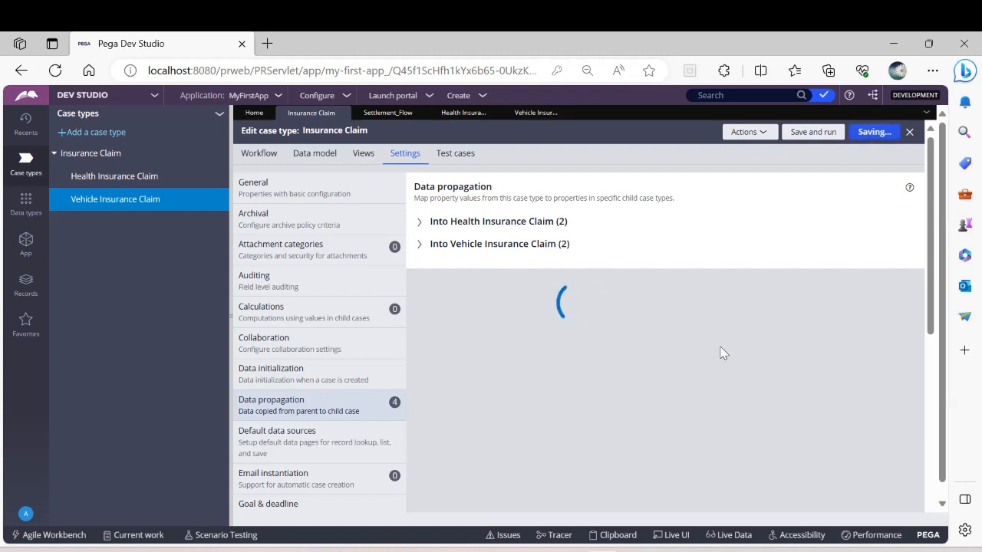
# Step: Add a calculation for .TotalClaimAmount in the parent case type that sums .ClaimAmount from TGB-MyFirstApp-Work-HealthInsuranceClaim
pyautogui.click(303, 319)
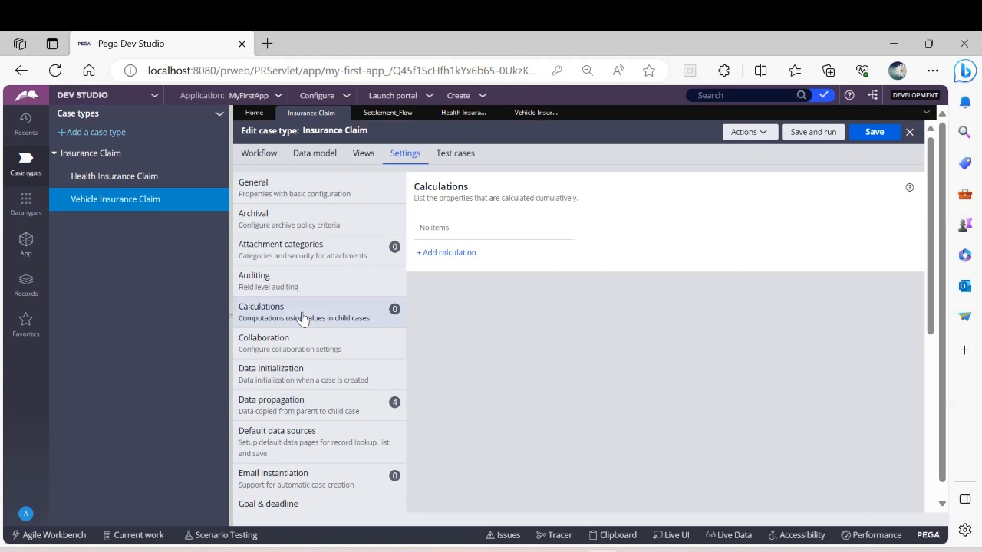
pyautogui.click(434, 256)
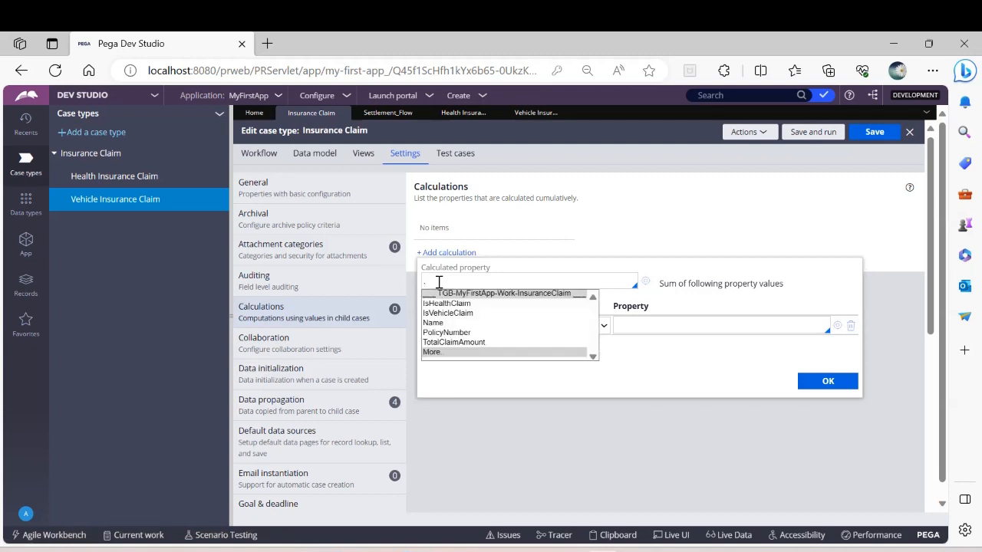
pyautogui.click(451, 342)
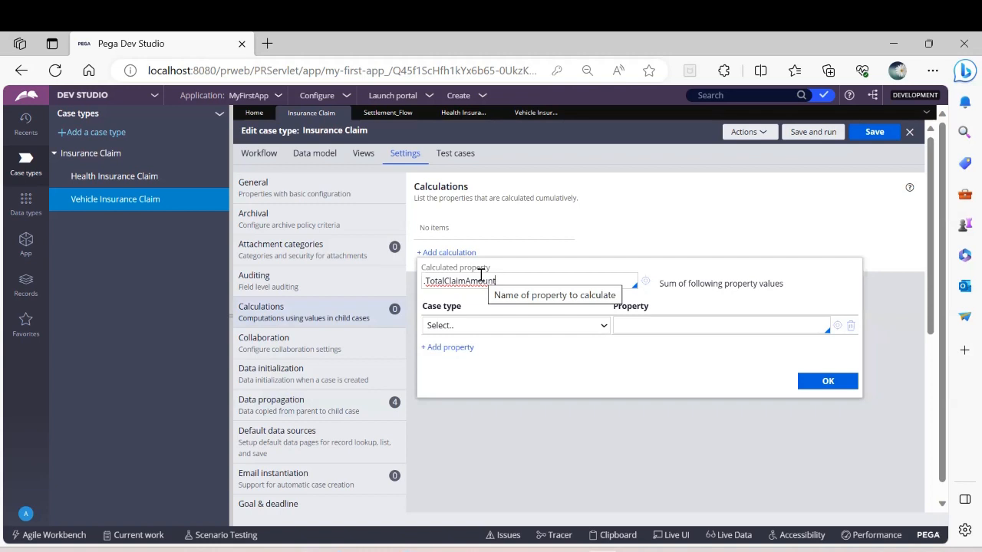
pyautogui.click(501, 330)
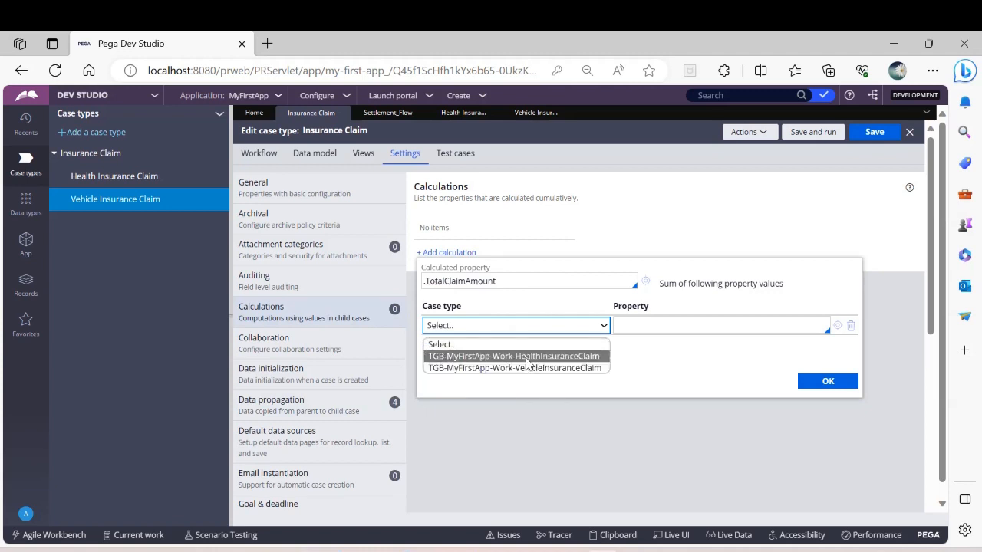
pyautogui.click(526, 357)
pyautogui.click(661, 328)
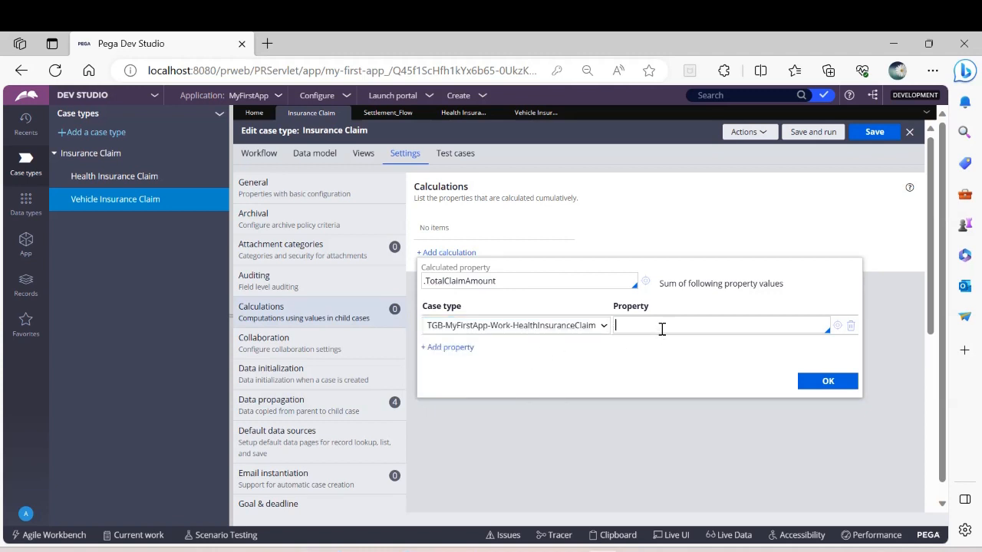
pyautogui.write('.')
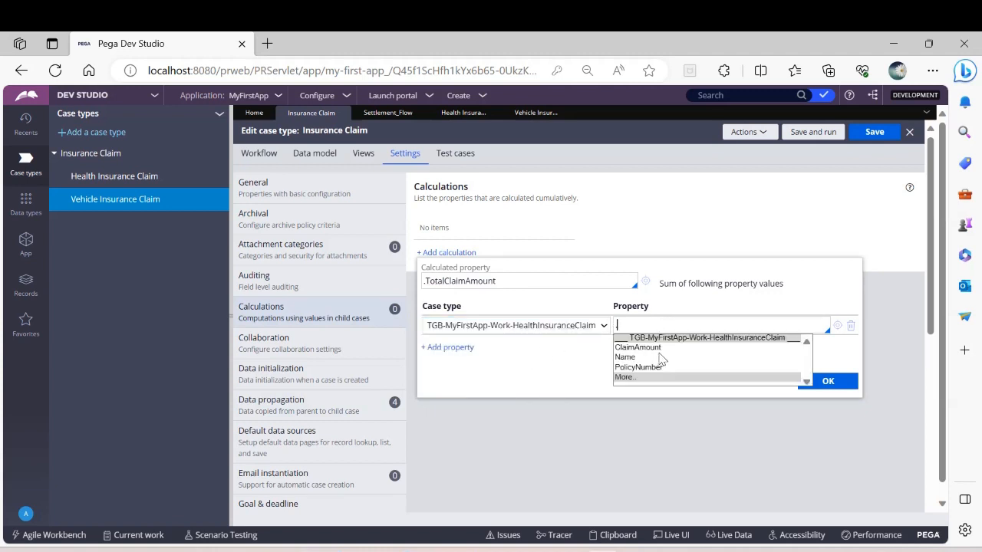
pyautogui.click(656, 349)
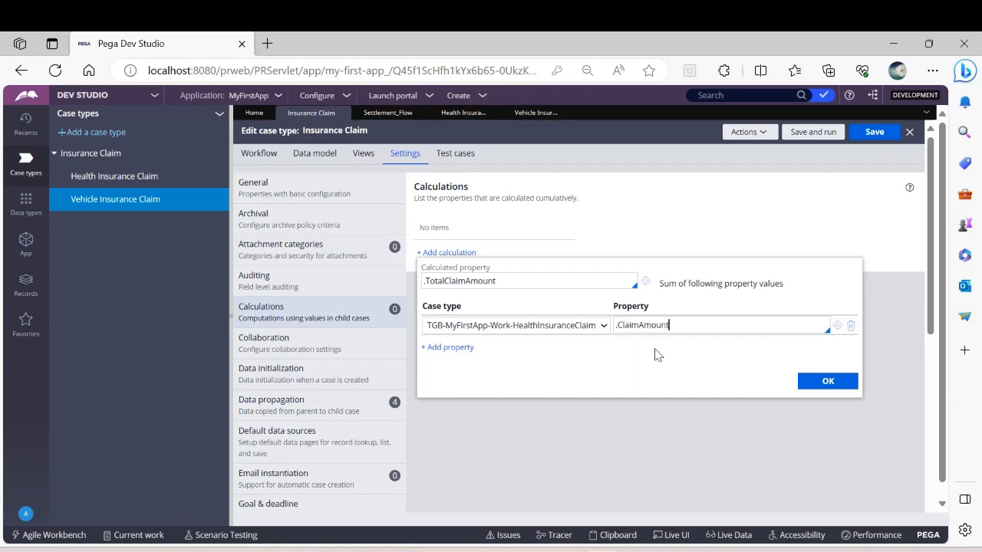
# Step: Include .ClaimAmount from TGB-MyFirstApp-Work-VehicleInsuranceClaim in the .TotalClaimAmount sum, confirm the calculation, and save the case type
pyautogui.click(447, 348)
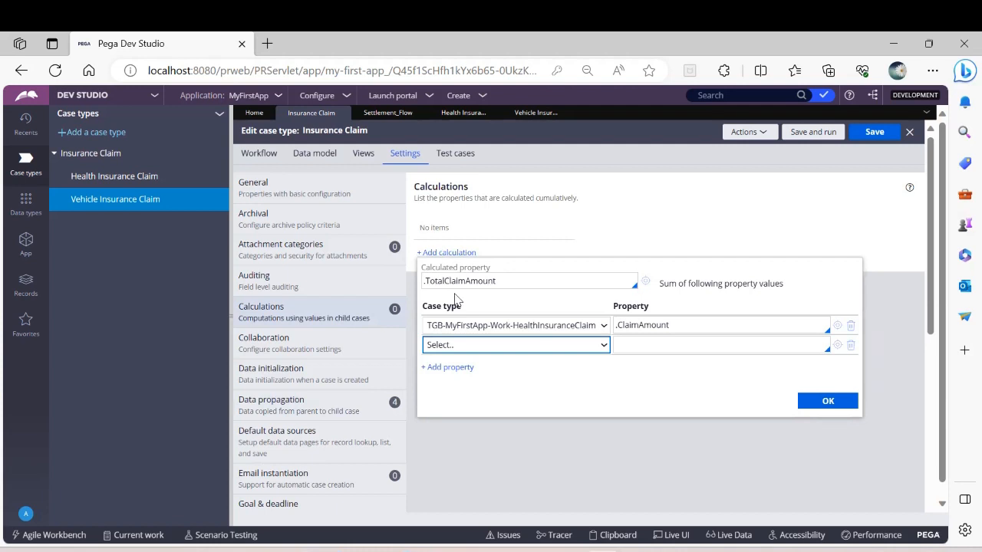
pyautogui.click(486, 345)
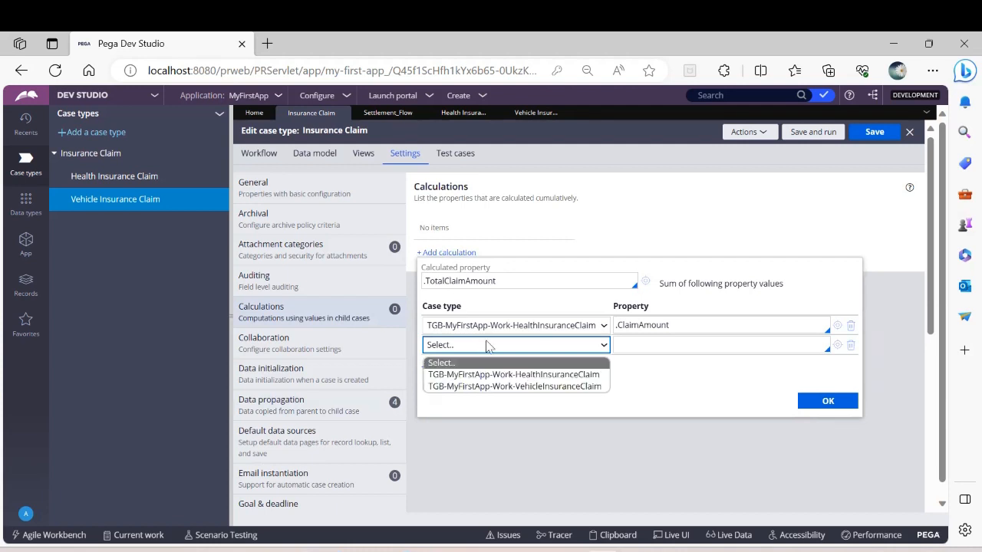
pyautogui.click(486, 386)
pyautogui.click(638, 342)
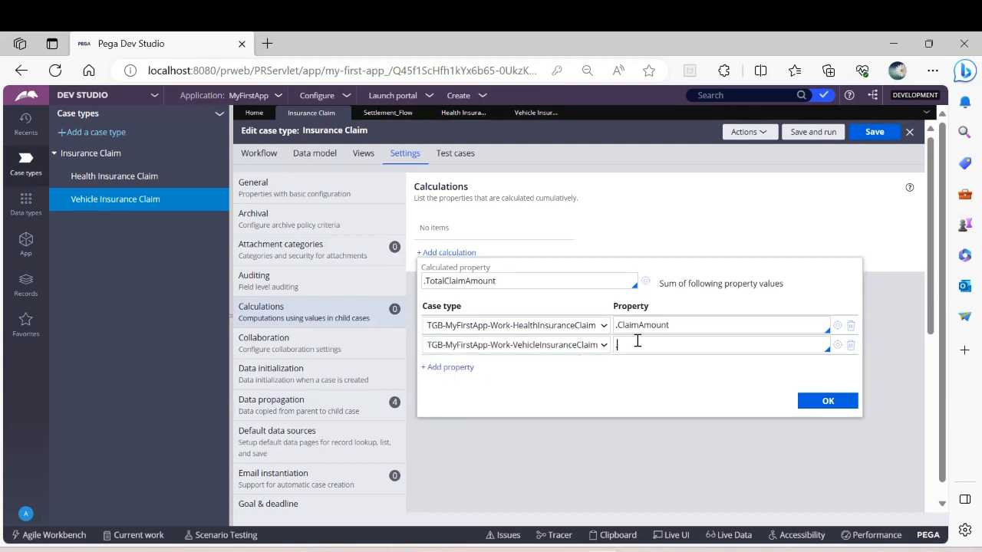
pyautogui.click(641, 369)
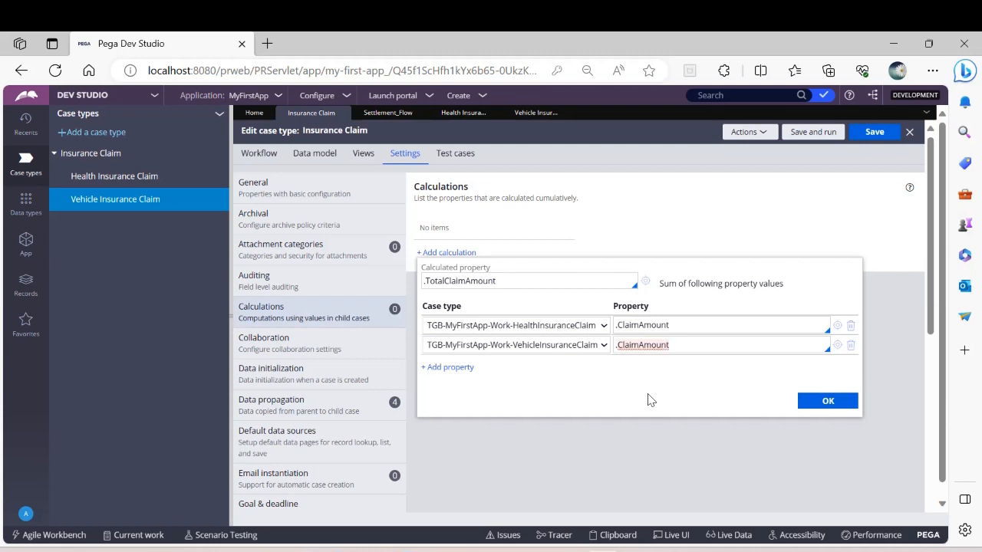
pyautogui.click(815, 402)
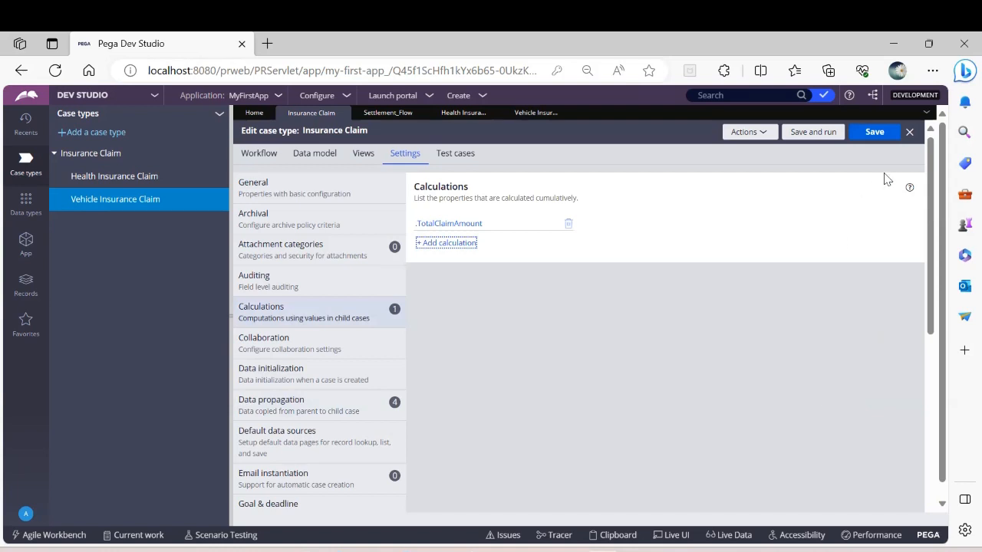
pyautogui.click(864, 135)
# Step: Save and run the Insurance Claim case type from its workflow, and return to the Settlement_Flow diagram
pyautogui.click(258, 156)
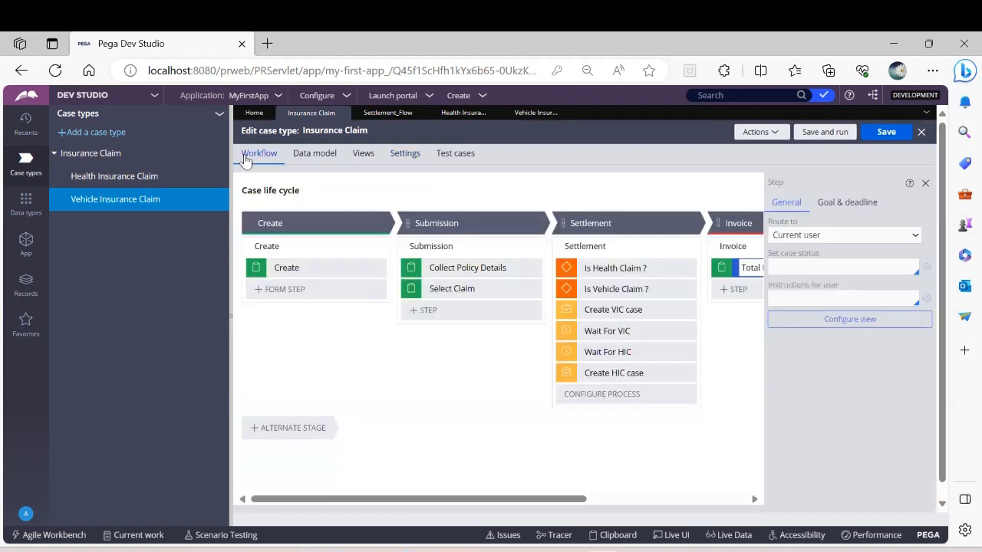
pyautogui.click(827, 135)
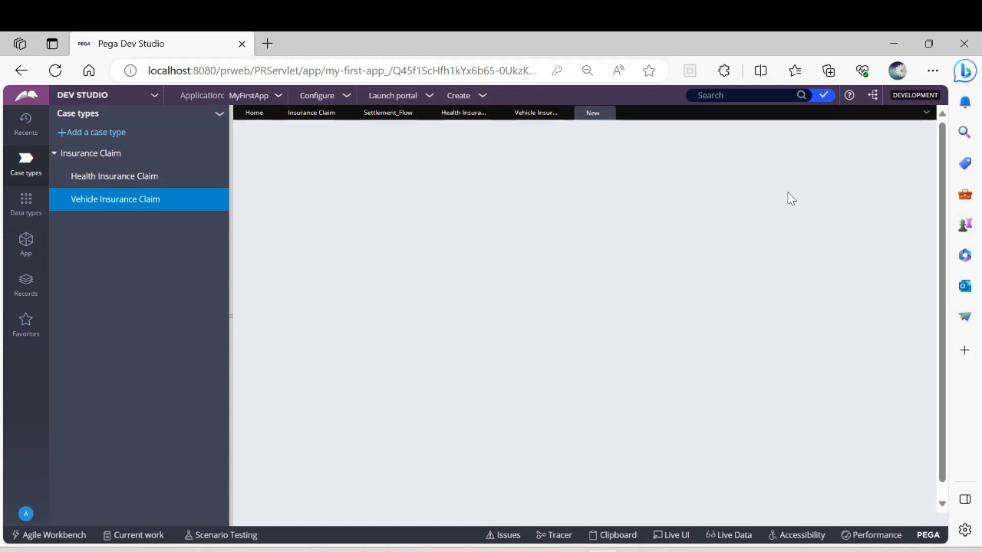
pyautogui.click(378, 115)
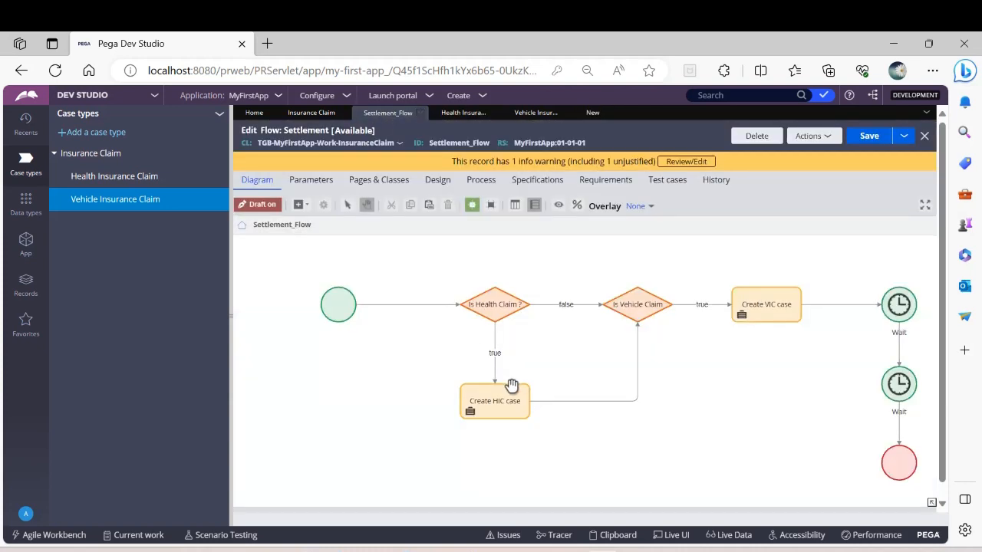
# Step: Examine the paths leaving the Is Health Claim and Is Vehicle Claim decisions in the Settlement flow, saving the flow
pyautogui.click(642, 322)
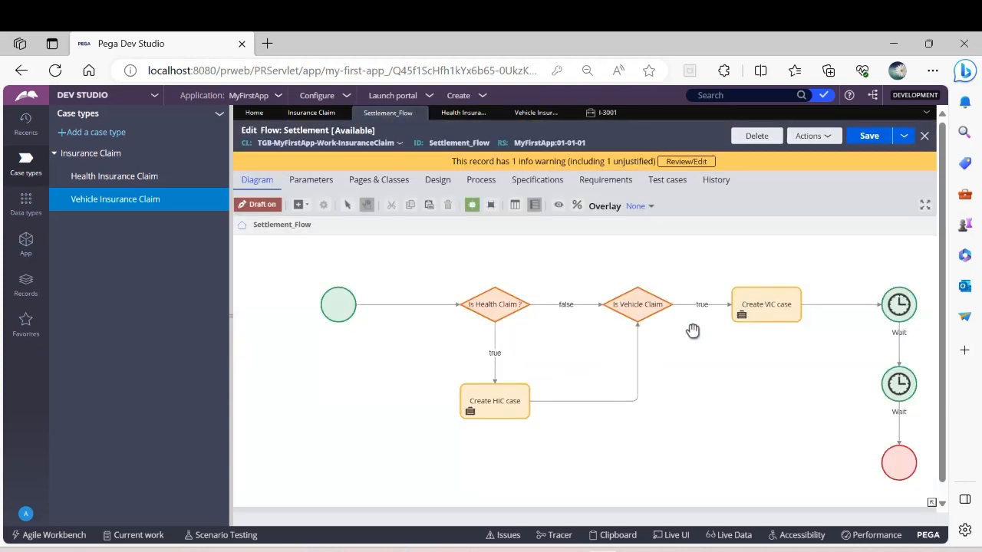
pyautogui.click(785, 301)
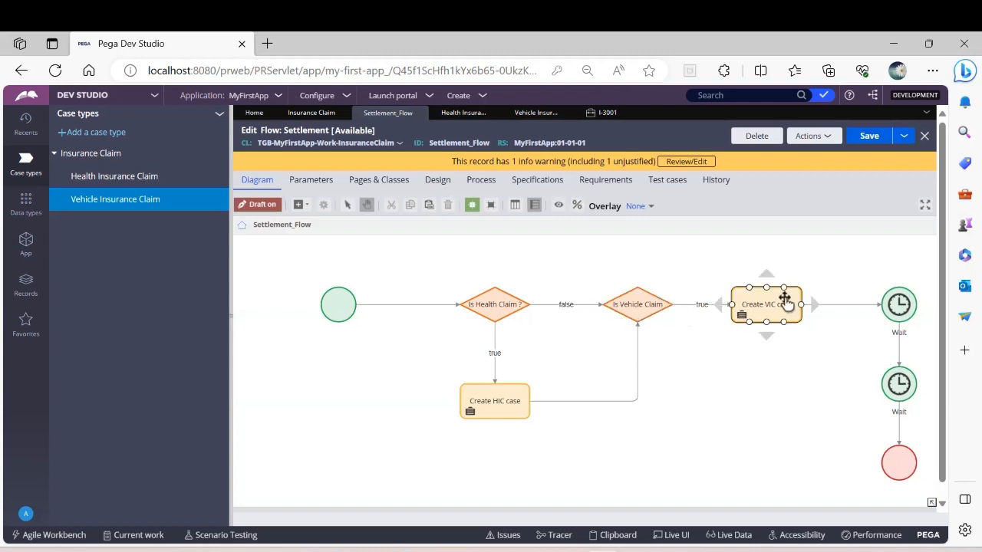
pyautogui.click(655, 299)
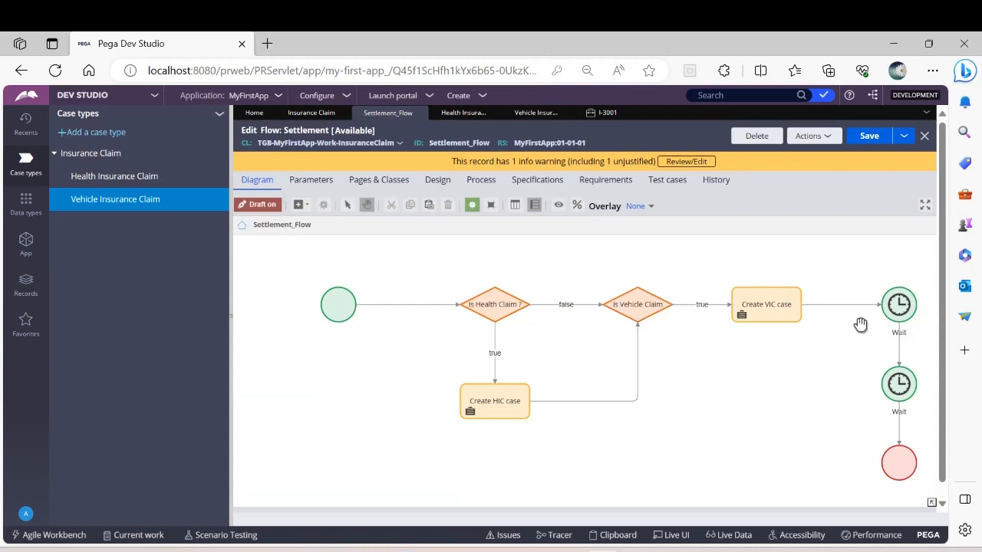
pyautogui.click(918, 314)
pyautogui.click(637, 299)
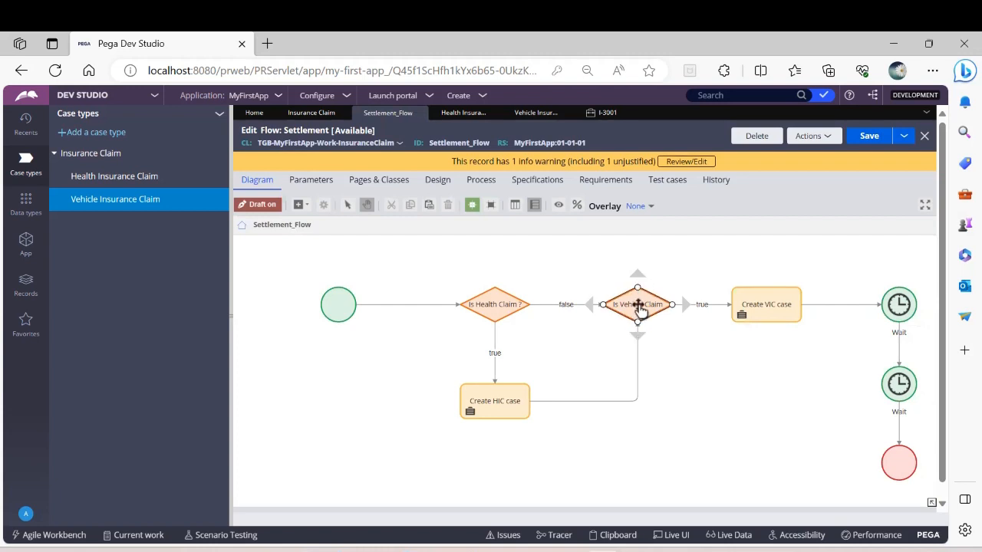
pyautogui.click(825, 307)
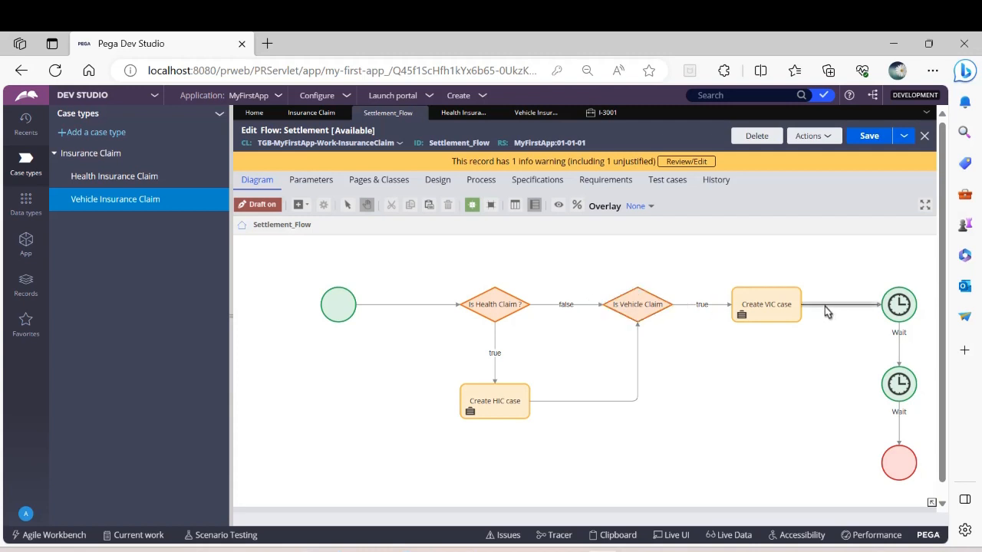
pyautogui.click(666, 309)
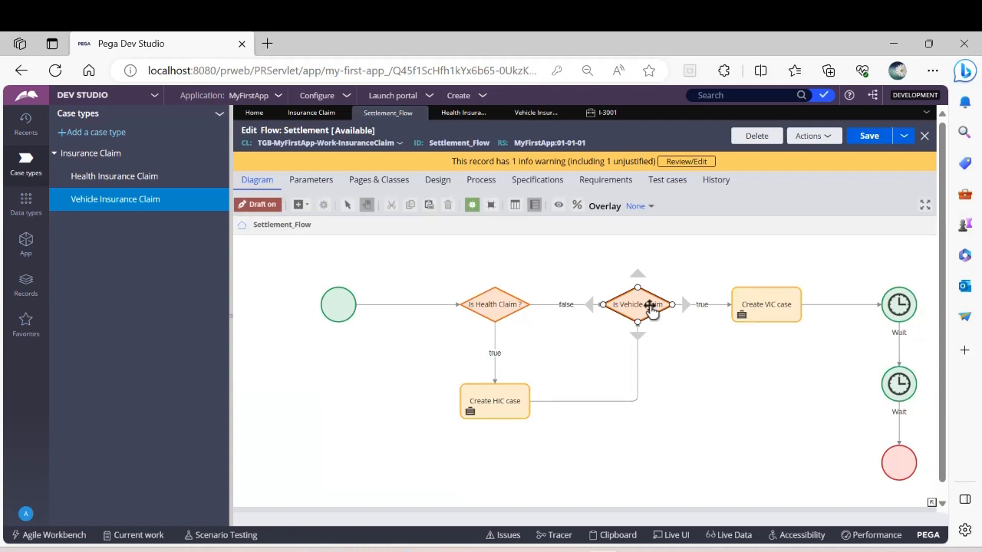
pyautogui.click(788, 311)
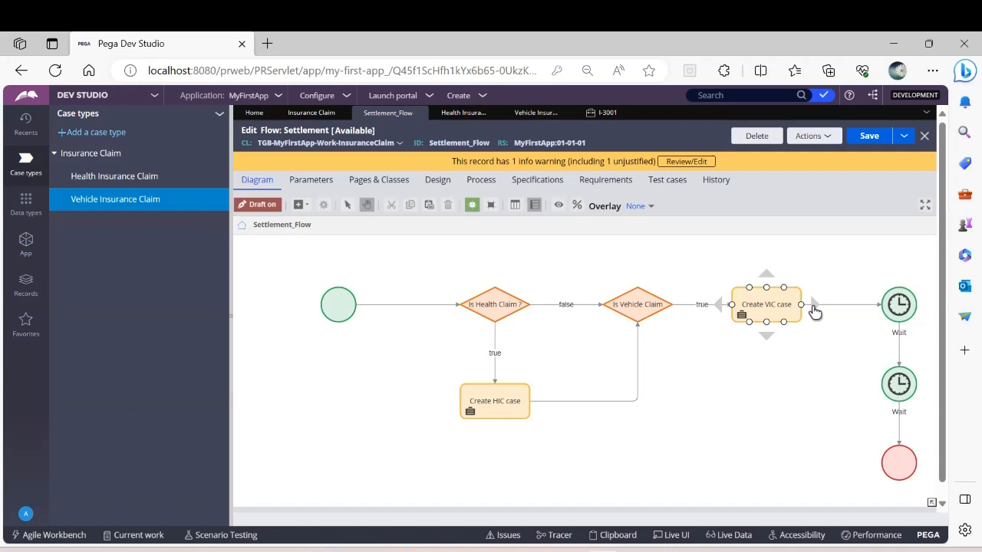
pyautogui.click(860, 136)
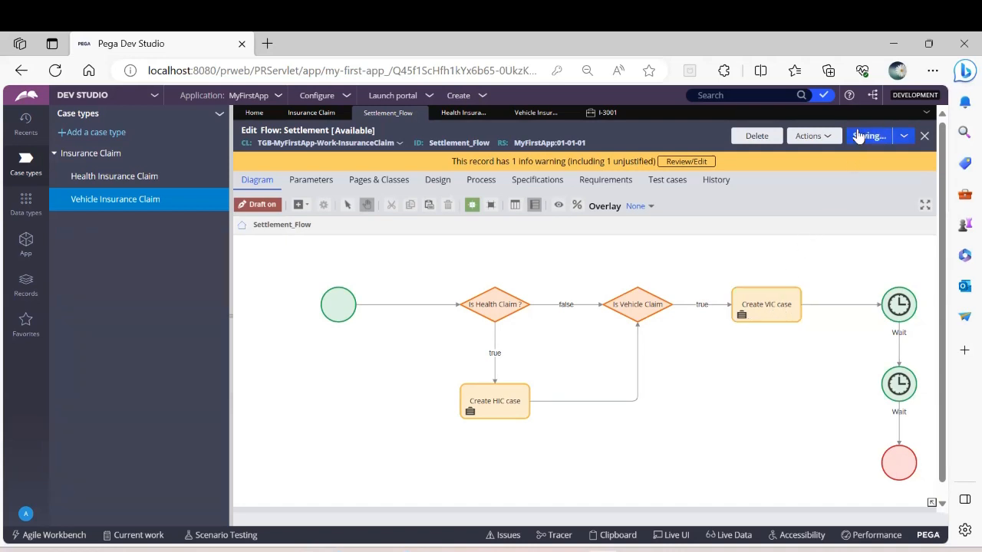
pyautogui.click(636, 294)
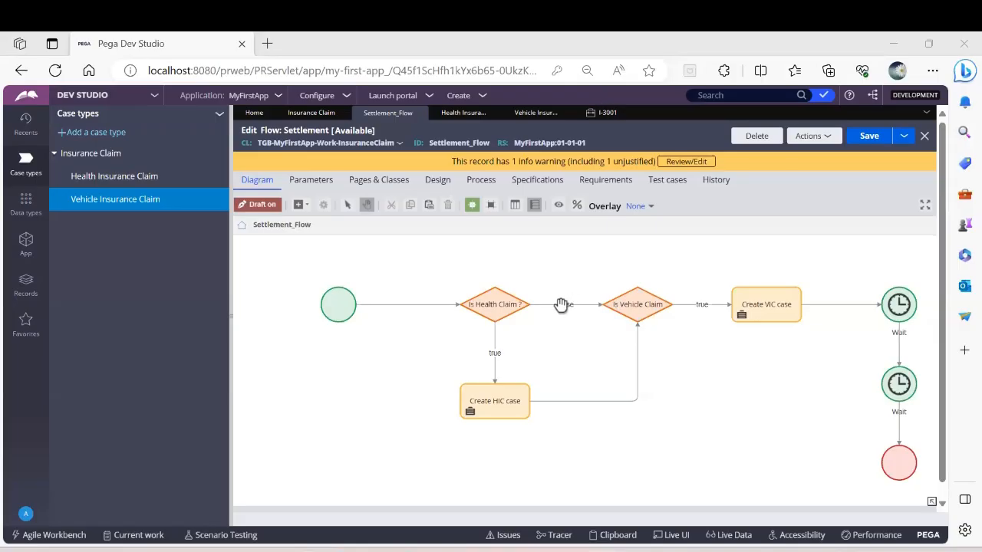
pyautogui.click(465, 301)
pyautogui.moveTo(639, 286); pyautogui.dragTo(563, 283)
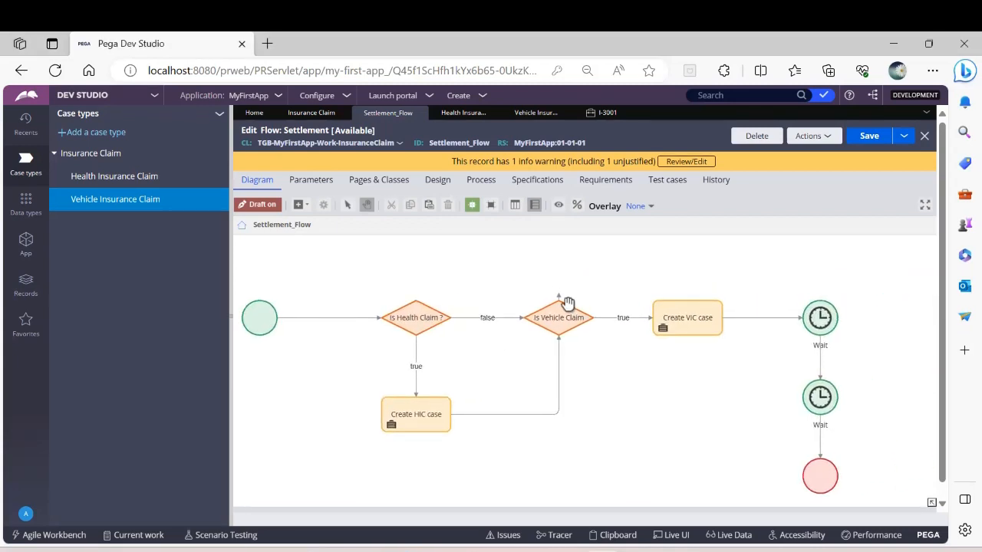
pyautogui.moveTo(559, 299); pyautogui.dragTo(571, 270)
pyautogui.click(552, 266)
pyautogui.click(570, 286)
pyautogui.rightClick(572, 287)
pyautogui.click(606, 343)
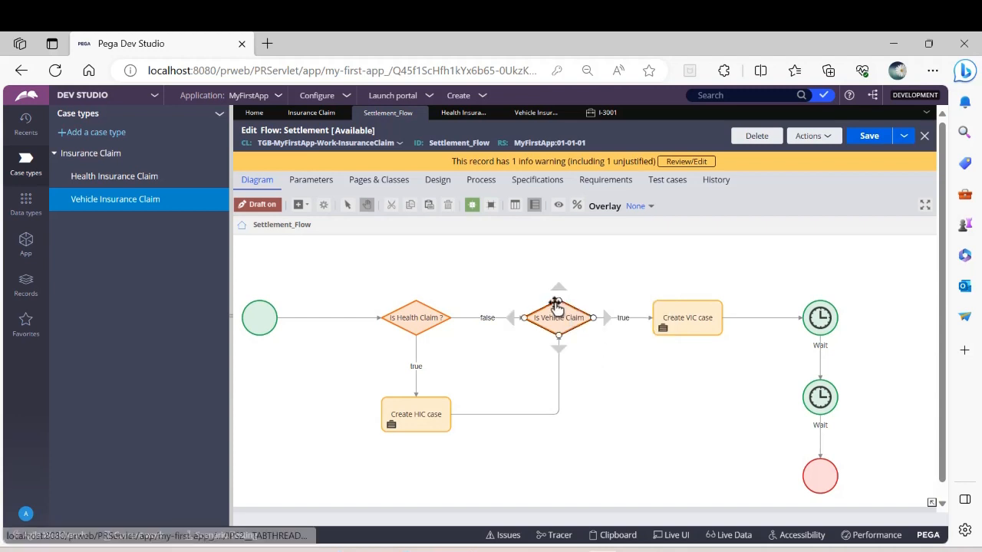
# Step: Connect the Is Vehicle Claim decision directly to the first Wait shape, raise that shape above the Create VIC case row, and save the flow
pyautogui.moveTo(559, 302); pyautogui.dragTo(814, 308)
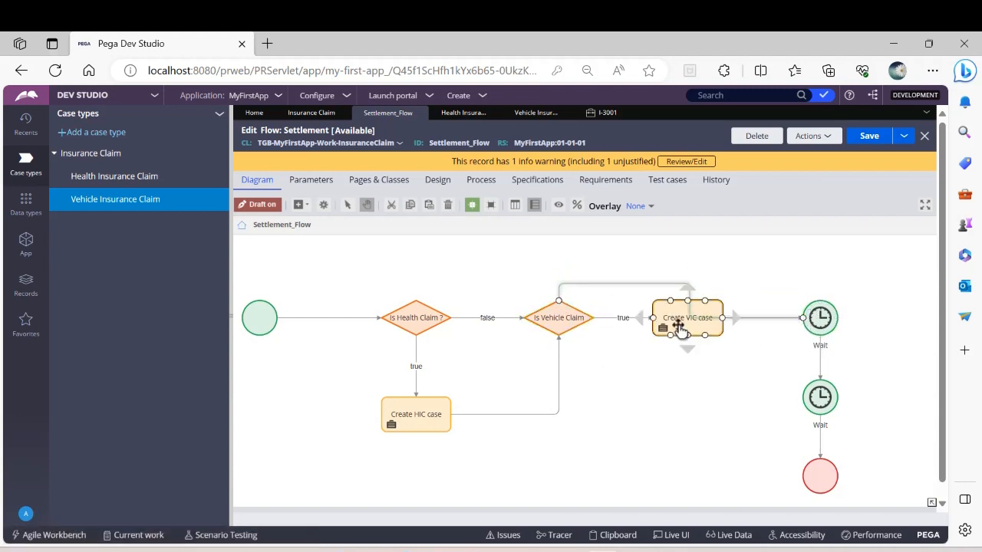
pyautogui.moveTo(679, 329); pyautogui.dragTo(682, 369)
pyautogui.moveTo(819, 317); pyautogui.dragTo(819, 283)
pyautogui.moveTo(705, 366); pyautogui.dragTo(708, 325)
pyautogui.moveTo(818, 284)
pyautogui.mouseDown()
pyautogui.moveTo(818, 312)
pyautogui.moveTo(818, 283)
pyautogui.mouseUp()
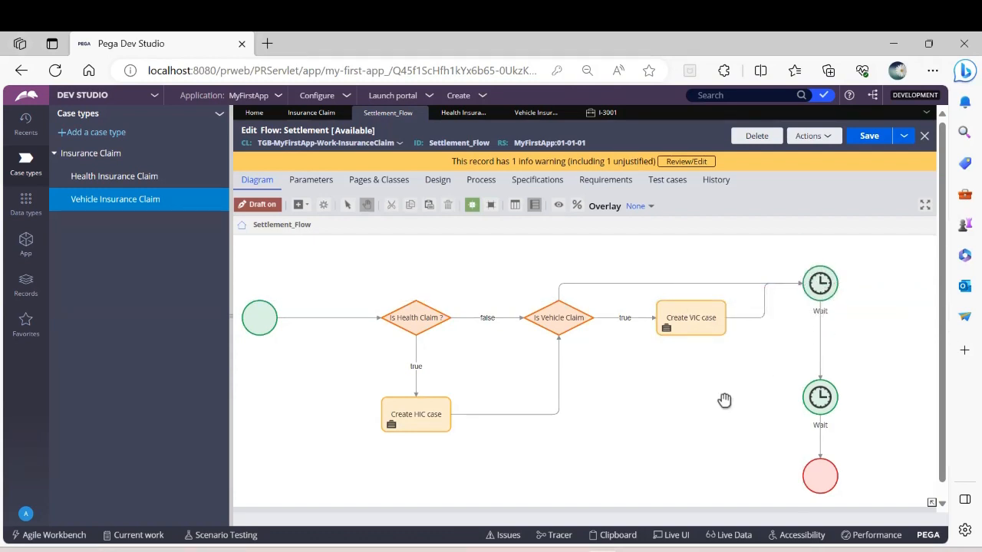
pyautogui.click(867, 135)
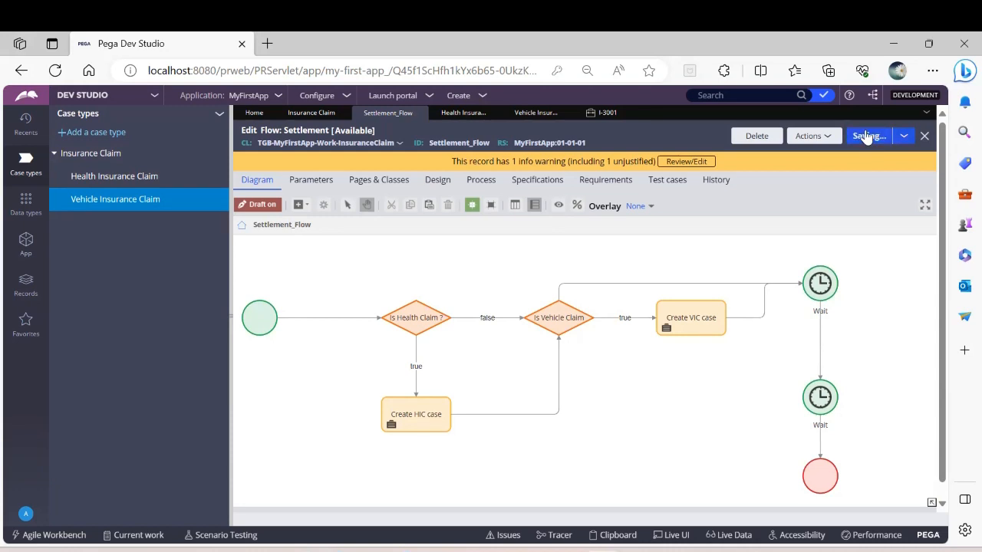
# Step: Set the new connector from Is Vehicle Claim to the first Wait shape to result false and replace its name with false
pyautogui.click(636, 285)
pyautogui.doubleClick(636, 289)
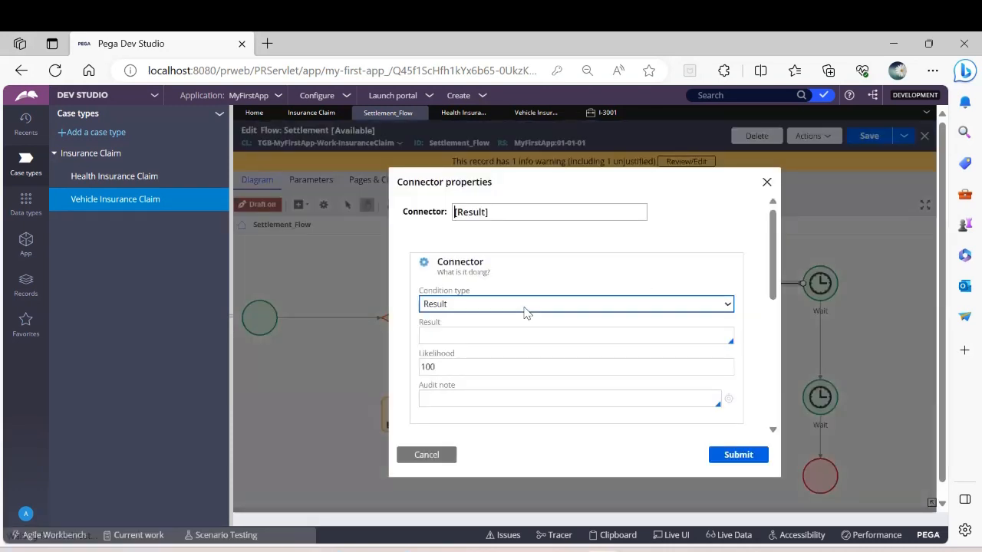
pyautogui.click(460, 332)
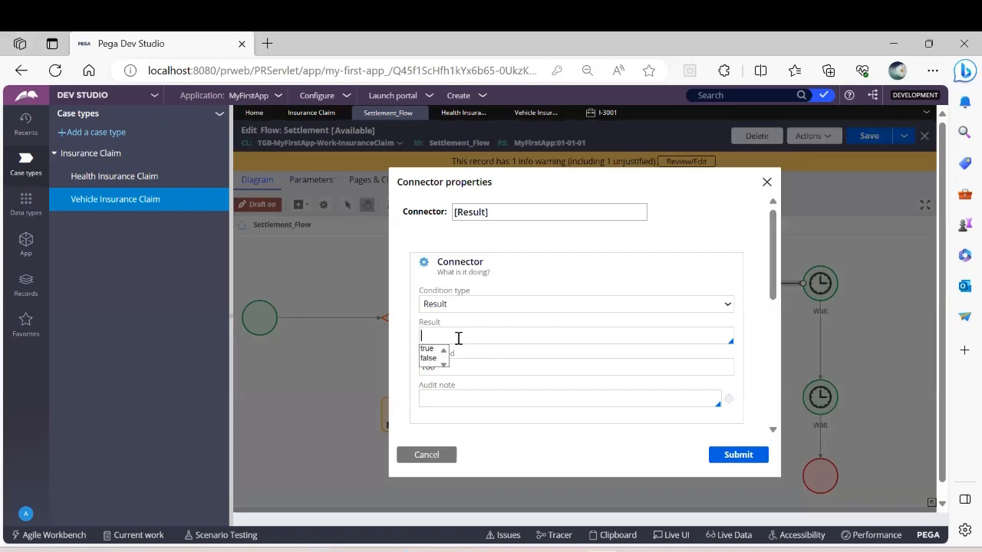
pyautogui.click(428, 358)
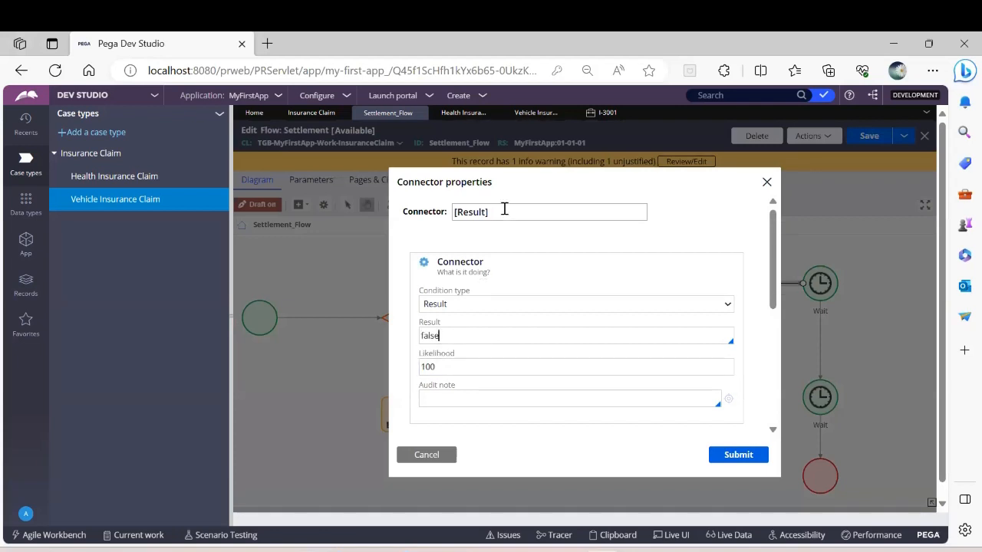
pyautogui.click(503, 209)
pyautogui.press('BackSpace')
pyautogui.press('BackSpace')
pyautogui.press('BackSpace')
pyautogui.press('BackSpace')
pyautogui.press('BackSpace')
pyautogui.press('BackSpace')
pyautogui.press('BackSpace')
pyautogui.click(735, 454)
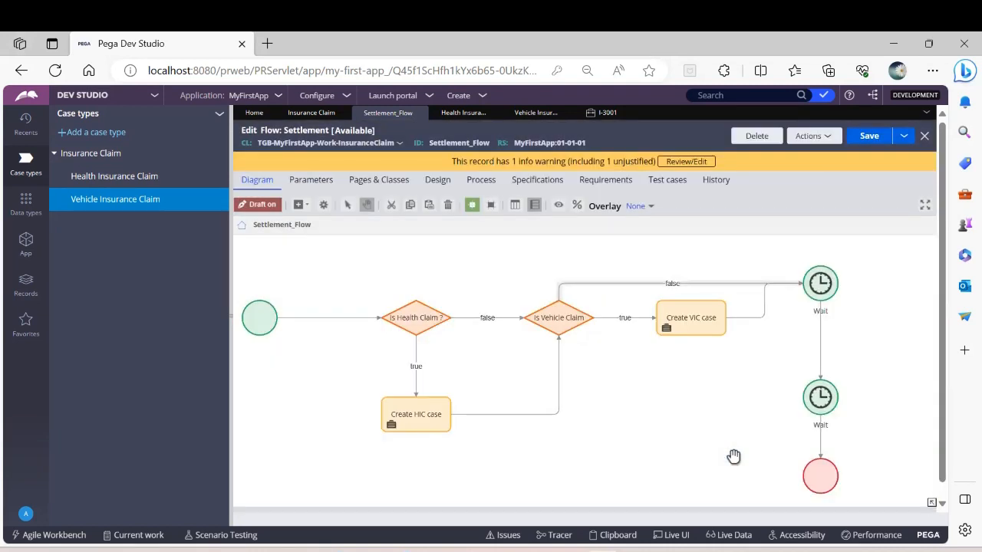
# Step: Set the first Wait shape to wait for any Health Insurance Claim case to be resolved
pyautogui.click(822, 285)
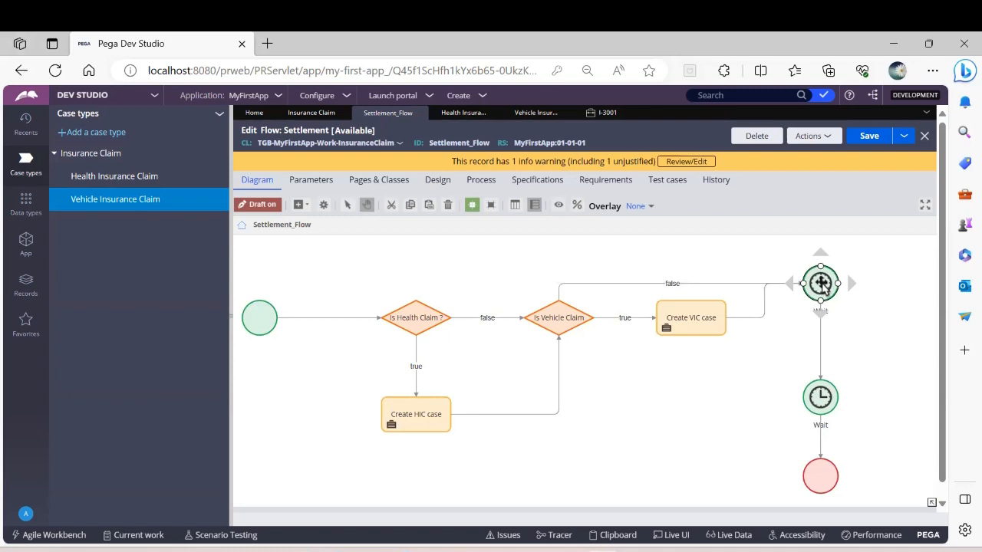
pyautogui.doubleClick(821, 283)
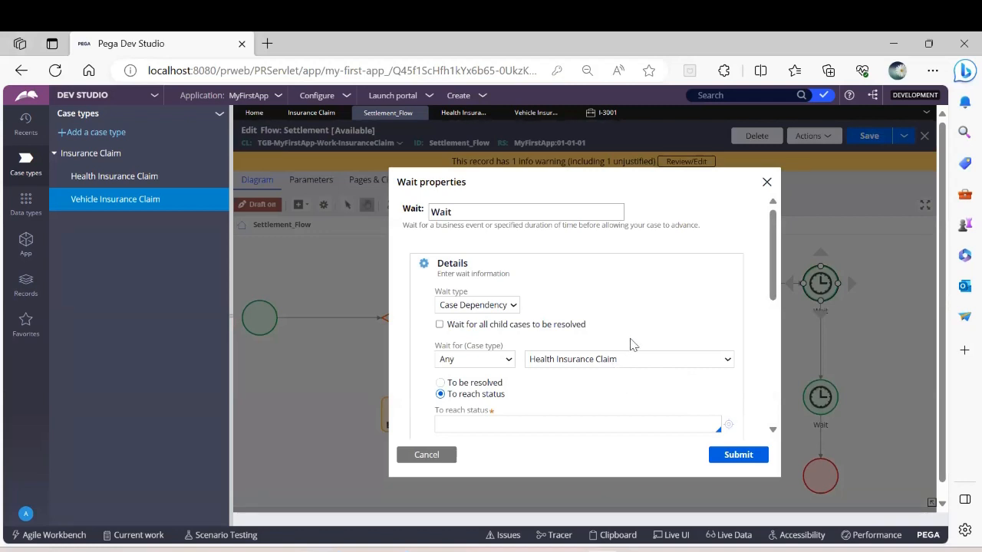
pyautogui.click(440, 383)
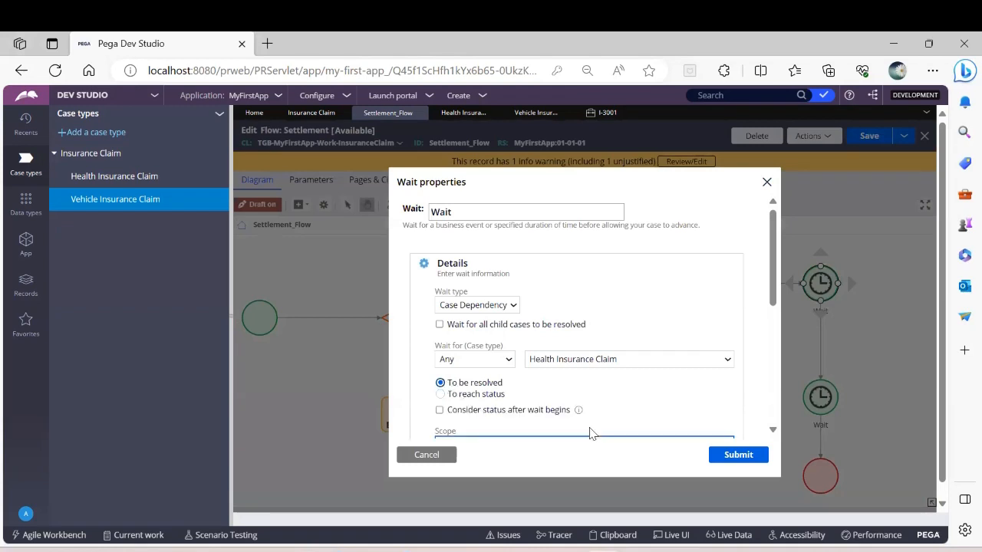
pyautogui.click(746, 455)
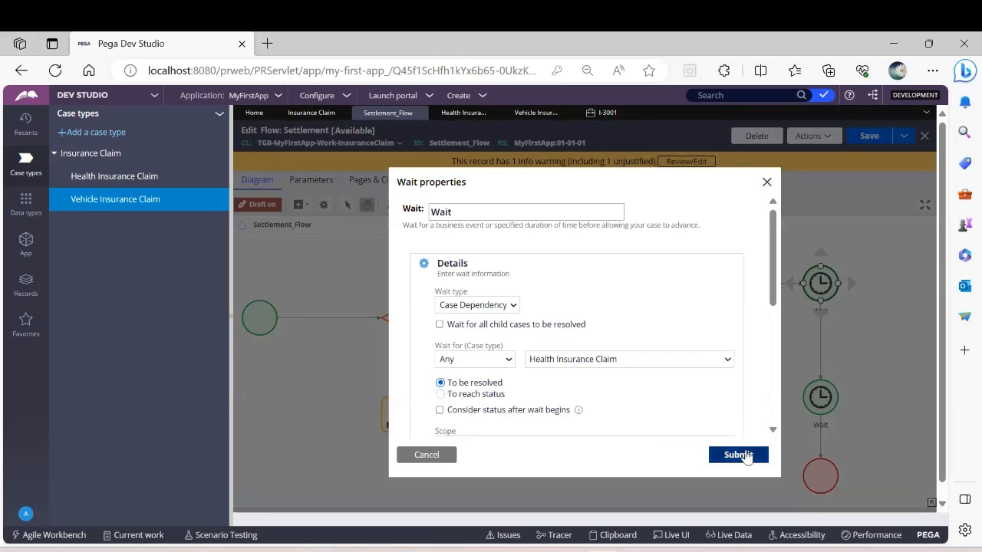
pyautogui.click(825, 300)
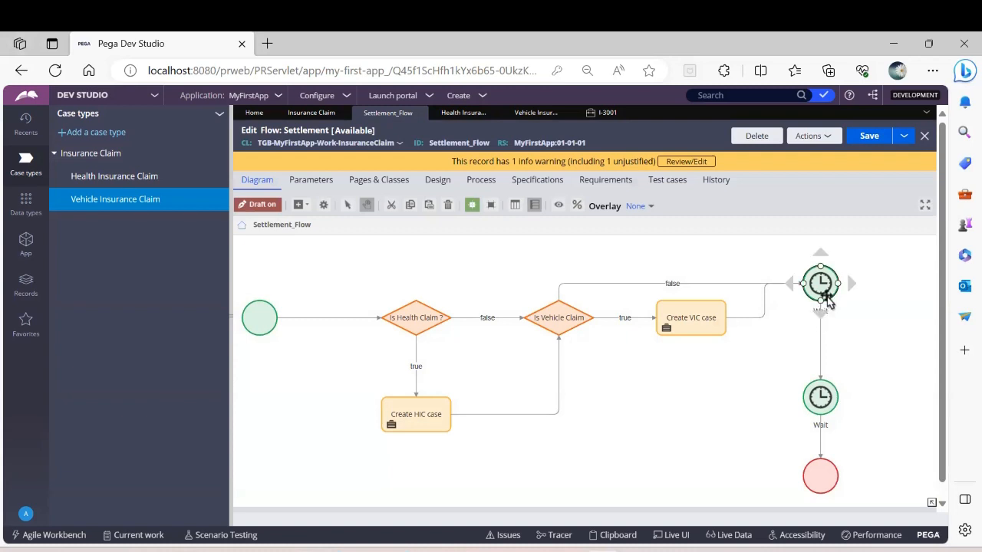
# Step: Set the second Wait shape to wait for any Vehicle Insurance Claim case to be resolved, and save the flow
pyautogui.click(830, 394)
pyautogui.doubleClick(829, 395)
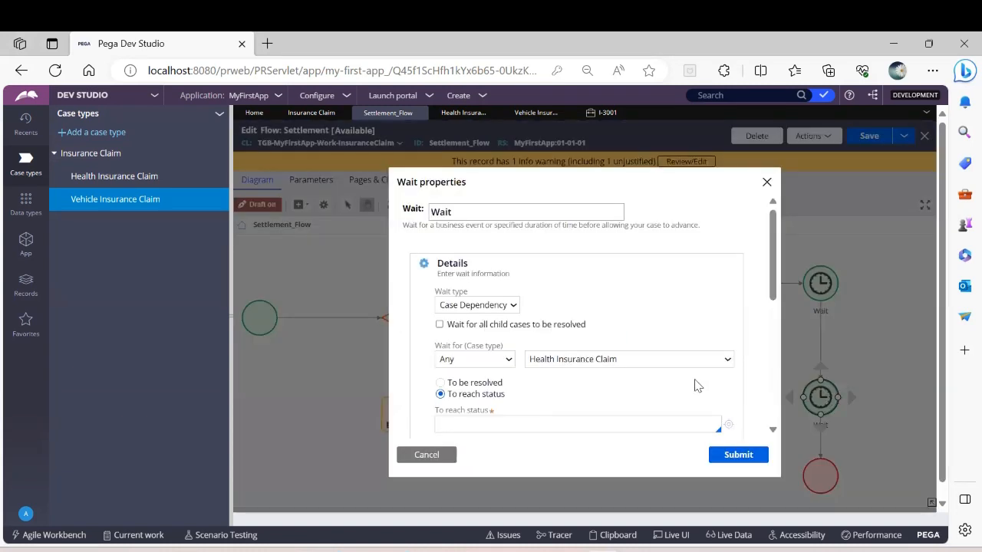
pyautogui.click(621, 361)
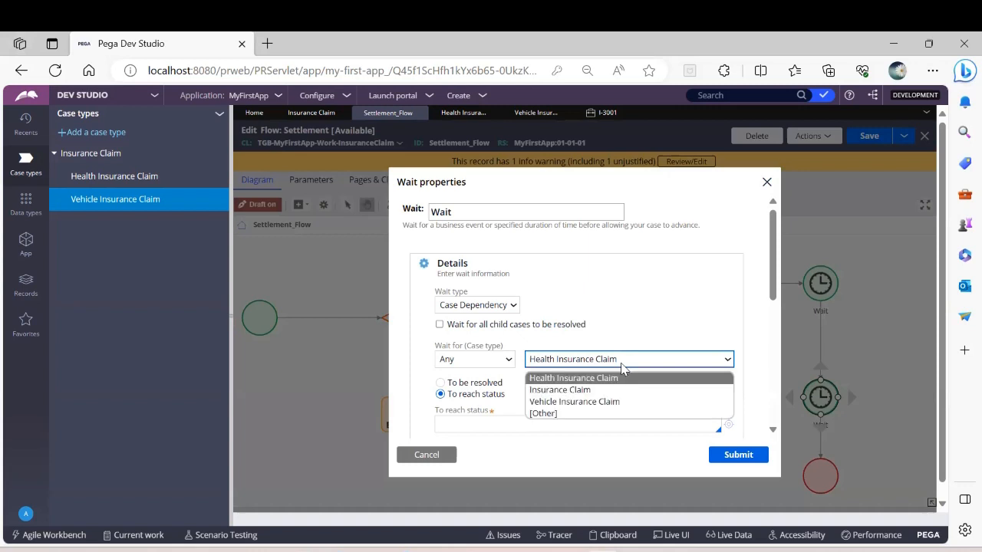
pyautogui.click(592, 399)
pyautogui.click(439, 382)
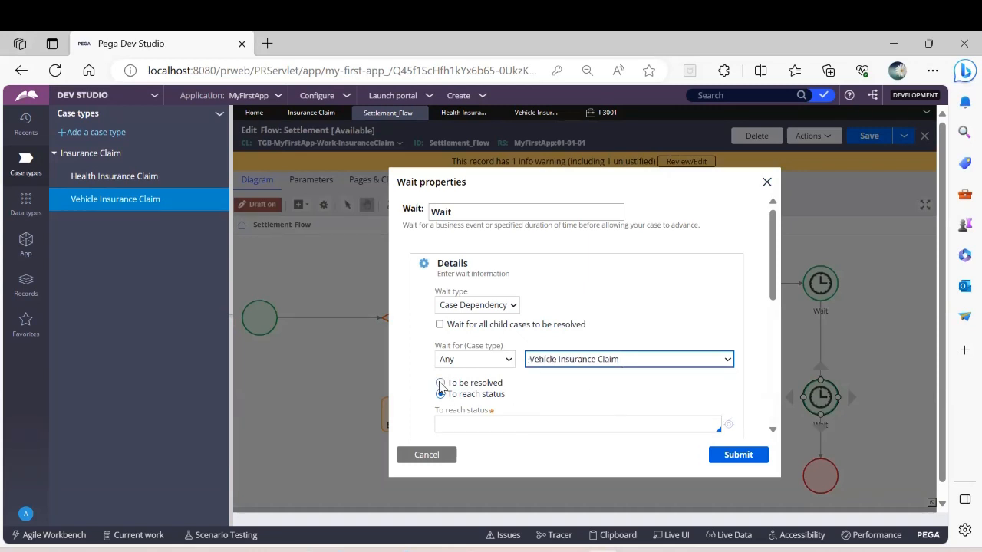
pyautogui.click(755, 455)
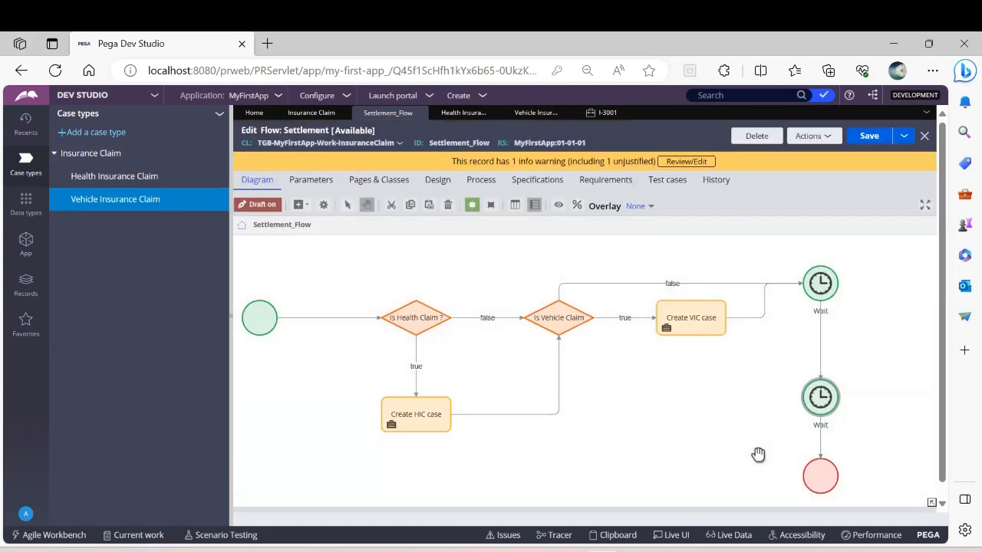
pyautogui.click(868, 137)
# Step: Return to the Insurance Claim case type, collapse the case type explorer, and refresh the workflow
pyautogui.click(310, 115)
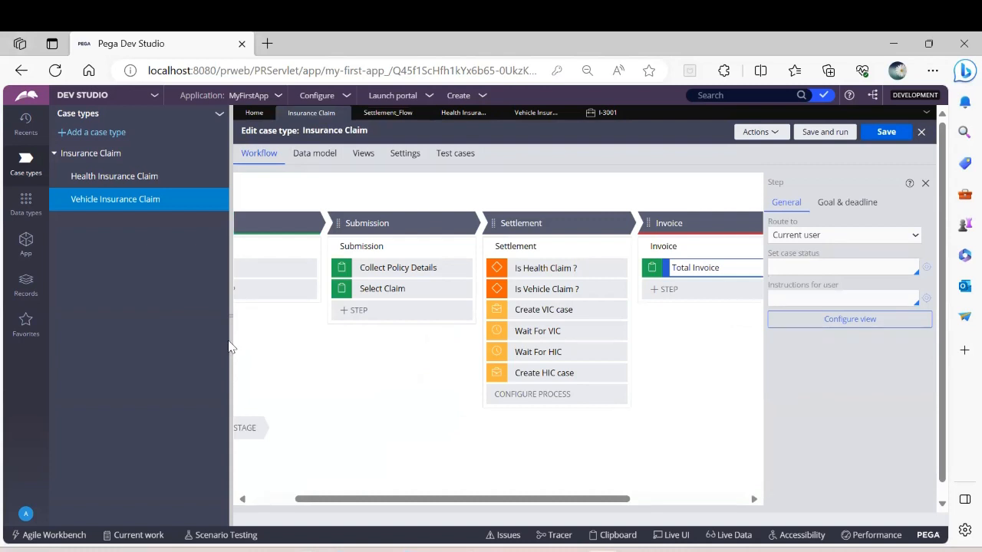
pyautogui.click(231, 345)
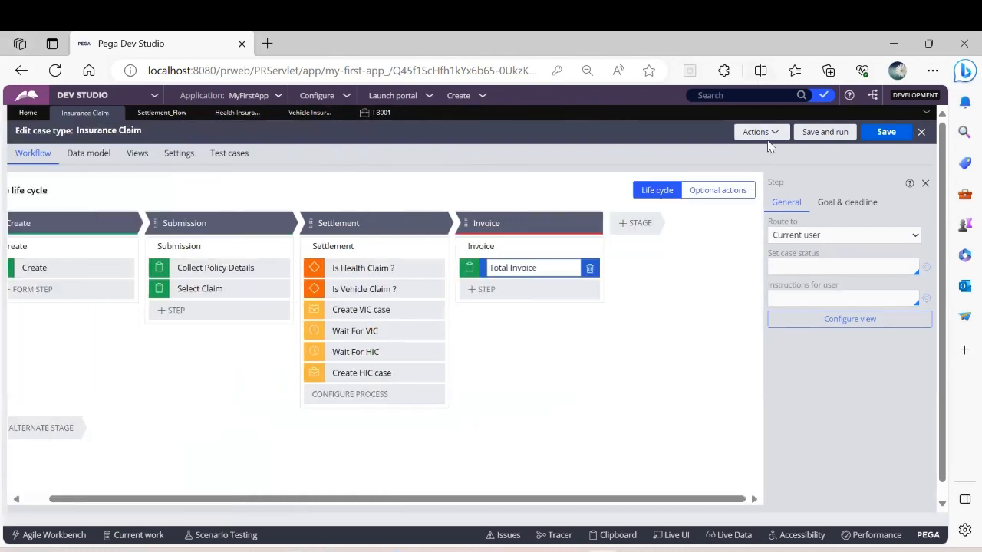
pyautogui.click(759, 131)
pyautogui.click(745, 180)
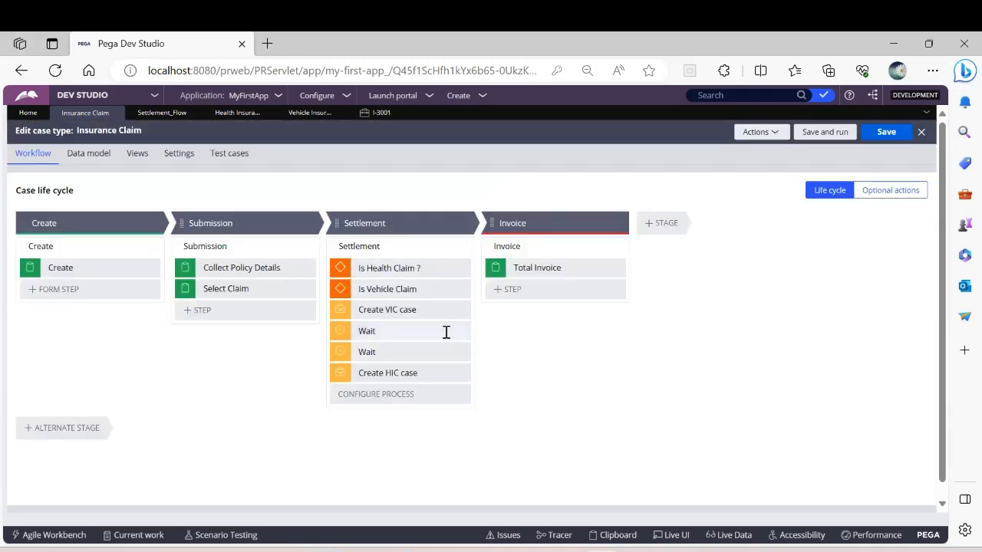
# Step: Rename the Is Vehicle Claim step in the Settlement stage as Is Vehicle Claim? and the first Wait step as Wait For HIC
pyautogui.click(434, 290)
pyautogui.click(435, 289)
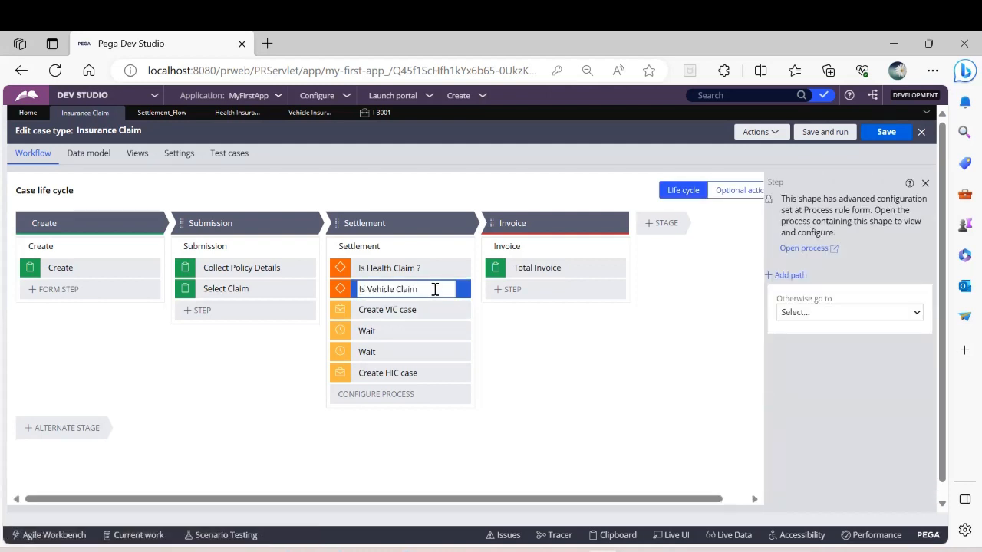
pyautogui.click(396, 331)
pyautogui.press('BackSpace')
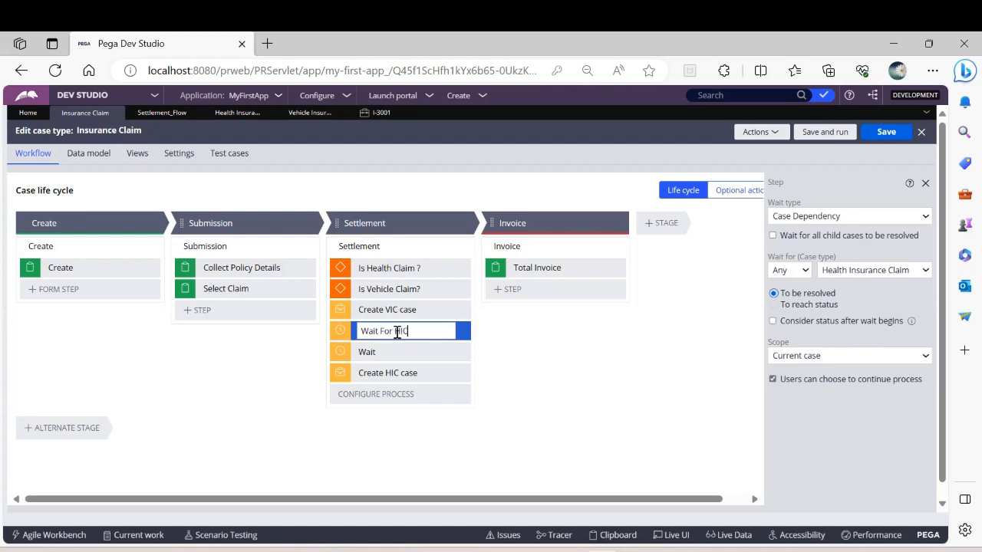
# Step: Rename the remaining Wait step in the Settlement stage as Wait For VIC and save the case type
pyautogui.click(398, 352)
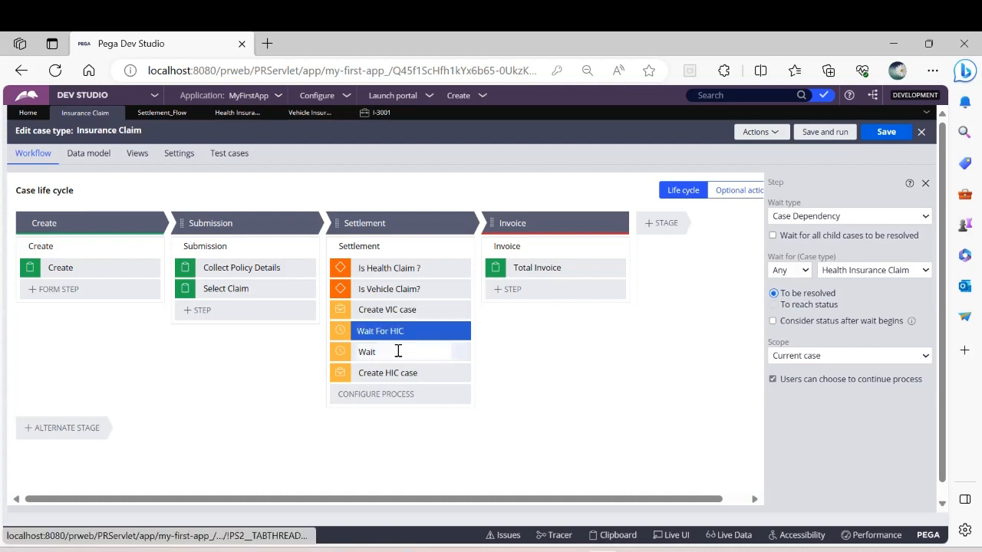
pyautogui.click(398, 352)
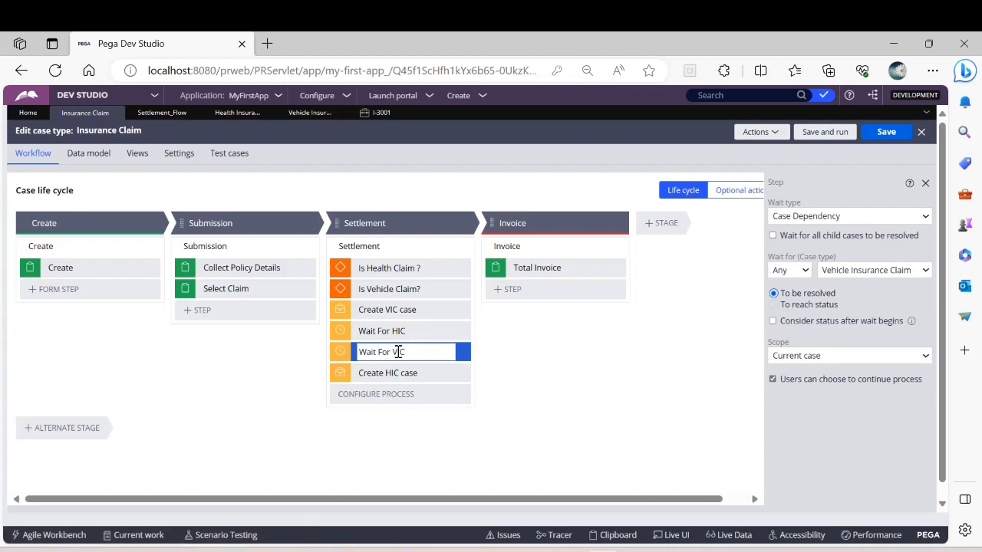
pyautogui.click(600, 366)
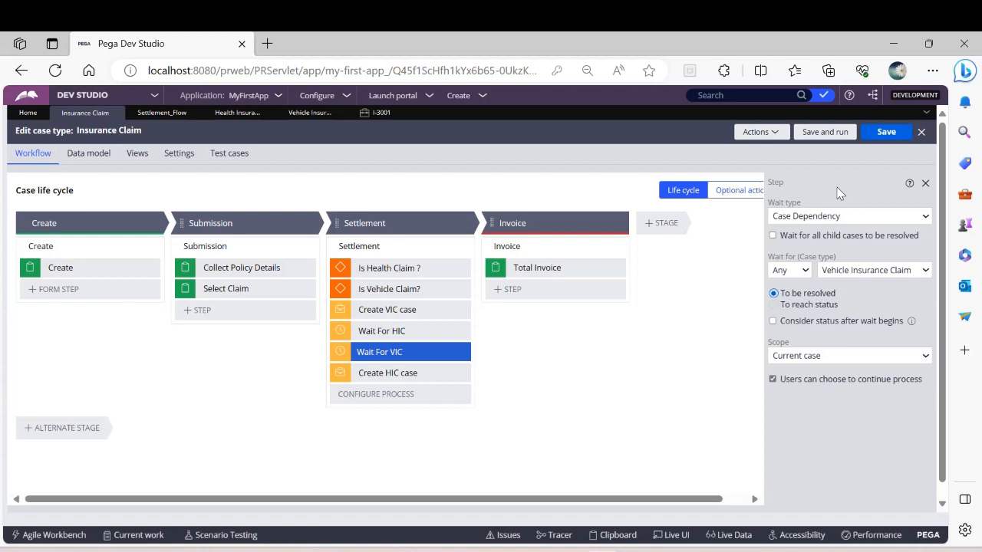
pyautogui.click(888, 134)
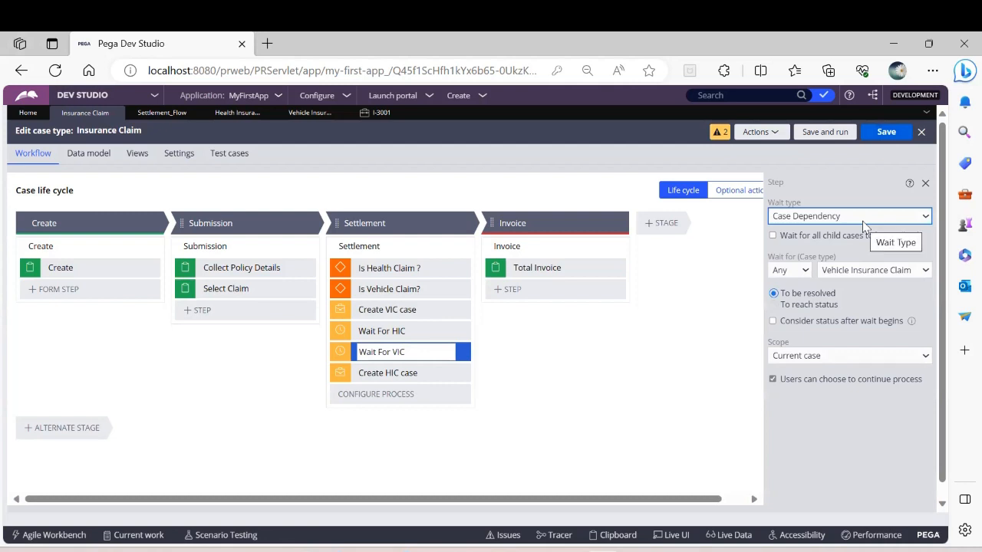
# Step: Set the Create VIC case step in the Settlement stage to create a Vehicle Insurance Claim child case, and save the case type
pyautogui.click(362, 332)
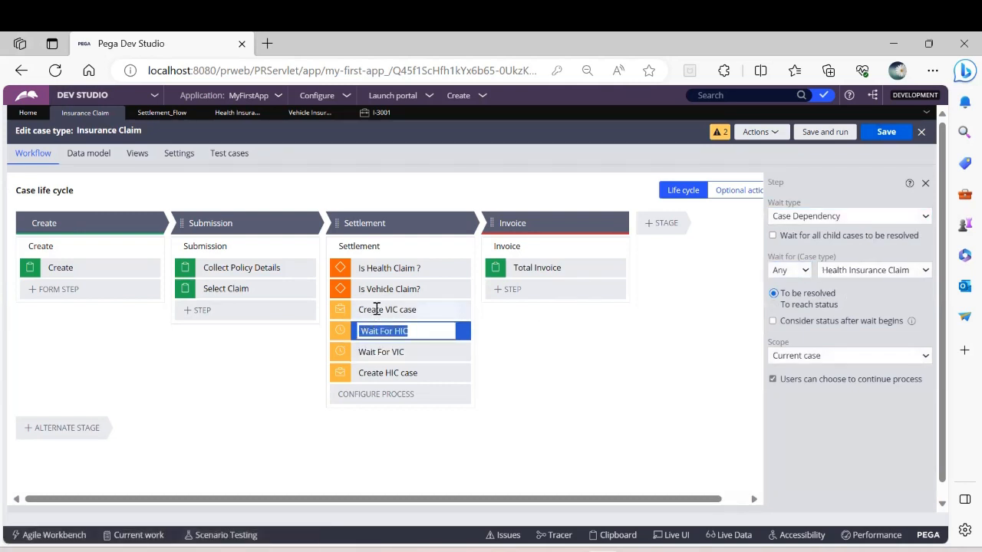
pyautogui.click(376, 309)
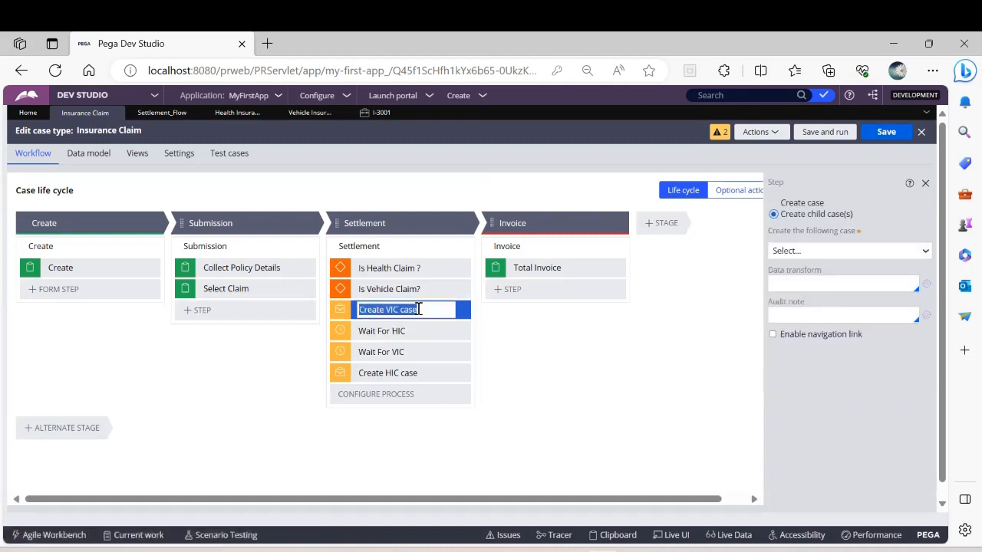
pyautogui.click(822, 251)
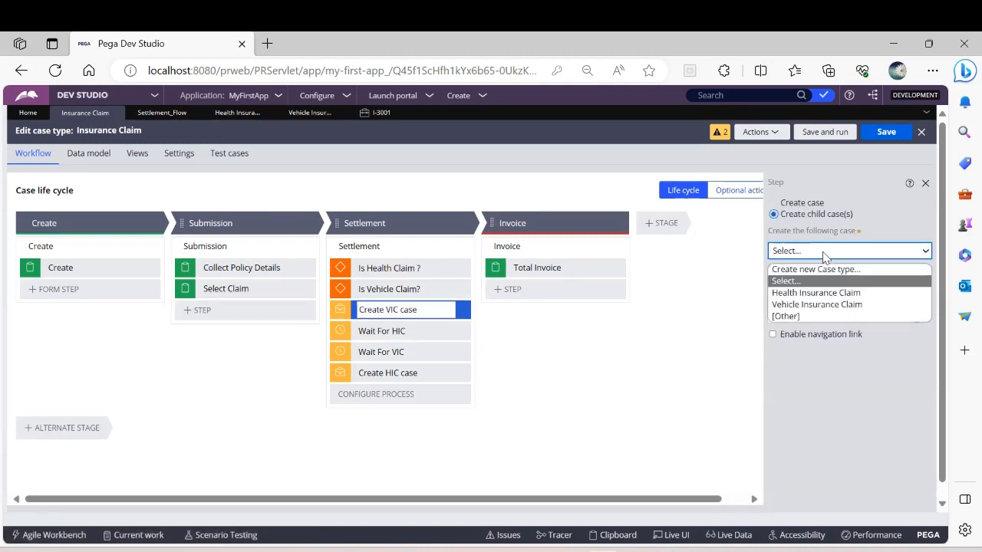
pyautogui.click(828, 305)
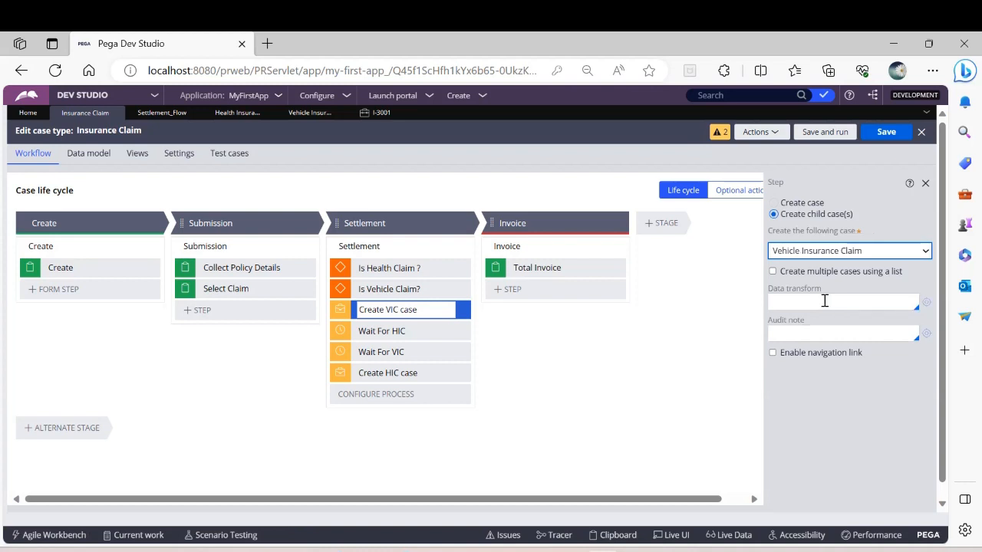
pyautogui.click(893, 132)
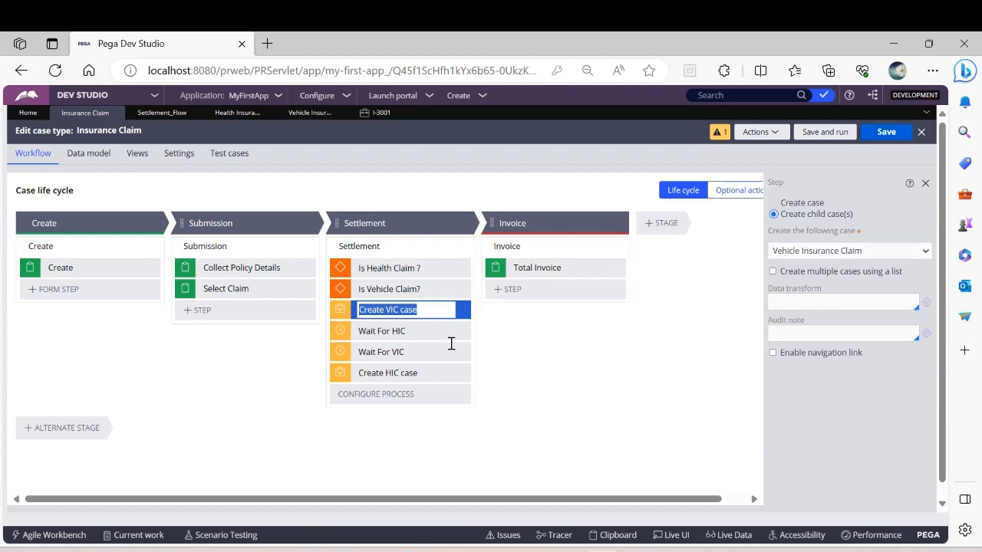
# Step: Set the Create HIC case step in the Settlement stage to create a Health Insurance Claim child case, and save the case type
pyautogui.click(400, 376)
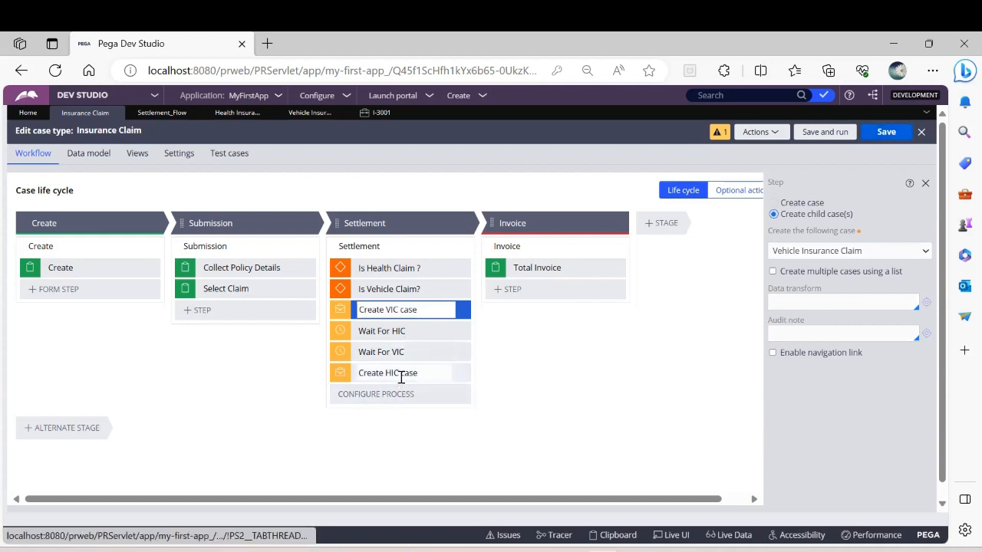
pyautogui.click(817, 251)
pyautogui.click(818, 293)
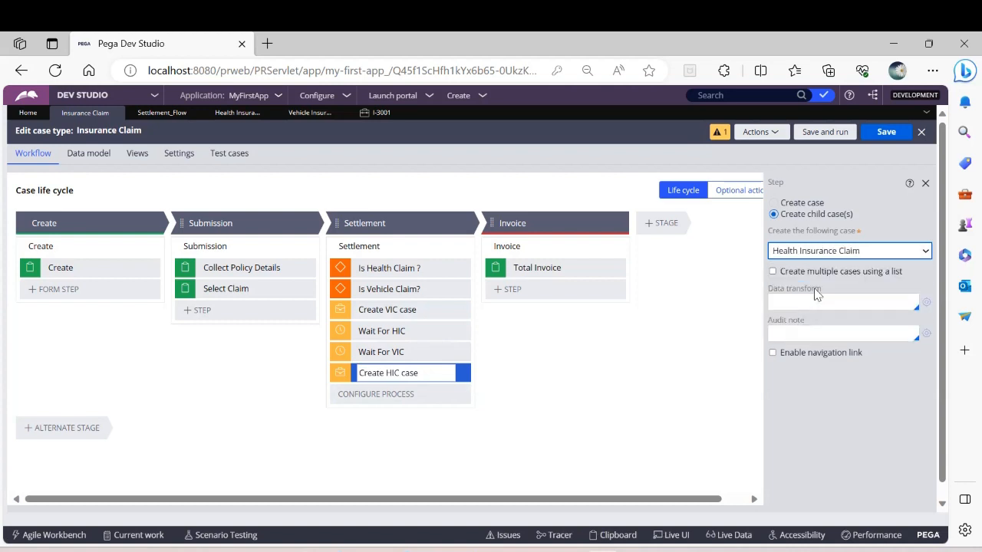
pyautogui.click(883, 134)
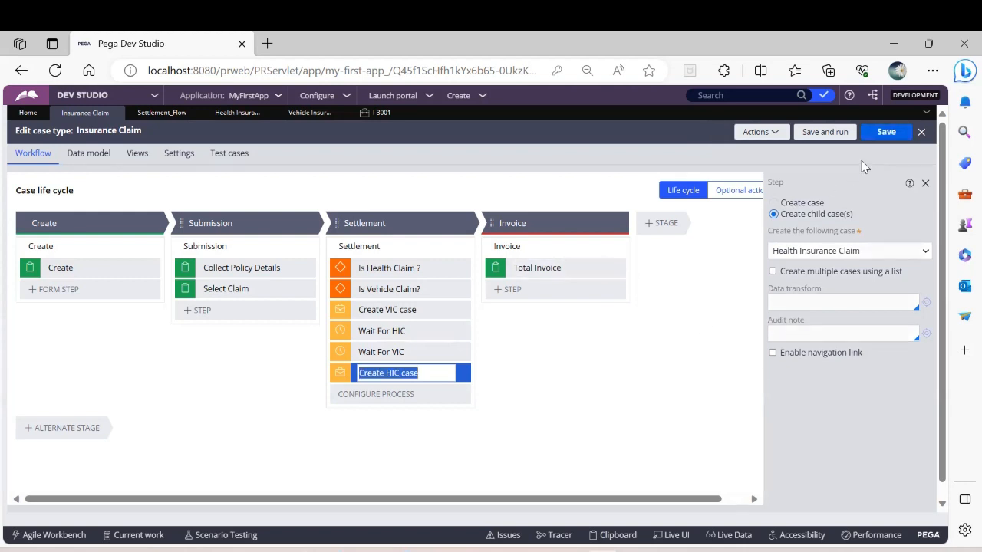
# Step: Close the previous test case and save and run the Insurance Claim case type
pyautogui.click(408, 113)
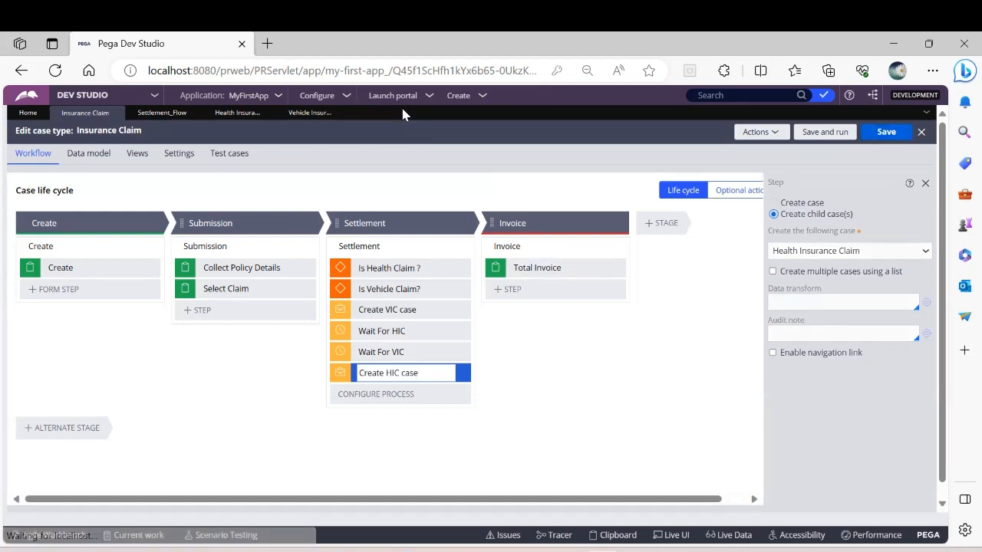
pyautogui.click(835, 132)
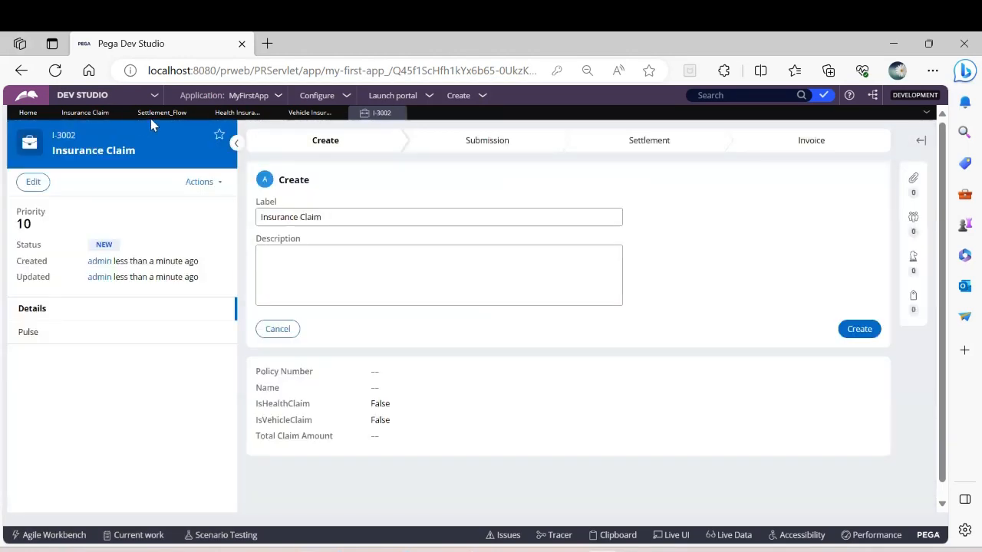
pyautogui.click(152, 119)
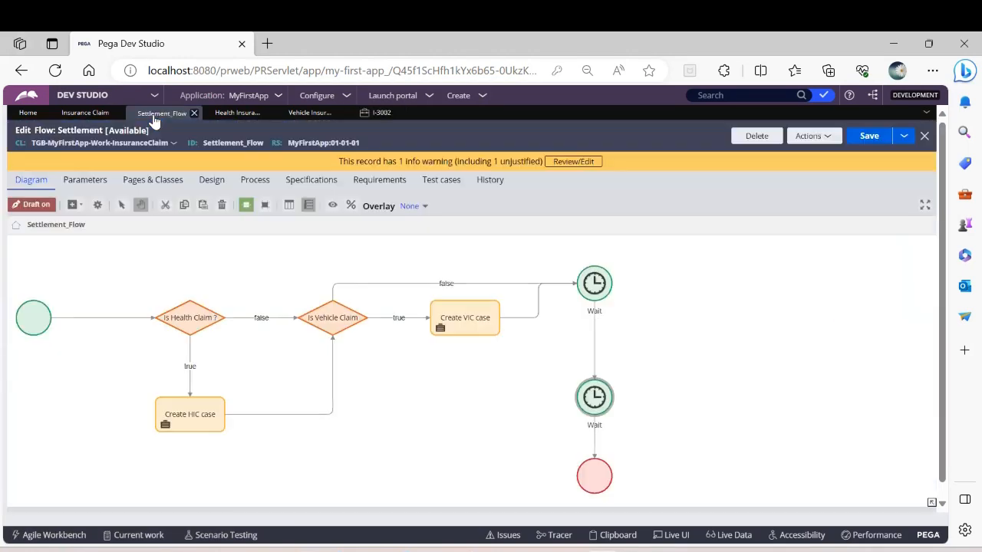
pyautogui.click(82, 114)
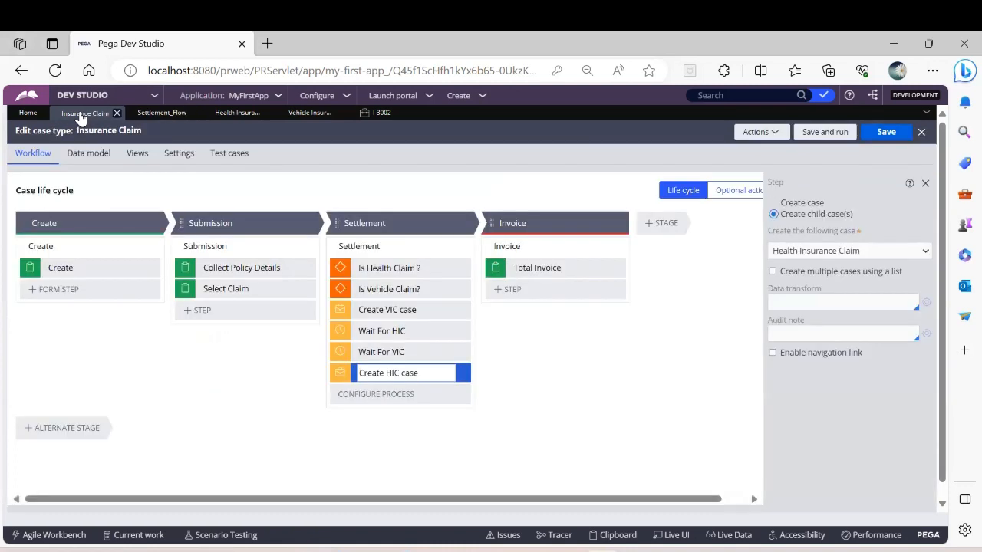
pyautogui.click(179, 153)
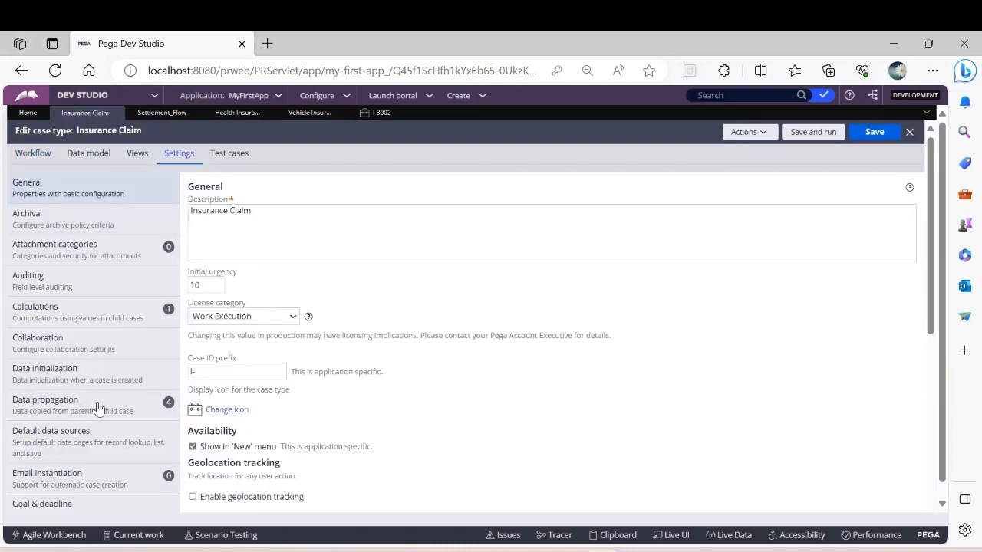
pyautogui.scroll(-3, 143, 407)
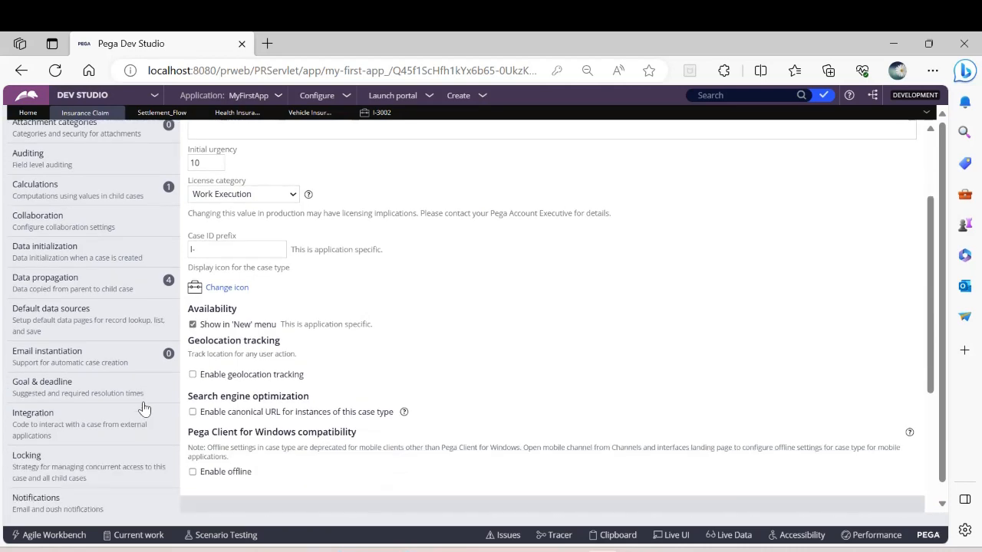
pyautogui.scroll(3, 143, 407)
# Step: Create the new Insurance Claim case and submit its policy details with the policy number and the policyholder's name
pyautogui.click(376, 115)
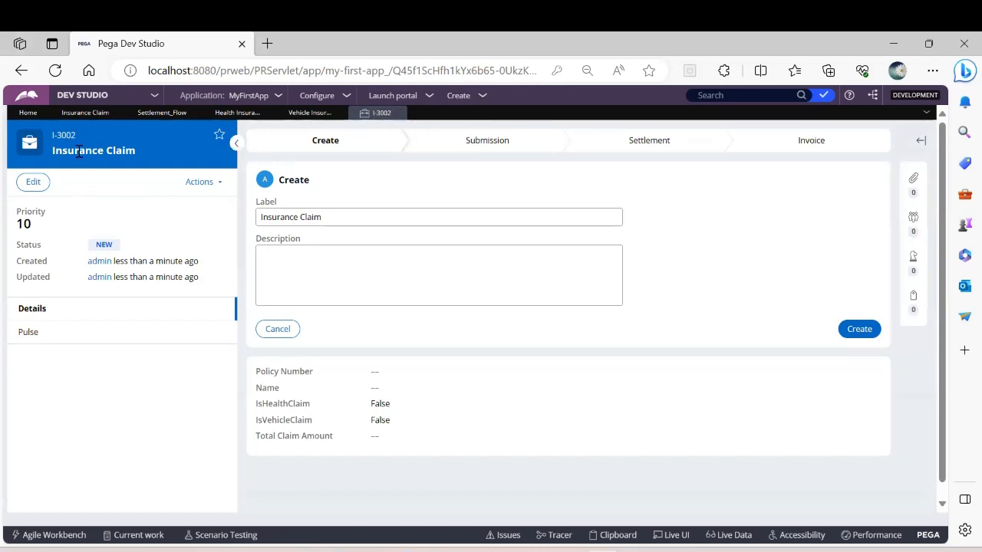
pyautogui.click(859, 328)
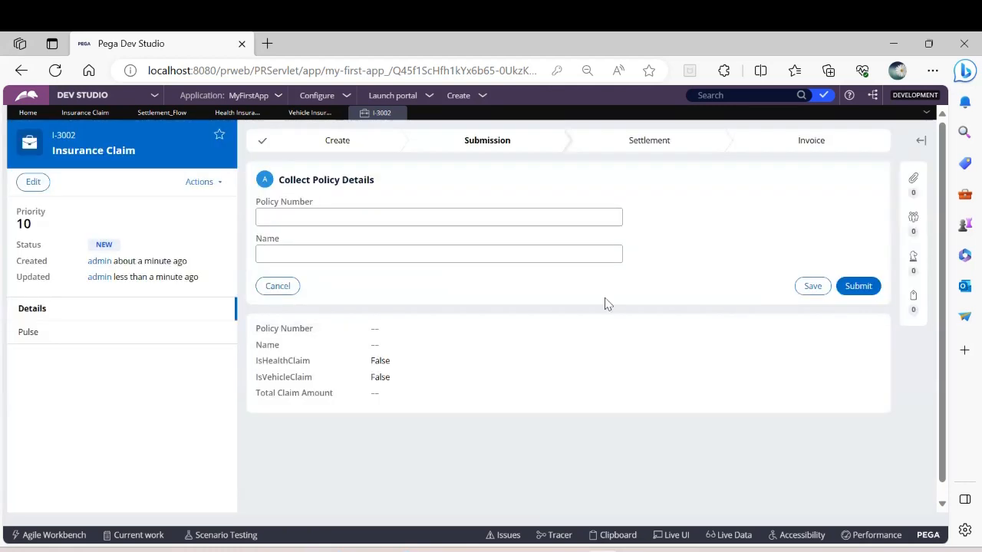
pyautogui.click(309, 217)
pyautogui.write('1')
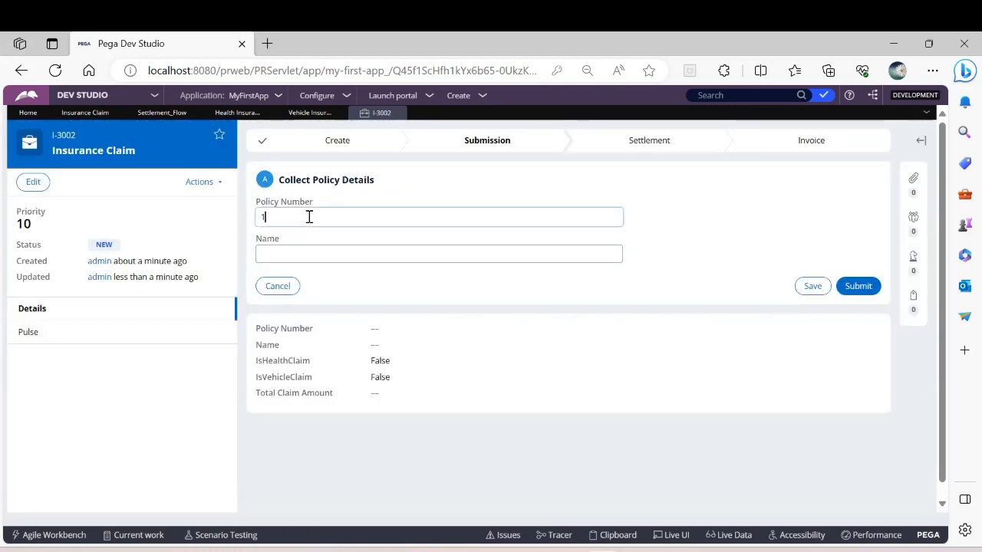
pyautogui.write('23456789')
pyautogui.click(299, 257)
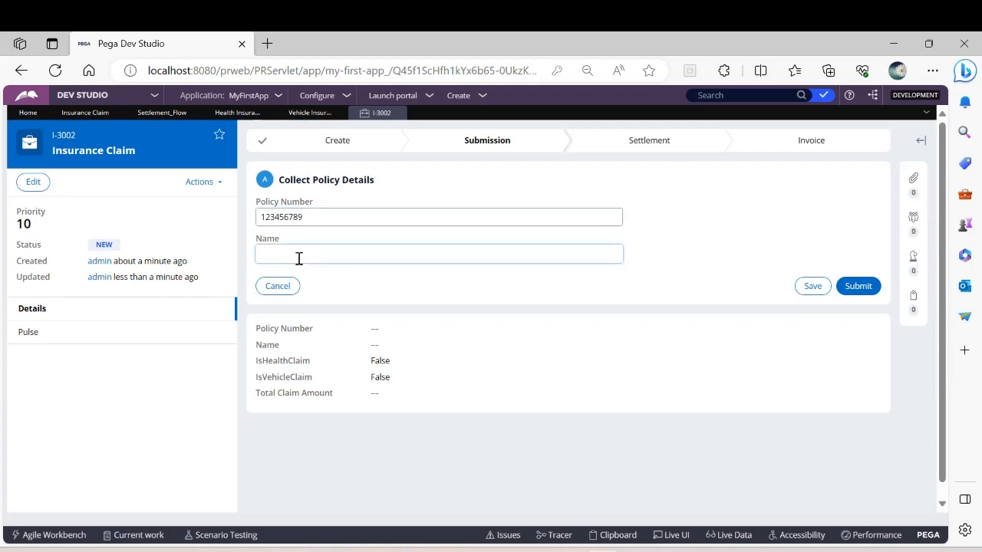
pyautogui.write('Josh')
pyautogui.click(855, 286)
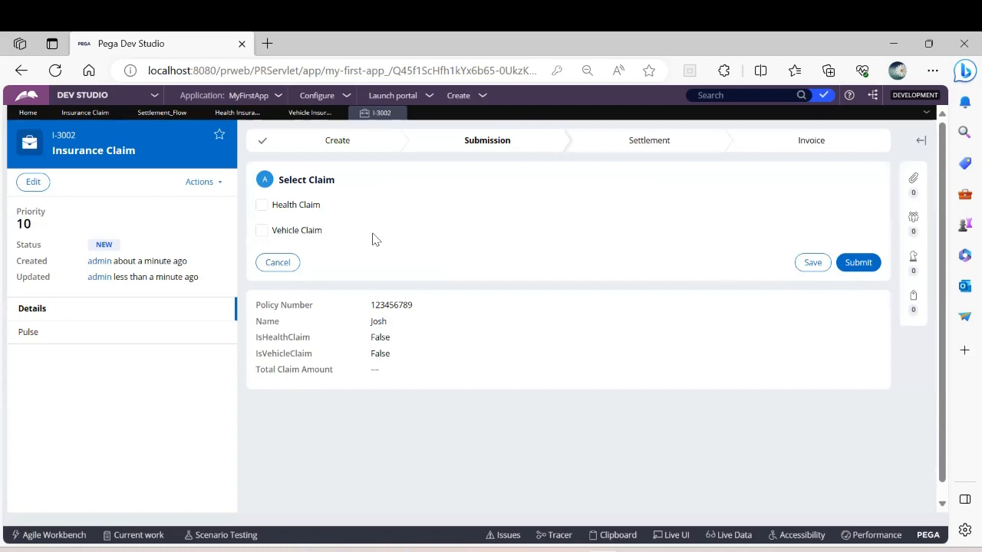
# Step: Select both Health Claim and Vehicle Claim for the Insurance Claim case and submit the selection
pyautogui.click(262, 204)
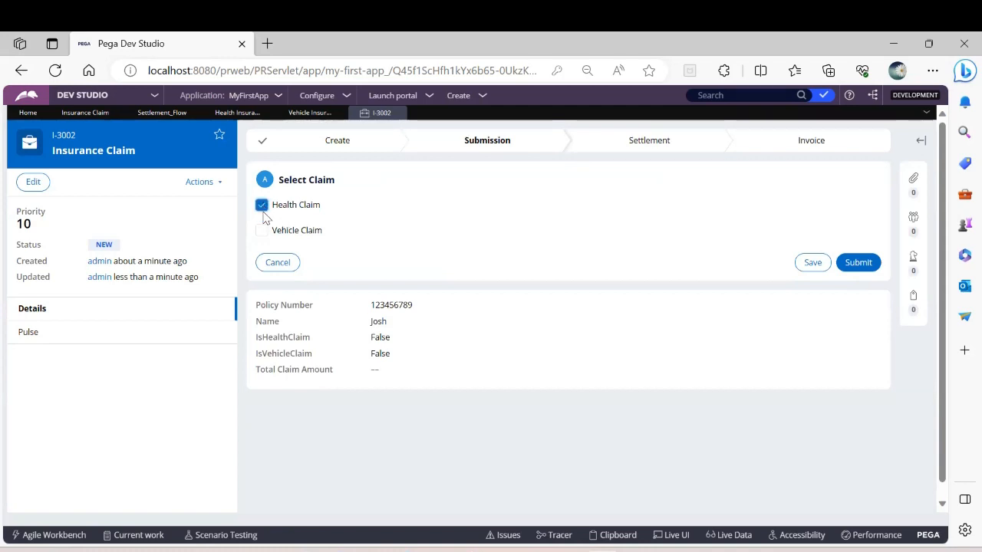
pyautogui.click(262, 230)
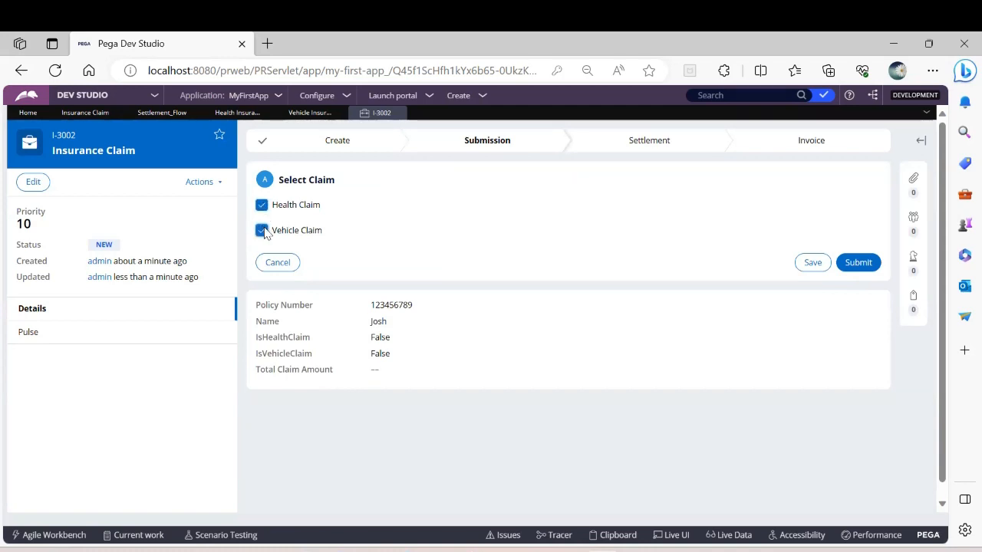
pyautogui.click(858, 263)
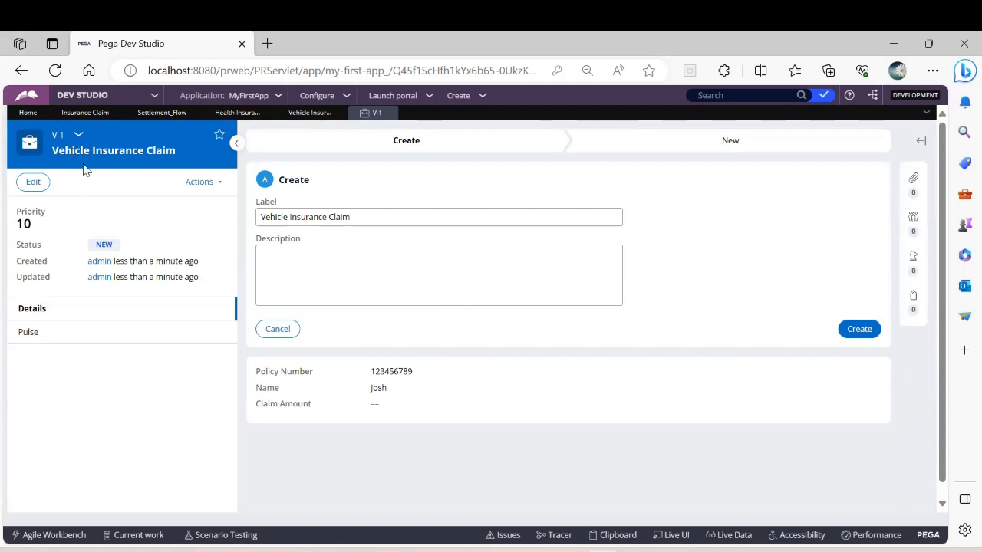
# Step: Create the Vehicle Insurance Claim child case, accept its policy details, and submit a claim amount of 5000
pyautogui.click(853, 330)
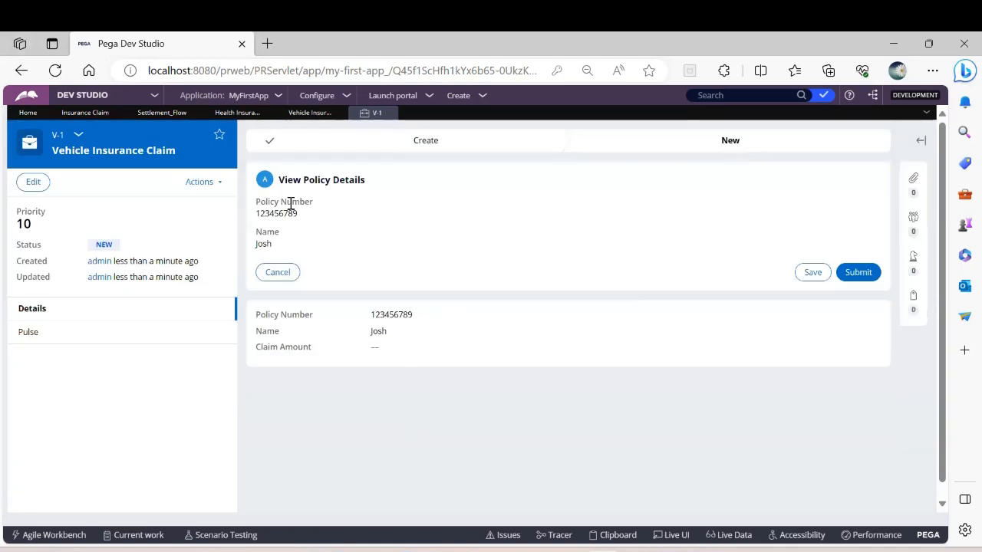
pyautogui.click(860, 272)
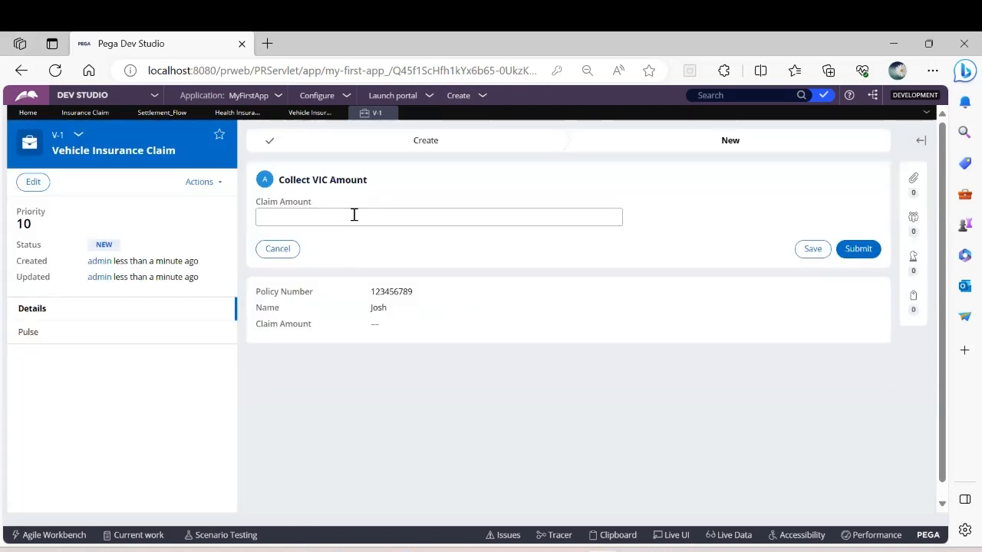
pyautogui.click(354, 214)
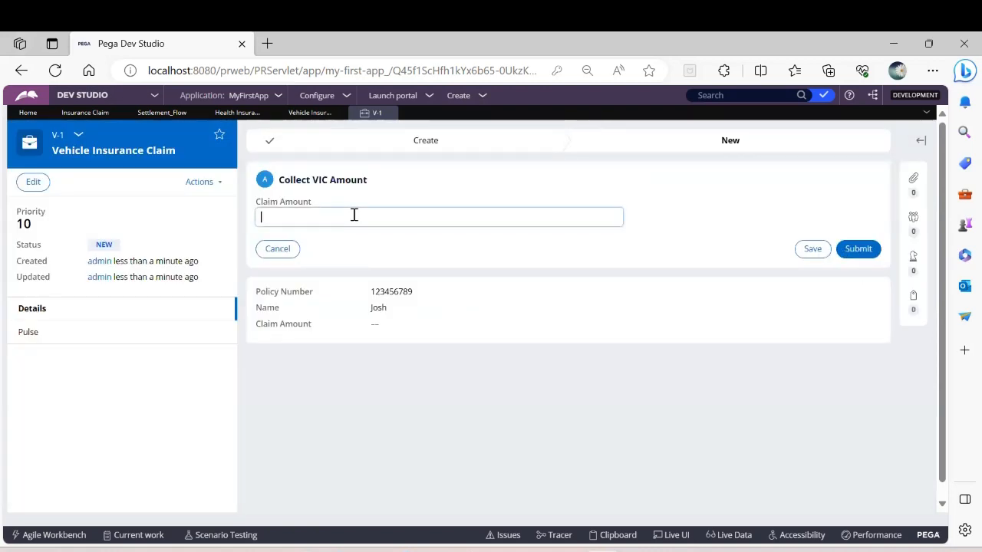
pyautogui.write('5000')
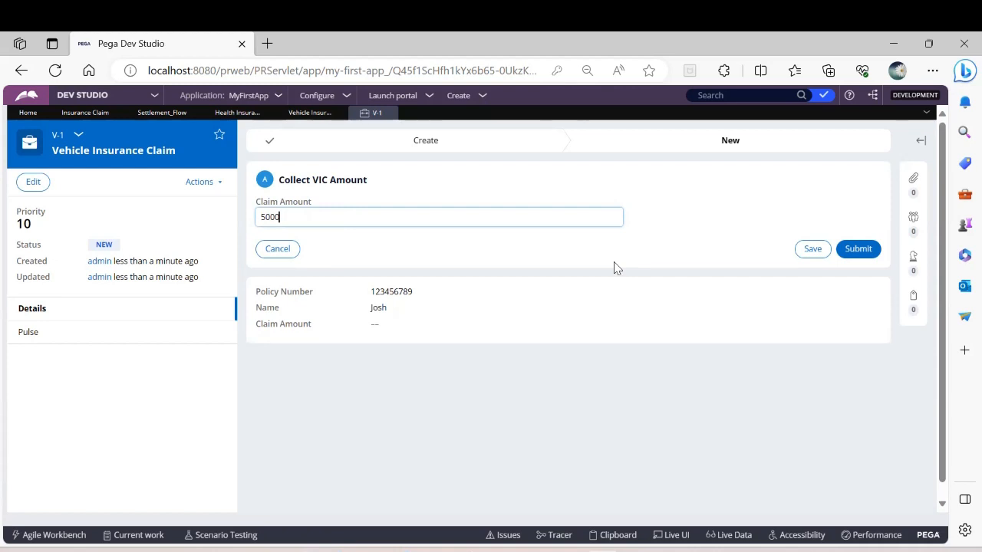
pyautogui.click(863, 256)
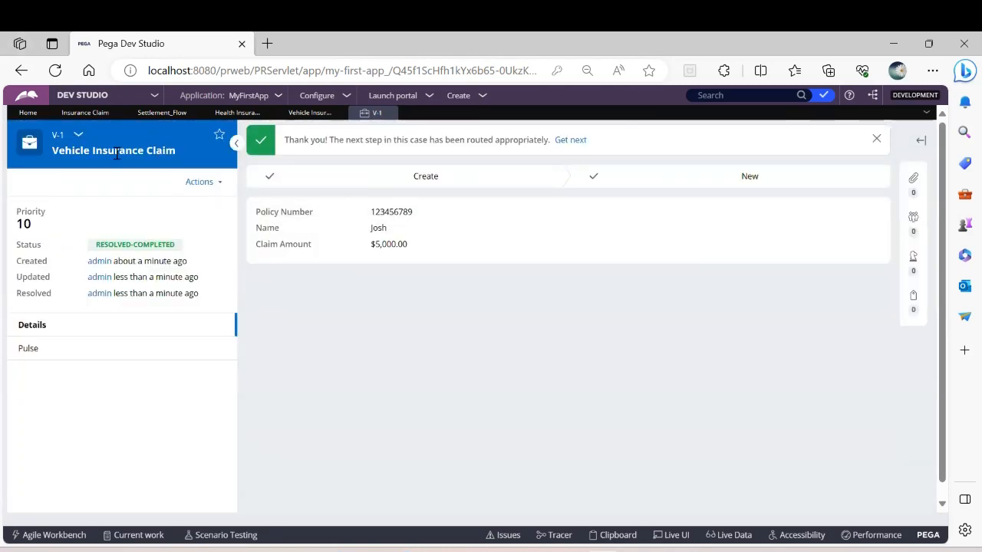
# Step: Return to the parent Insurance Claim case and open the Create task of its Health Insurance Claim child case
pyautogui.click(77, 135)
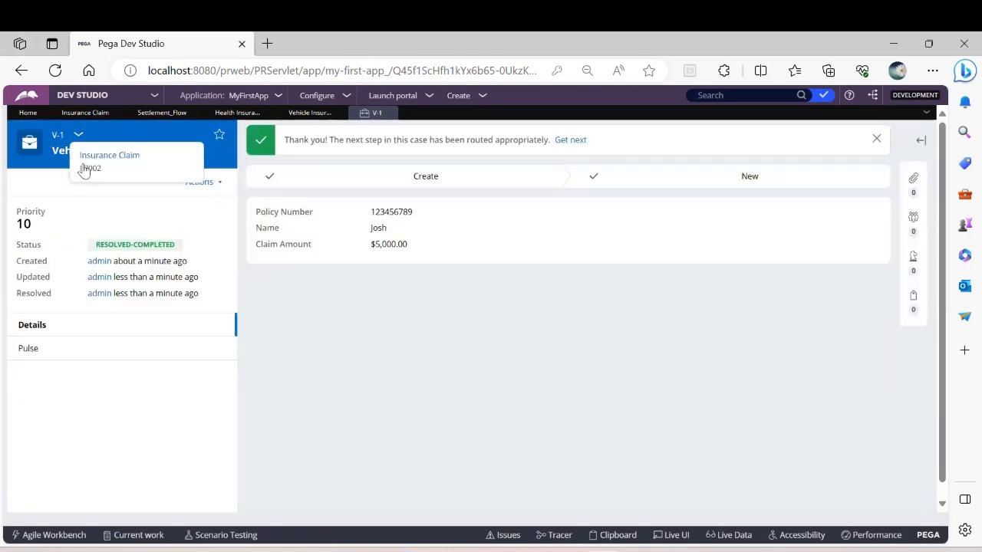
pyautogui.click(86, 168)
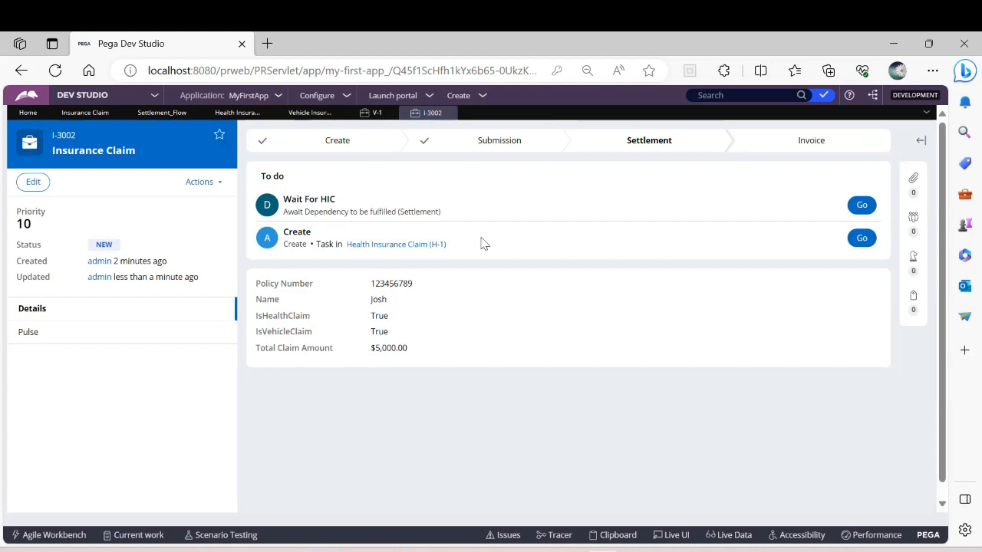
pyautogui.click(872, 241)
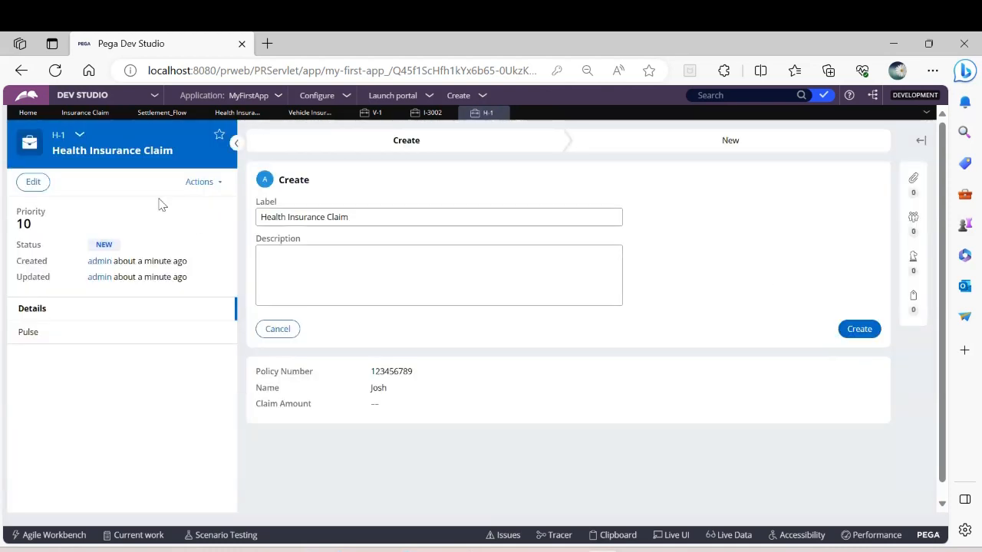
# Step: Complete the Health Insurance Claim child case with a claim amount of 7000 and view the parent case's stage progress
pyautogui.click(855, 332)
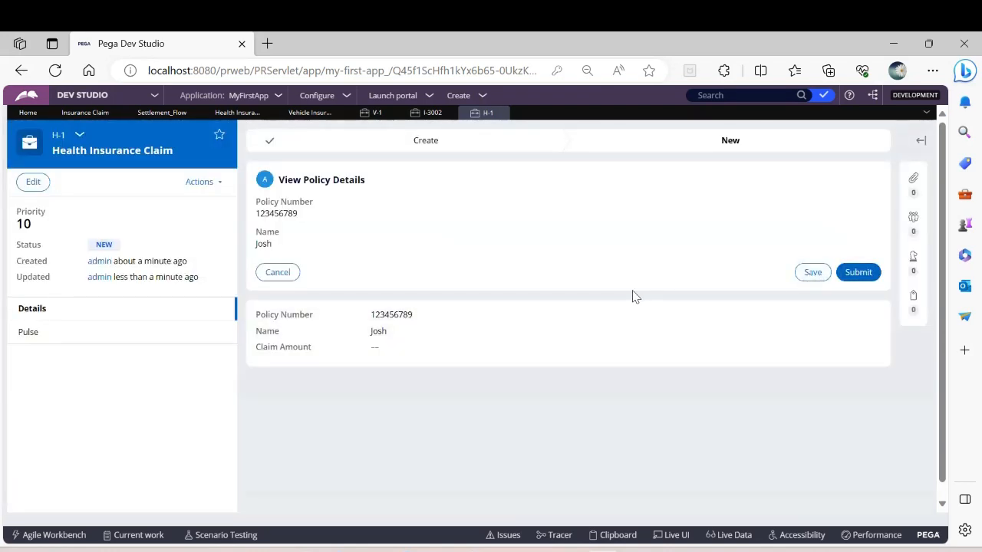
pyautogui.click(856, 273)
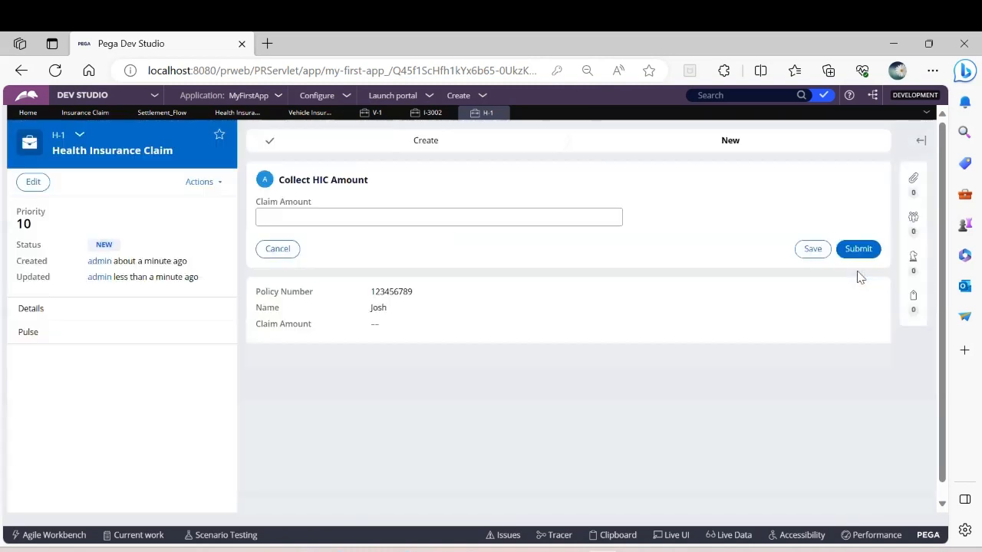
pyautogui.click(379, 218)
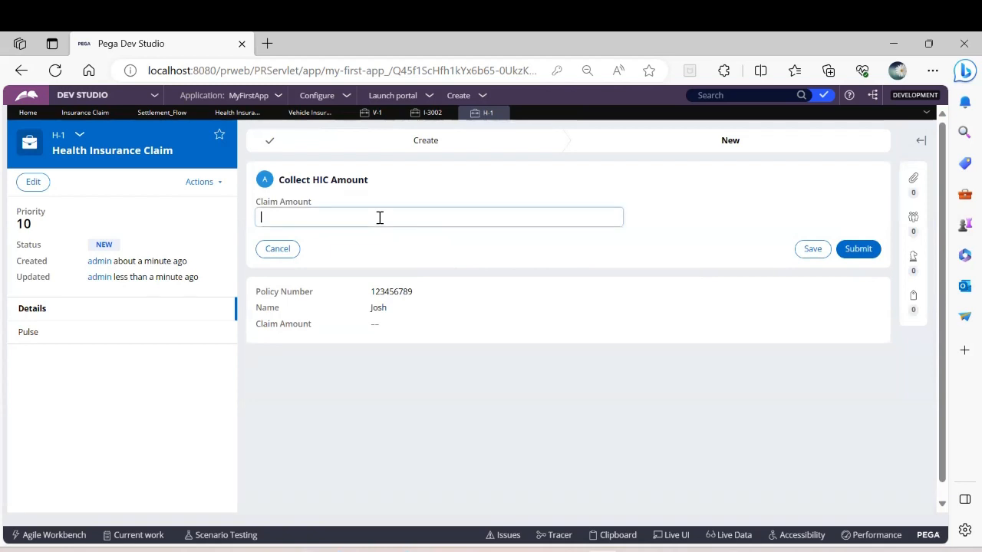
pyautogui.write('7000')
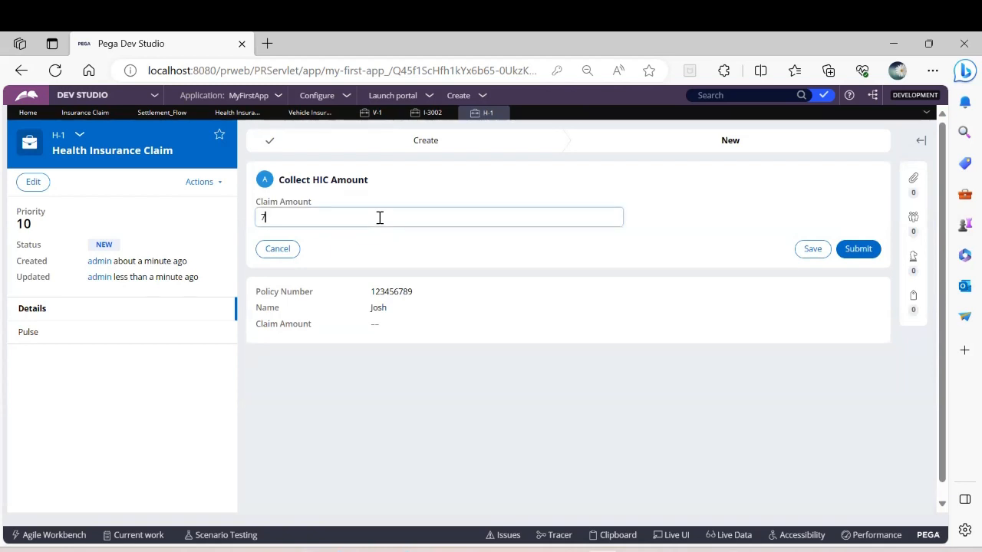
pyautogui.click(853, 252)
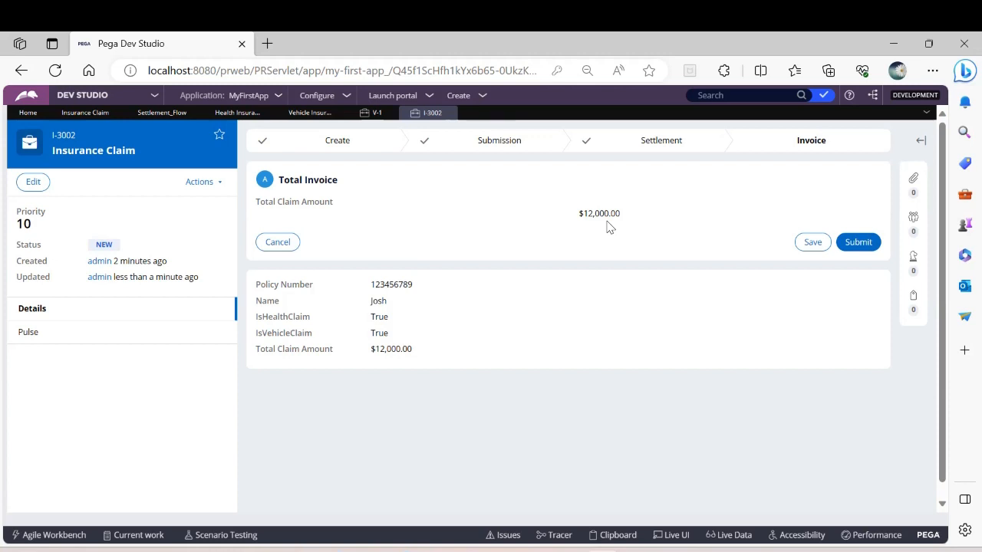
pyautogui.click(812, 144)
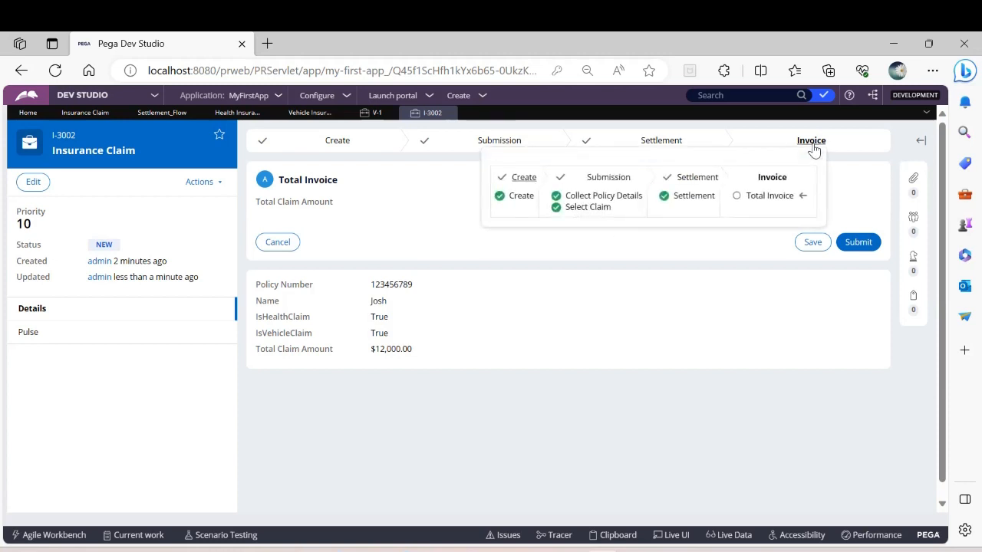